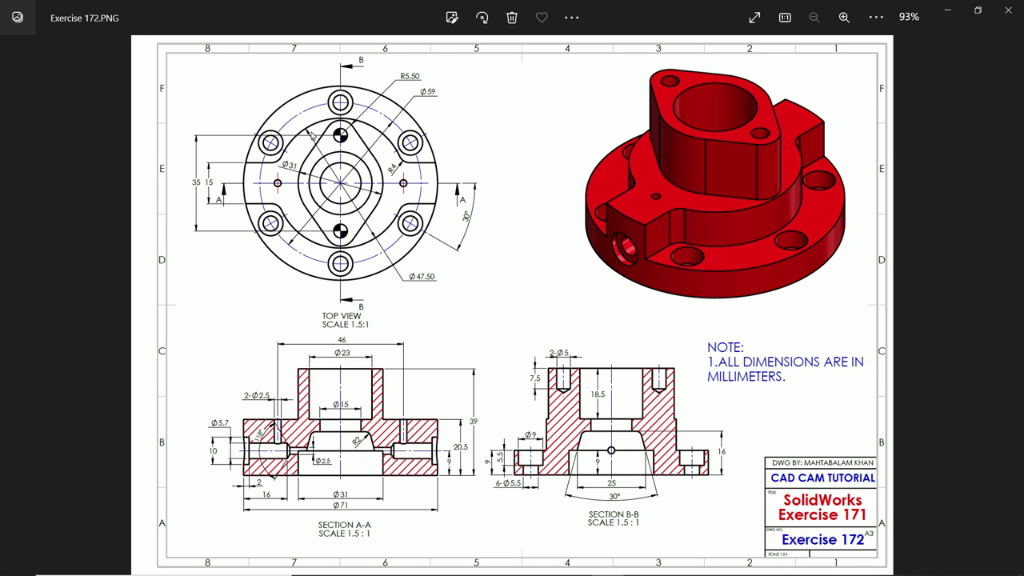
# Examine the top view and sections A-A and B-B of the Exercise 172 drawing for the flanged part's dimensions.
pyautogui.scroll(3, 317, 92)
pyautogui.moveTo(343, 88); pyautogui.dragTo(372, 122)
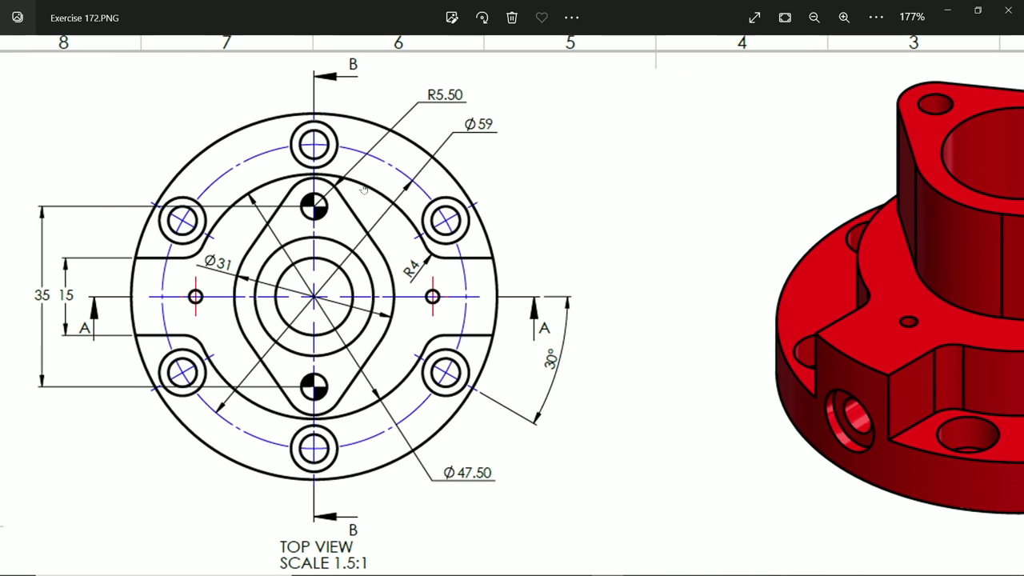
pyautogui.moveTo(330, 294); pyautogui.dragTo(378, 195)
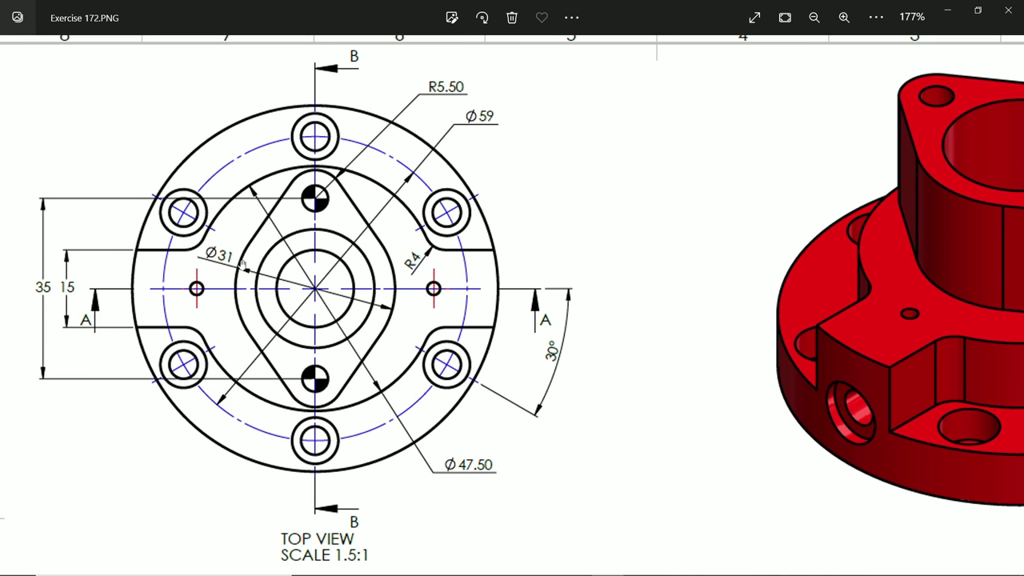
pyautogui.moveTo(350, 326); pyautogui.dragTo(351, 304)
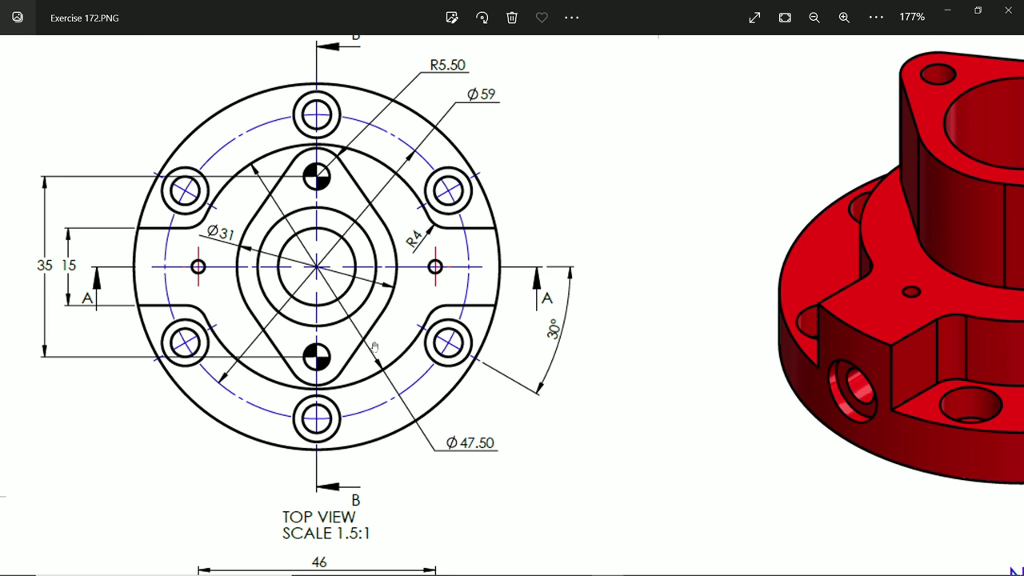
pyautogui.scroll(-3, 375, 346)
pyautogui.moveTo(352, 520); pyautogui.dragTo(352, 312)
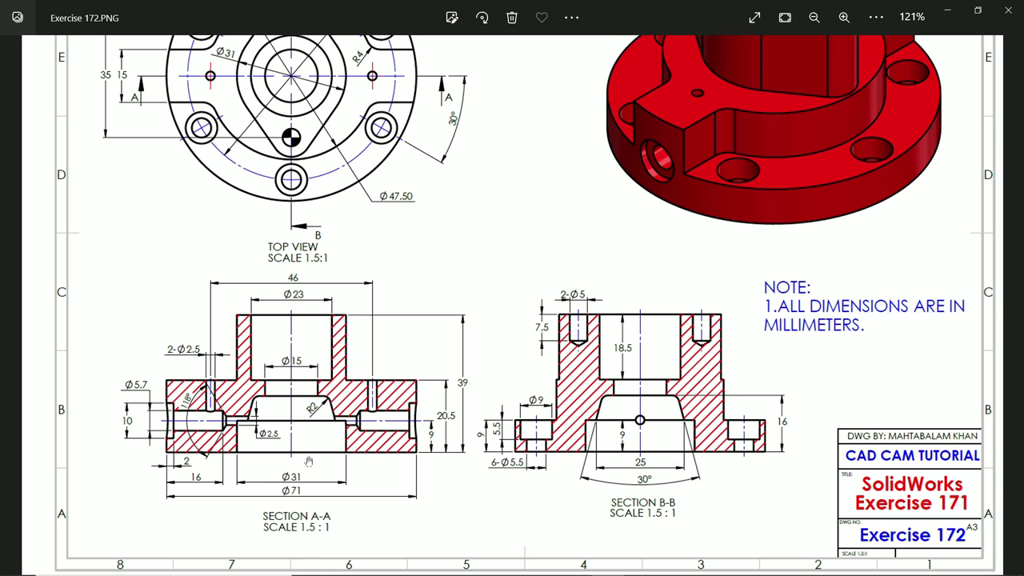
pyautogui.scroll(3, 308, 462)
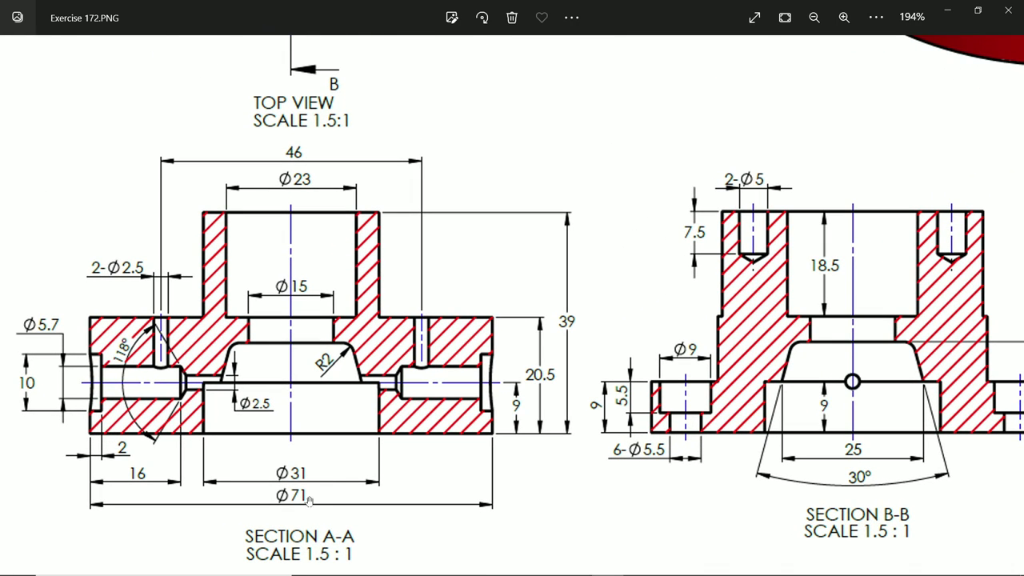
pyautogui.moveTo(454, 437); pyautogui.dragTo(342, 422)
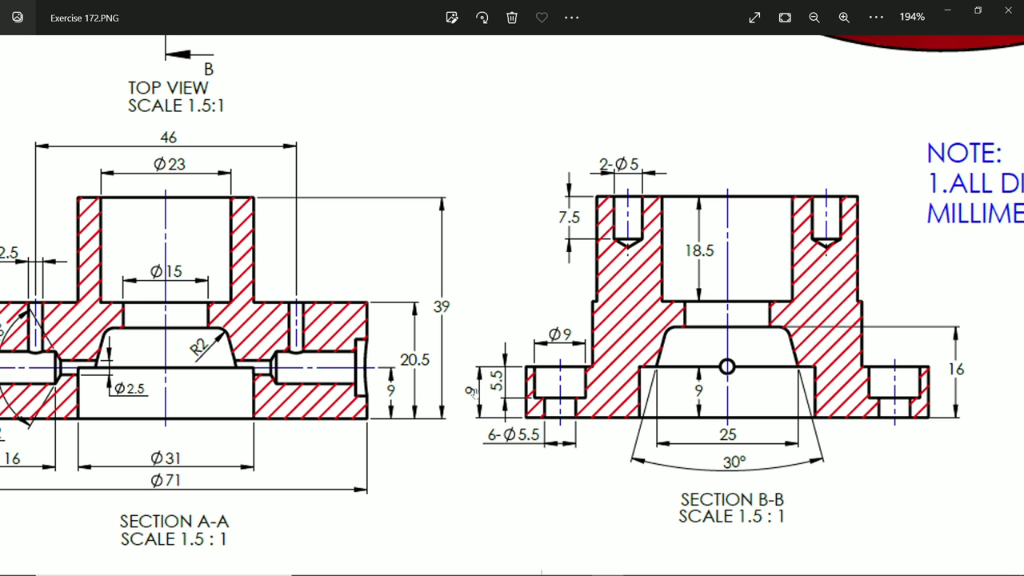
pyautogui.moveTo(455, 297)
pyautogui.mouseDown()
pyautogui.moveTo(500, 327)
pyautogui.moveTo(568, 337)
pyautogui.mouseUp()
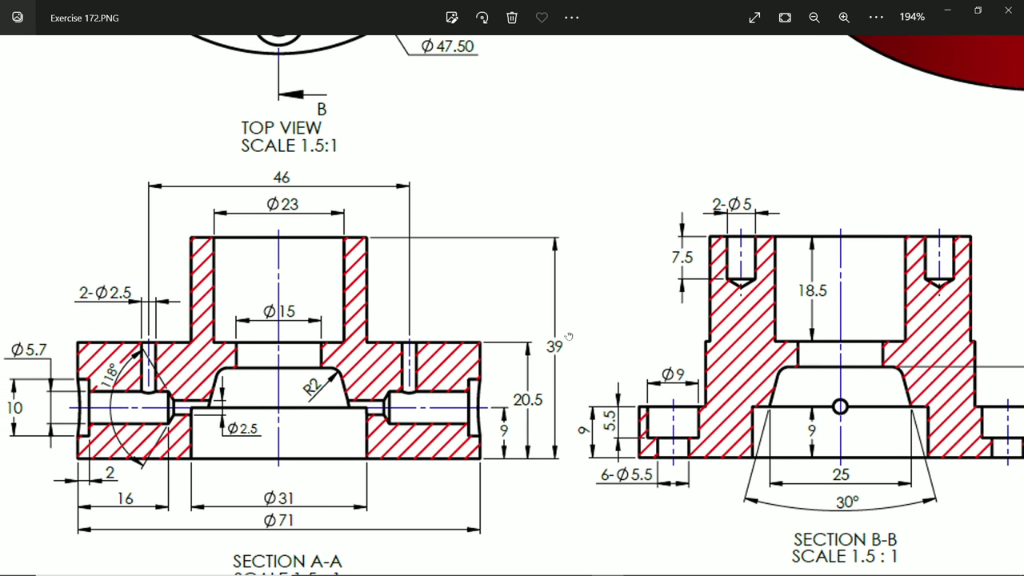
pyautogui.moveTo(572, 235)
pyautogui.mouseDown()
pyautogui.moveTo(562, 396)
pyautogui.moveTo(610, 475)
pyautogui.mouseUp()
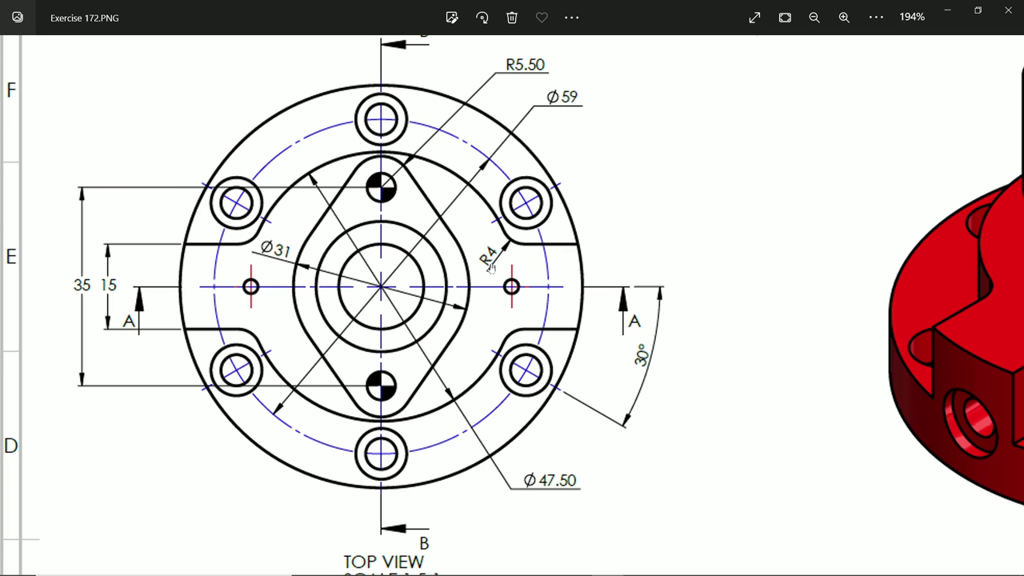
pyautogui.scroll(-5, 498, 432)
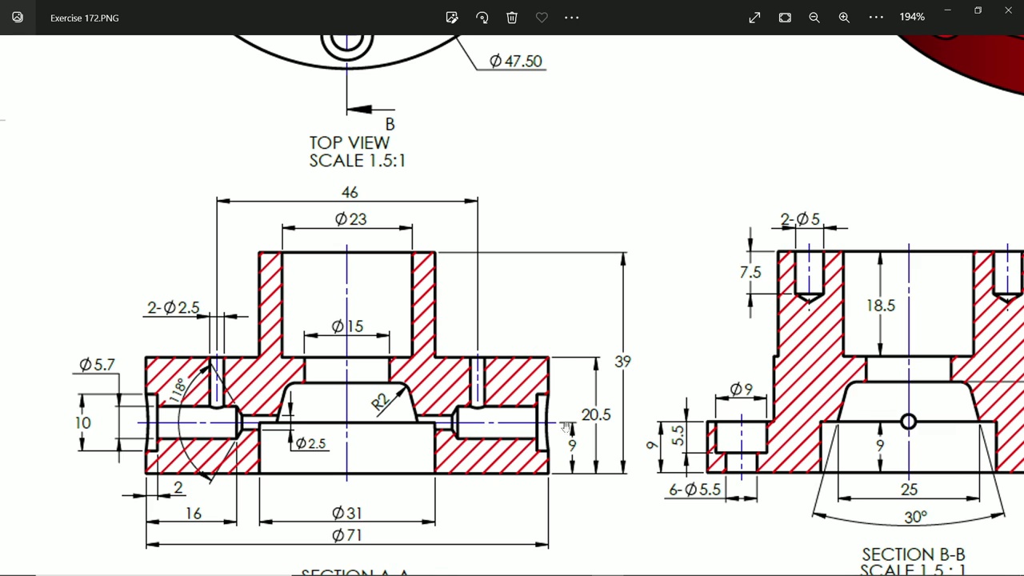
# Switch to SOLIDWORKS and check which unit system the new part uses.
pyautogui.click(947, 11)
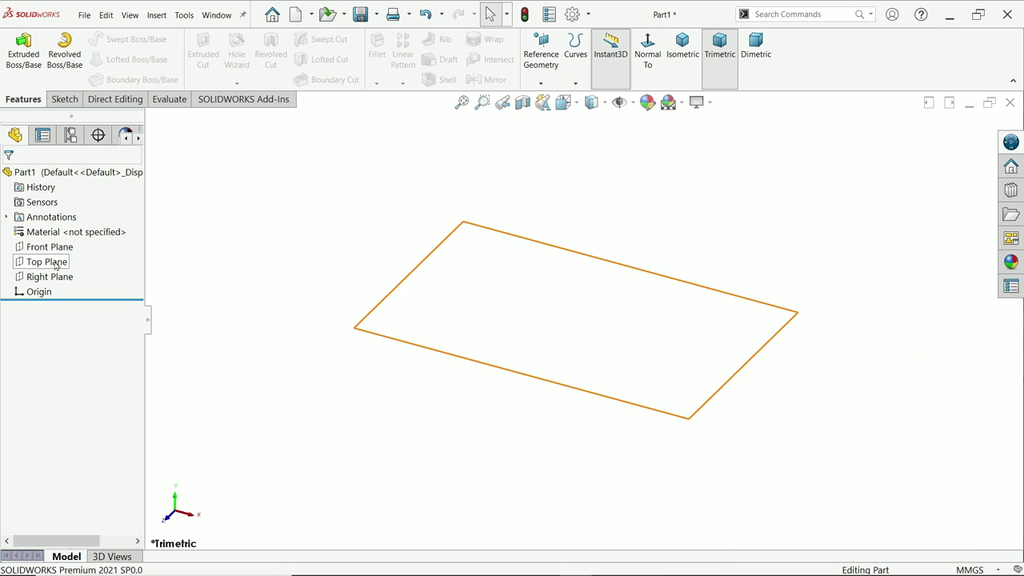
pyautogui.click(968, 569)
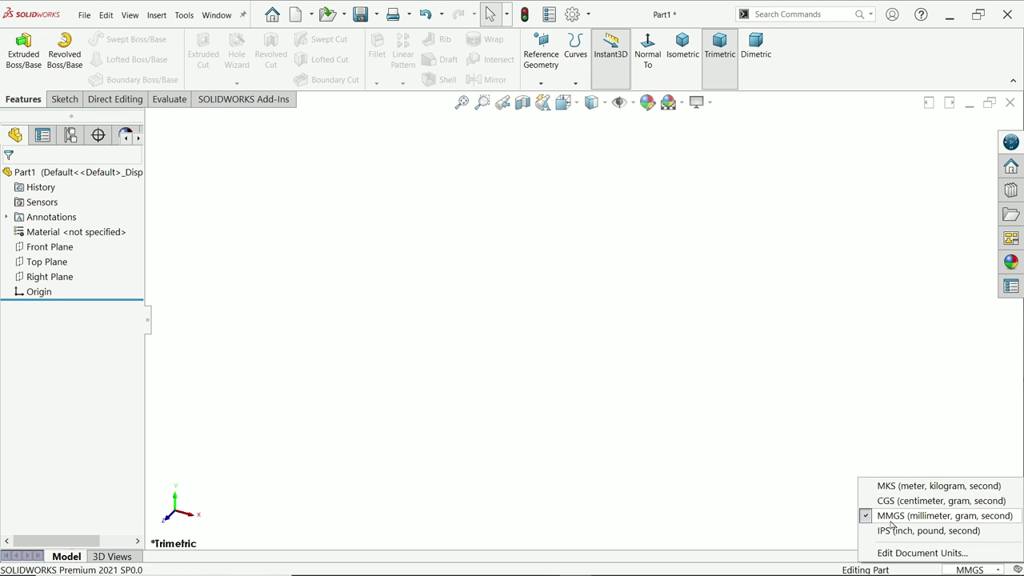
# Start a sketch on the Top Plane and draw a circle of about 73 mm radius centred on the origin.
pyautogui.click(48, 262)
pyautogui.click(65, 246)
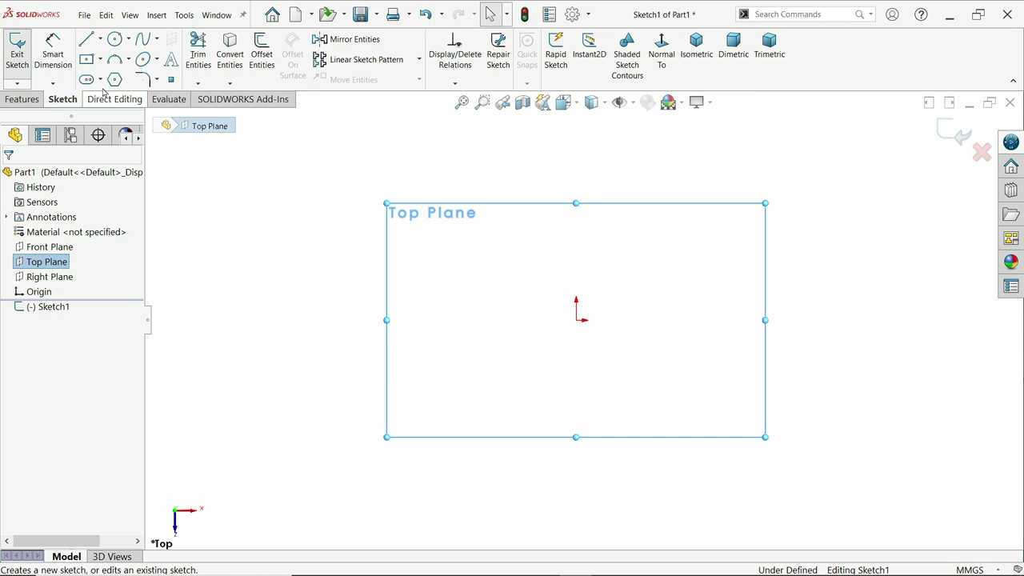
pyautogui.click(115, 39)
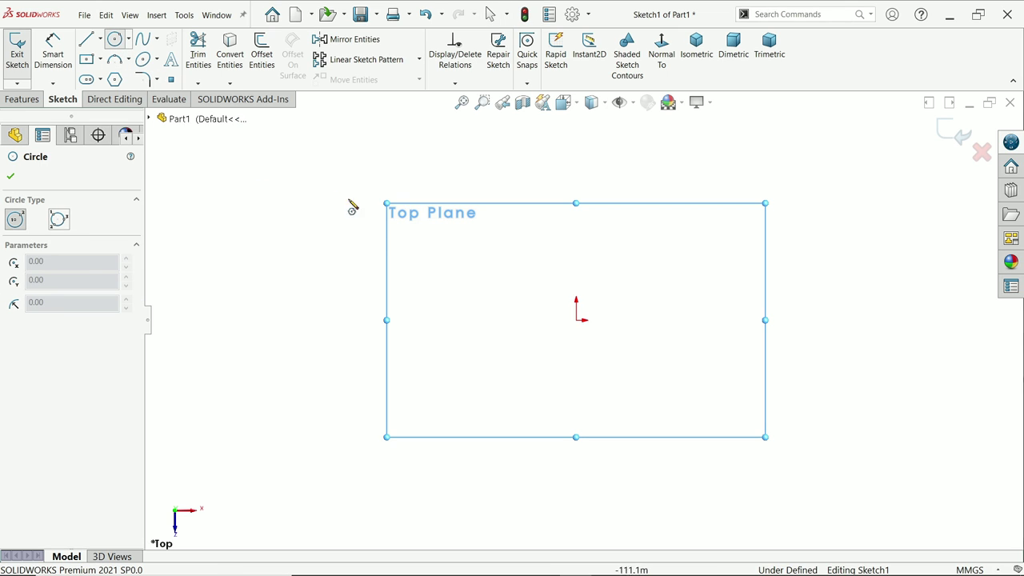
pyautogui.click(577, 322)
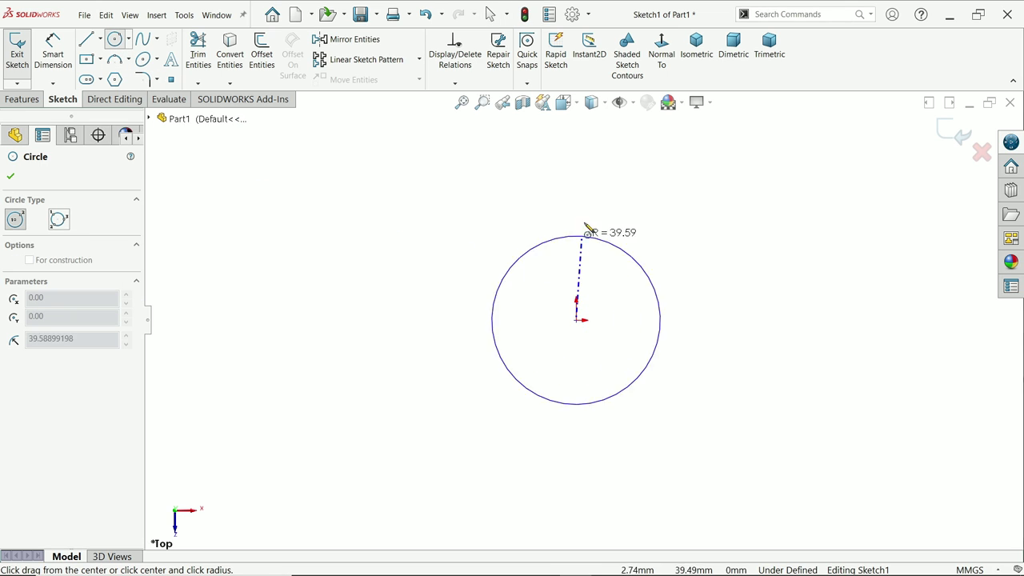
pyautogui.click(606, 169)
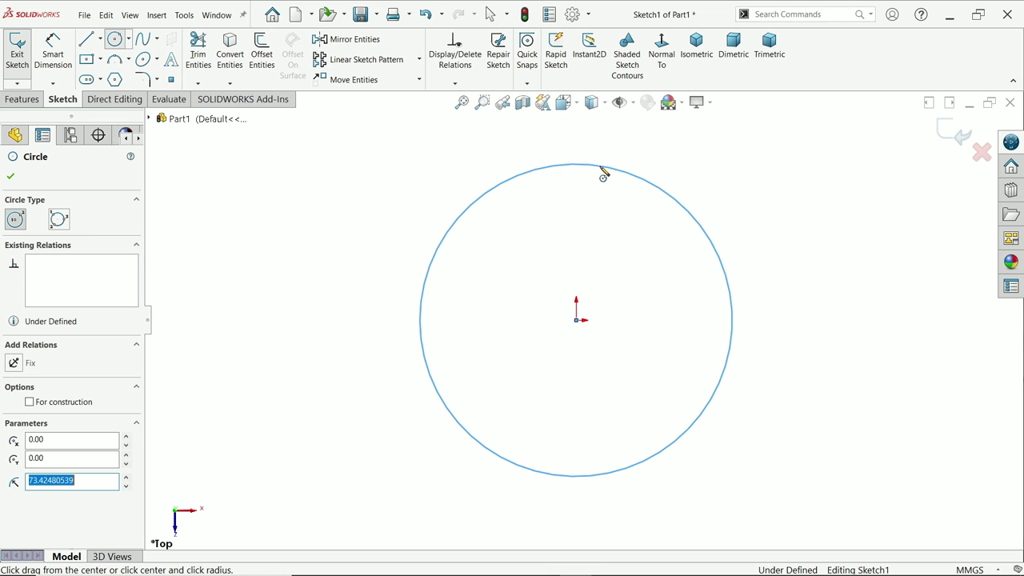
# Dimension the circle's diameter as 71 mm.
pyautogui.click(53, 48)
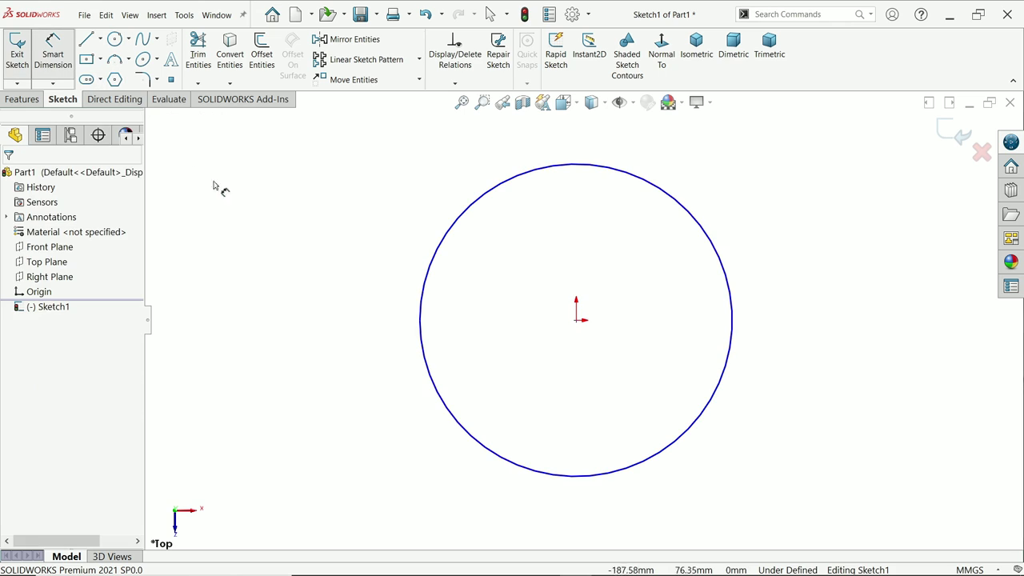
pyautogui.click(425, 309)
pyautogui.click(367, 302)
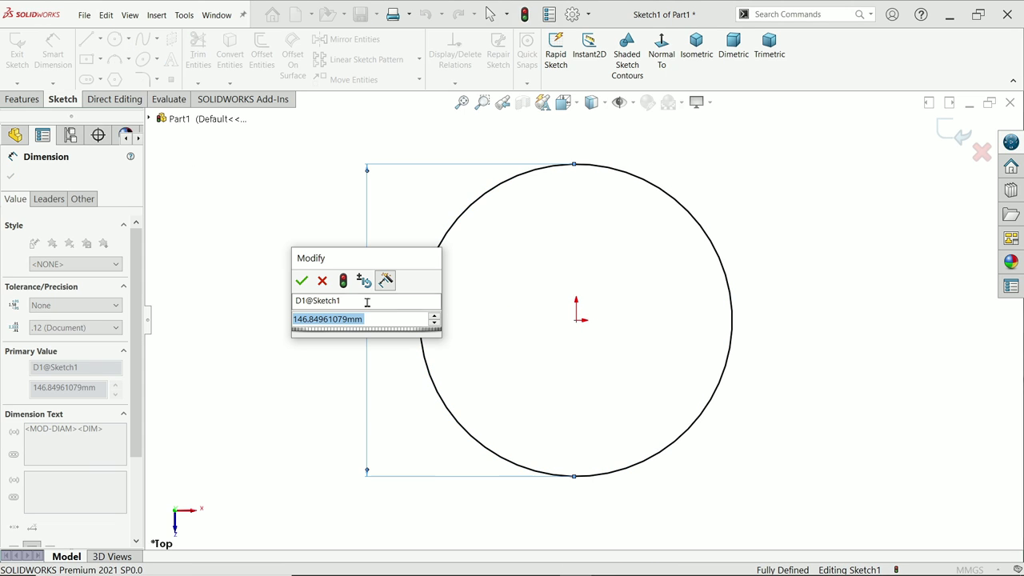
pyautogui.write('71')
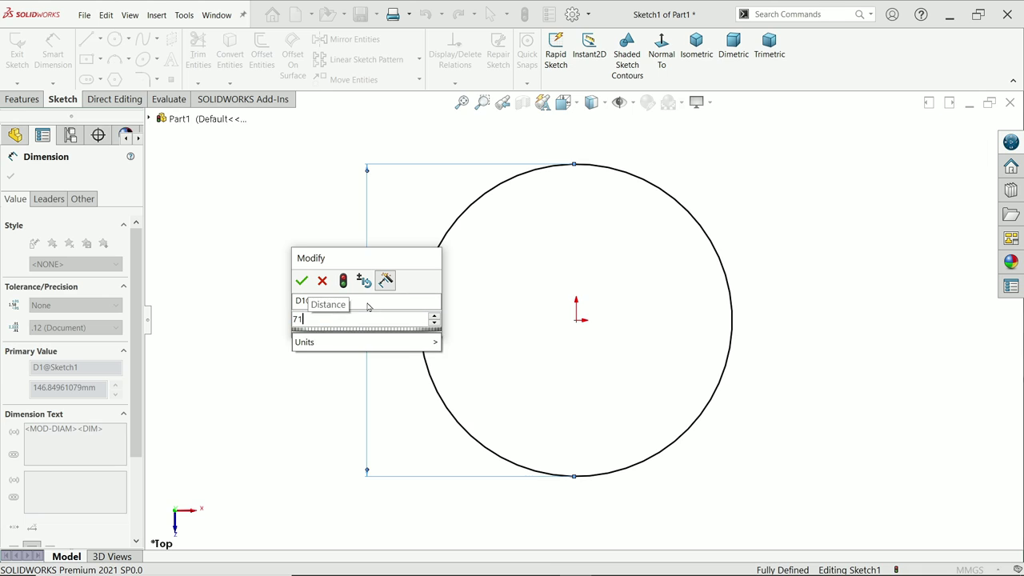
pyautogui.press('Return')
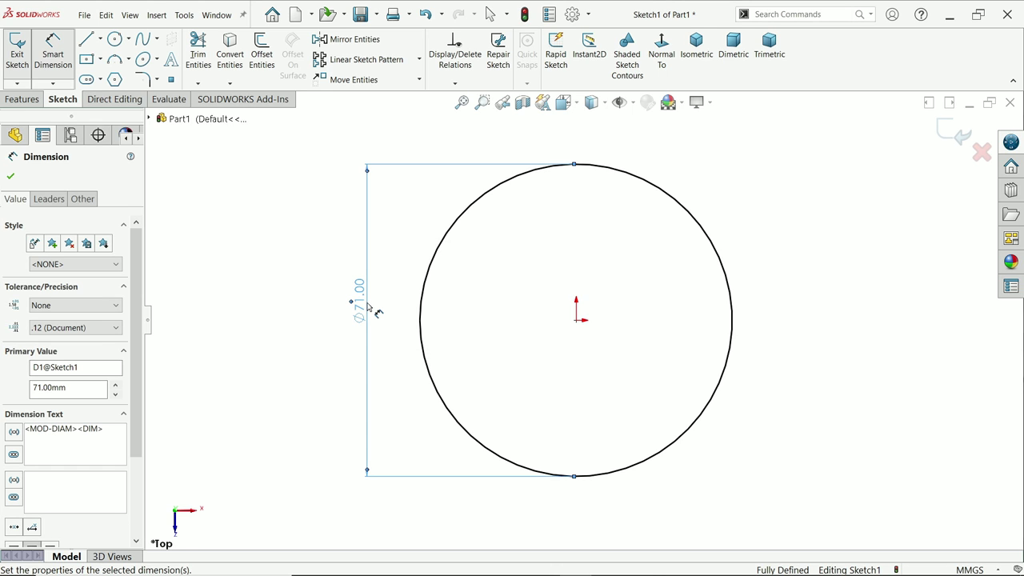
pyautogui.click(11, 177)
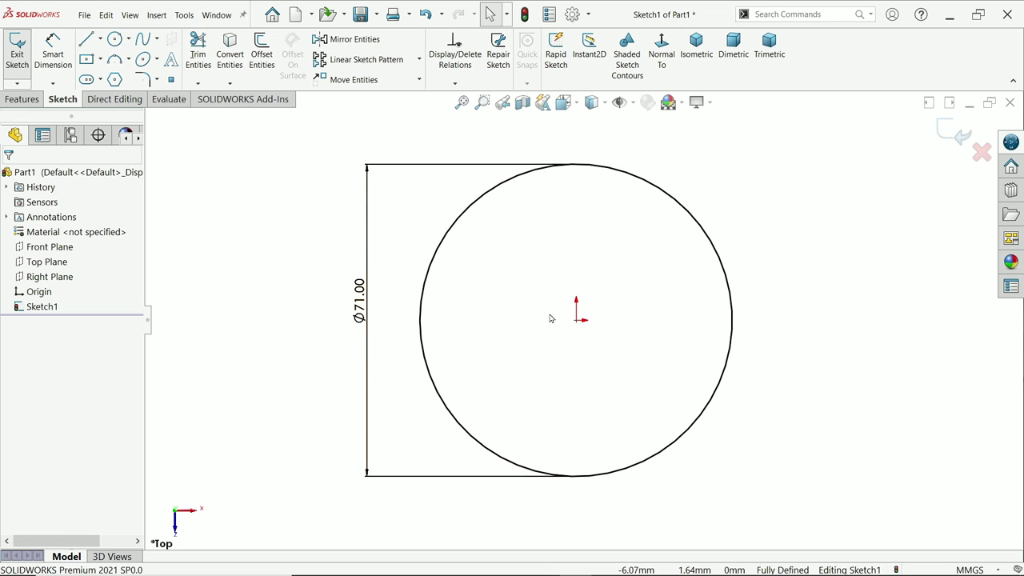
# Extrude the circle as a Blind boss 9 mm deep and turn off RealView graphics.
pyautogui.click(23, 102)
pyautogui.click(24, 50)
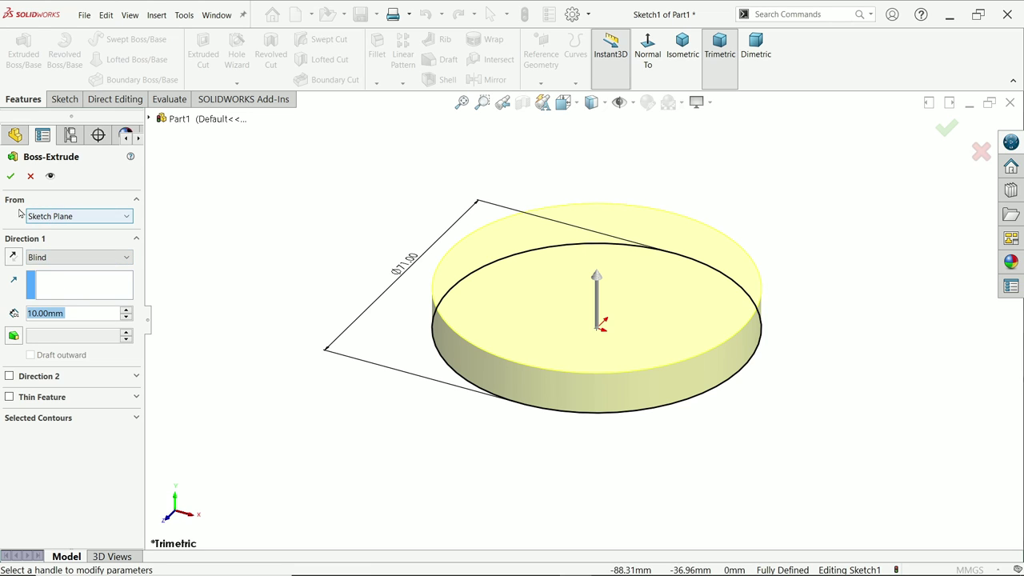
pyautogui.click(40, 261)
pyautogui.click(40, 260)
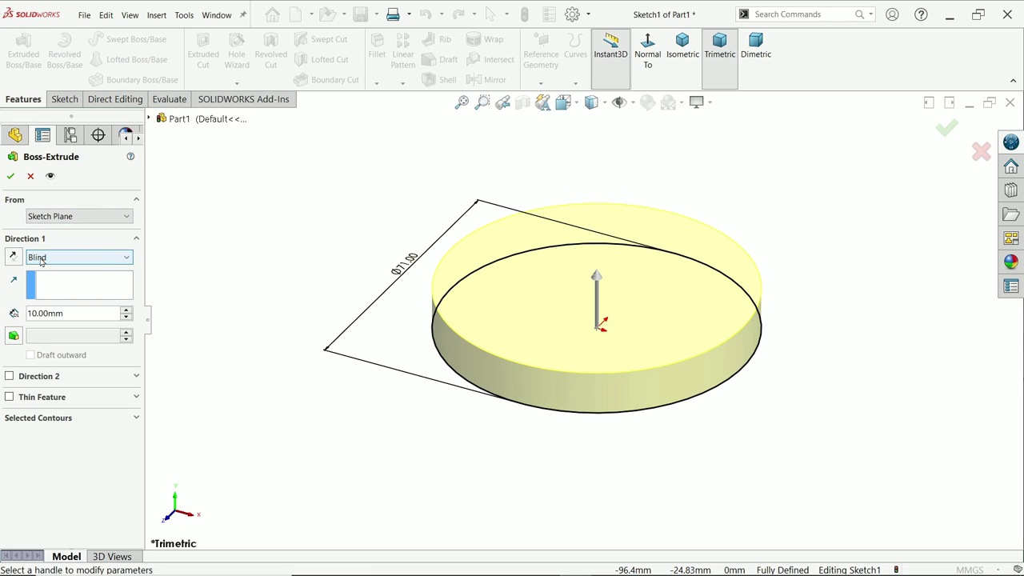
pyautogui.doubleClick(67, 313)
pyautogui.write('9')
pyautogui.press('Return')
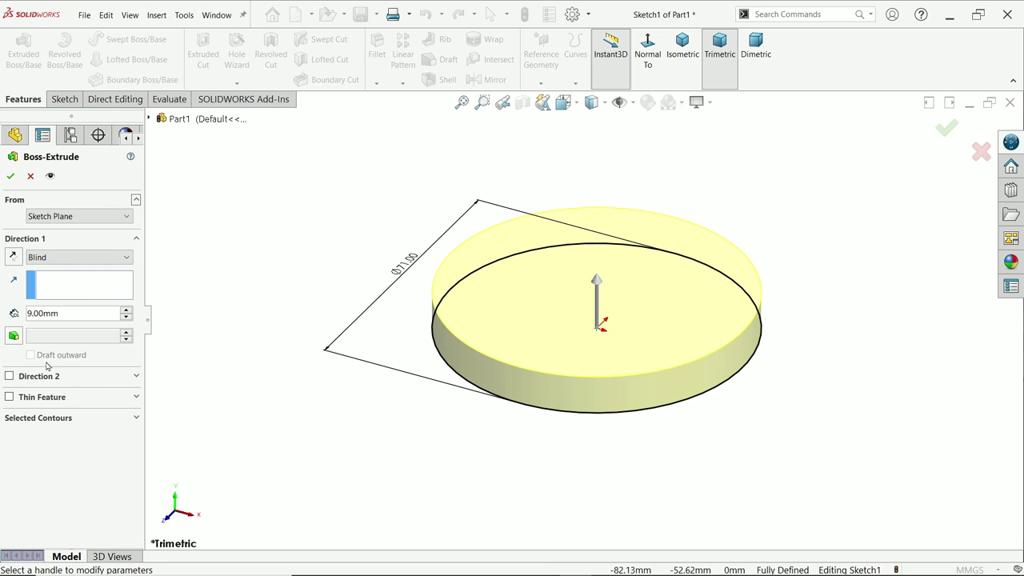
pyautogui.click(11, 177)
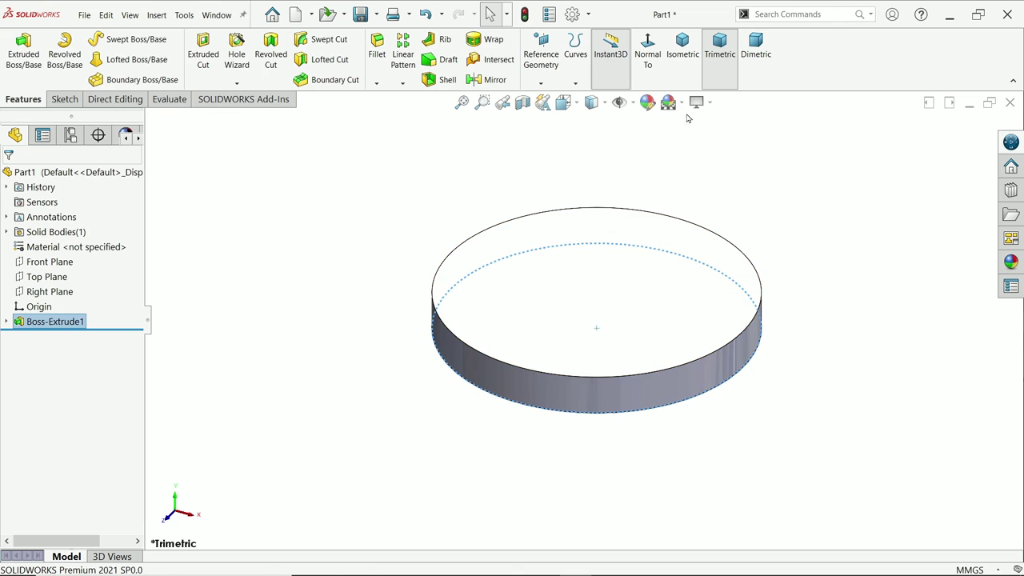
pyautogui.click(709, 103)
pyautogui.click(714, 122)
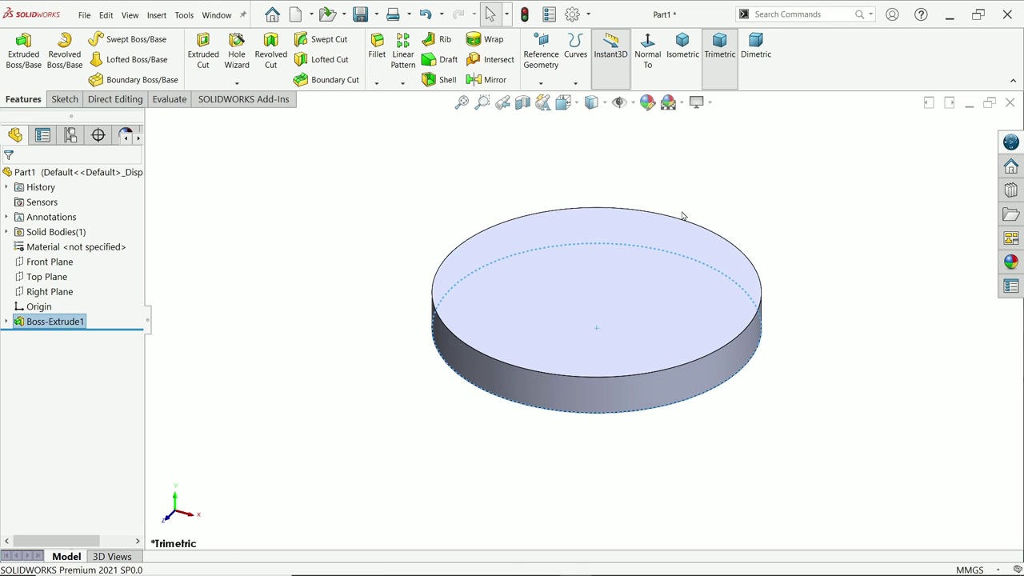
# Start a sketch on the disc's upper face and draw a circle of about 21 mm radius centred on the origin.
pyautogui.scroll(-2, 684, 216)
pyautogui.click(612, 322)
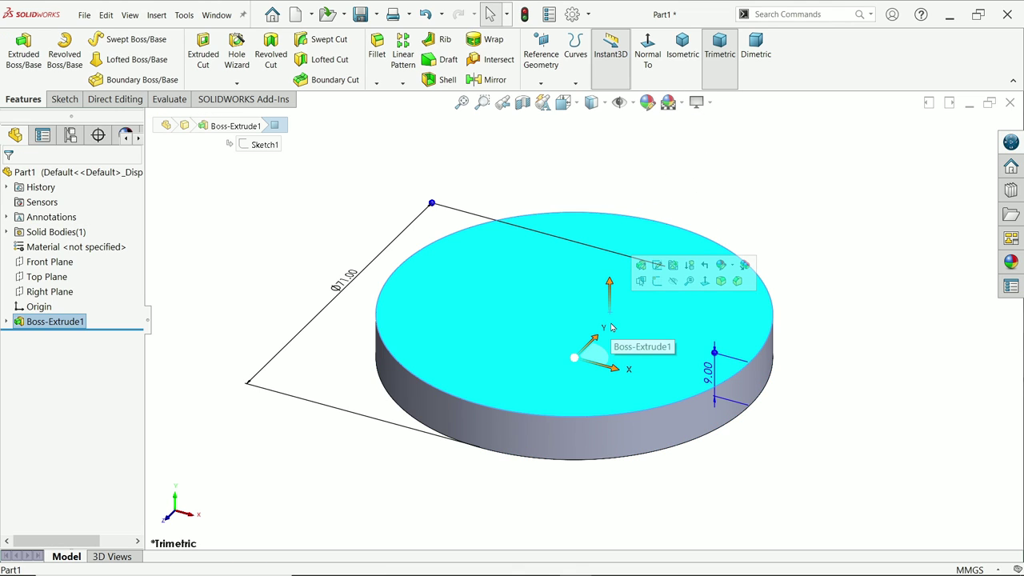
pyautogui.click(657, 281)
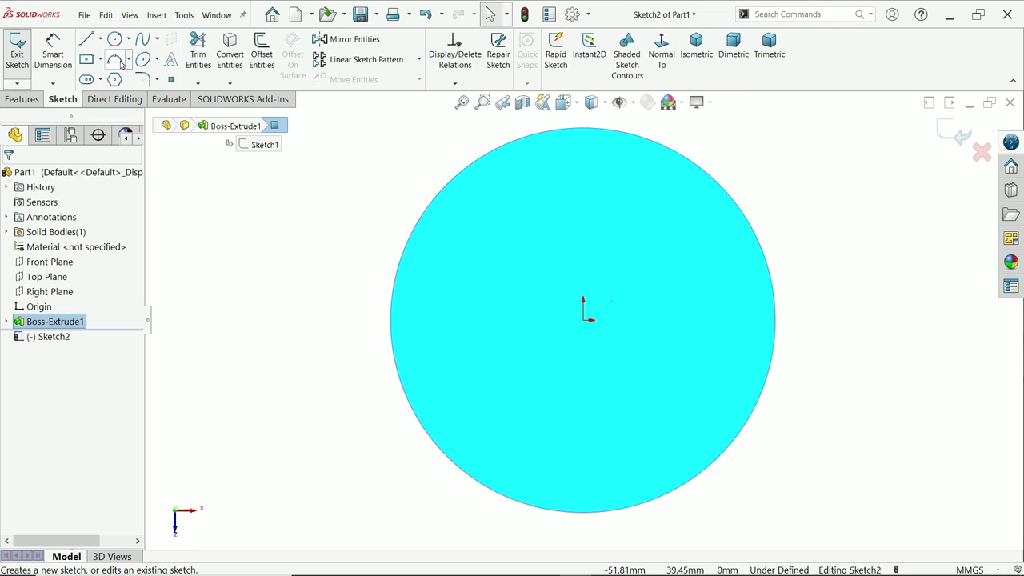
pyautogui.click(116, 40)
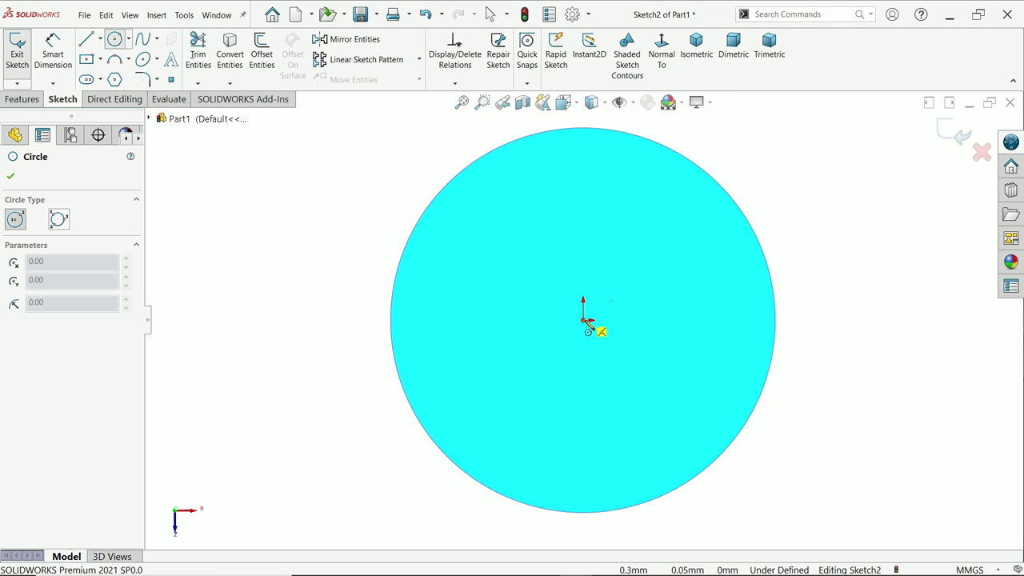
pyautogui.click(583, 319)
pyautogui.click(638, 216)
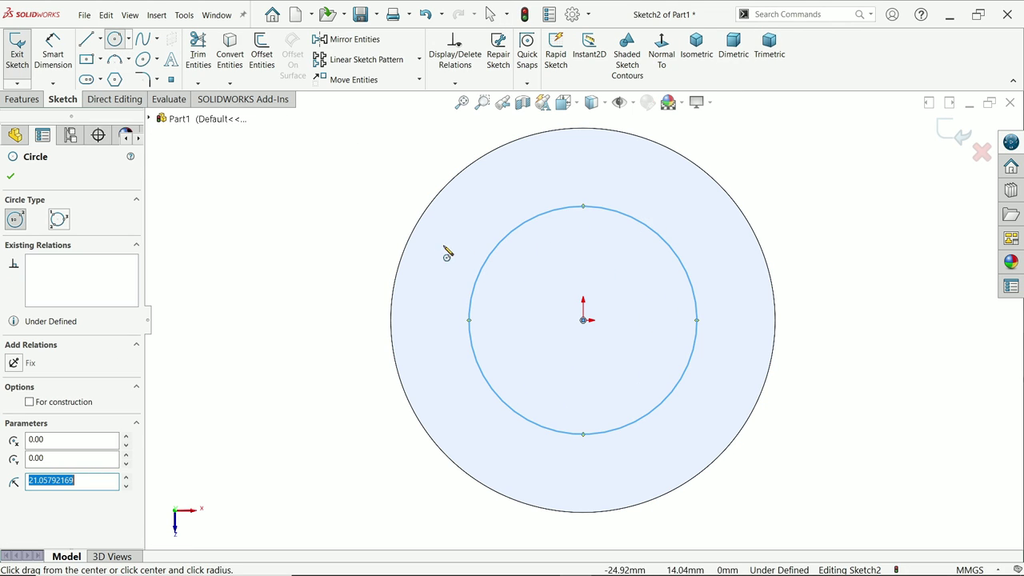
# Draw a vertical centerline from the origin down to the disc's outer edge.
pyautogui.click(99, 39)
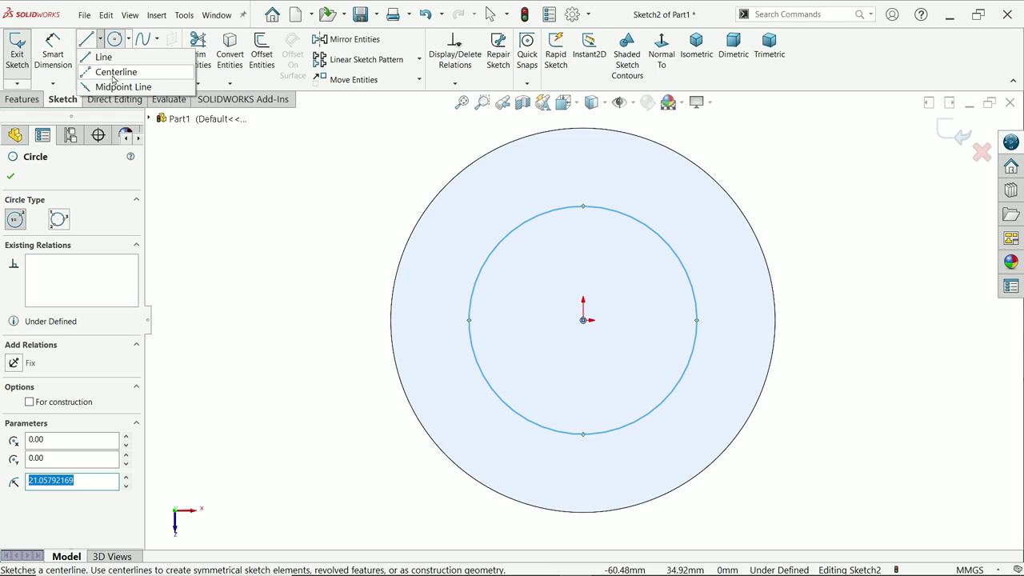
pyautogui.click(114, 73)
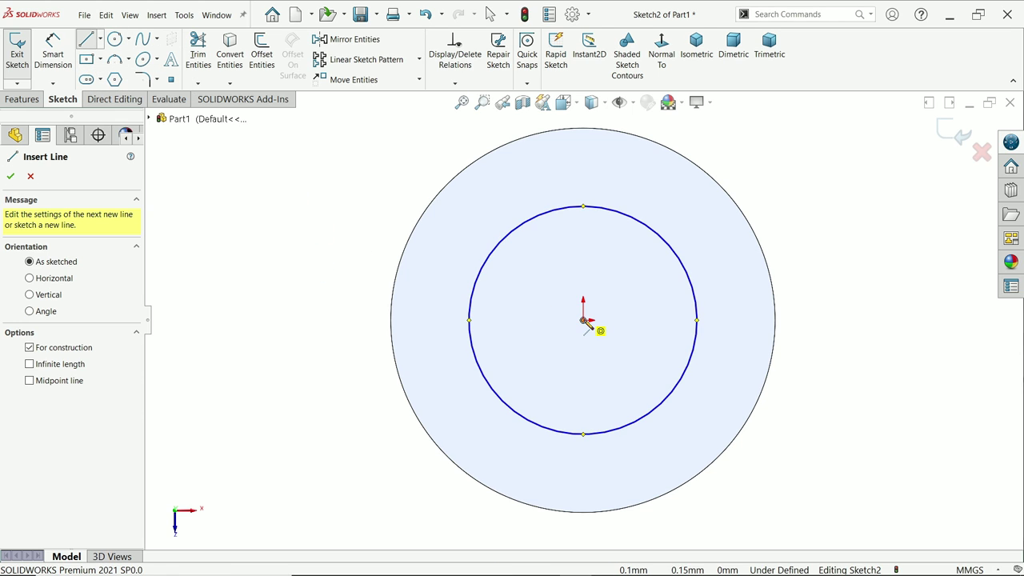
pyautogui.click(584, 319)
pyautogui.click(586, 511)
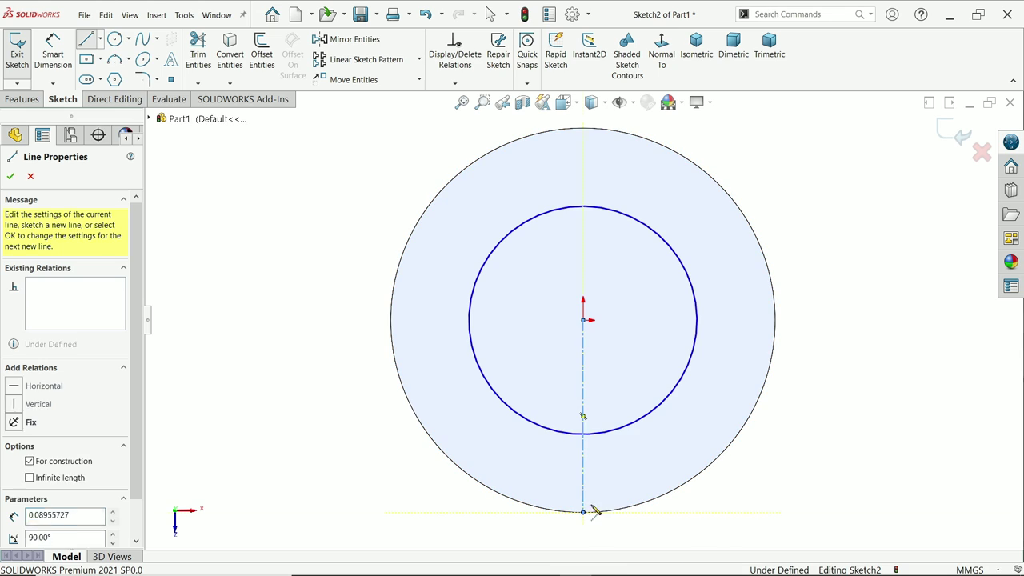
pyautogui.rightClick(615, 410)
pyautogui.click(632, 433)
pyautogui.press('Escape')
# Sketch a vertical line about 22 mm long left of the centerline, from inside the inner circle to beyond the disc's edge.
pyautogui.scroll(2, 380, 328)
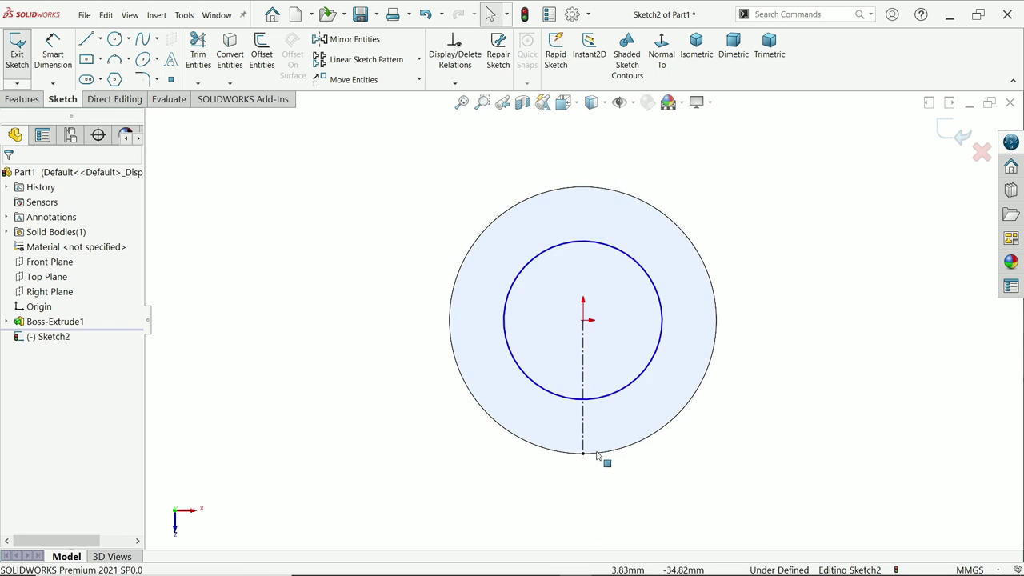
pyautogui.scroll(-4, 380, 328)
pyautogui.click(87, 38)
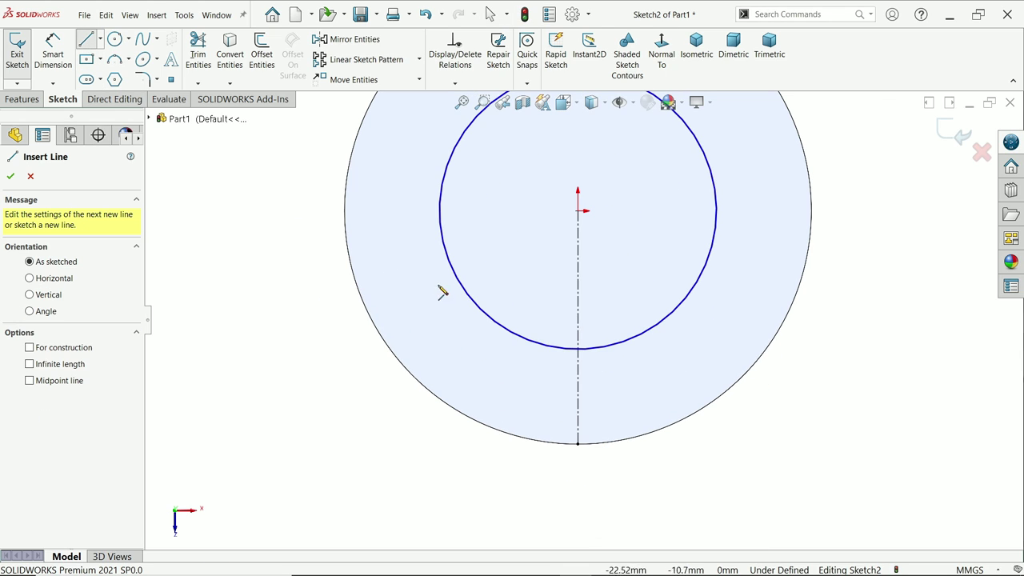
pyautogui.click(526, 317)
pyautogui.click(526, 462)
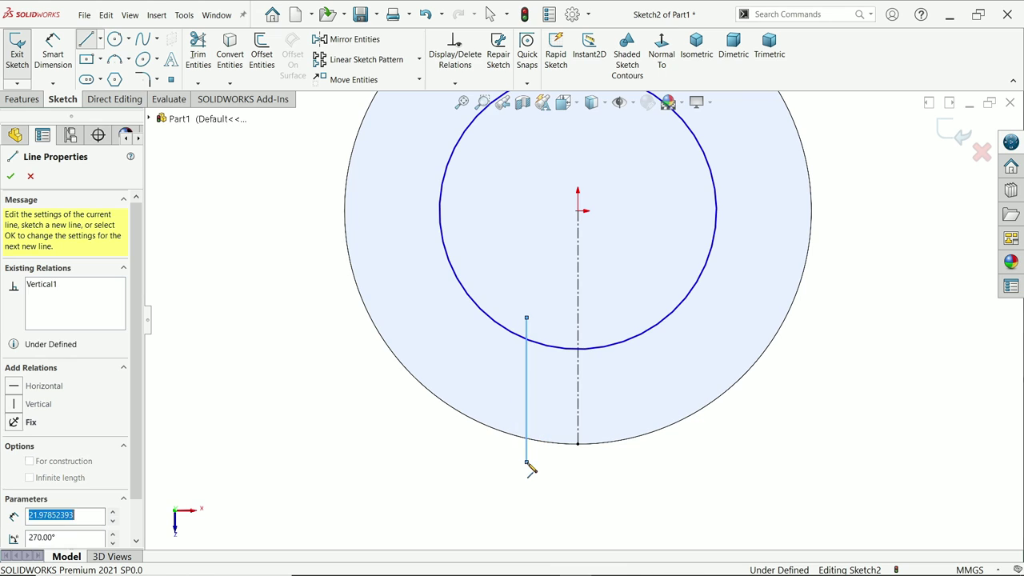
# Mirror the vertical line about the vertical centerline.
pyautogui.rightClick(483, 455)
pyautogui.click(508, 427)
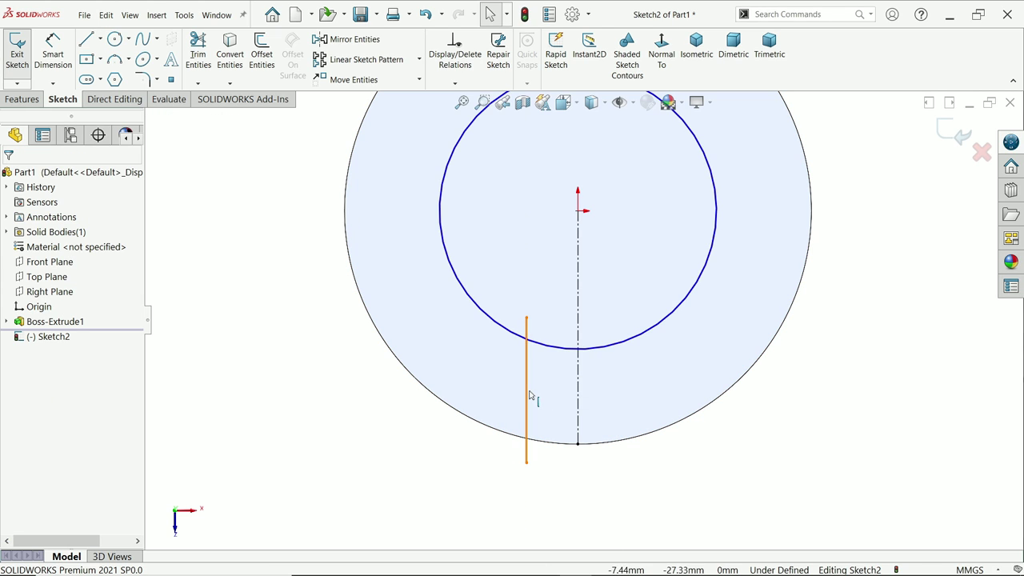
pyautogui.click(531, 392)
pyautogui.click(311, 377)
pyautogui.moveTo(609, 371); pyautogui.dragTo(500, 400)
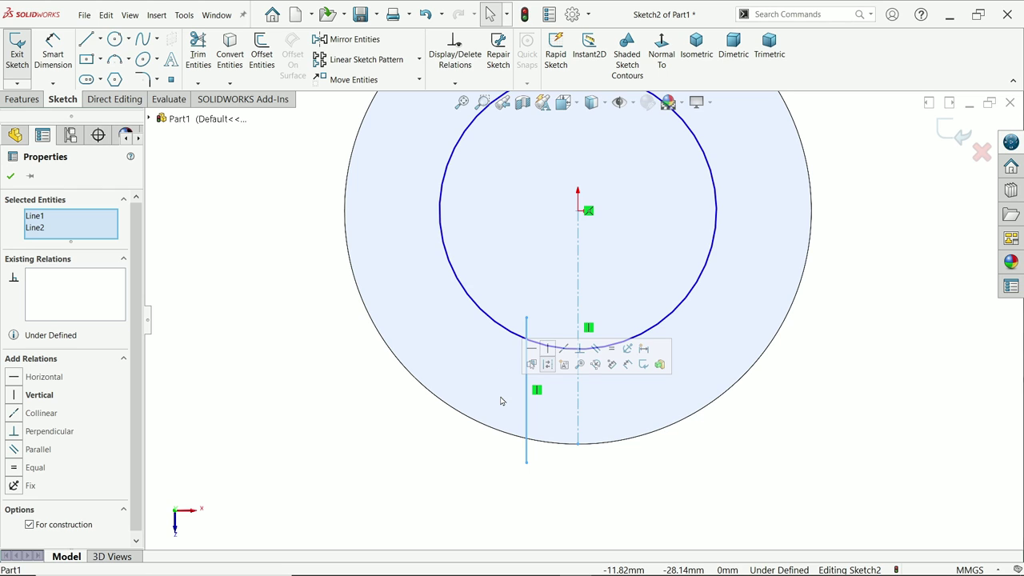
pyautogui.click(371, 40)
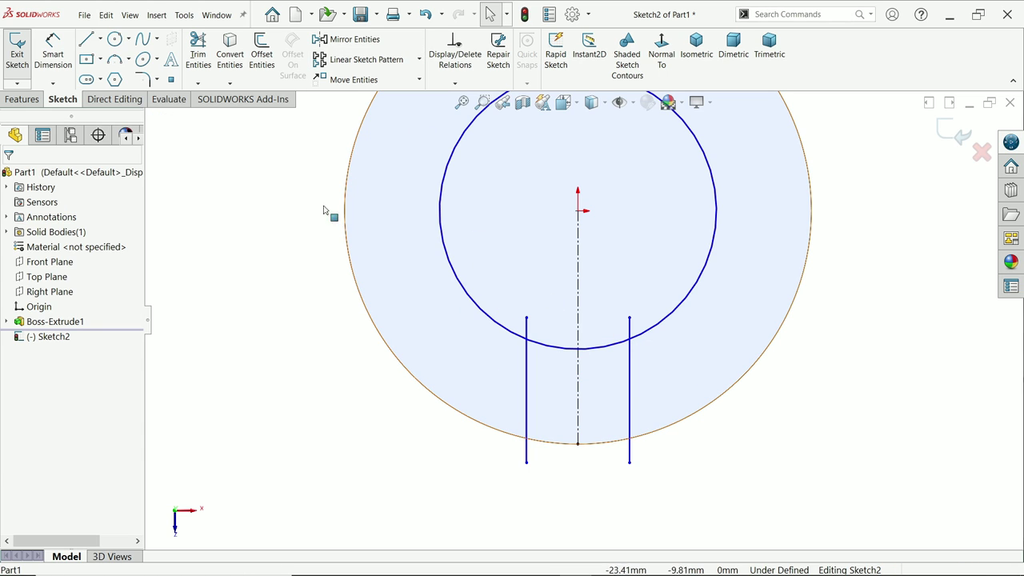
# Dimension the inner circle with a diameter of 47.5 mm.
pyautogui.click(47, 58)
pyautogui.scroll(2, 677, 281)
pyautogui.scroll(-1, 681, 264)
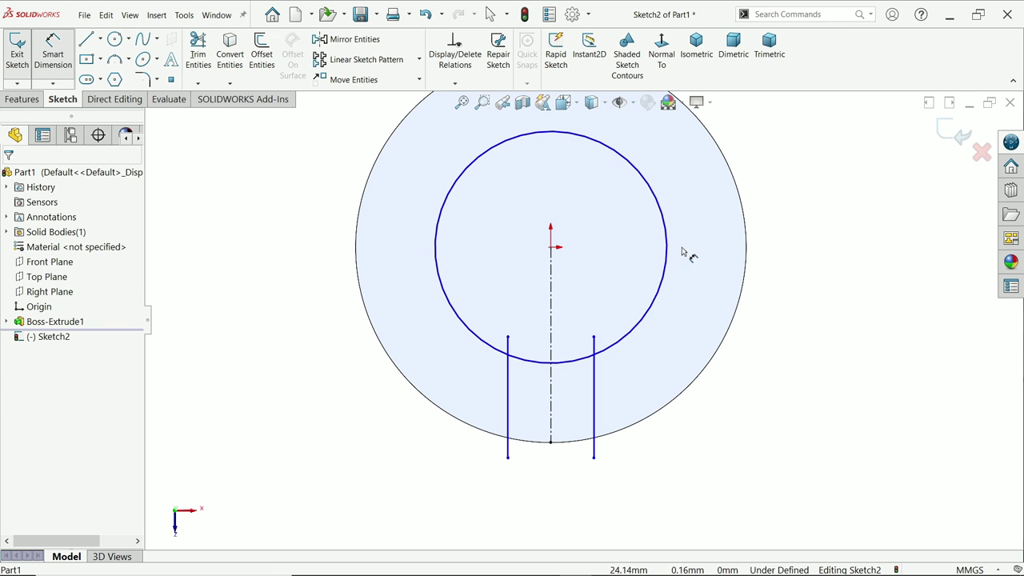
pyautogui.click(669, 251)
pyautogui.click(782, 257)
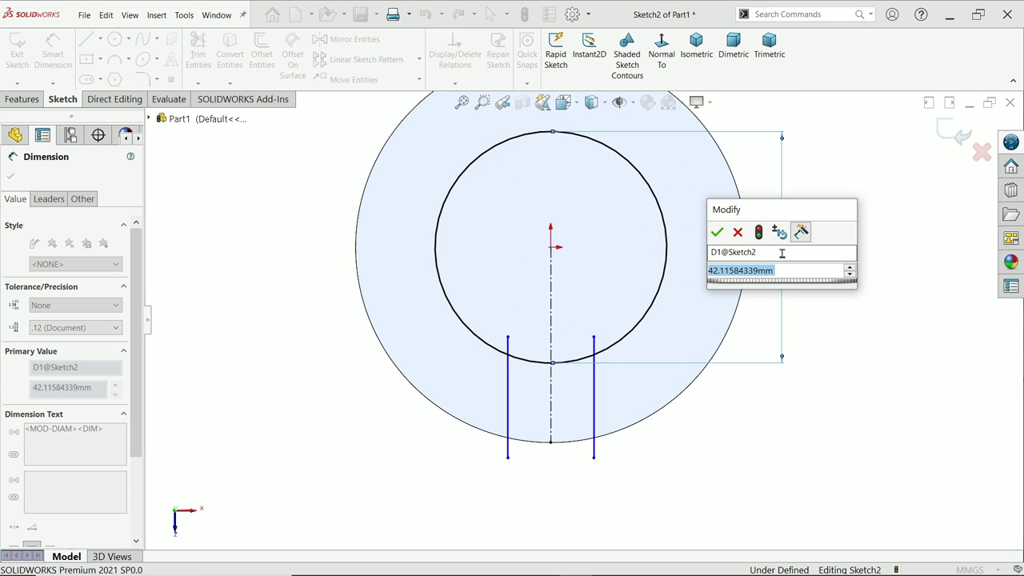
pyautogui.write('47.5')
pyautogui.press('Return')
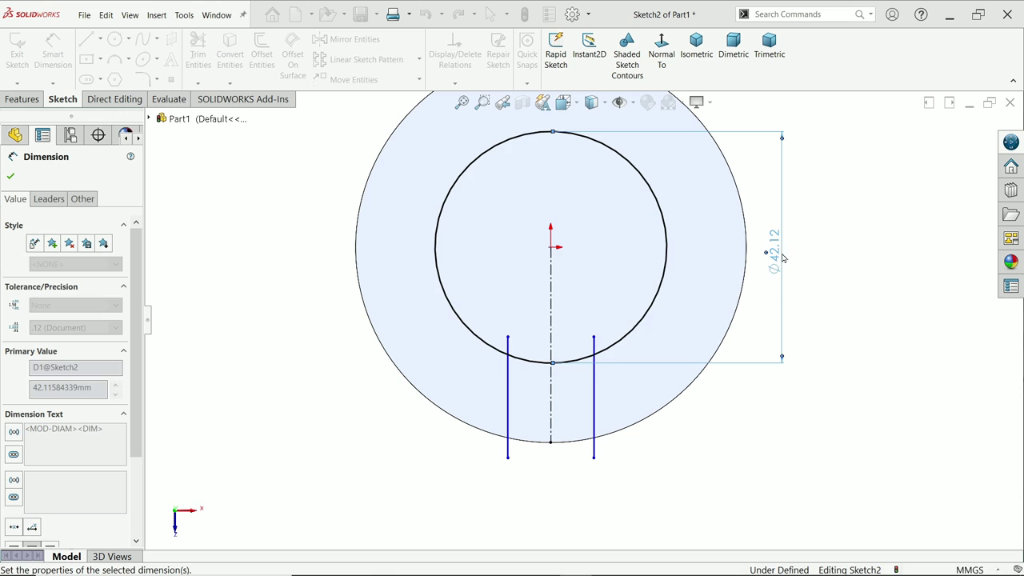
# Dimension the distance between the two vertical lines as 15 mm.
pyautogui.click(595, 408)
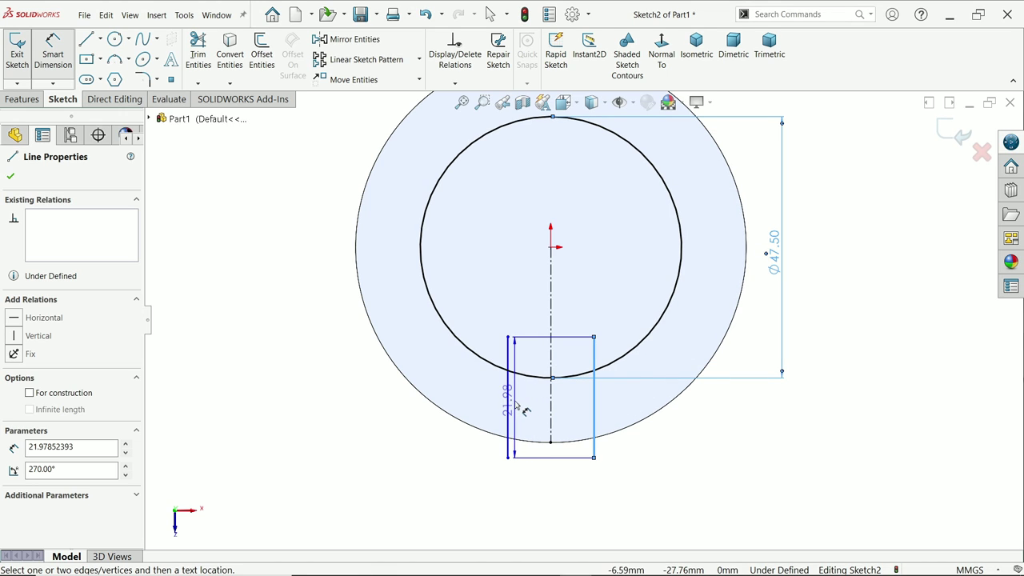
pyautogui.click(508, 408)
pyautogui.click(536, 477)
pyautogui.write('15')
pyautogui.press('Return')
# Draw a horizontal centerline from the origin to the right side of the 47.5 mm circle.
pyautogui.scroll(-2, 554, 416)
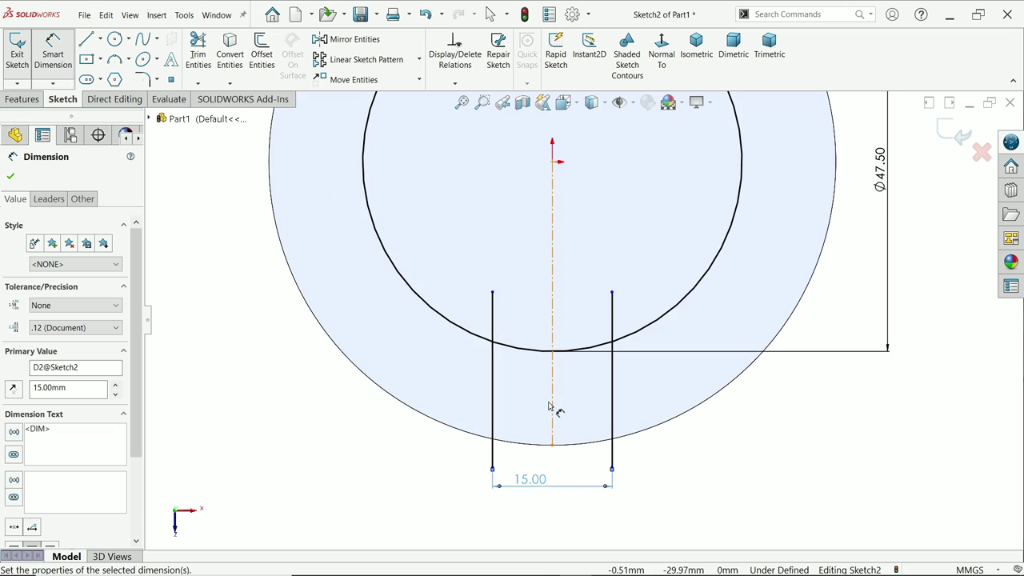
pyautogui.scroll(3, 554, 404)
pyautogui.scroll(2, 571, 276)
pyautogui.scroll(-1, 571, 278)
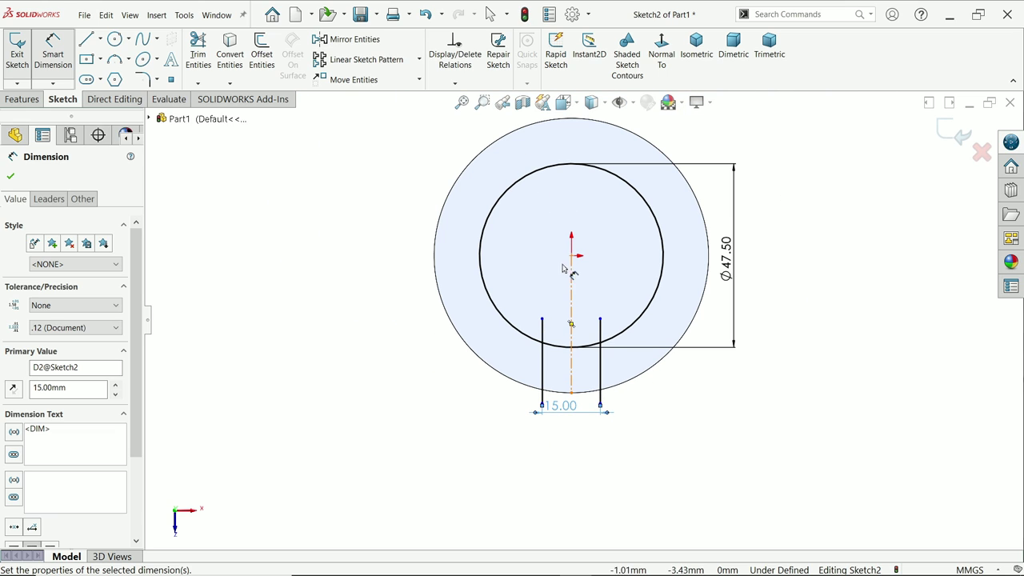
pyautogui.click(100, 39)
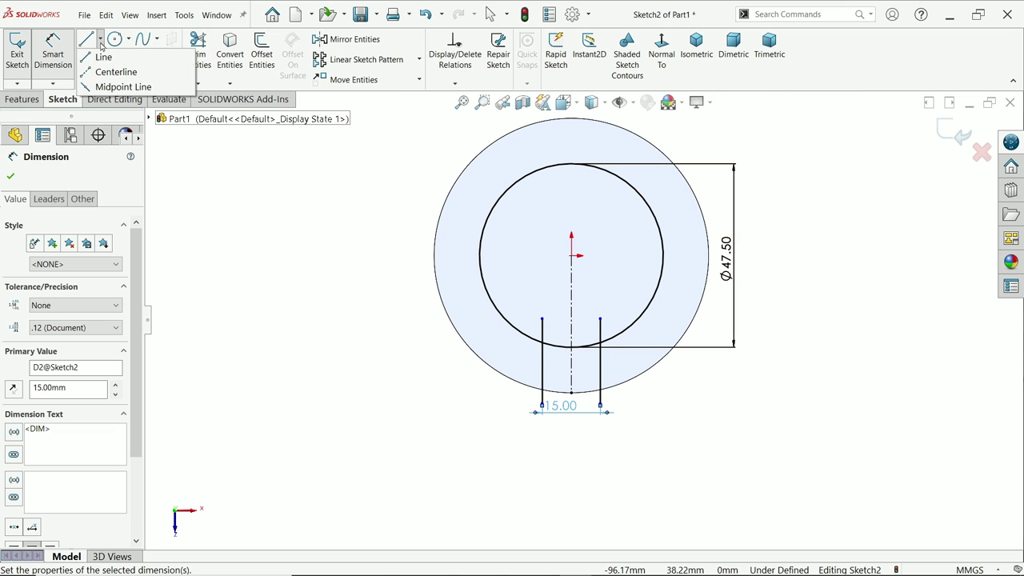
pyautogui.click(116, 72)
pyautogui.click(572, 256)
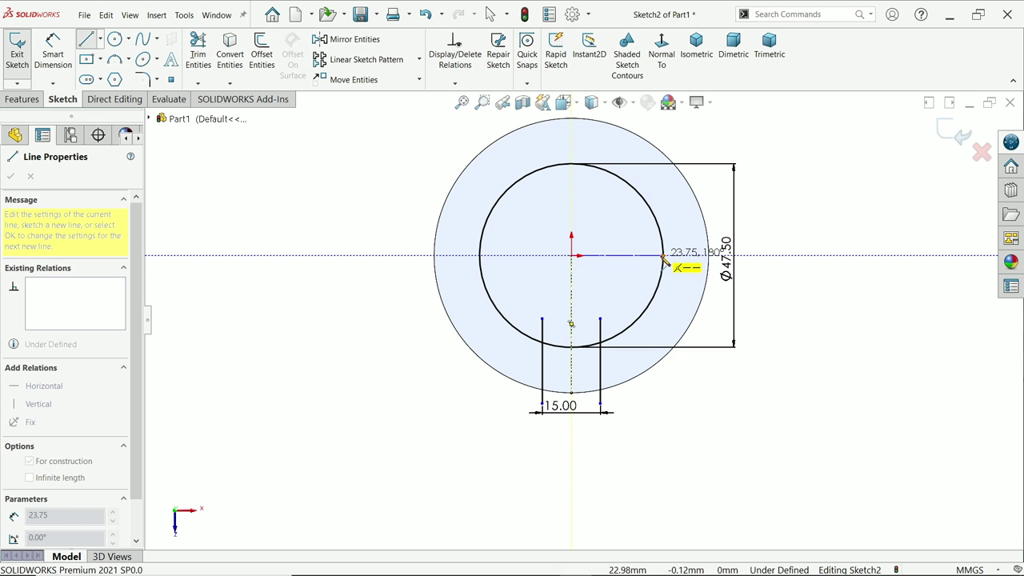
pyautogui.click(664, 257)
pyautogui.rightClick(708, 232)
pyautogui.click(730, 233)
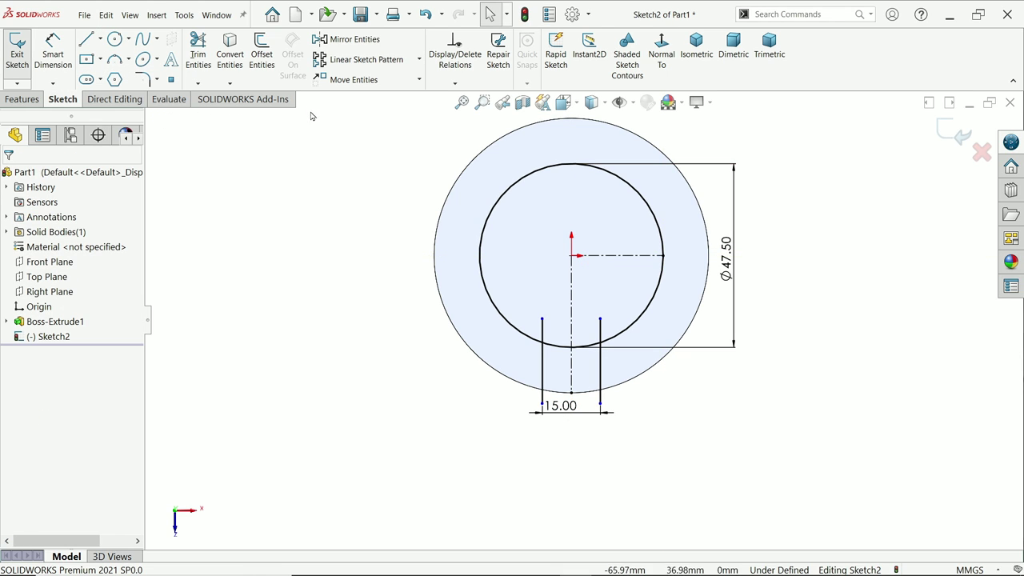
# Mirror both vertical lines and the vertical centerline about the horizontal centerline.
pyautogui.click(354, 39)
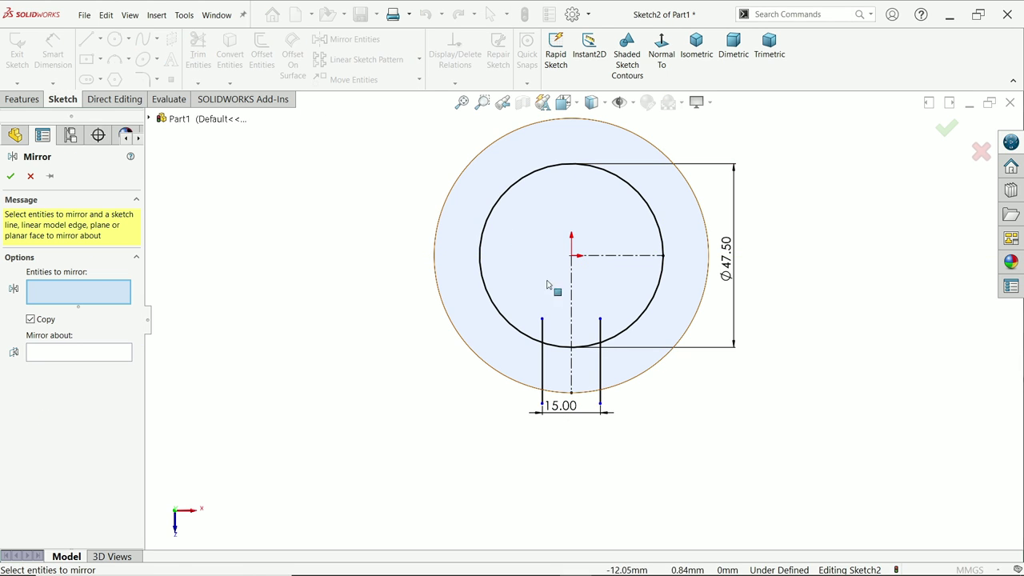
pyautogui.click(601, 367)
pyautogui.click(542, 365)
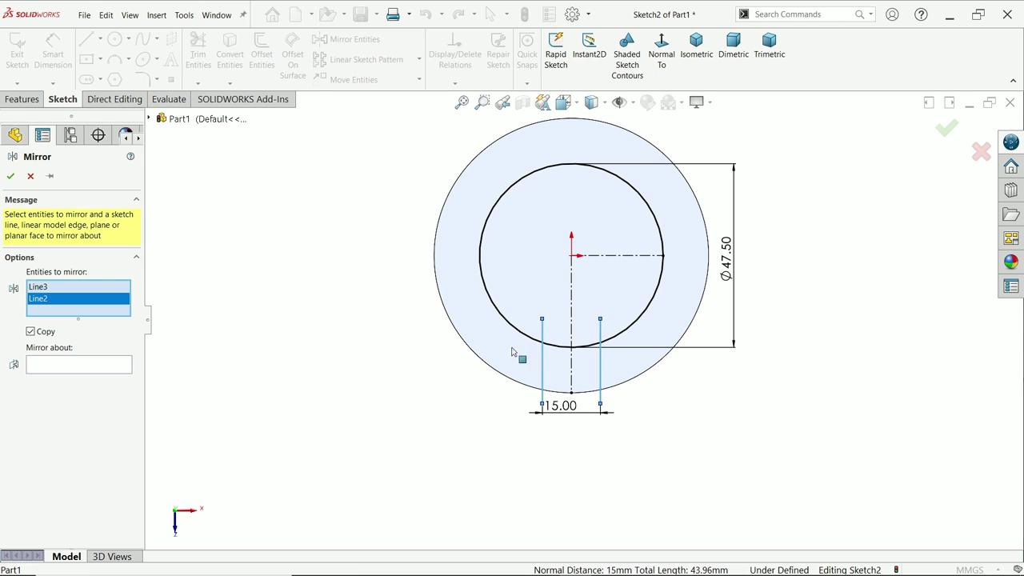
pyautogui.click(81, 368)
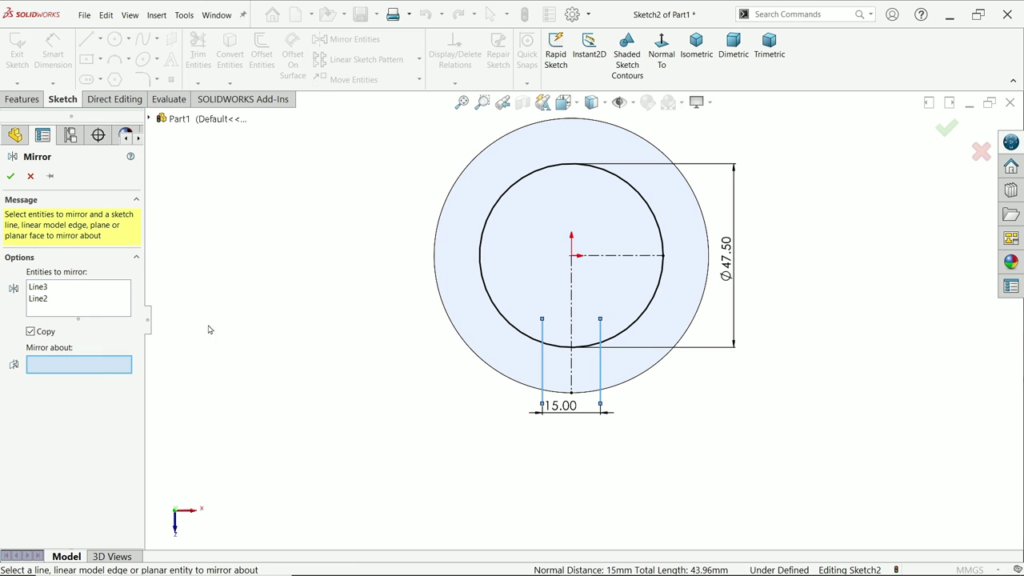
pyautogui.click(86, 312)
pyautogui.click(568, 308)
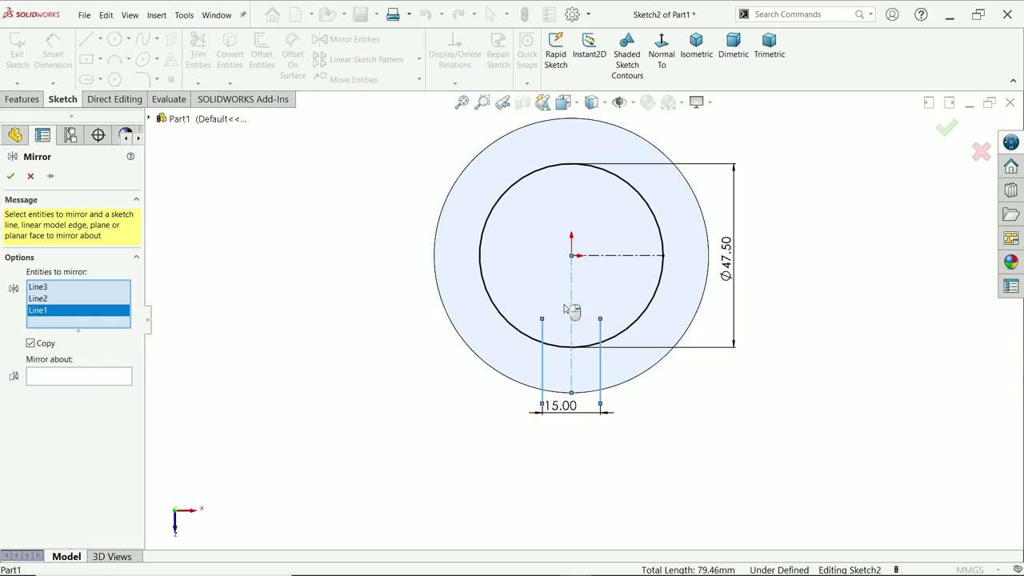
pyautogui.click(78, 381)
pyautogui.click(609, 256)
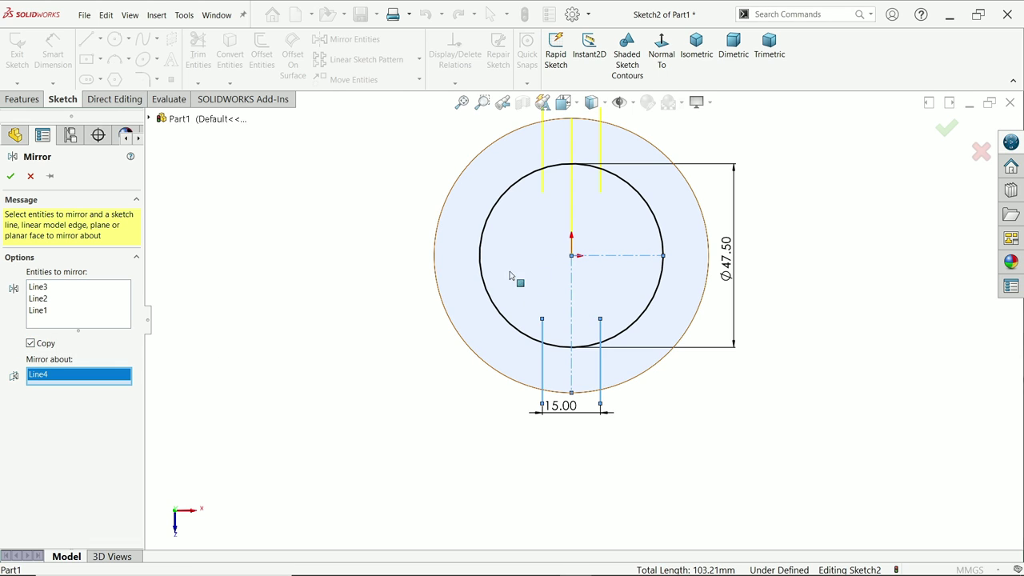
pyautogui.click(11, 178)
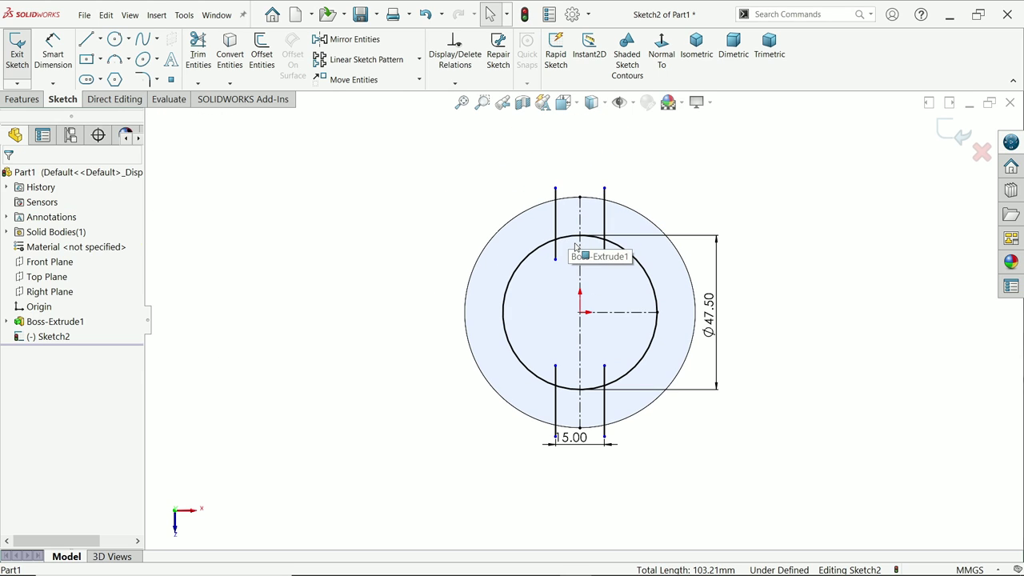
# Convert the disc's outer circular edge into a sketch entity.
pyautogui.click(722, 336)
pyautogui.click(354, 39)
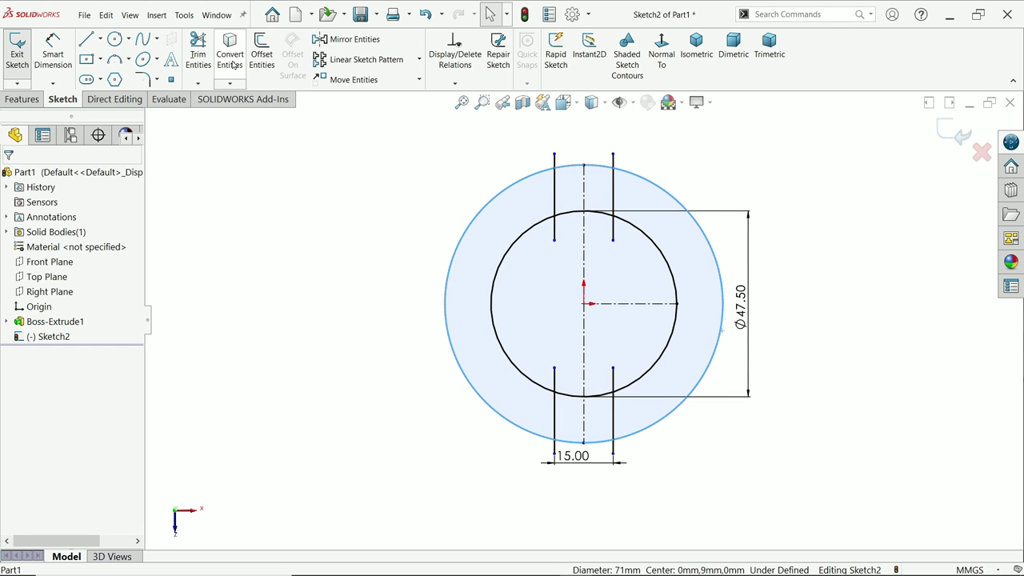
pyautogui.click(614, 251)
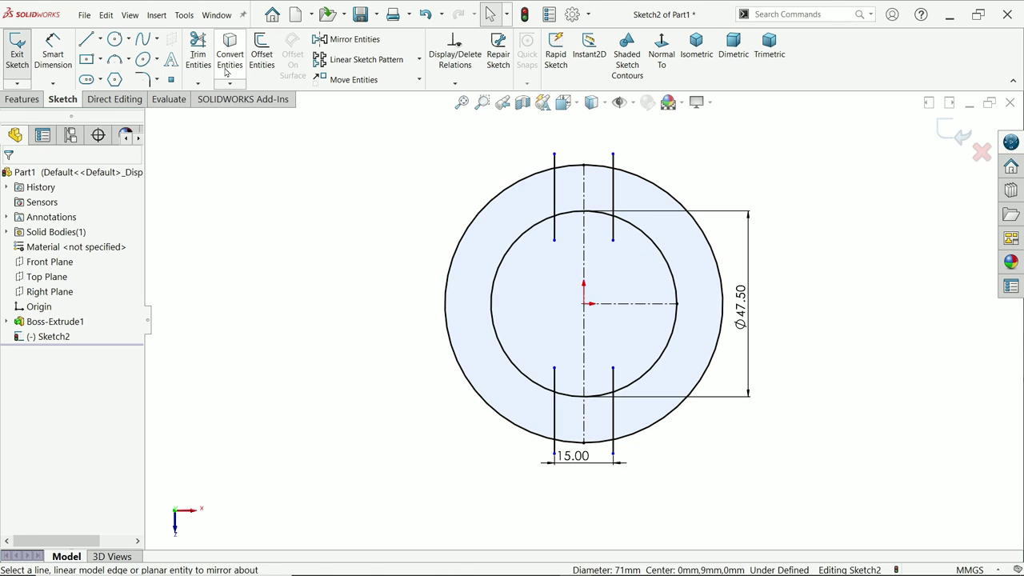
pyautogui.click(492, 216)
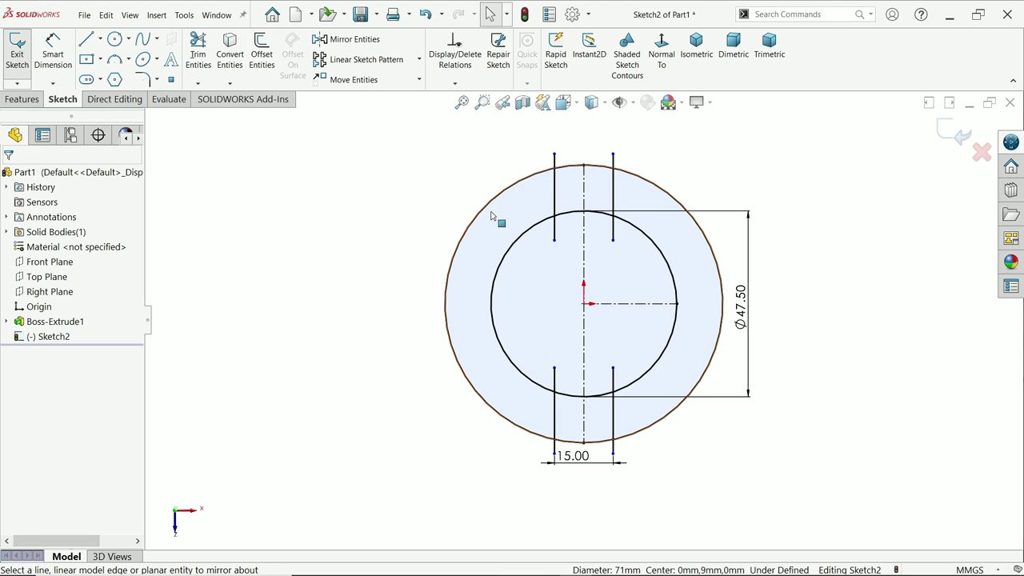
# Power-trim the upper vertical lines to the stretch between the two circles, and remove the outer circle's left and right arcs outside the line pairs.
pyautogui.click(48, 55)
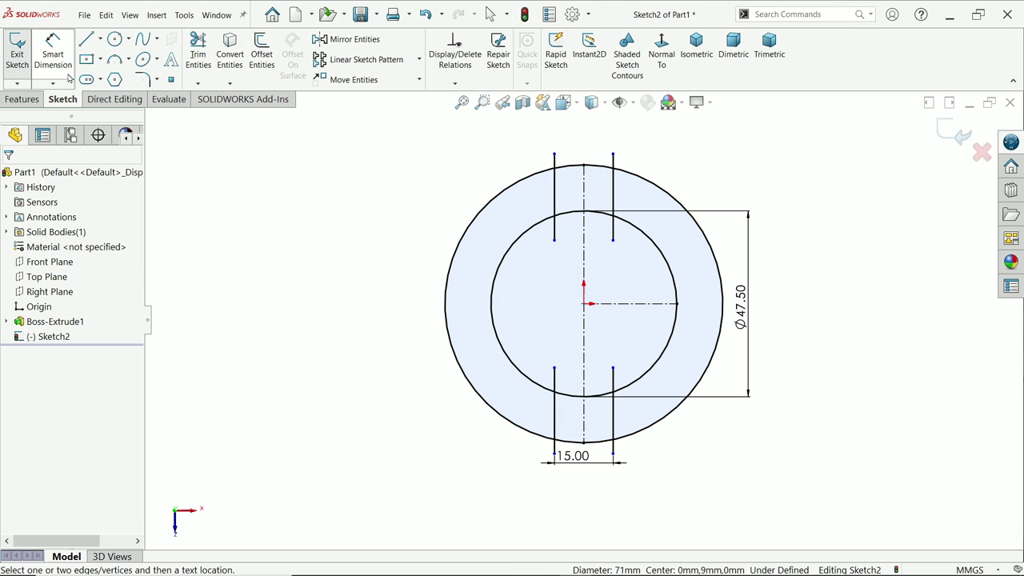
pyautogui.click(198, 55)
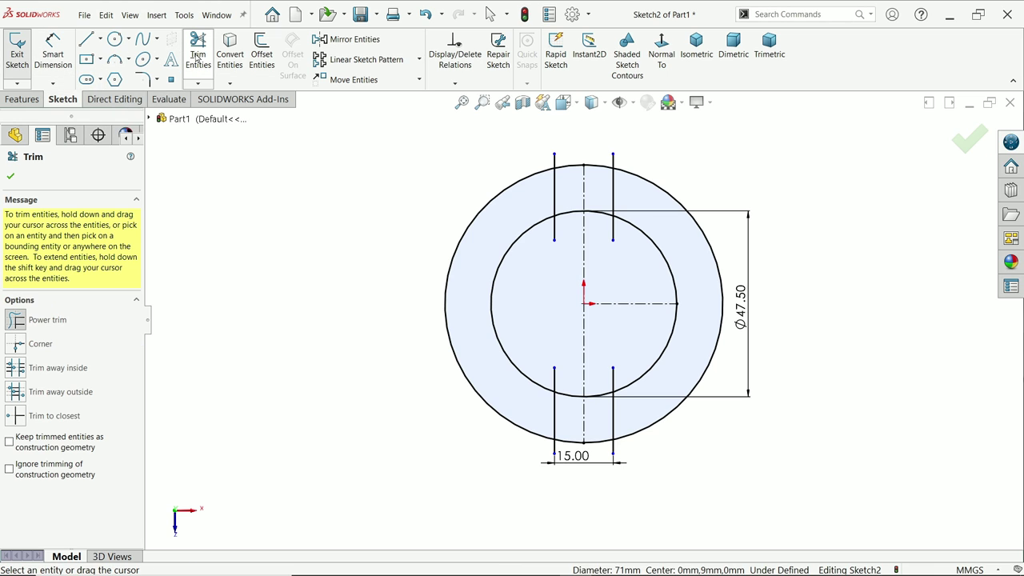
pyautogui.scroll(-5, 588, 206)
pyautogui.scroll(-1, 589, 200)
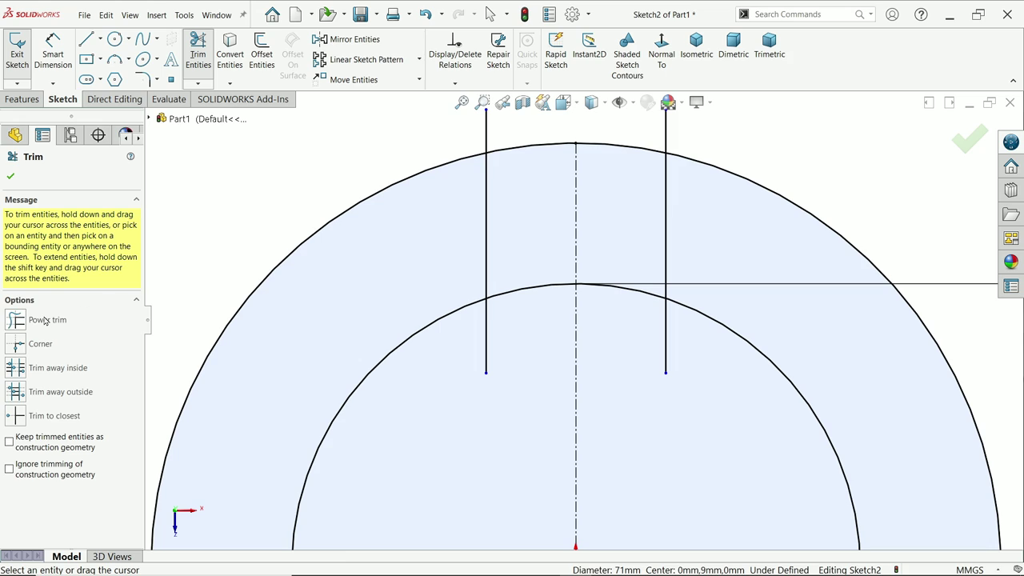
pyautogui.moveTo(389, 158); pyautogui.dragTo(499, 132)
pyautogui.moveTo(461, 340); pyautogui.dragTo(570, 344)
pyautogui.moveTo(645, 340)
pyautogui.mouseDown()
pyautogui.moveTo(680, 252)
pyautogui.moveTo(664, 160)
pyautogui.moveTo(647, 133)
pyautogui.mouseUp()
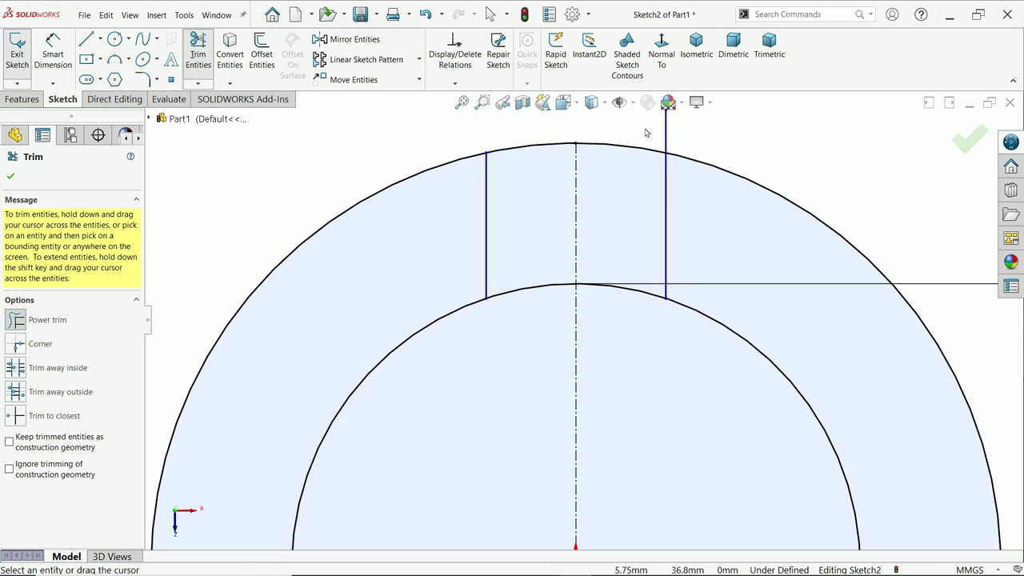
pyautogui.moveTo(711, 148); pyautogui.dragTo(711, 148)
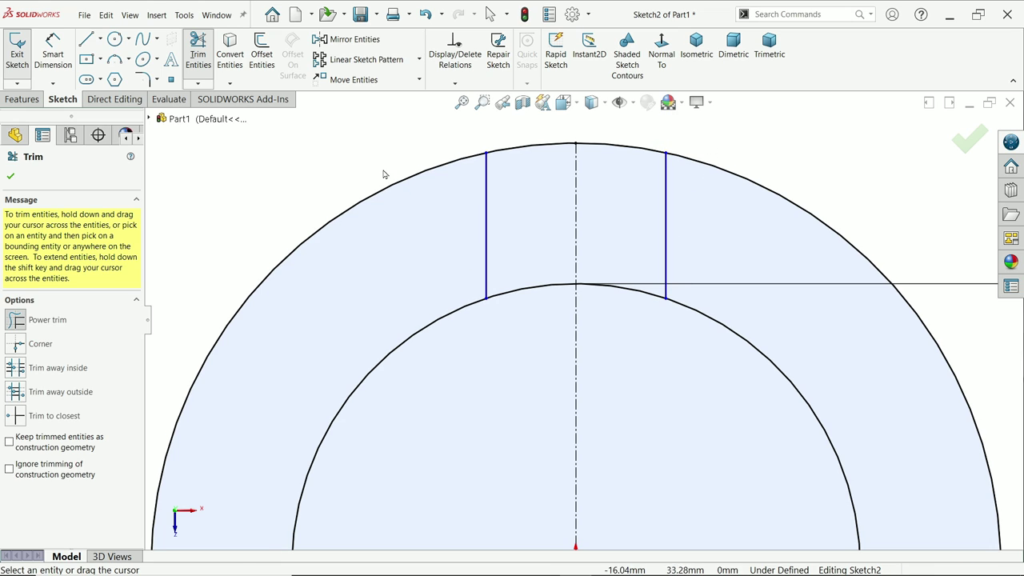
pyautogui.moveTo(382, 173); pyautogui.dragTo(389, 201)
pyautogui.moveTo(843, 194); pyautogui.dragTo(819, 224)
# Trim the lower pair of vertical lines so only the parts between the inner circle and the outer arc remain.
pyautogui.scroll(-5, 709, 231)
pyautogui.scroll(3, 566, 400)
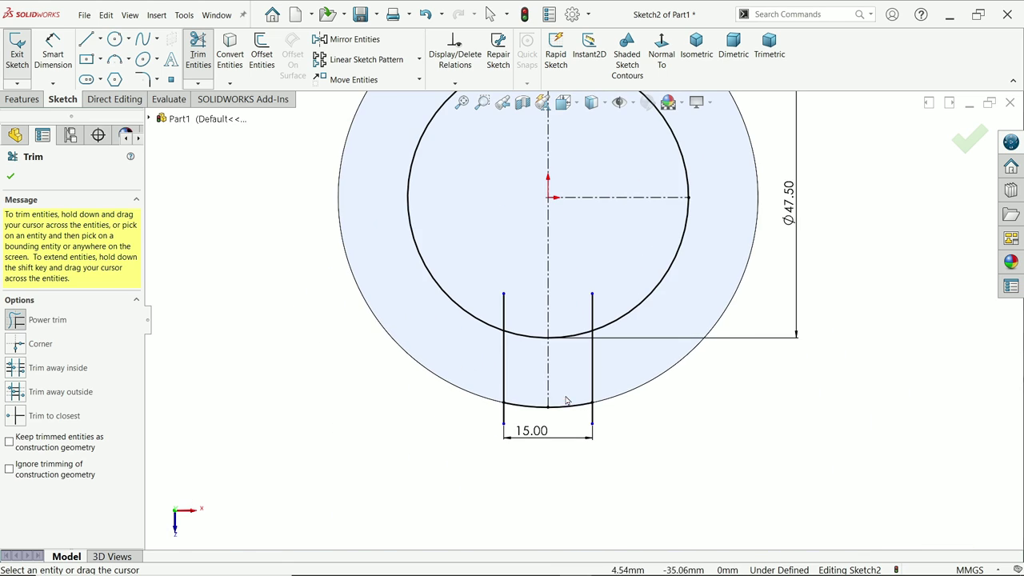
pyautogui.scroll(2, 566, 400)
pyautogui.moveTo(462, 448)
pyautogui.mouseDown()
pyautogui.moveTo(574, 450)
pyautogui.moveTo(654, 427)
pyautogui.mouseUp()
pyautogui.moveTo(665, 266); pyautogui.dragTo(641, 263)
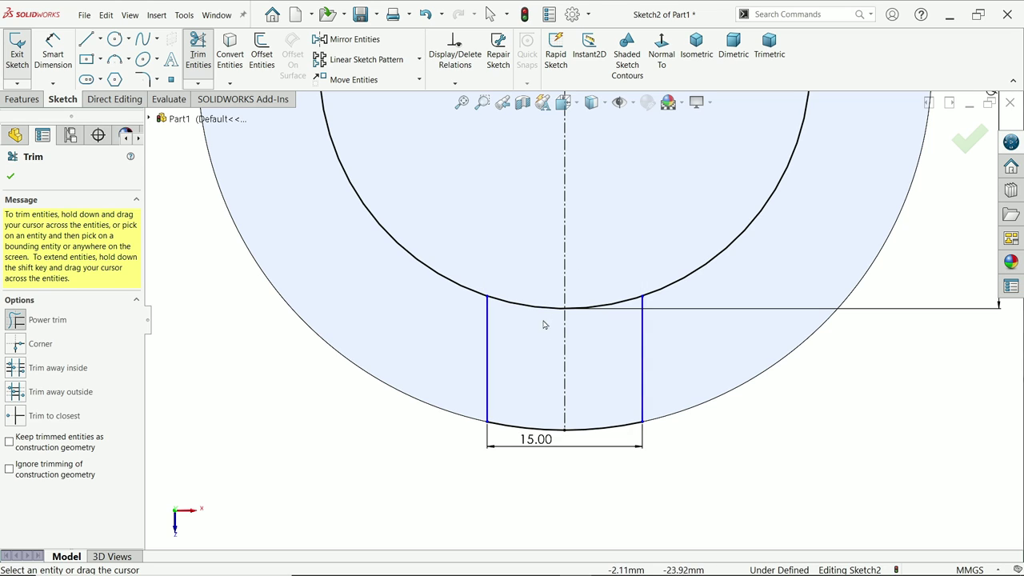
# Dimension the lower left vertical line at 7.5 mm from the vertical centerline.
pyautogui.click(48, 61)
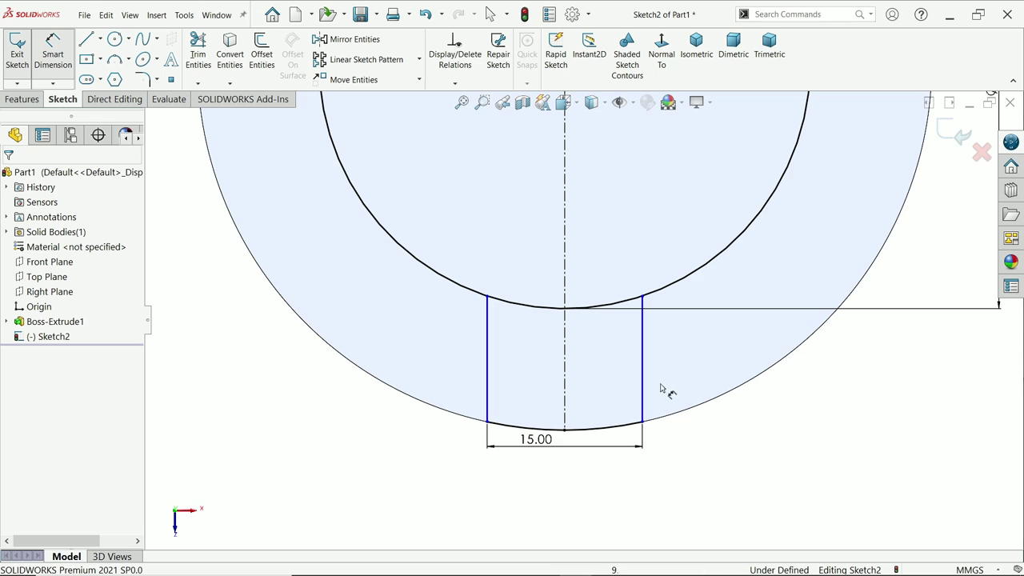
pyautogui.click(565, 362)
pyautogui.click(565, 376)
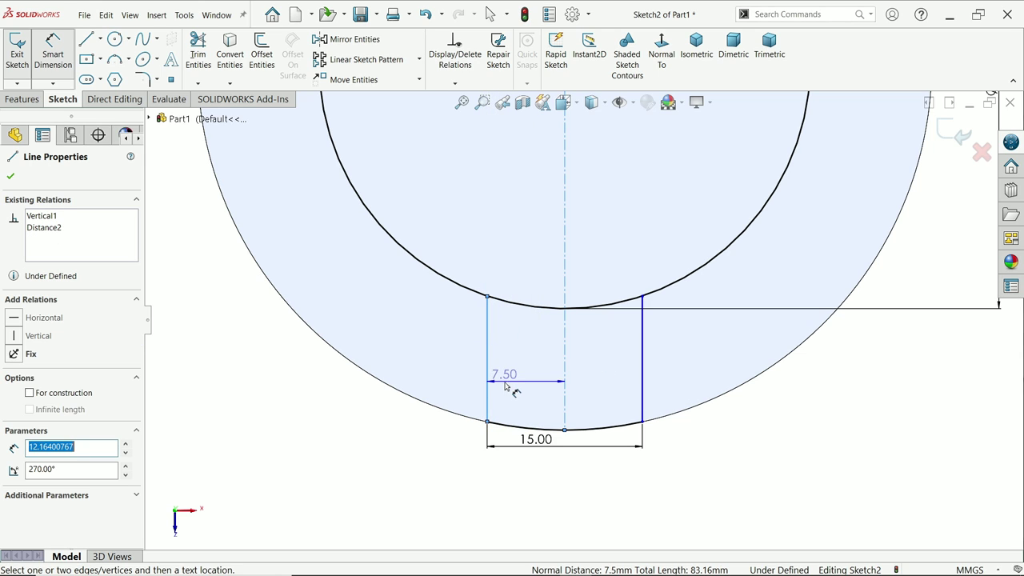
pyautogui.click(521, 389)
pyautogui.click(449, 362)
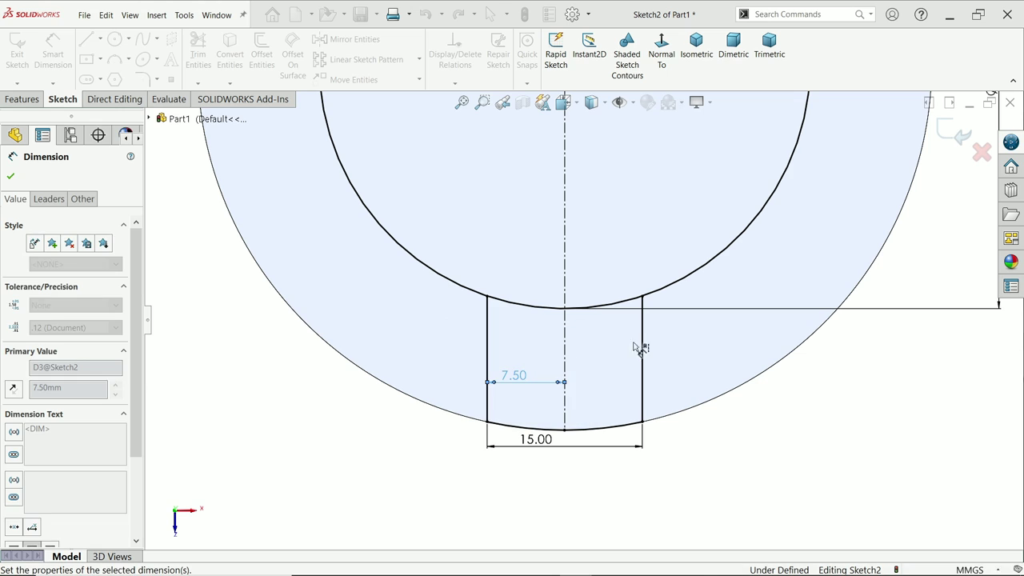
# Dimension each of the two upper vertical lines at 7.5 mm from the vertical centerline.
pyautogui.press('f')
pyautogui.scroll(-5, 630, 207)
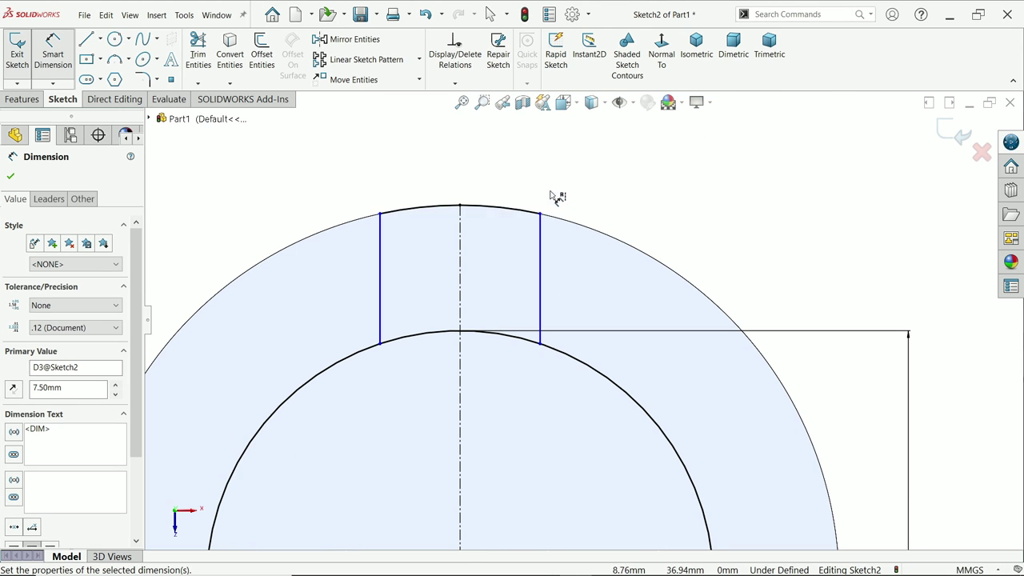
pyautogui.click(380, 265)
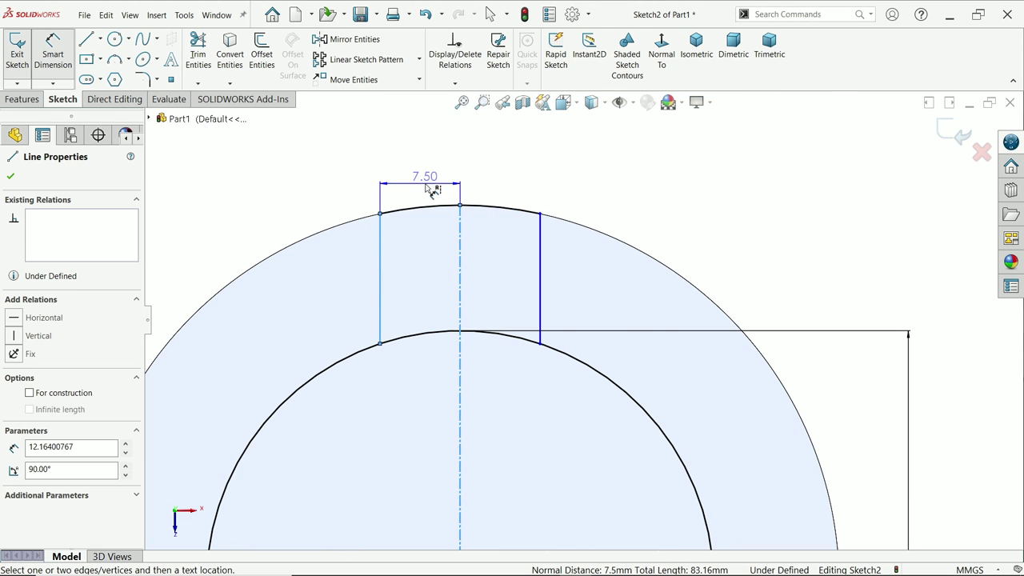
pyautogui.click(432, 186)
pyautogui.press('Return')
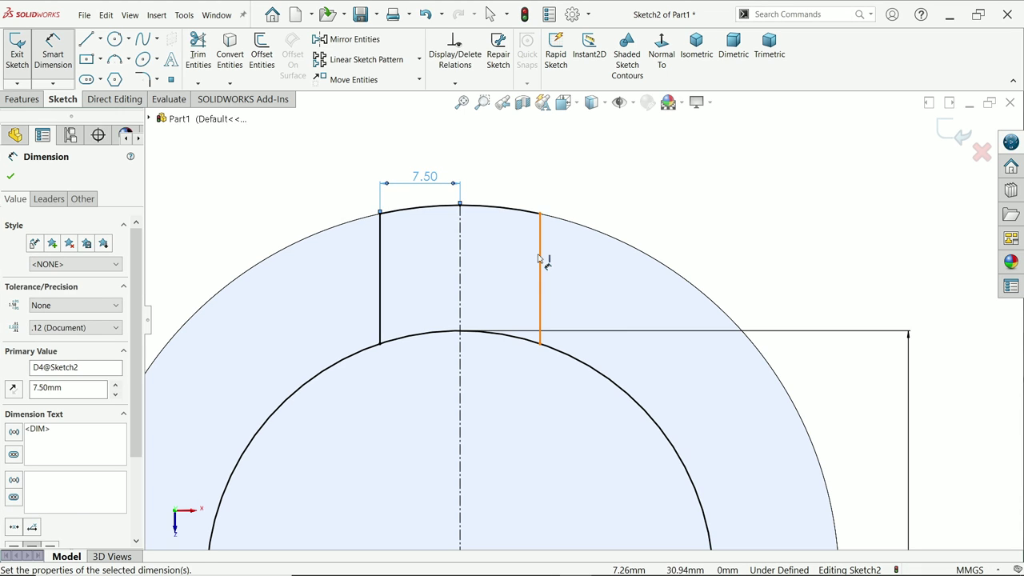
pyautogui.click(541, 259)
pyautogui.click(492, 176)
pyautogui.press('Return')
pyautogui.scroll(5, 647, 208)
pyautogui.scroll(-4, 612, 460)
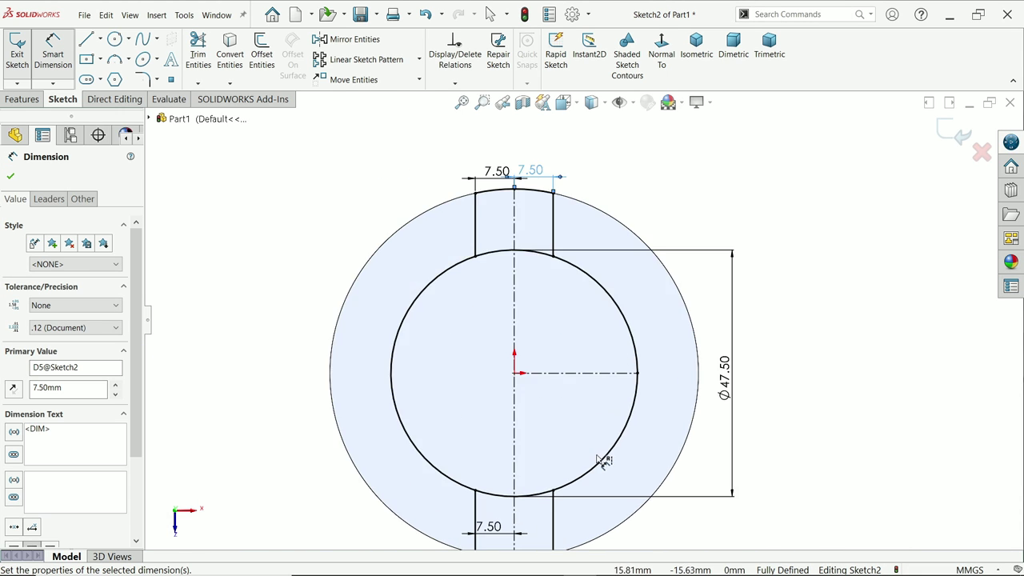
# Power-trim the inner circle's arcs between the vertical line pairs at both the upper and lower arms.
pyautogui.click(207, 67)
pyautogui.scroll(-4, 420, 185)
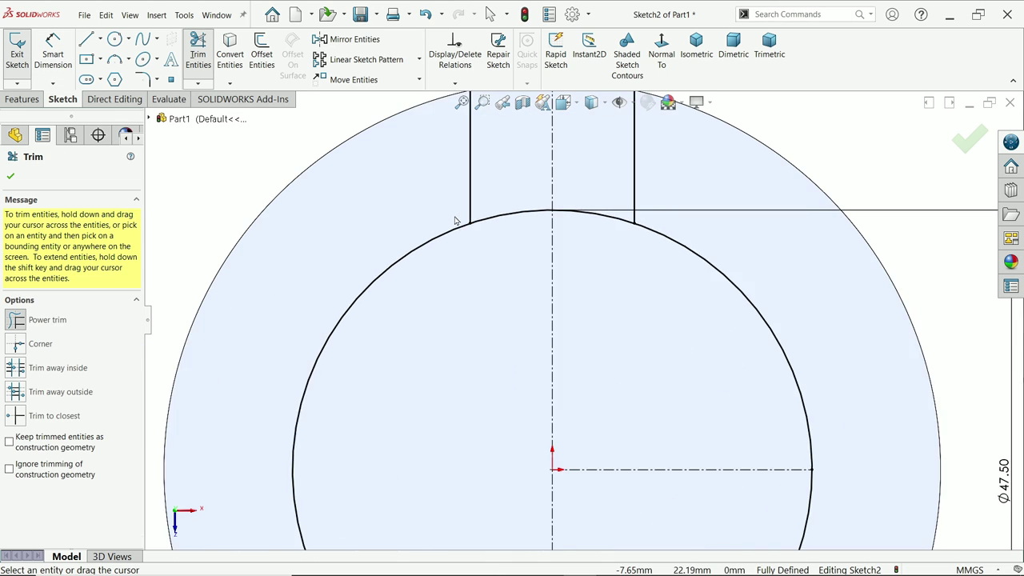
pyautogui.moveTo(536, 255); pyautogui.dragTo(533, 219)
pyautogui.moveTo(631, 235); pyautogui.dragTo(651, 222)
pyautogui.scroll(5, 627, 274)
pyautogui.scroll(-5, 619, 430)
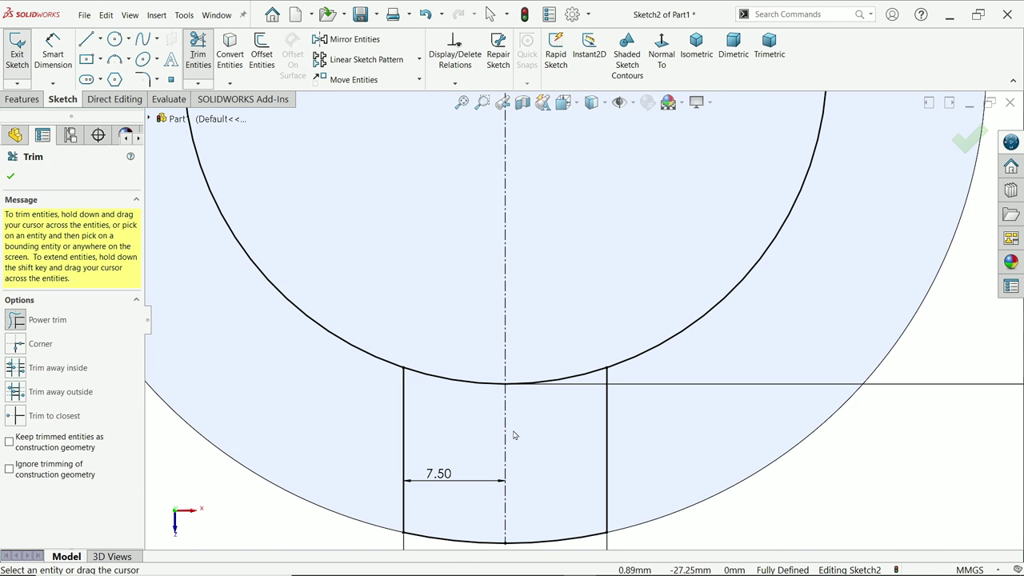
pyautogui.moveTo(436, 357); pyautogui.dragTo(439, 375)
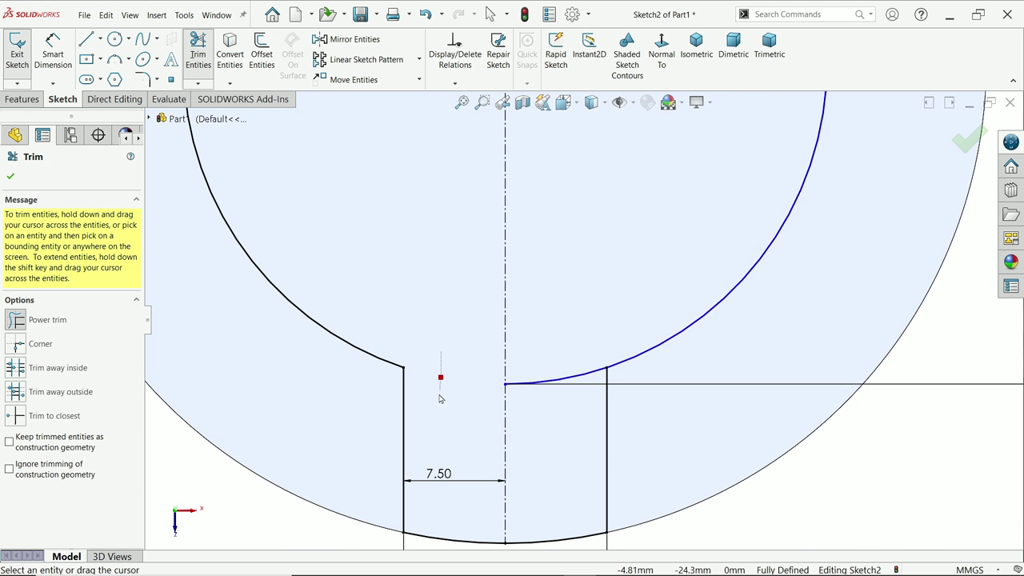
pyautogui.moveTo(565, 364); pyautogui.dragTo(581, 384)
pyautogui.scroll(5, 584, 136)
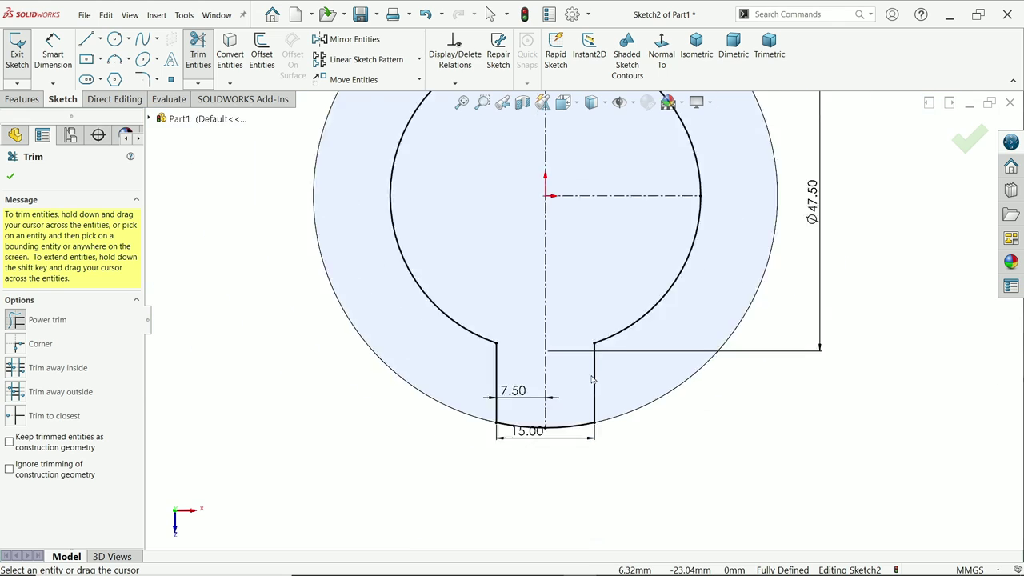
pyautogui.click(700, 63)
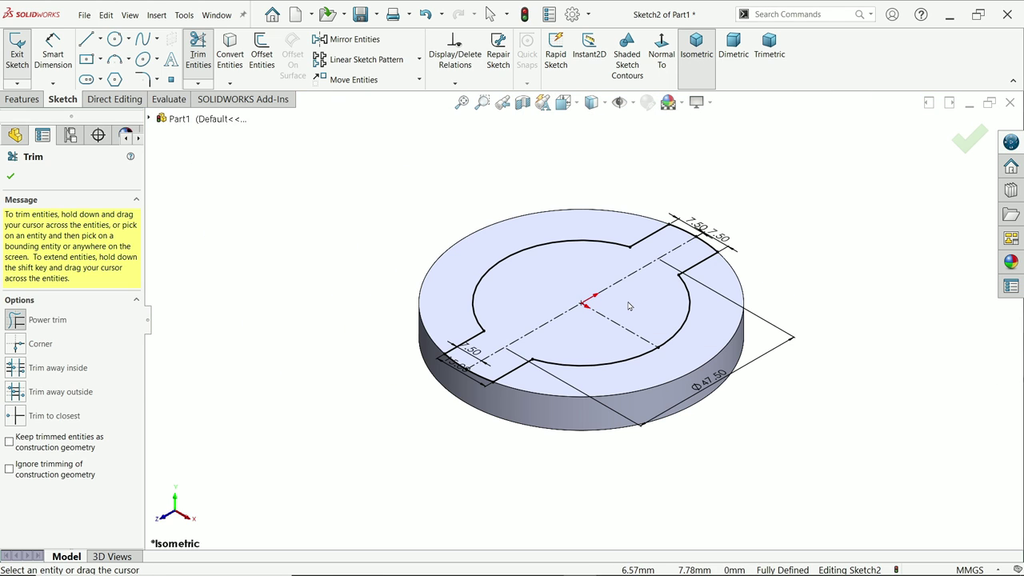
pyautogui.click(10, 176)
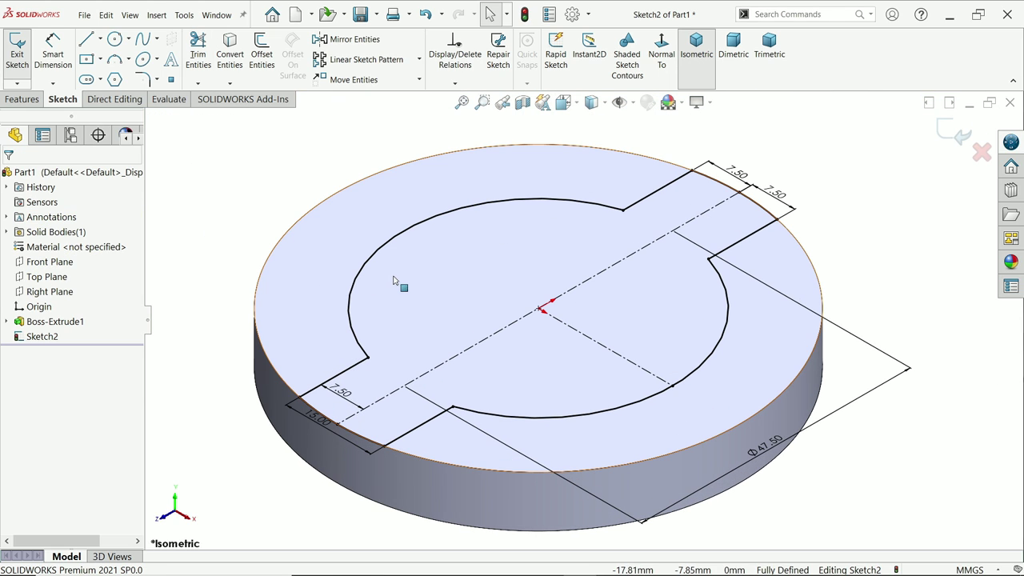
# Extrude the circle-and-arms profile upward from the disc's top face as a blind boss with depth 20.5-9 mm.
pyautogui.click(22, 99)
pyautogui.click(23, 52)
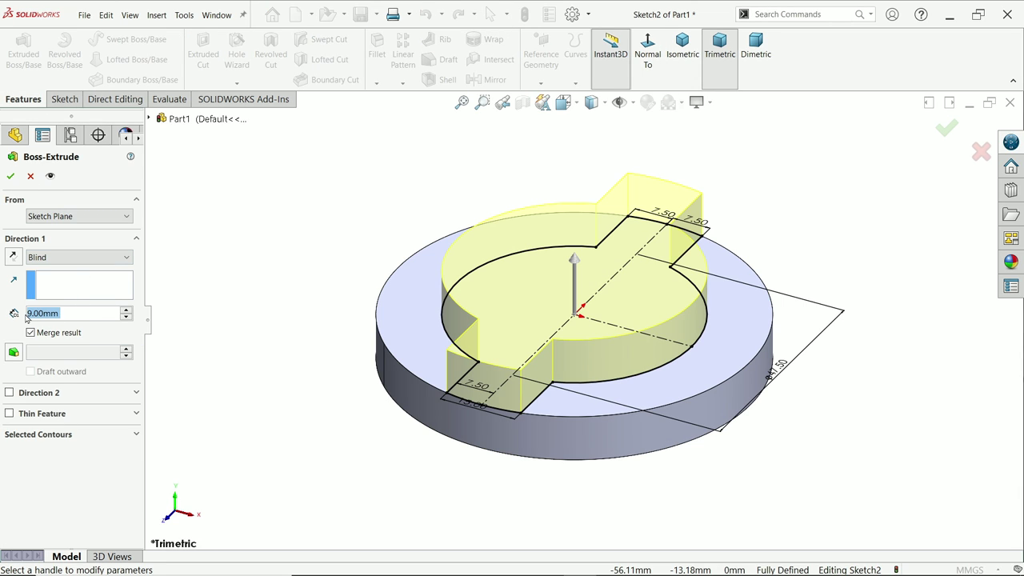
pyautogui.write('20')
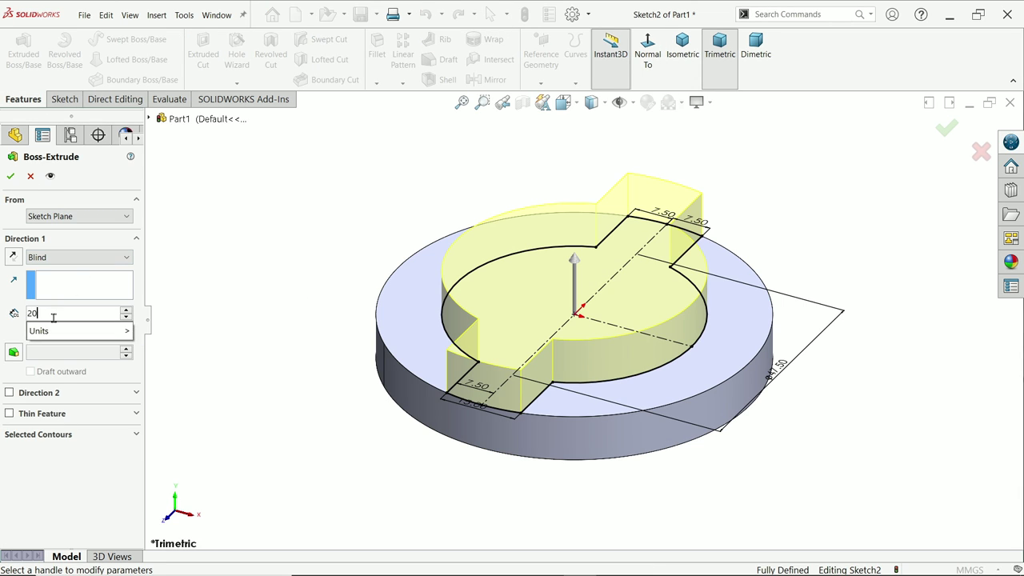
pyautogui.write('.5-')
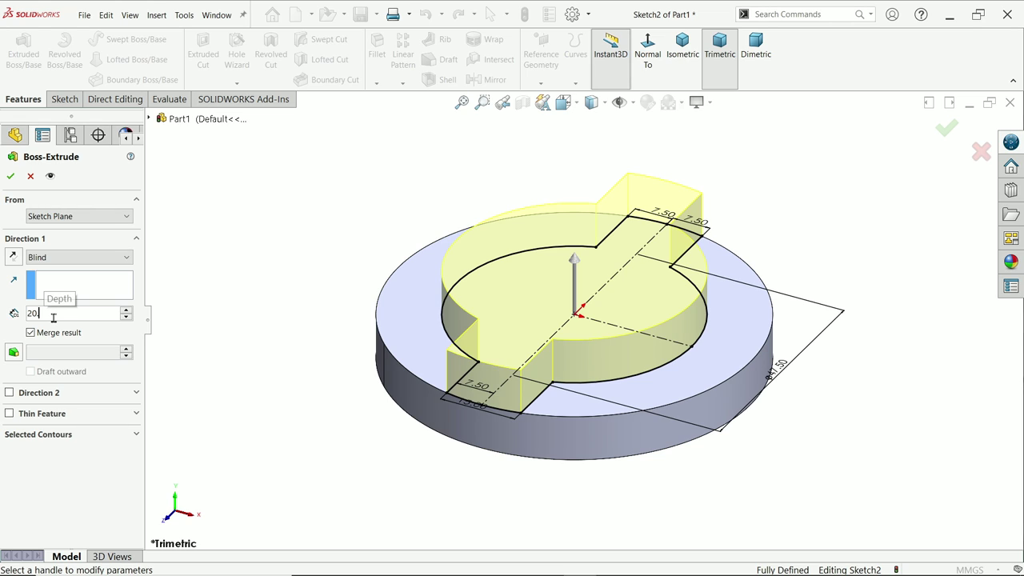
pyautogui.write('9')
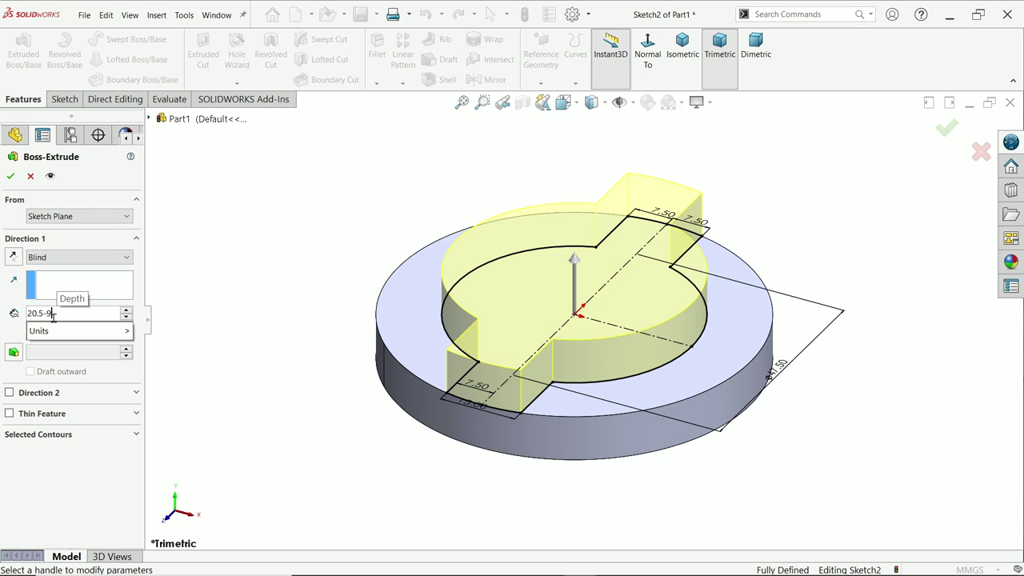
pyautogui.moveTo(54, 331)
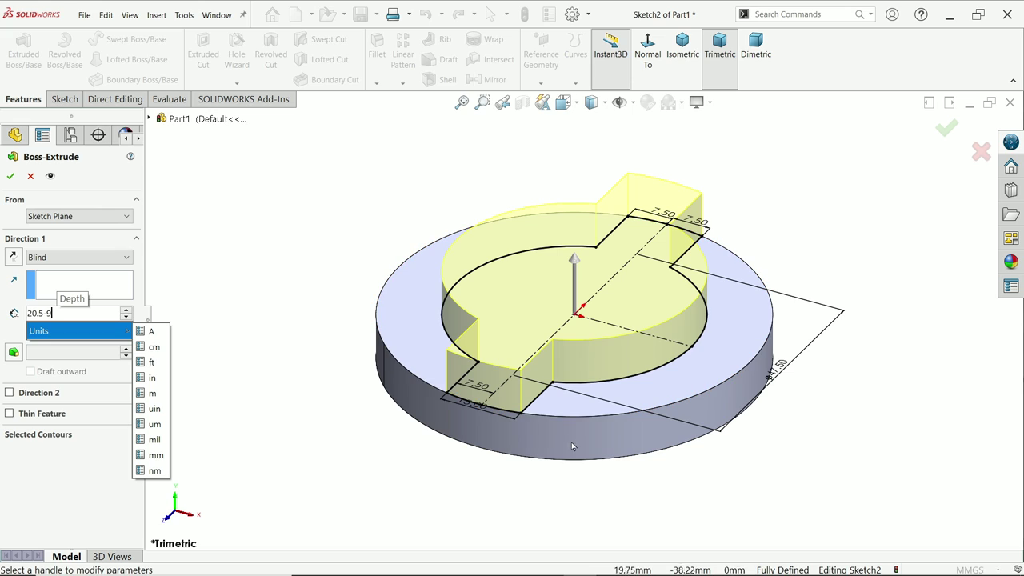
pyautogui.press('Return')
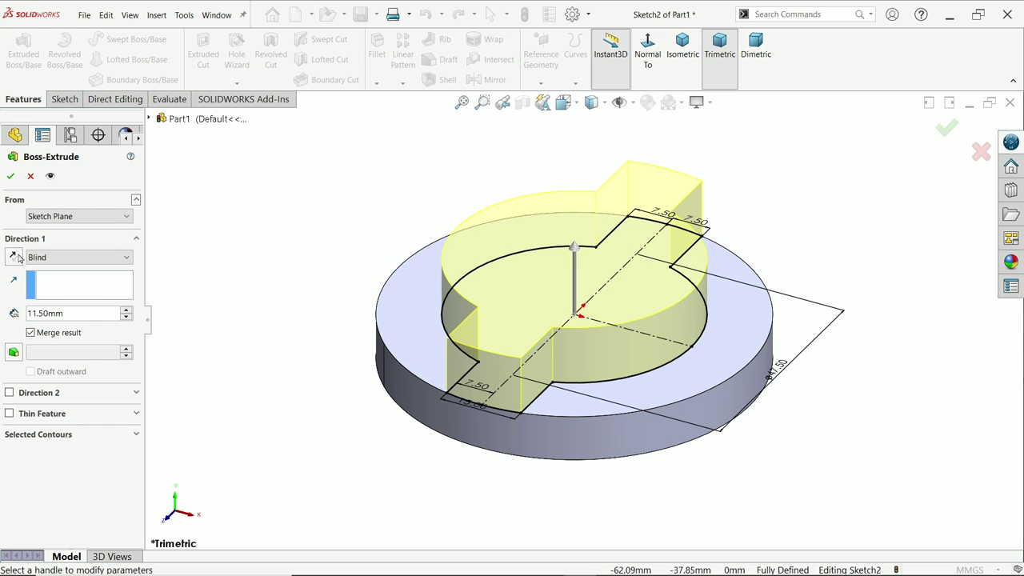
pyautogui.click(11, 176)
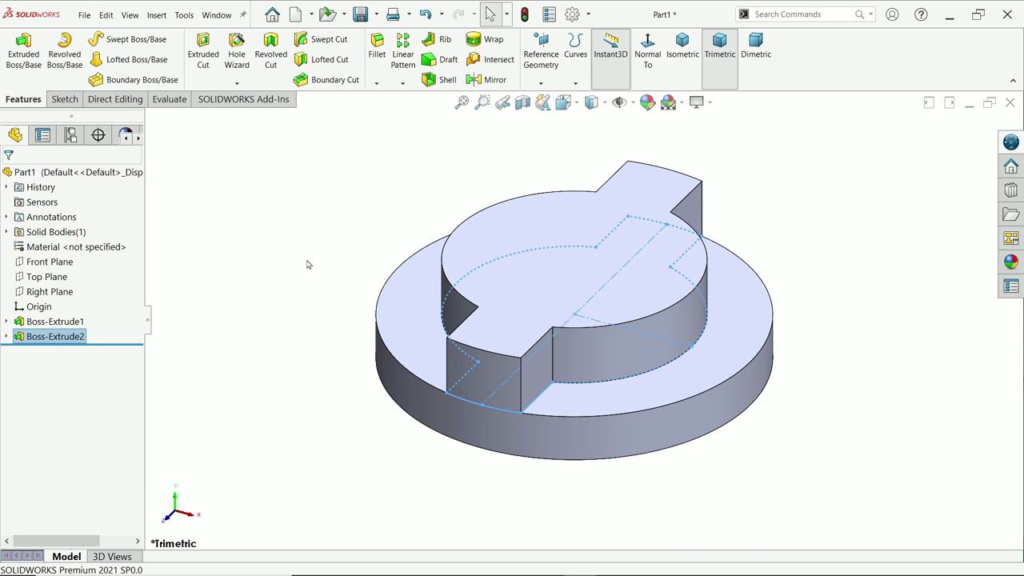
# Measure the distance between the top face of the raised boss and the underside of the disc.
pyautogui.click(169, 99)
pyautogui.click(99, 48)
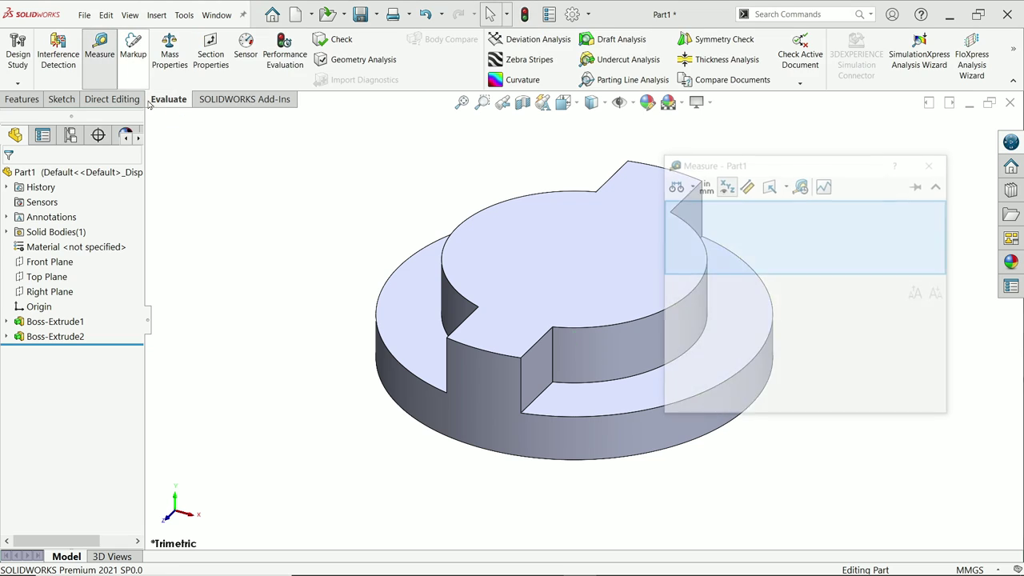
pyautogui.click(560, 293)
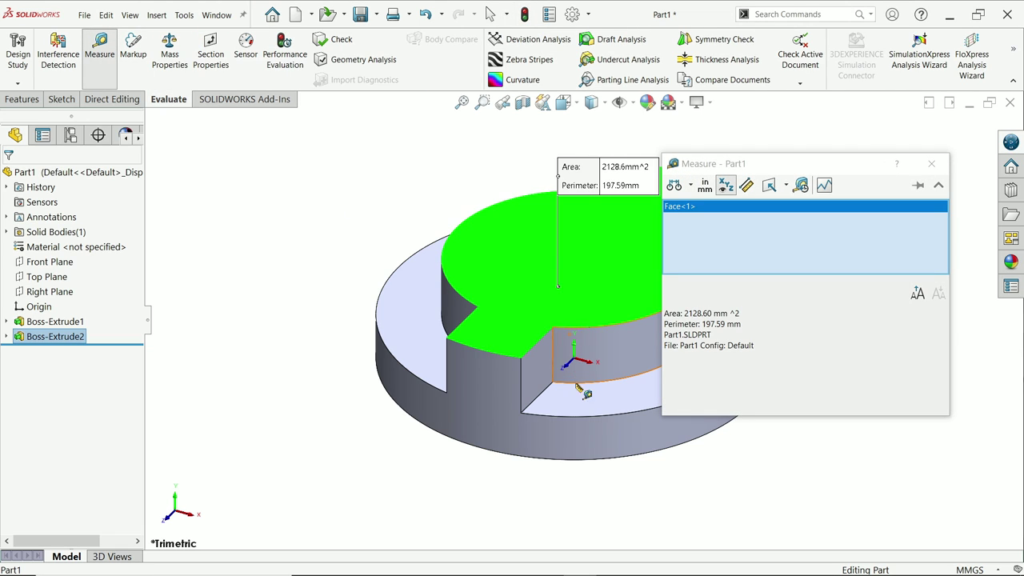
pyautogui.moveTo(560, 293); pyautogui.dragTo(599, 283, button='middle')
pyautogui.click(596, 282)
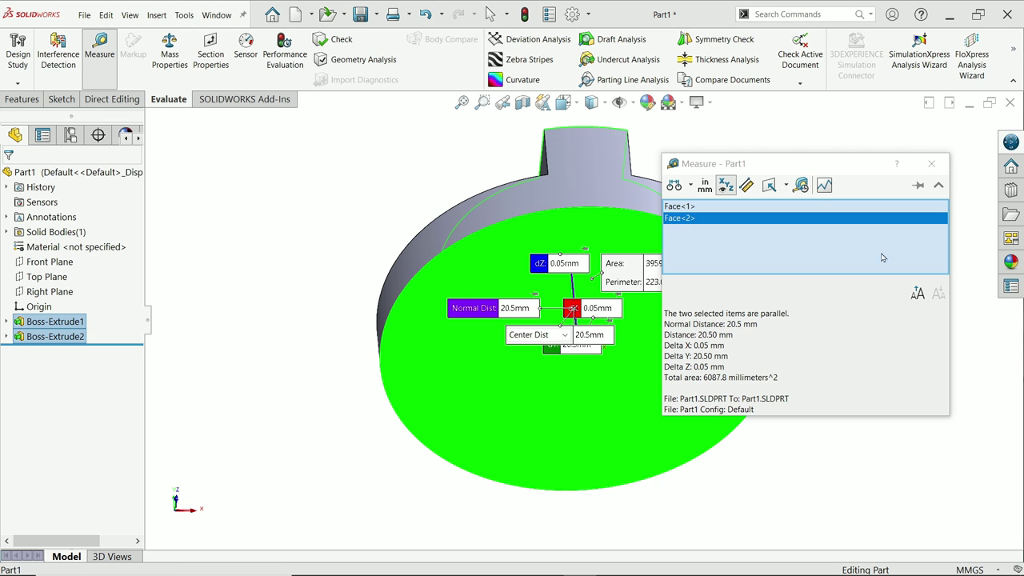
pyautogui.click(931, 164)
pyautogui.moveTo(840, 179); pyautogui.dragTo(772, 379, button='middle')
pyautogui.click(830, 389)
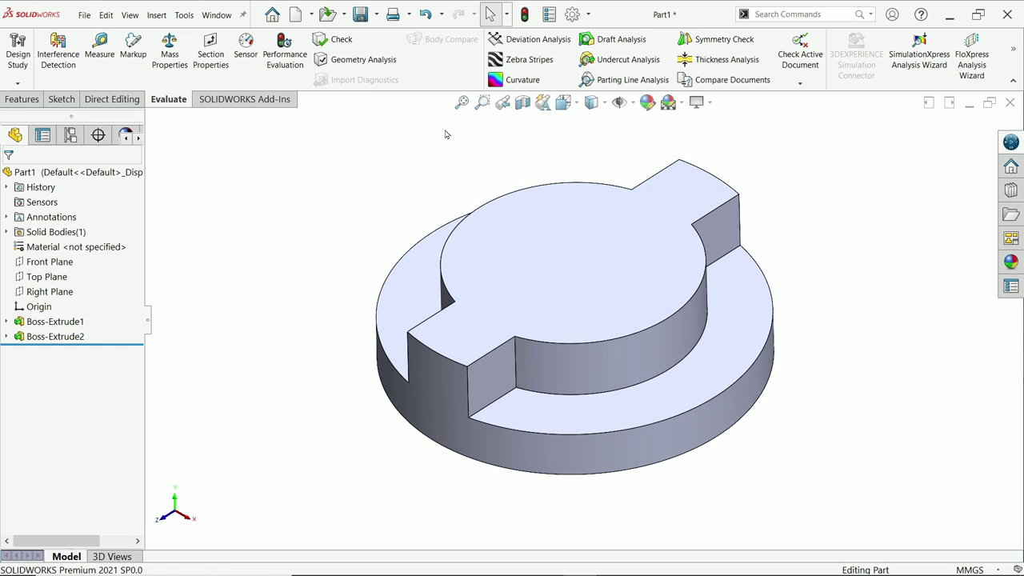
# Fillet the four vertical inner corner edges where the arms meet the round boss with a 4 mm radius.
pyautogui.click(24, 100)
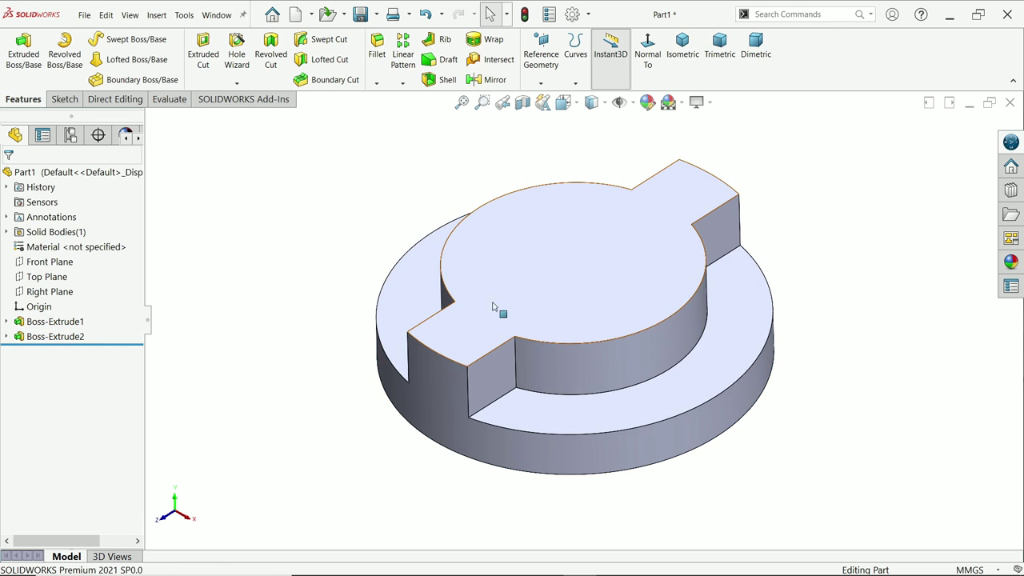
pyautogui.click(516, 364)
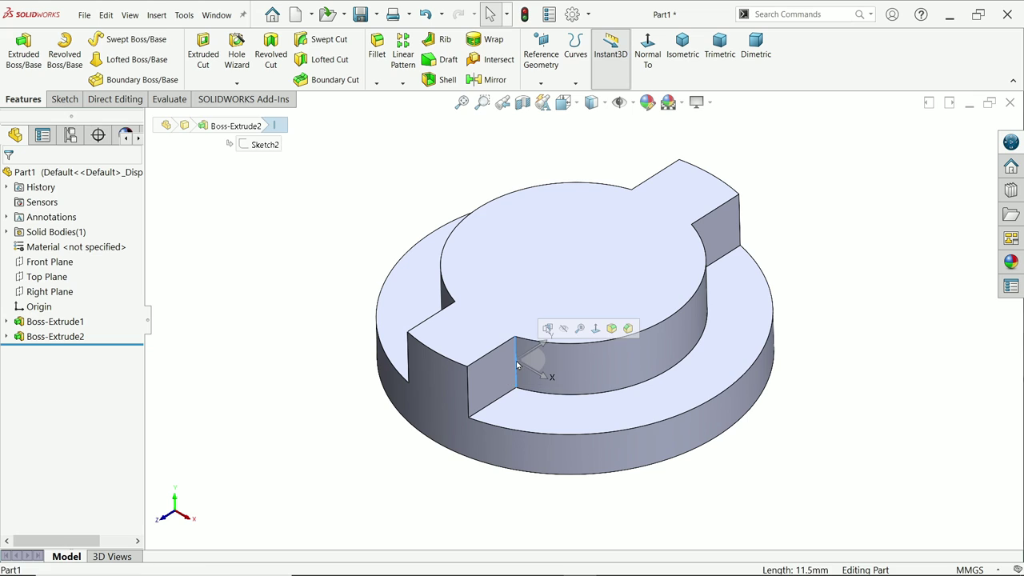
pyautogui.click(610, 331)
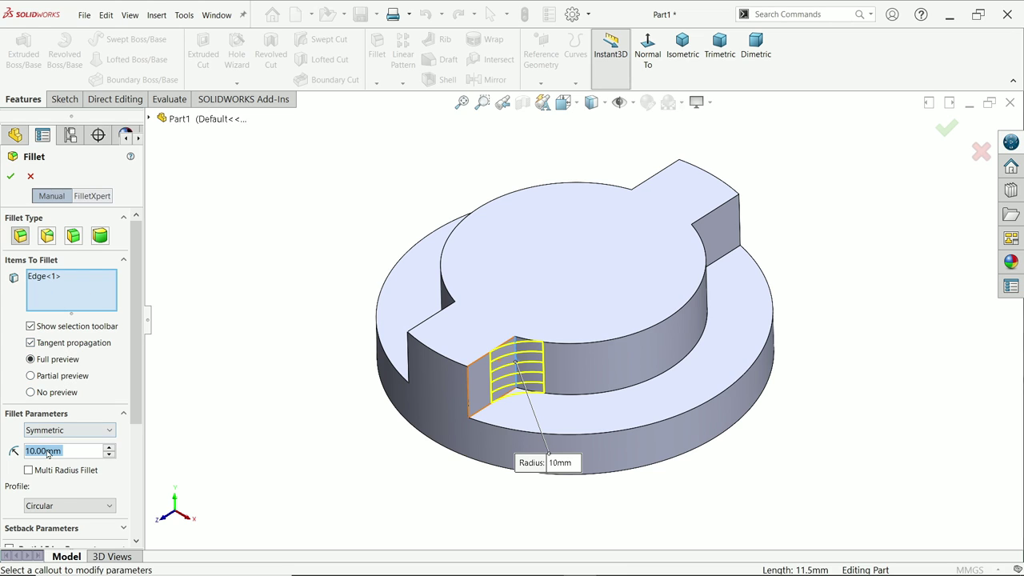
pyautogui.write('4')
pyautogui.press('Return')
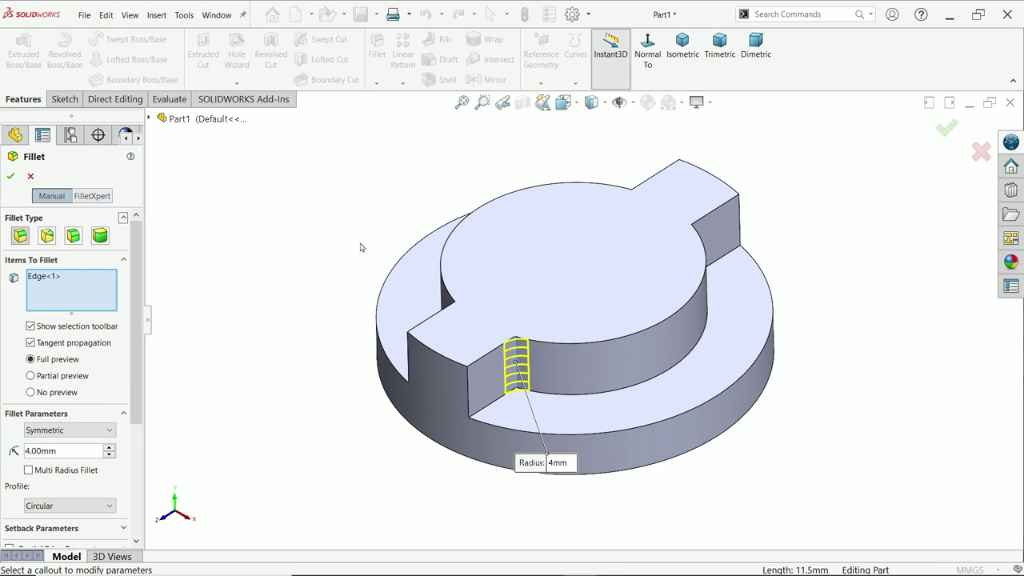
pyautogui.click(452, 328)
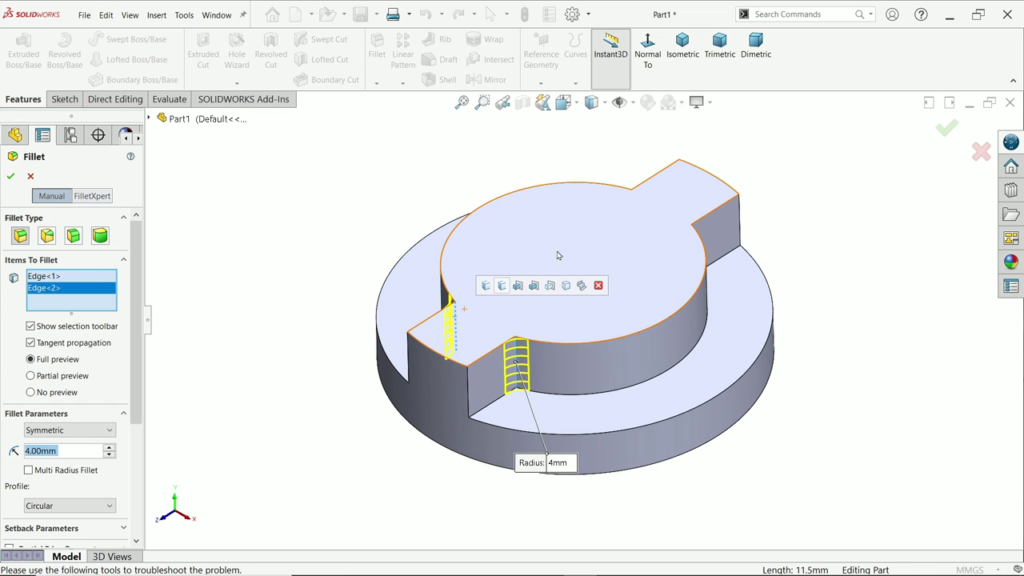
pyautogui.click(636, 224)
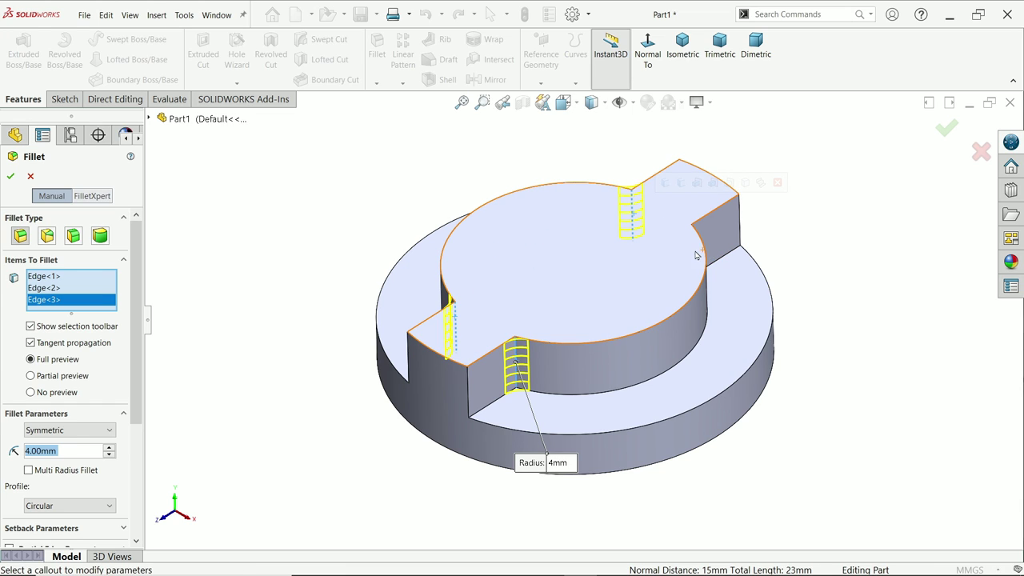
pyautogui.click(694, 253)
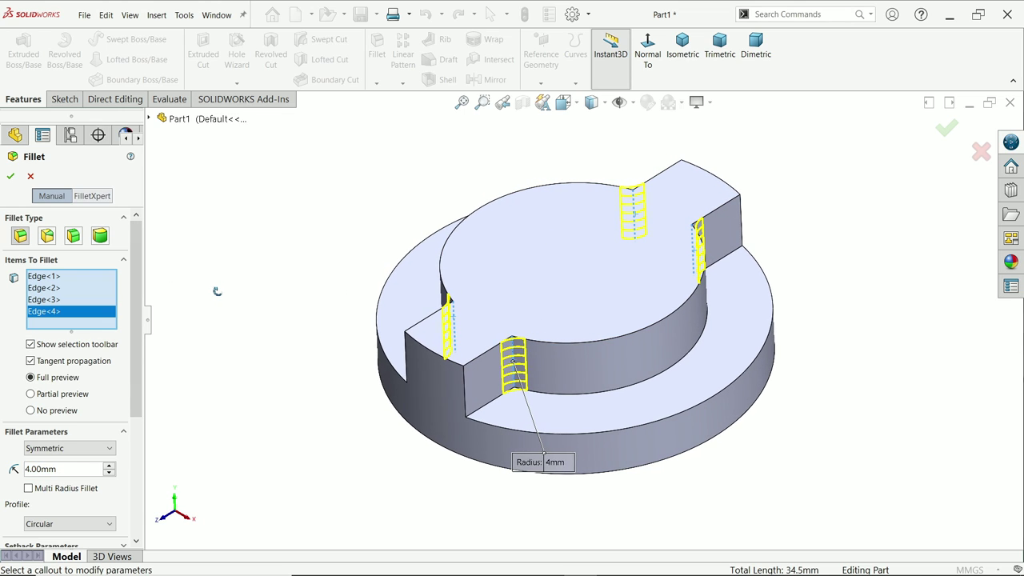
pyautogui.click(11, 177)
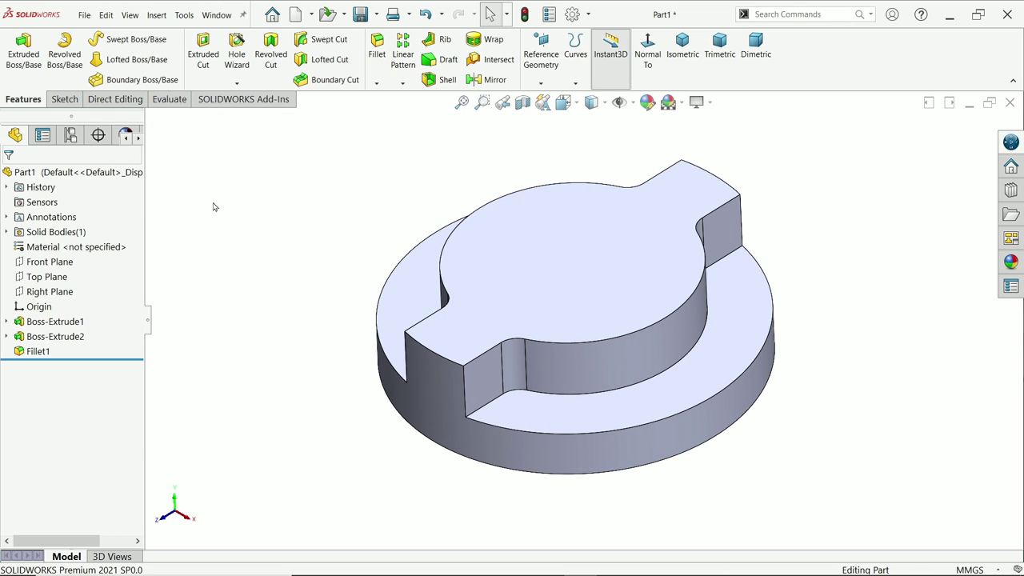
# Switch to the Exercise 172 drawing and examine the top and section views for the upper boss's profile and height dimensions.
pyautogui.hotkey('alt', 'Tab')
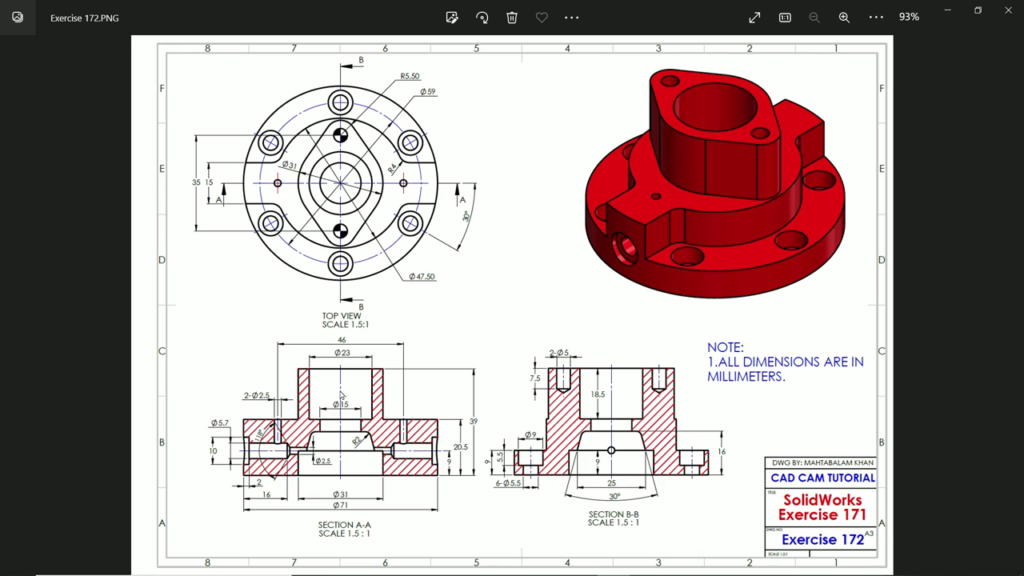
pyautogui.scroll(4, 343, 396)
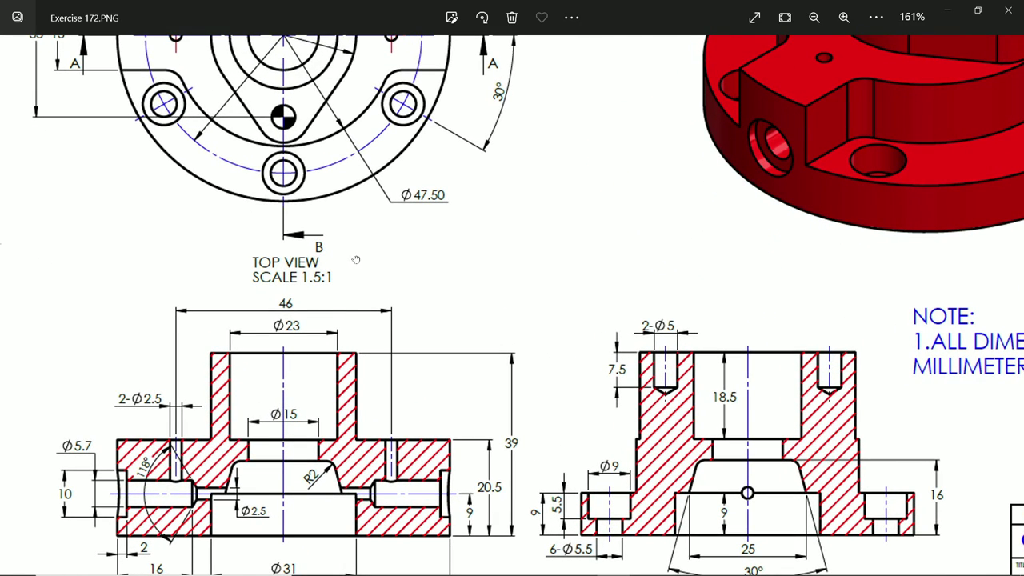
pyautogui.scroll(2, 356, 260)
pyautogui.scroll(1, 331, 312)
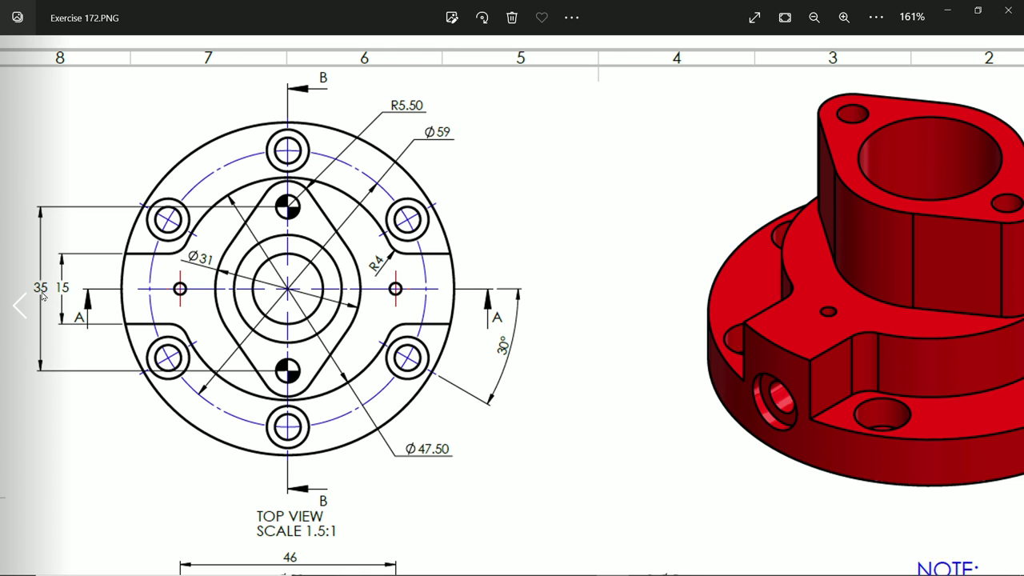
pyautogui.moveTo(349, 392); pyautogui.dragTo(412, 222)
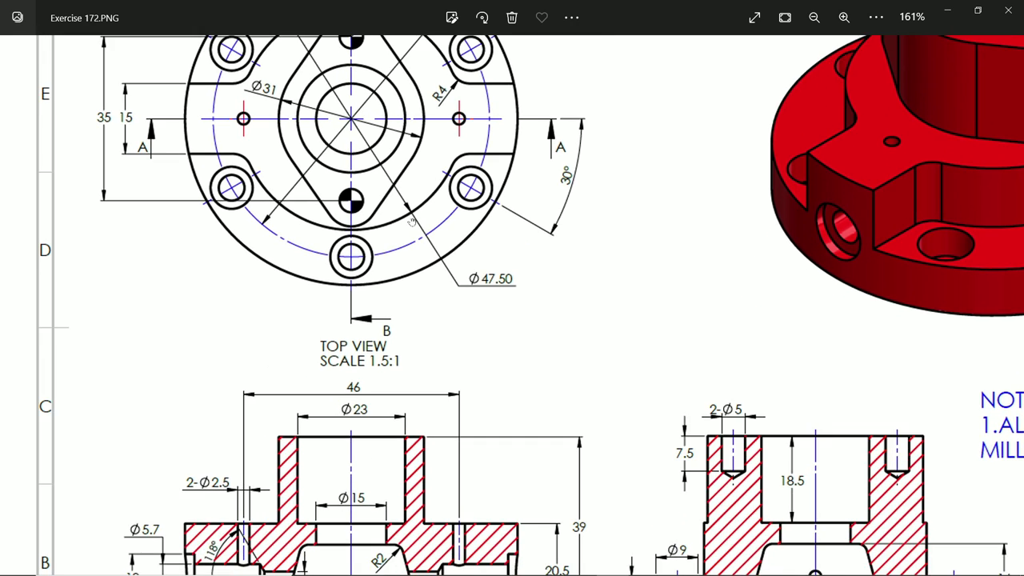
pyautogui.moveTo(469, 358)
pyautogui.mouseDown()
pyautogui.moveTo(474, 261)
pyautogui.moveTo(449, 323)
pyautogui.mouseUp()
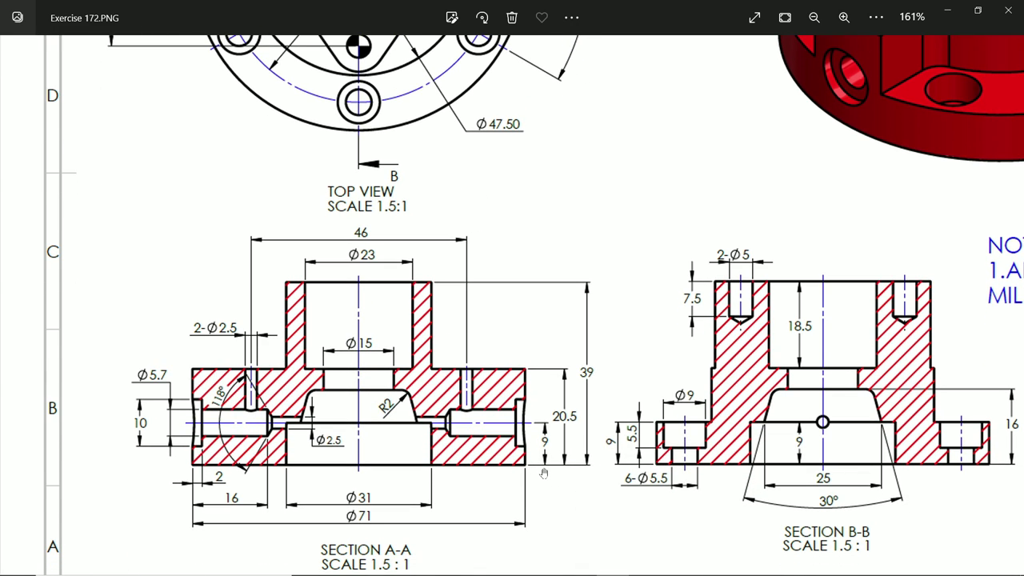
pyautogui.moveTo(542, 266); pyautogui.dragTo(544, 416)
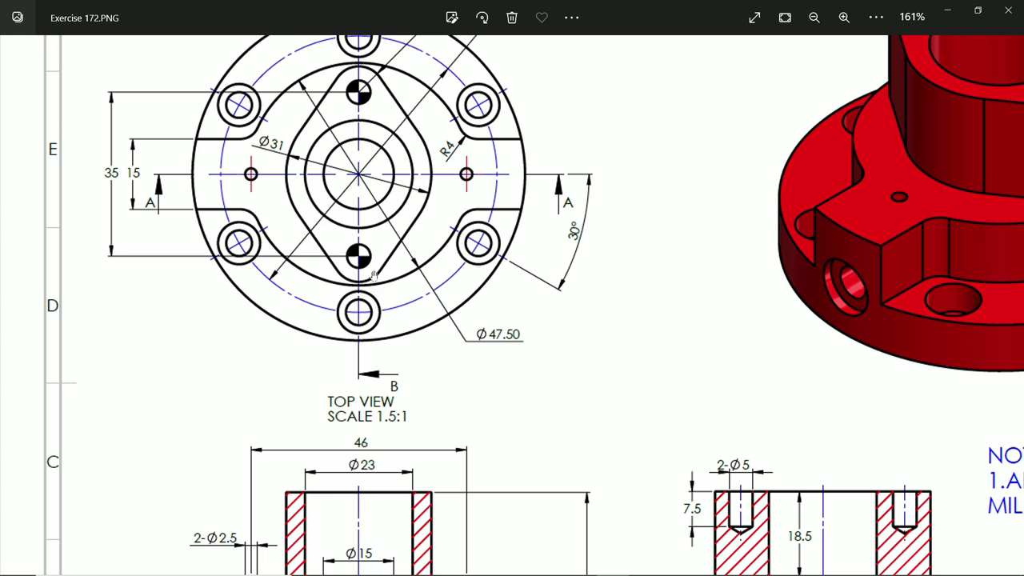
pyautogui.moveTo(378, 264); pyautogui.dragTo(380, 301)
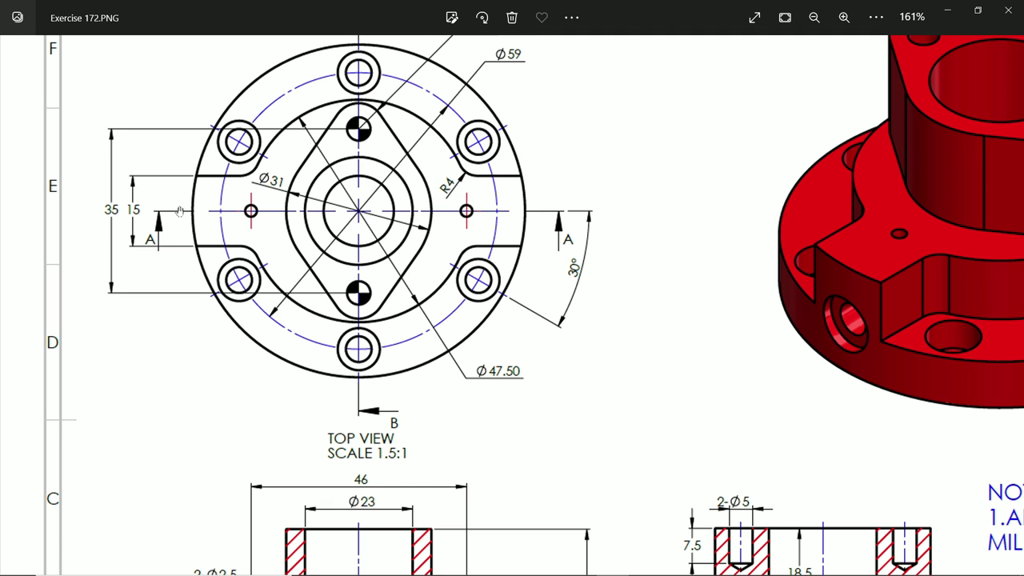
pyautogui.moveTo(379, 227)
pyautogui.mouseDown()
pyautogui.moveTo(394, 152)
pyautogui.moveTo(405, 222)
pyautogui.mouseUp()
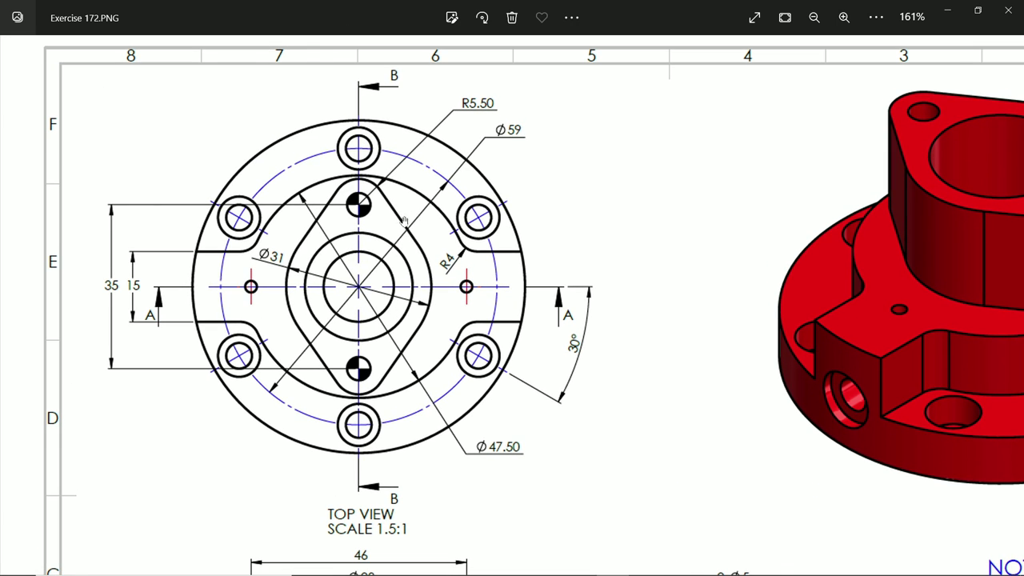
pyautogui.moveTo(383, 366); pyautogui.dragTo(404, 226)
pyautogui.moveTo(514, 355); pyautogui.dragTo(485, 247)
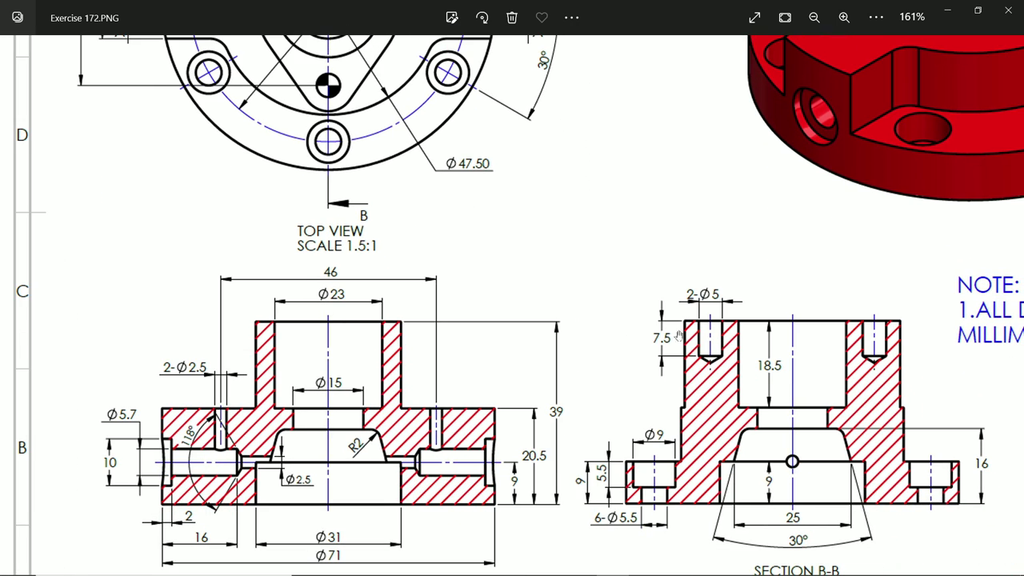
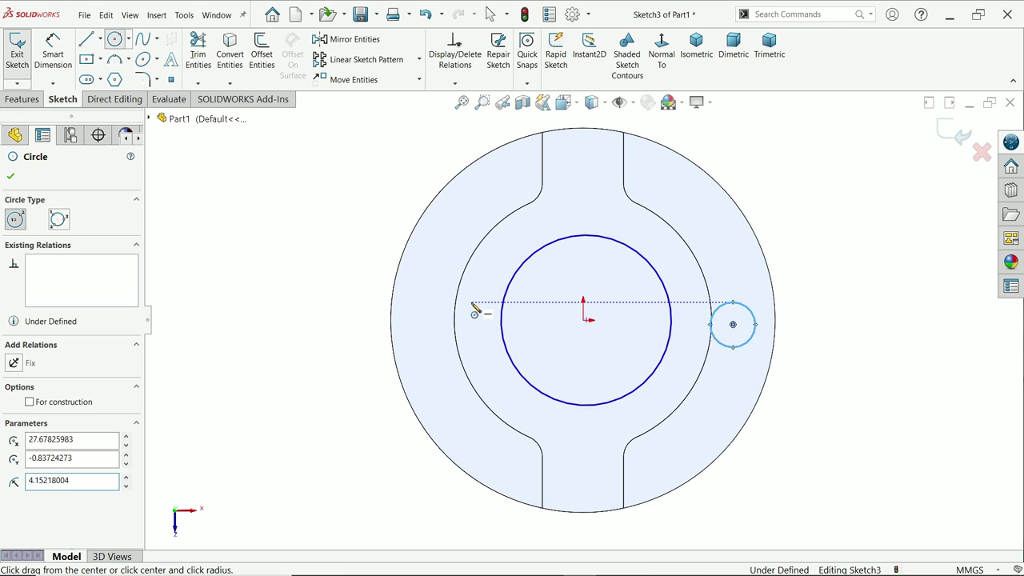
# Sketch a second small circle with about 4 mm radius left of the large circle, opposite the existing small circle.
pyautogui.moveTo(470, 302); pyautogui.dragTo(477, 283)
pyautogui.rightClick(238, 190)
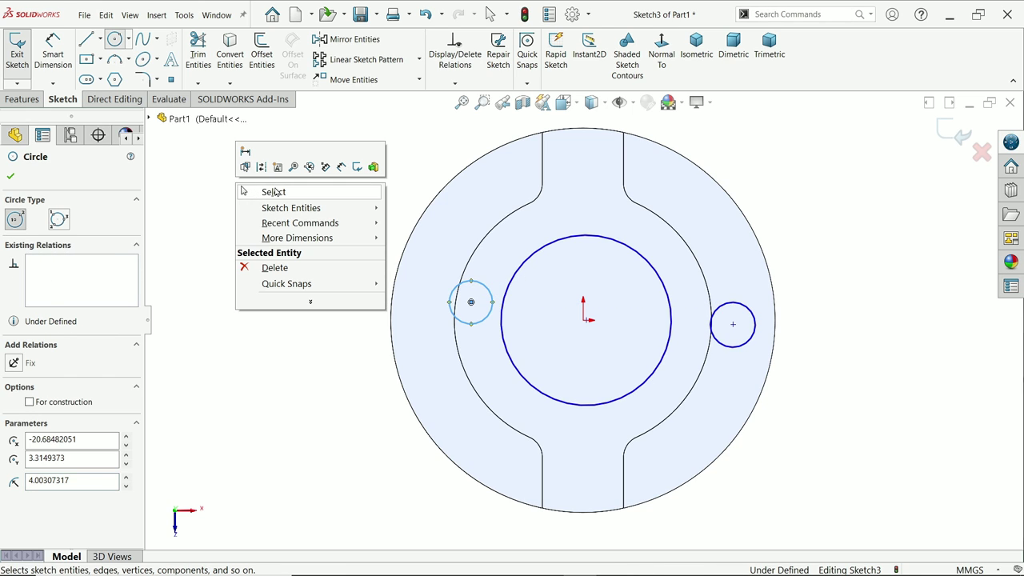
pyautogui.click(272, 196)
pyautogui.scroll(-2, 570, 351)
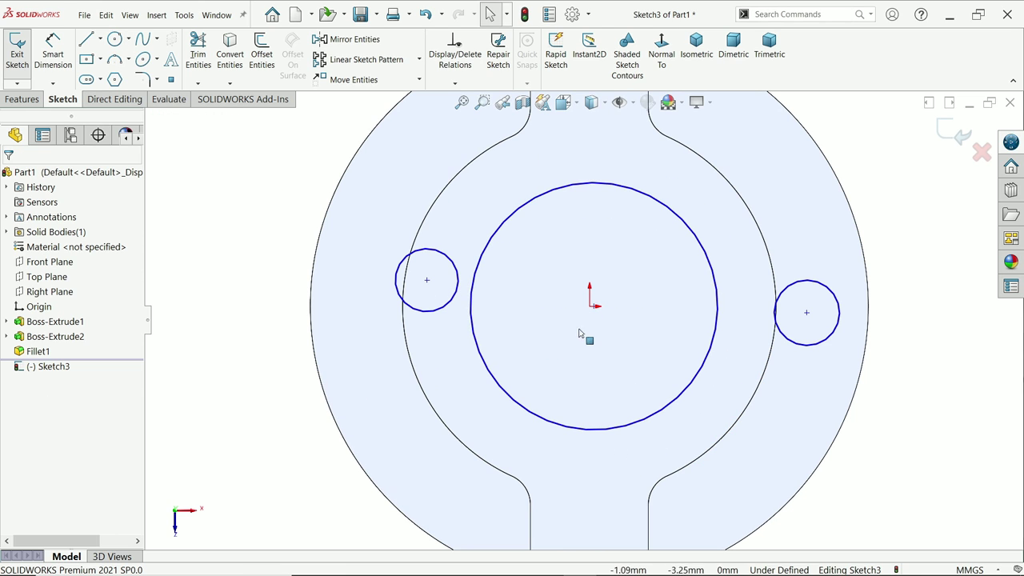
# Draw a construction centerline about 48.5 mm long between the centres of the two small circles.
pyautogui.click(100, 38)
pyautogui.click(114, 70)
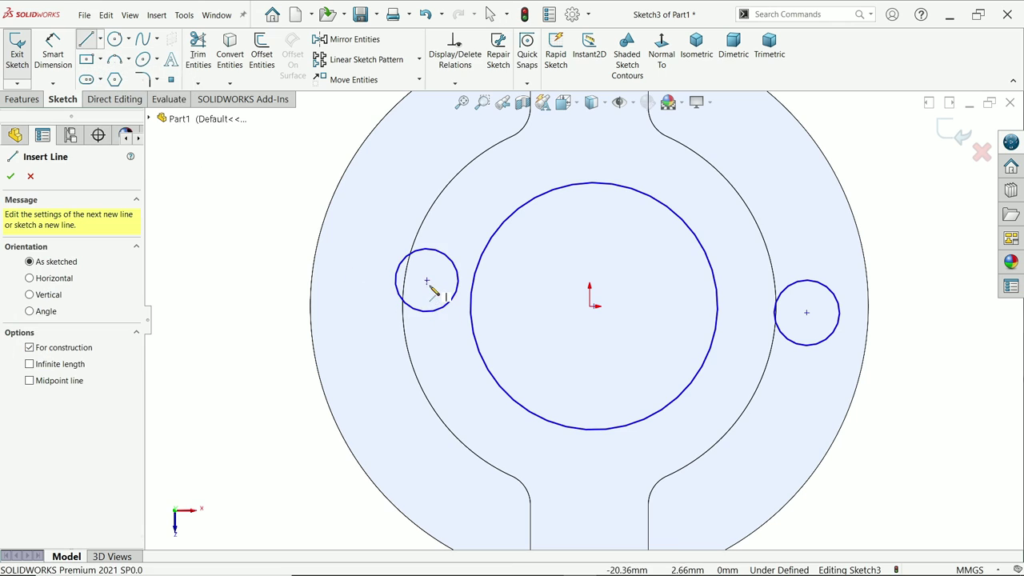
pyautogui.click(426, 280)
pyautogui.click(807, 312)
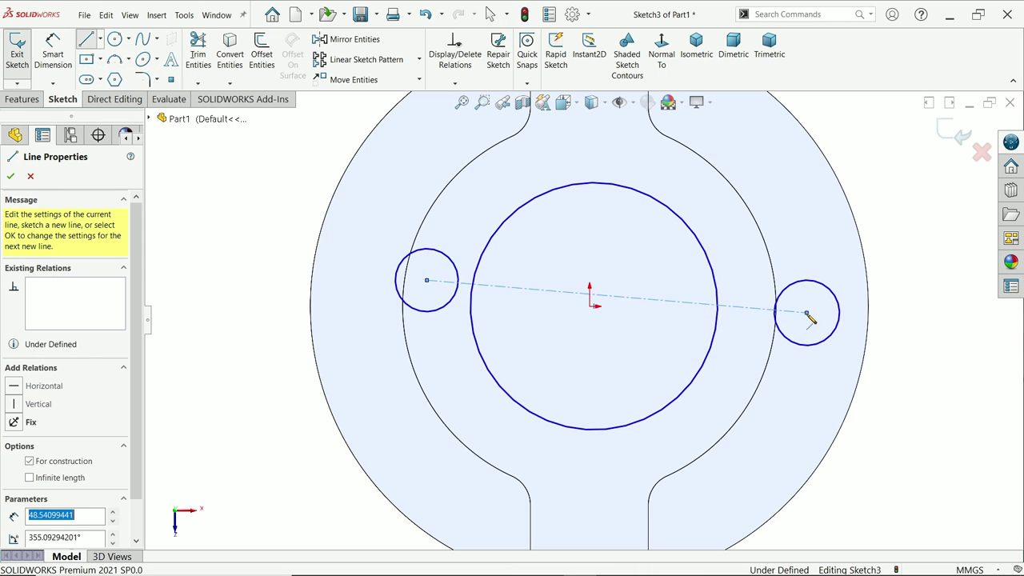
pyautogui.rightClick(910, 218)
pyautogui.press('Escape')
pyautogui.press('Escape')
pyautogui.scroll(-3, 716, 292)
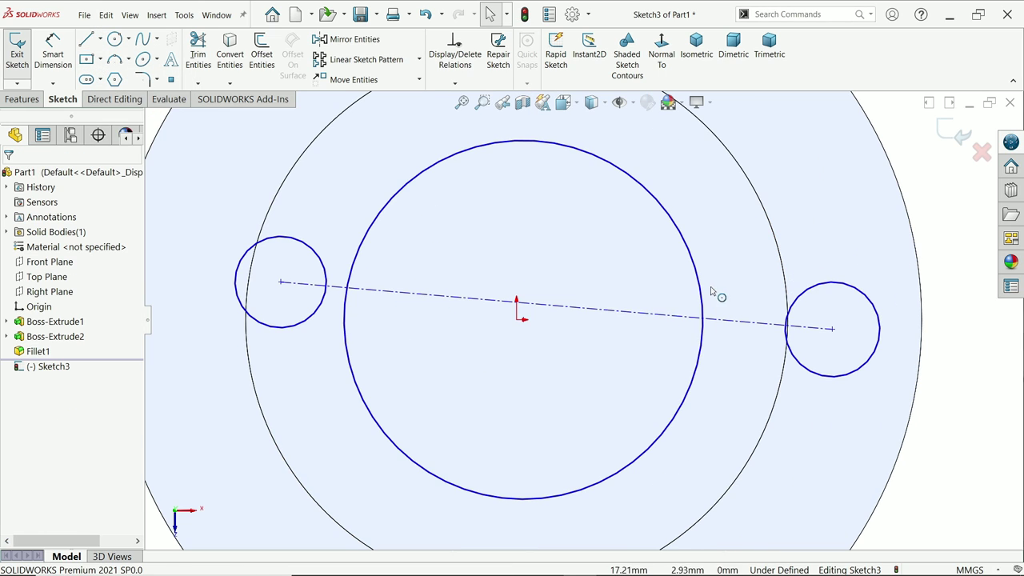
# Constrain the centerline between the small circles so its midpoint lies on the origin and it is horizontal.
pyautogui.click(518, 320)
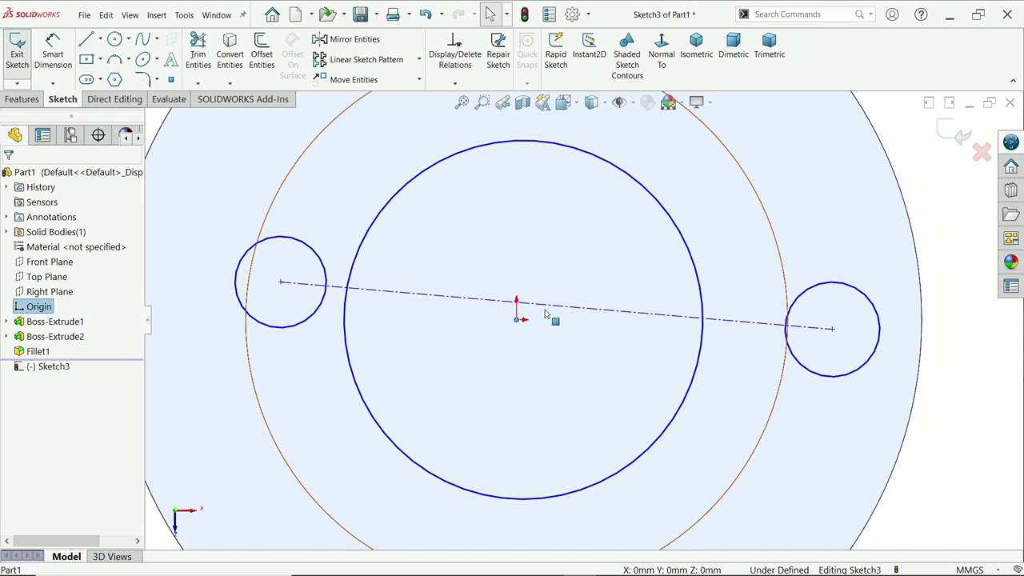
pyautogui.click(551, 306)
pyautogui.keyDown('ctrl'); pyautogui.click(520, 320); pyautogui.keyUp('ctrl')
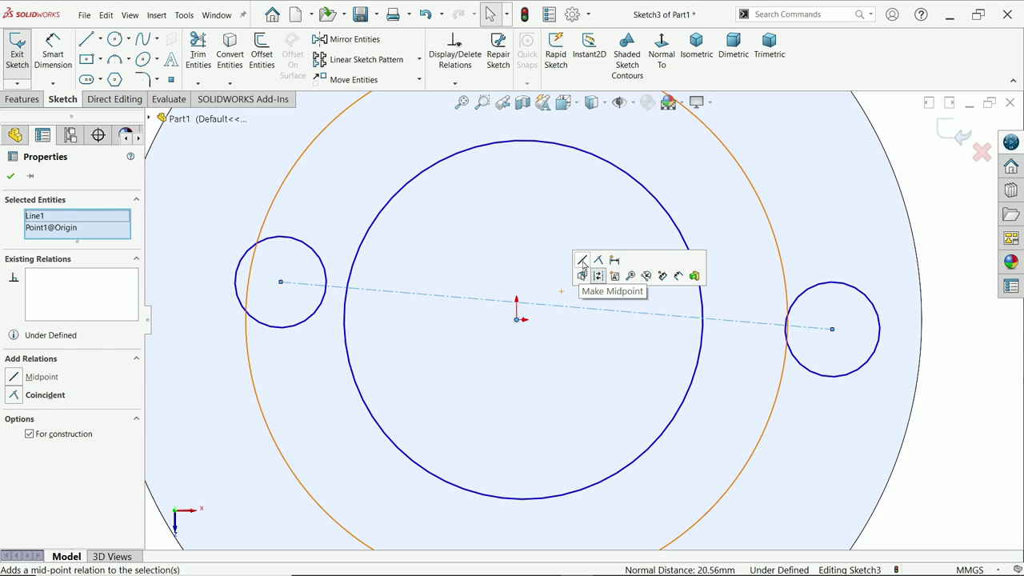
pyautogui.click(582, 261)
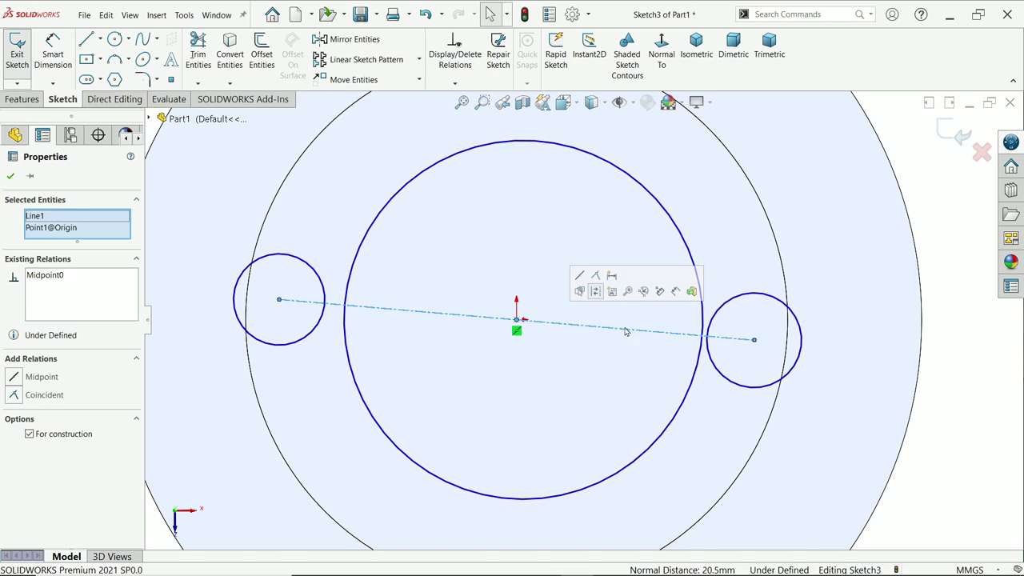
pyautogui.click(933, 221)
pyautogui.click(581, 320)
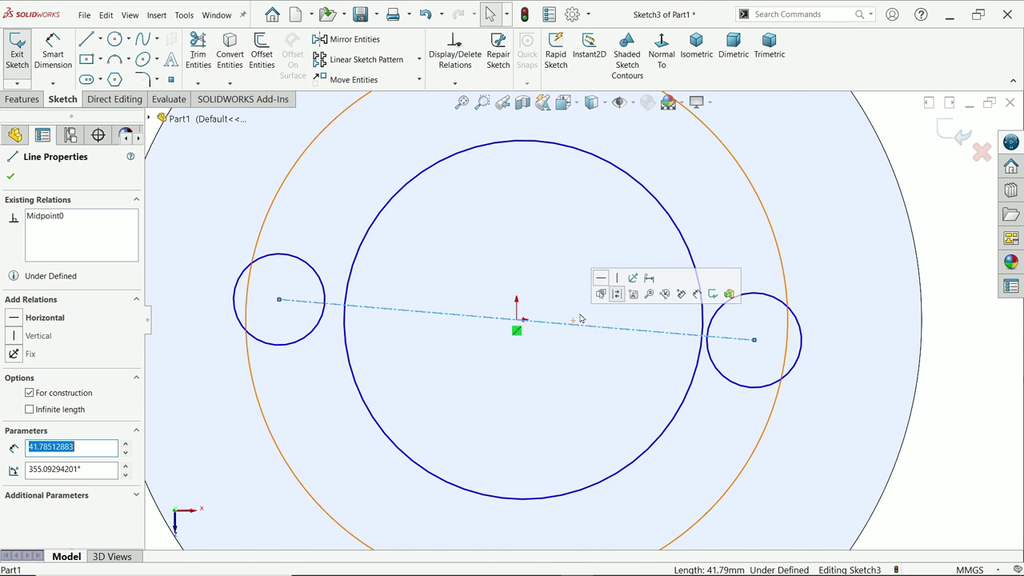
pyautogui.click(601, 278)
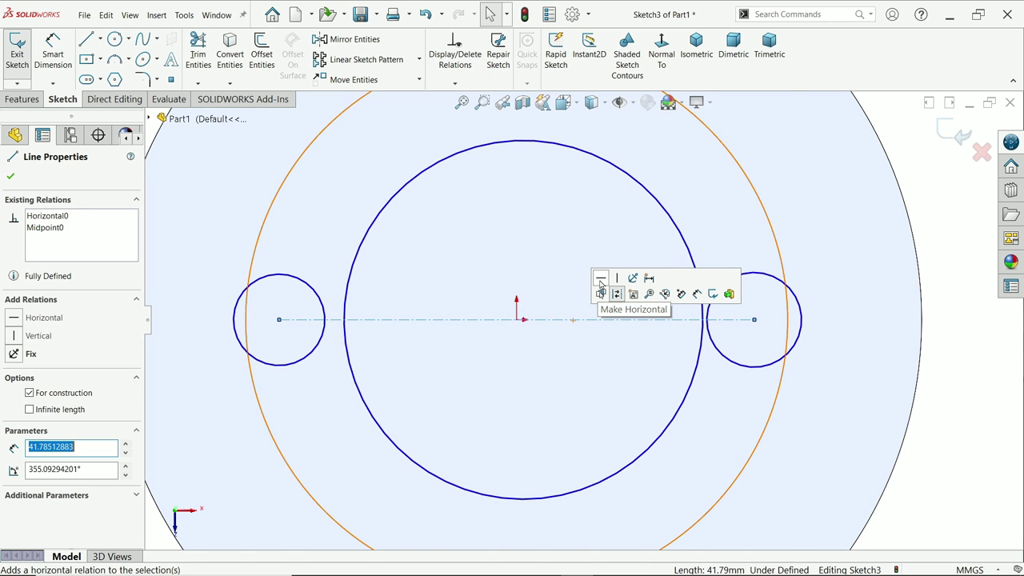
# Apply an Equal relation to the two small circles.
pyautogui.click(307, 363)
pyautogui.keyDown('ctrl'); pyautogui.click(761, 370); pyautogui.keyUp('ctrl')
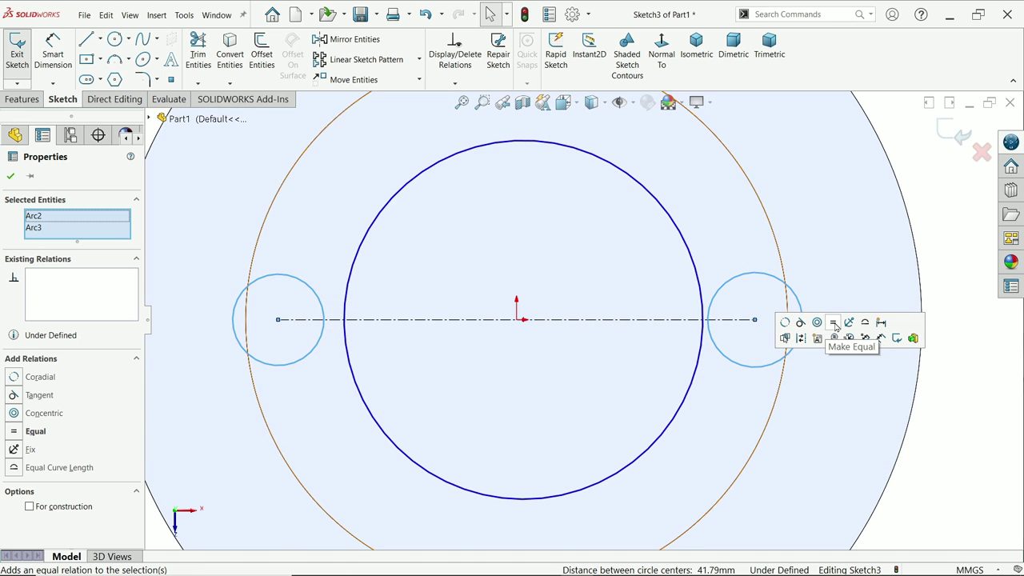
pyautogui.click(833, 323)
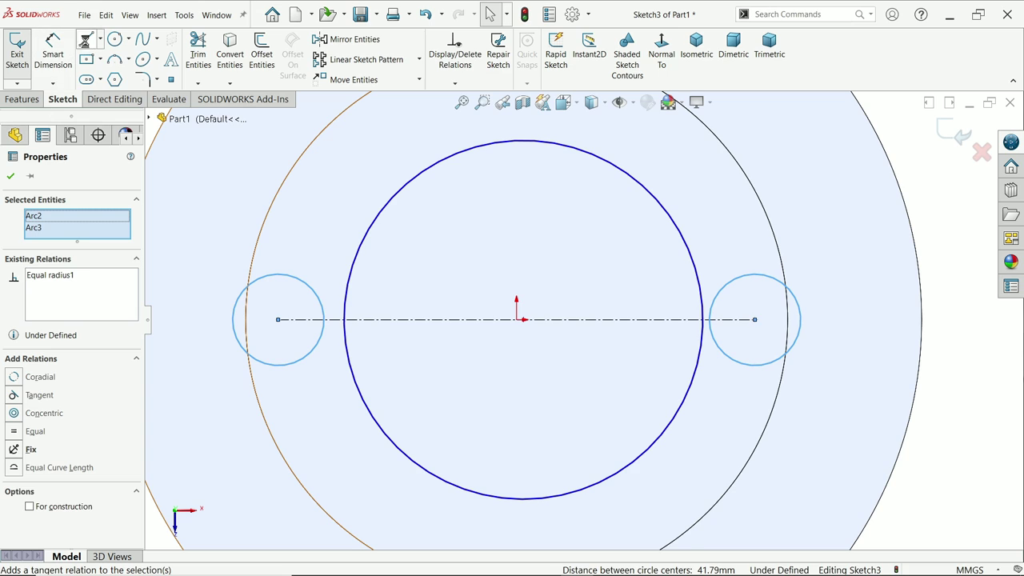
# Draw a line about 18 mm long from the upper side of the left small circle, tangent to the large circle.
pyautogui.press('l')
pyautogui.click(277, 275)
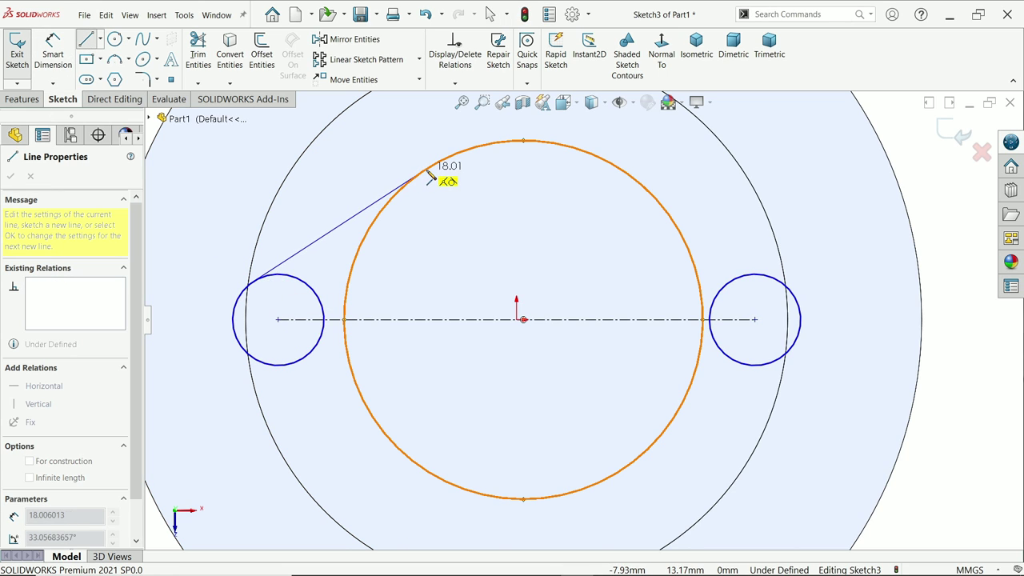
pyautogui.click(426, 170)
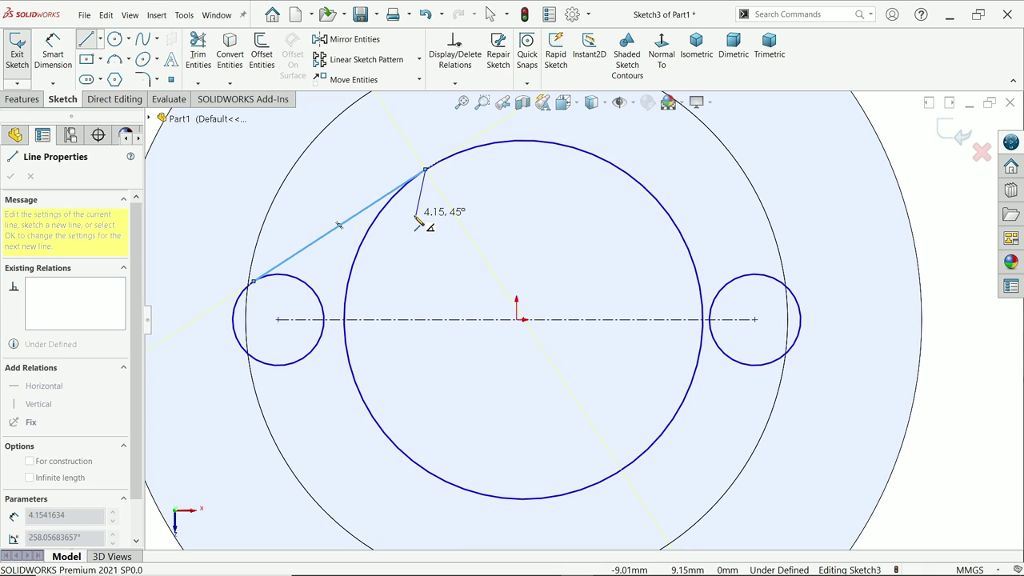
pyautogui.press('Escape')
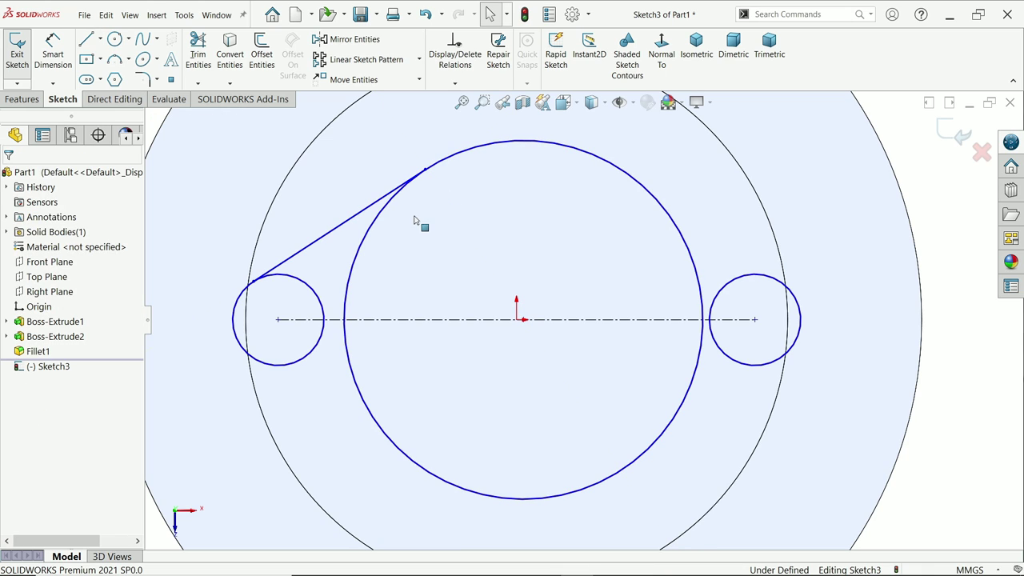
# Mirror the upper-left tangent line about the horizontal centerline, keeping the original.
pyautogui.click(361, 44)
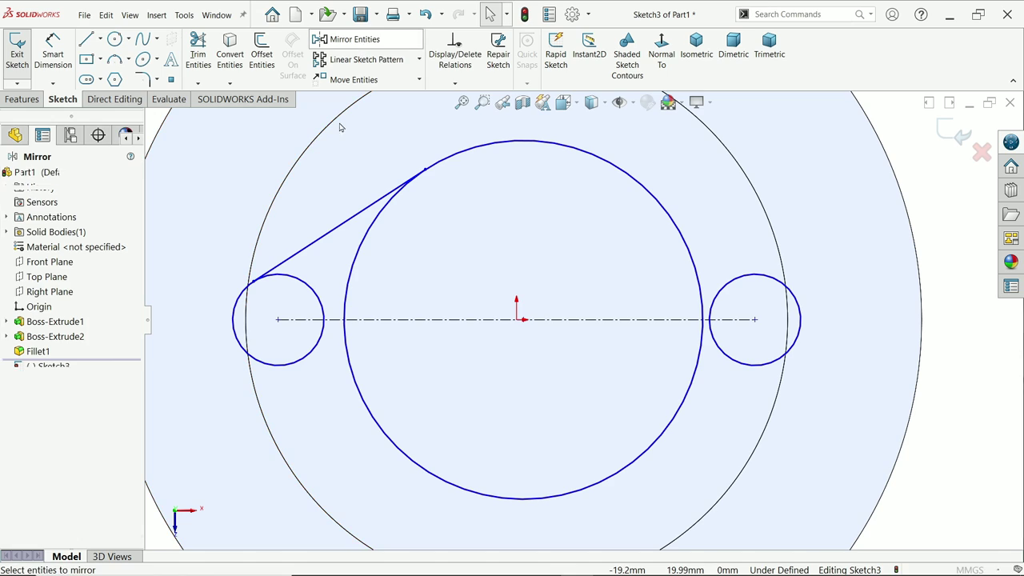
pyautogui.click(327, 241)
pyautogui.click(92, 359)
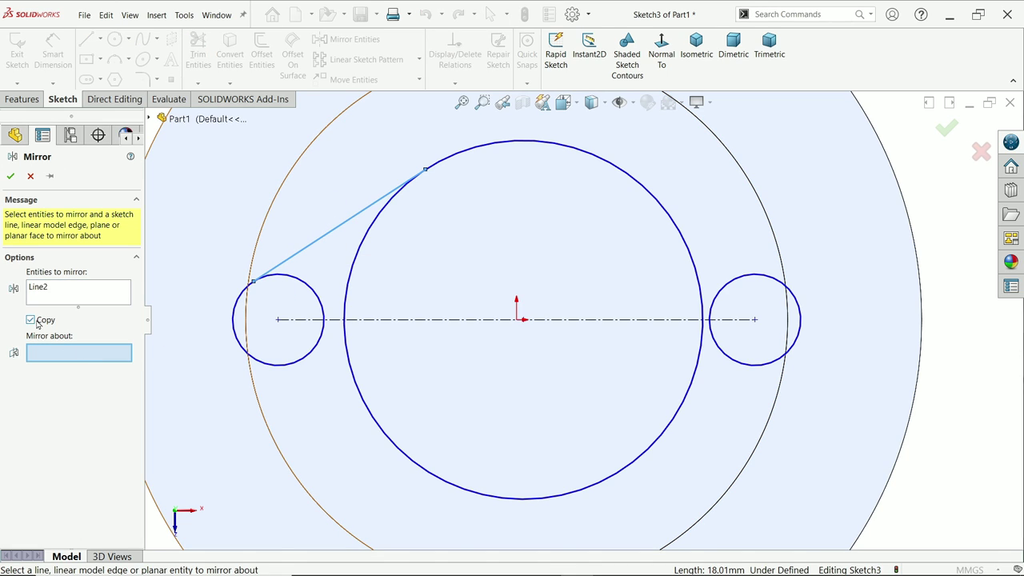
pyautogui.click(359, 320)
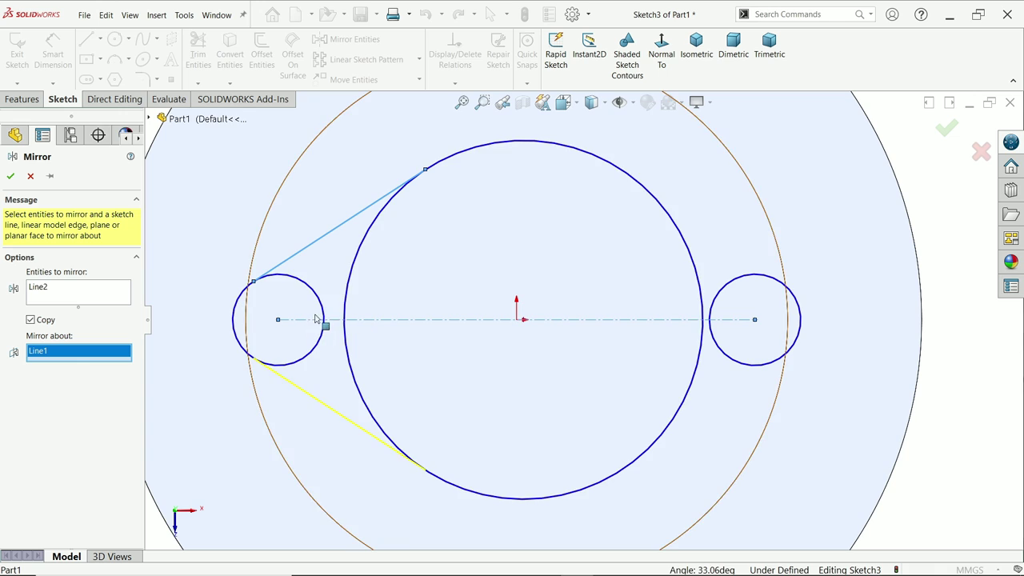
pyautogui.click(10, 178)
pyautogui.click(344, 39)
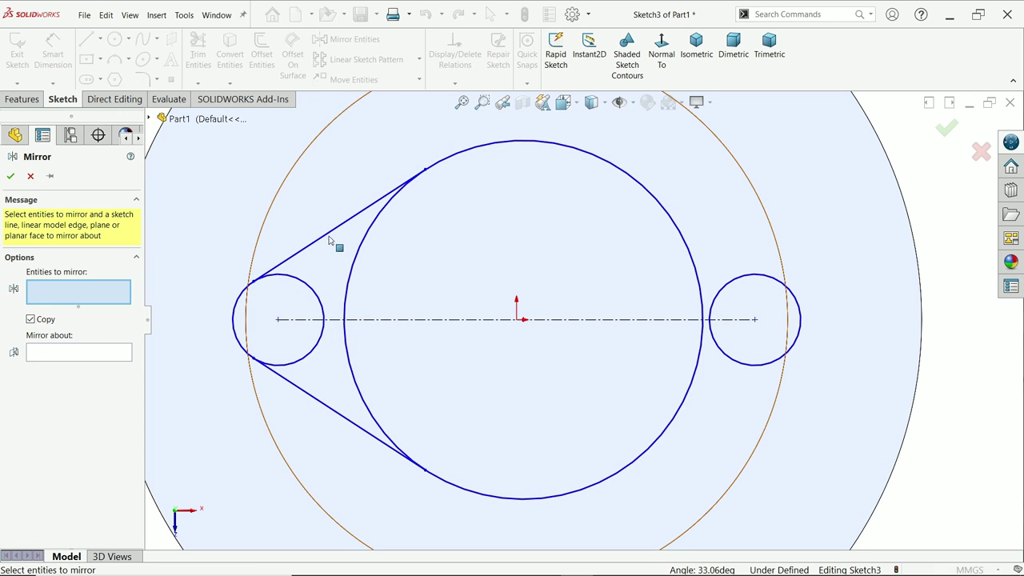
pyautogui.click(329, 236)
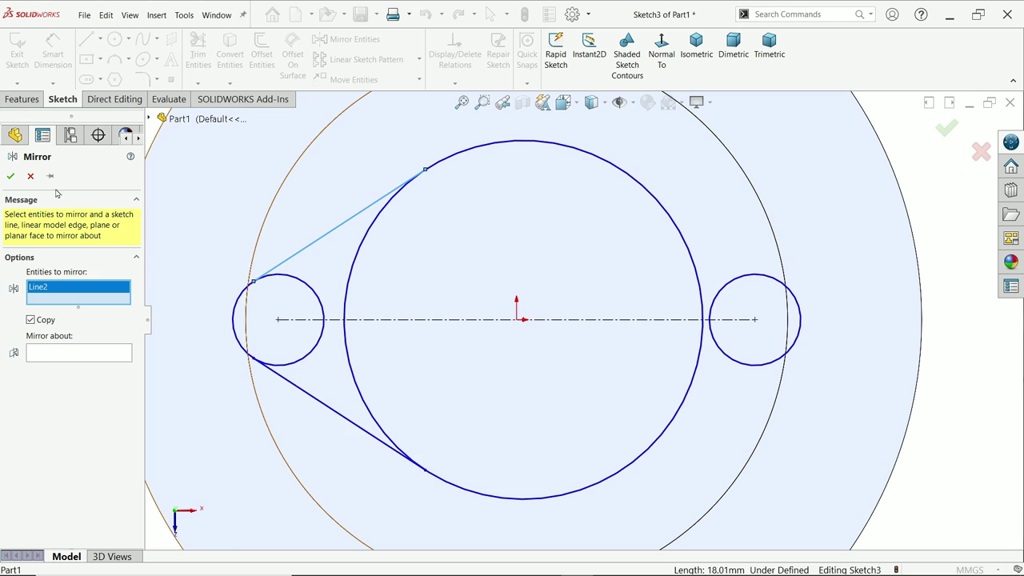
pyautogui.click(31, 177)
# Draw a construction centerline about 15.7 mm long from the origin up to the topmost point of the large circle.
pyautogui.click(100, 38)
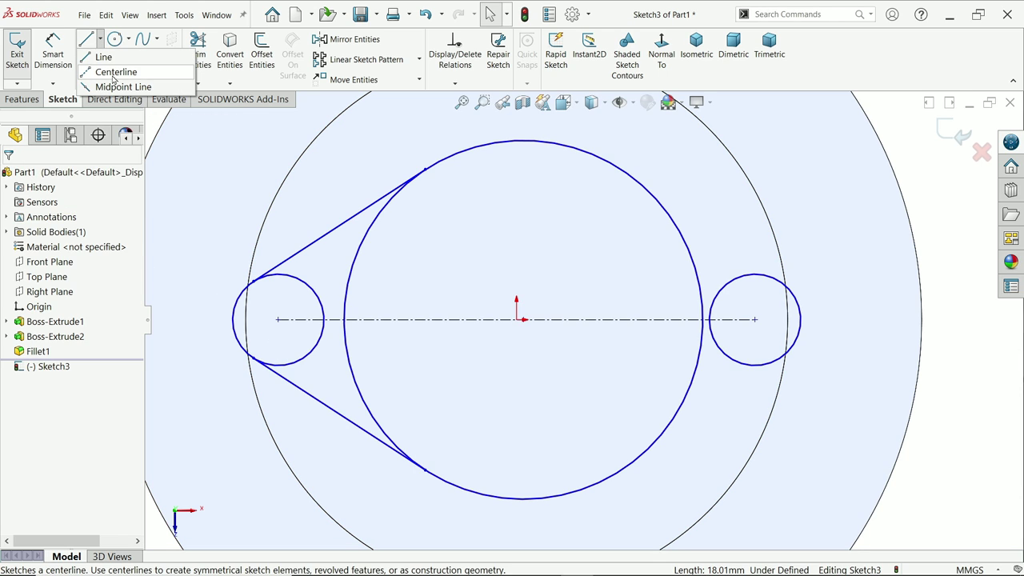
pyautogui.click(108, 70)
pyautogui.click(519, 319)
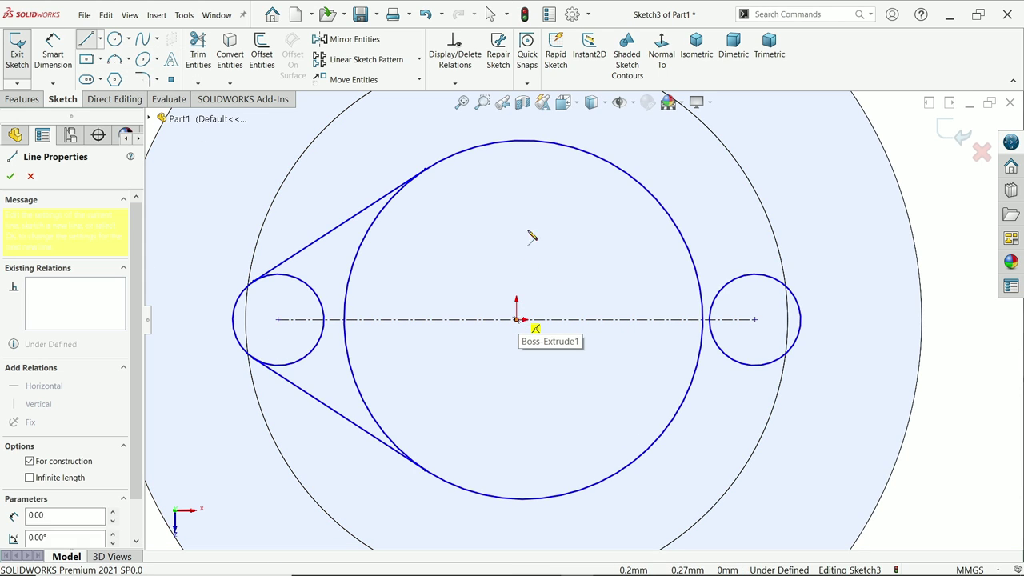
pyautogui.click(519, 143)
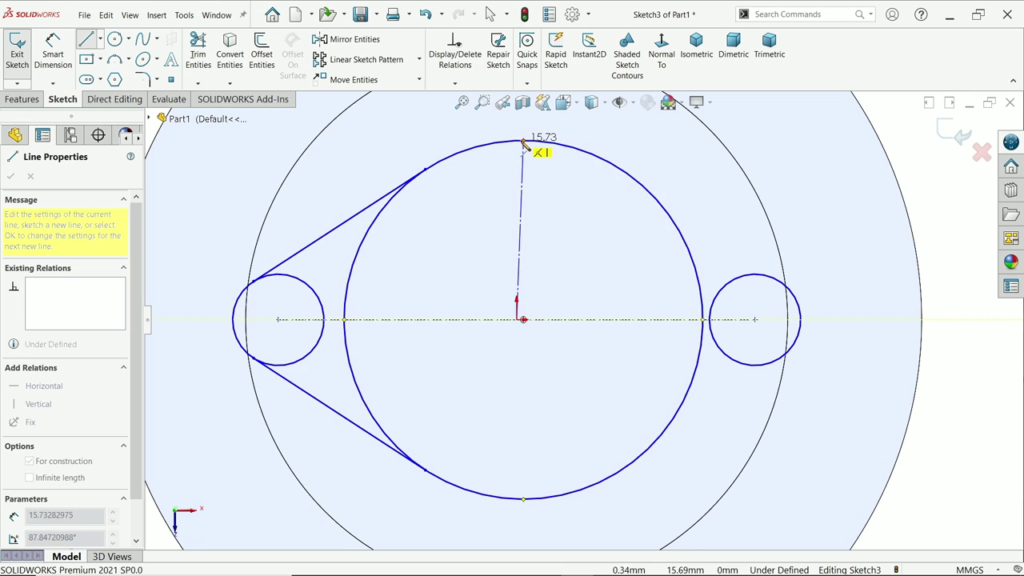
pyautogui.rightClick(556, 201)
pyautogui.click(592, 224)
pyautogui.press('Escape')
pyautogui.scroll(3, 592, 227)
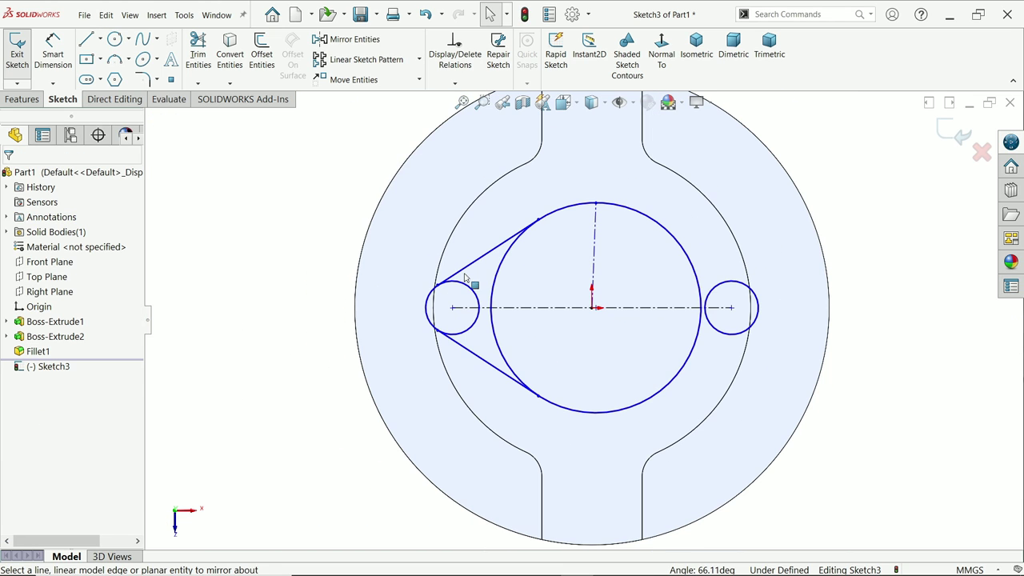
# Make the large circle's centre coincident with the centerline's endpoint at the origin.
pyautogui.scroll(-3, 583, 293)
pyautogui.click(609, 254)
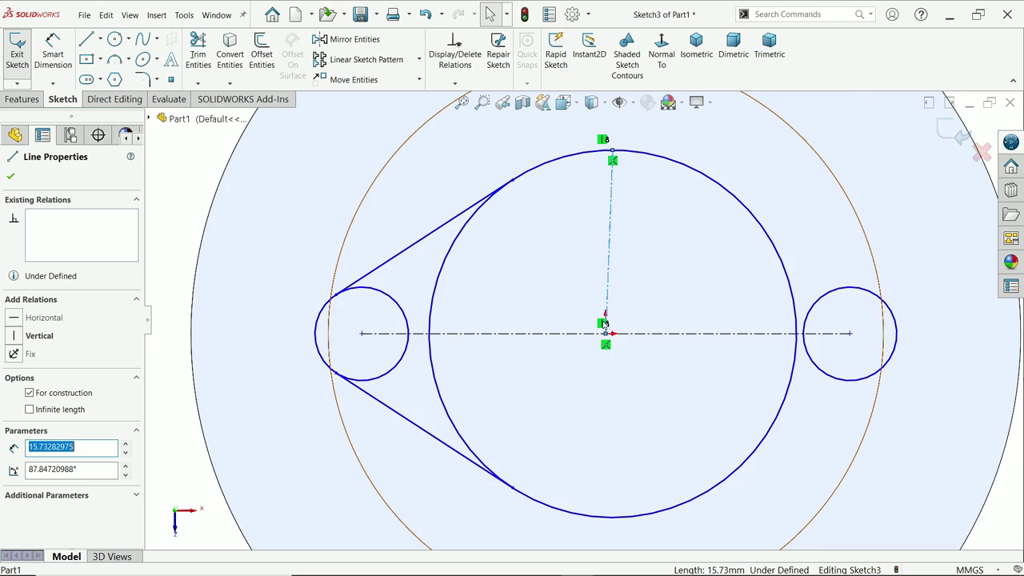
pyautogui.scroll(-5, 590, 312)
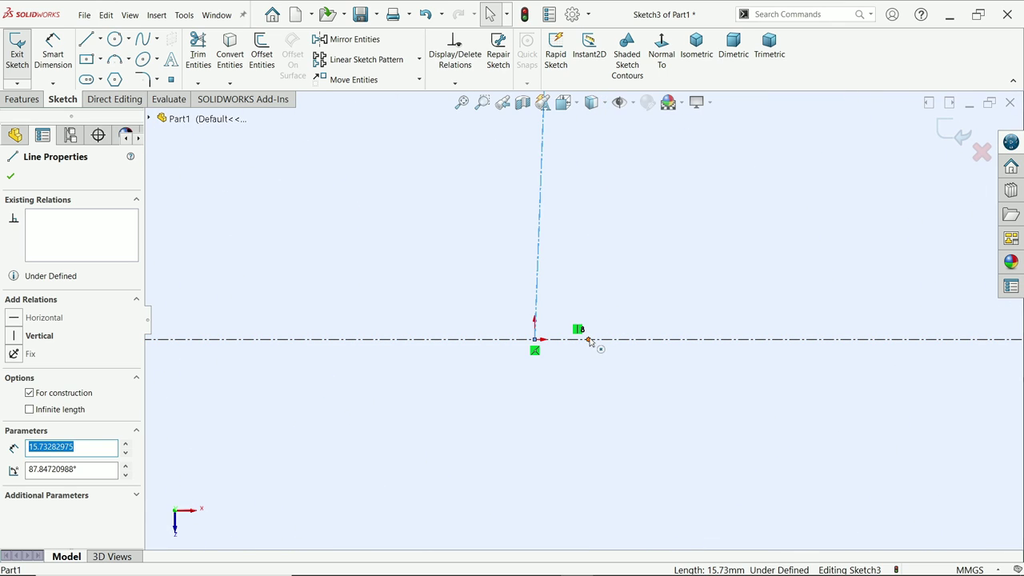
pyautogui.click(587, 340)
pyautogui.keyDown('ctrl'); pyautogui.click(537, 340); pyautogui.keyUp('ctrl')
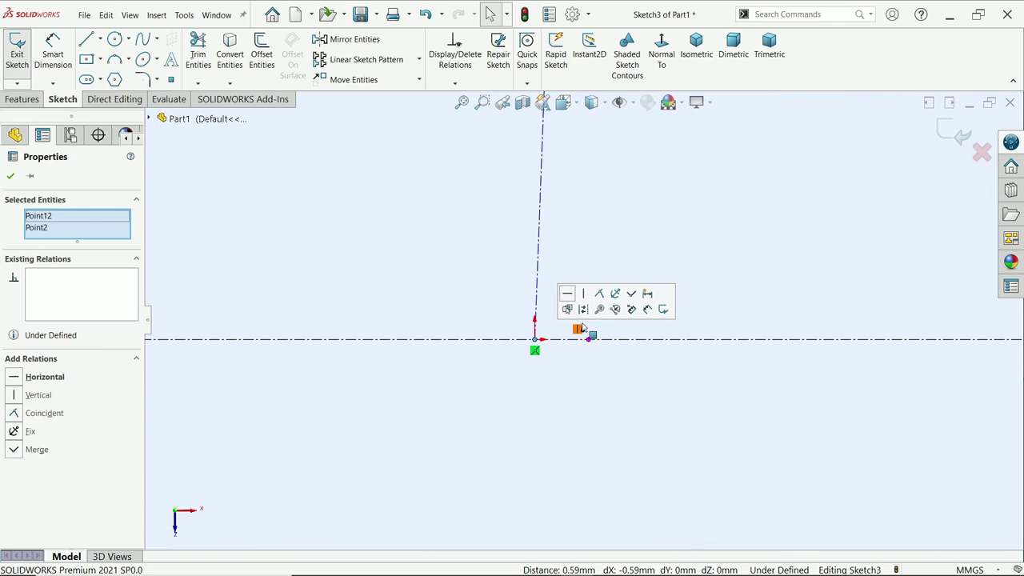
pyautogui.click(596, 309)
pyautogui.scroll(5, 592, 332)
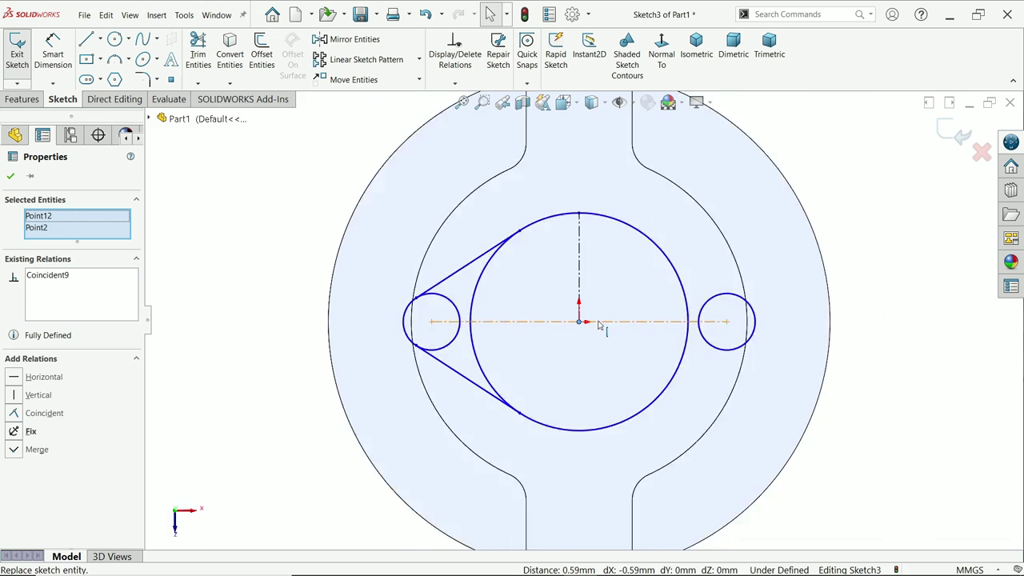
pyautogui.scroll(-1, 585, 322)
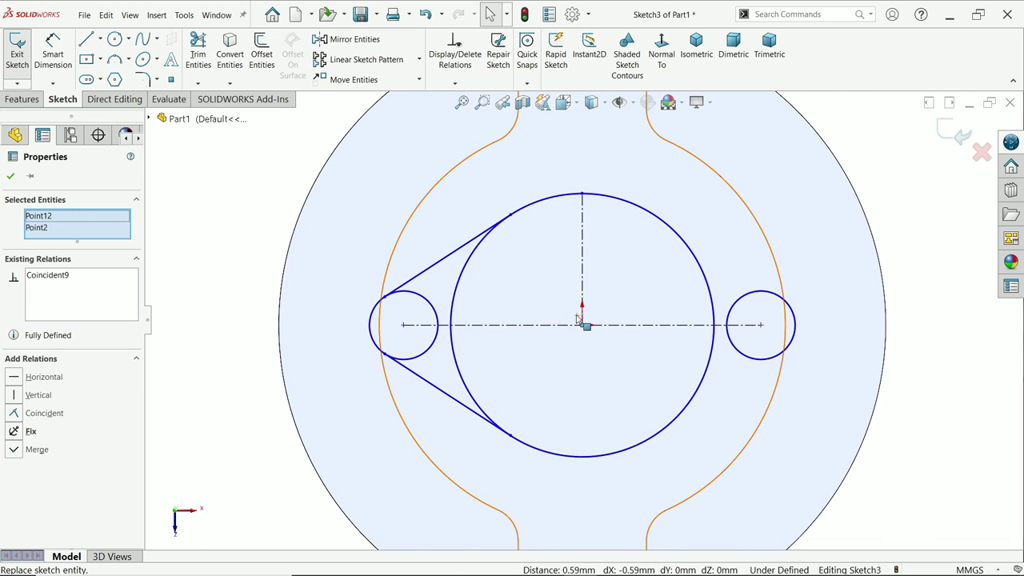
# Mirror both left tangent lines about the vertical centerline to the right small circle, keeping the originals.
pyautogui.click(370, 41)
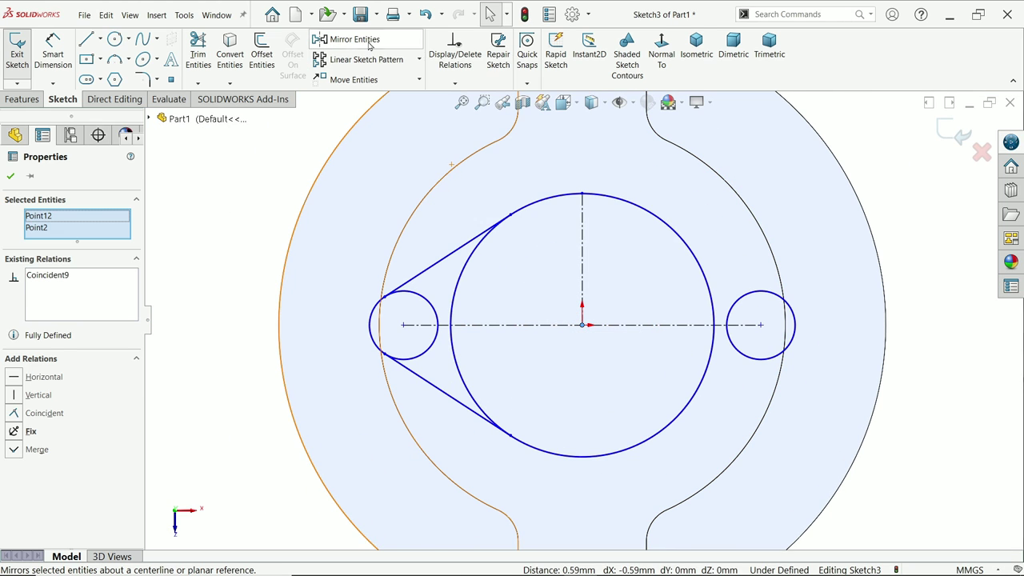
pyautogui.click(428, 272)
pyautogui.click(438, 391)
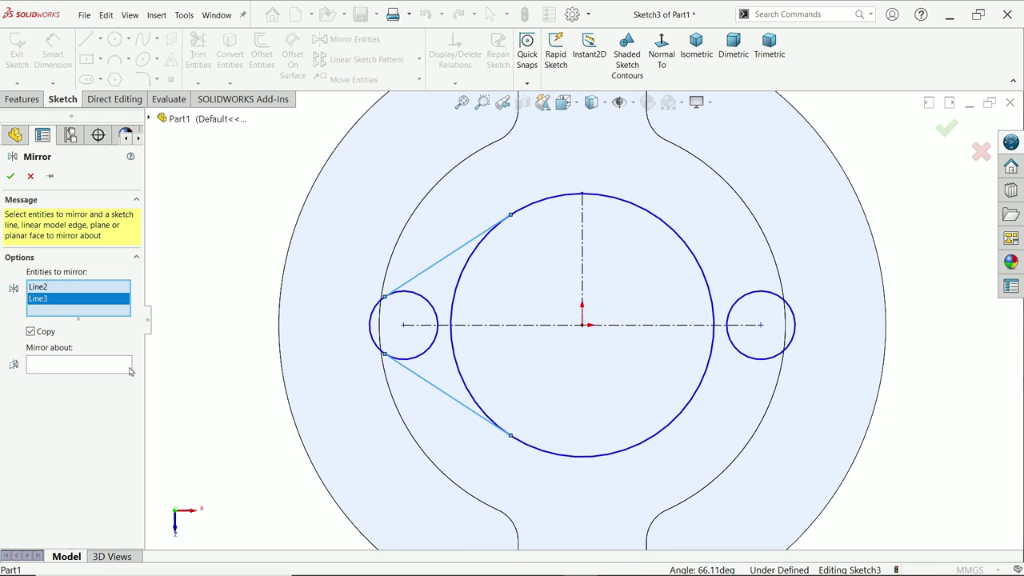
pyautogui.click(76, 367)
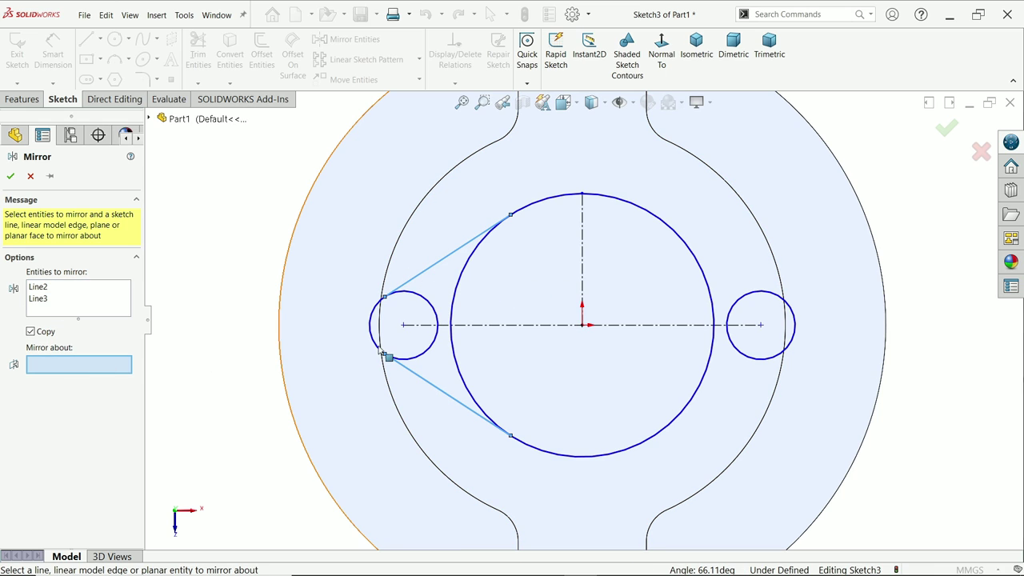
pyautogui.click(582, 277)
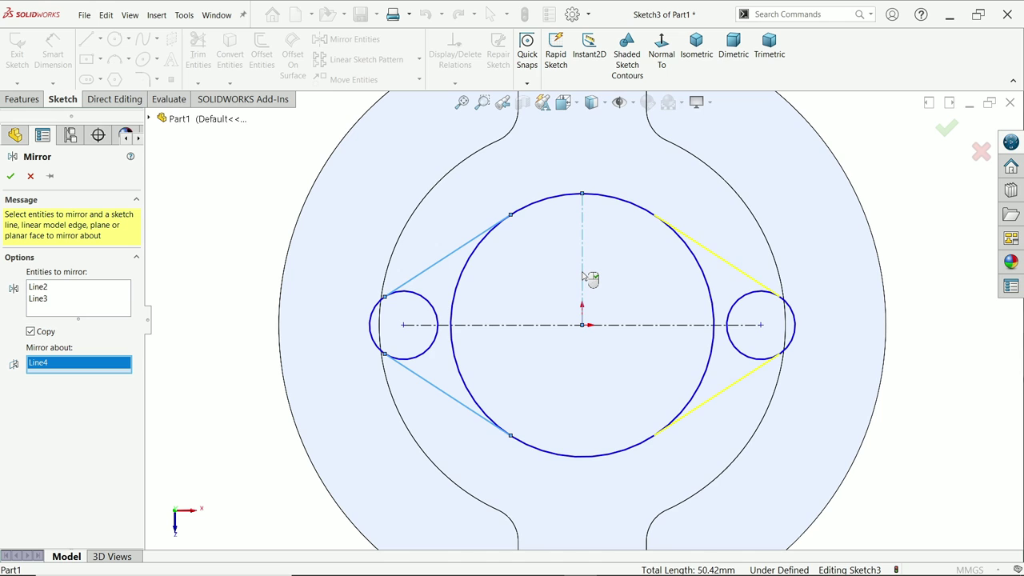
pyautogui.click(11, 176)
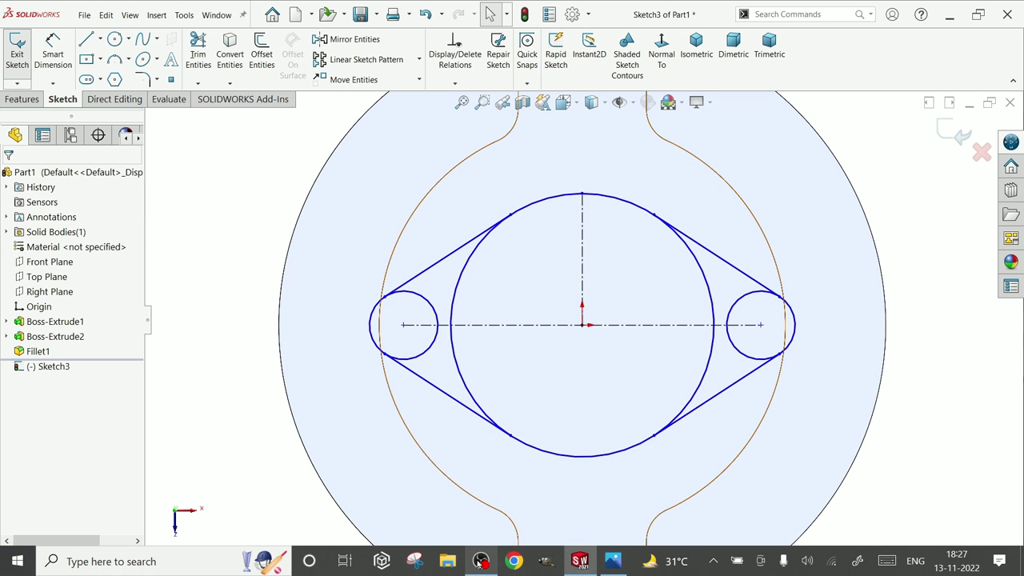
pyautogui.click(480, 561)
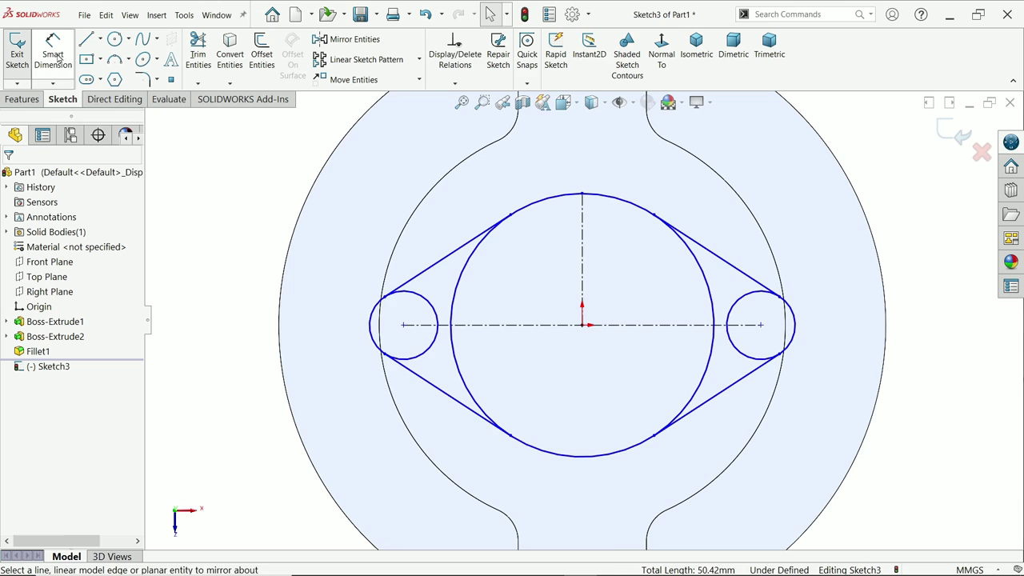
# Dimension the horizontal distance between the centres of the two small circles as 35 mm.
pyautogui.click(54, 56)
pyautogui.click(403, 326)
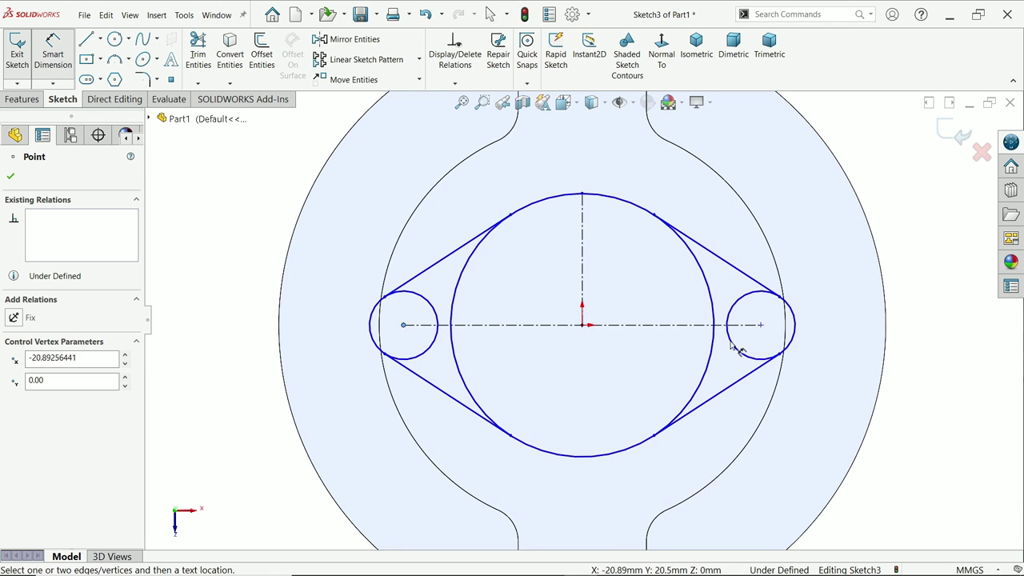
pyautogui.click(760, 326)
pyautogui.click(613, 387)
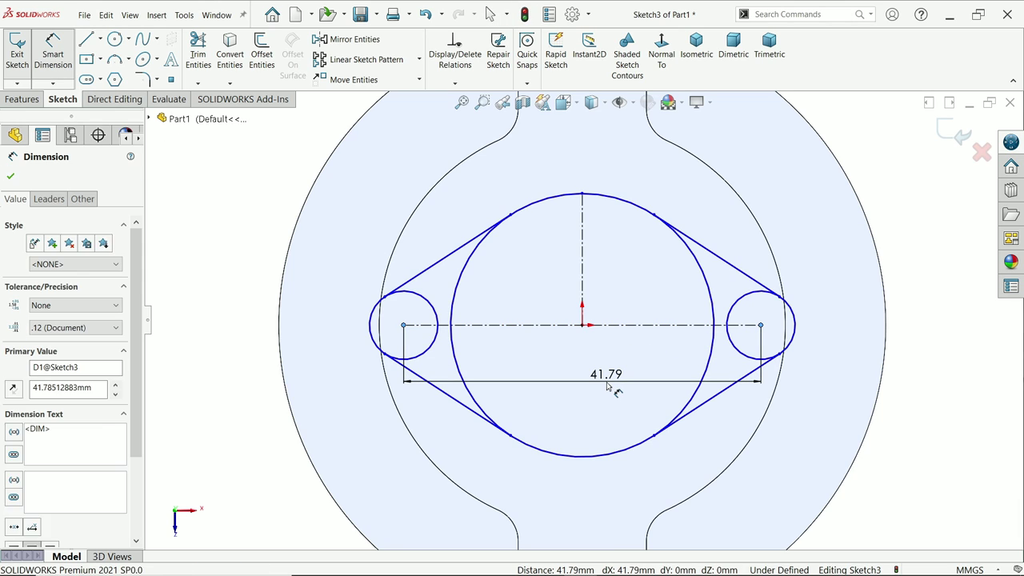
pyautogui.write('35')
pyautogui.press('Return')
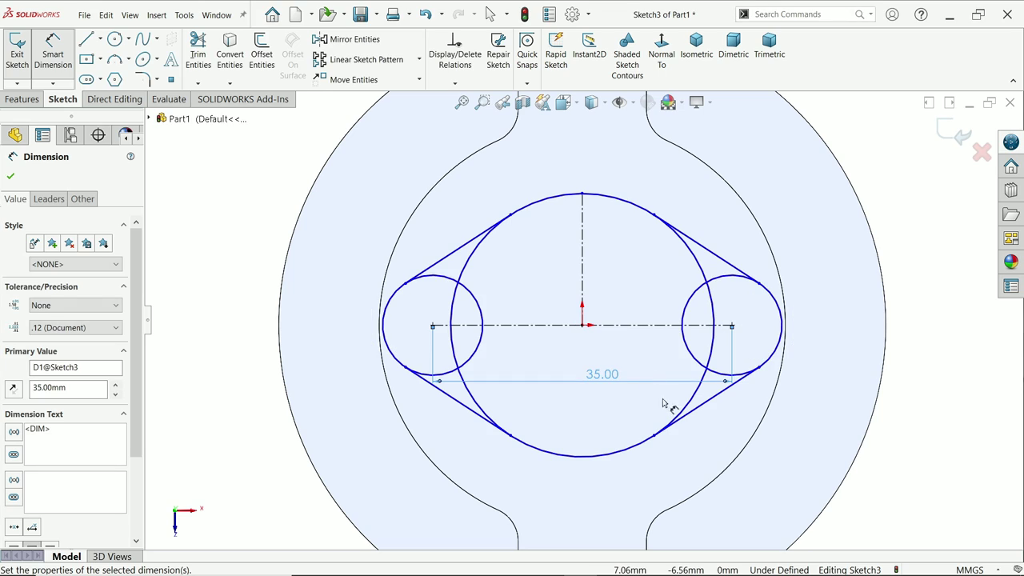
# Dimension the large central circle with a diameter of 31 mm.
pyautogui.click(640, 454)
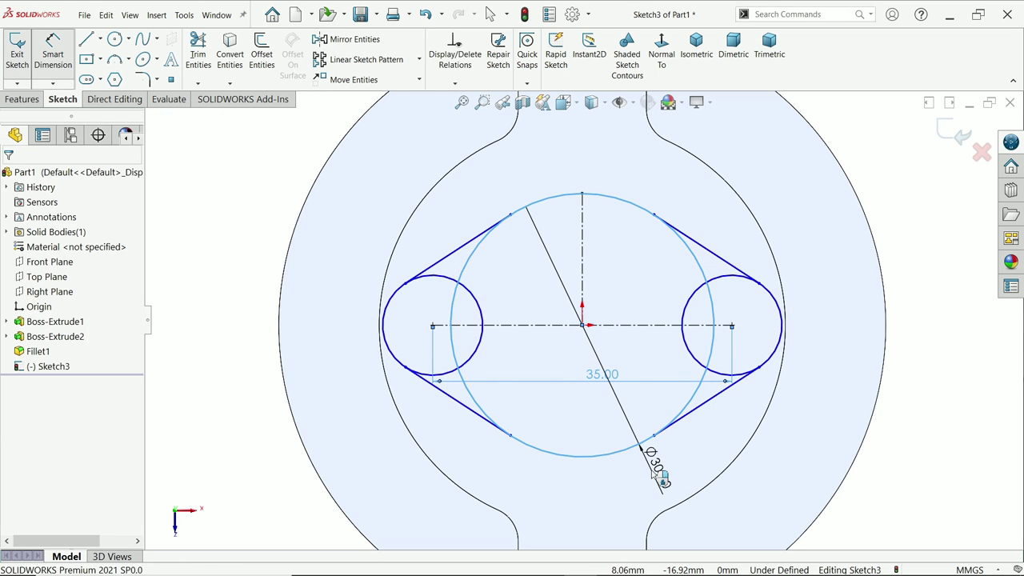
pyautogui.click(651, 463)
pyautogui.write('31')
pyautogui.press('Return')
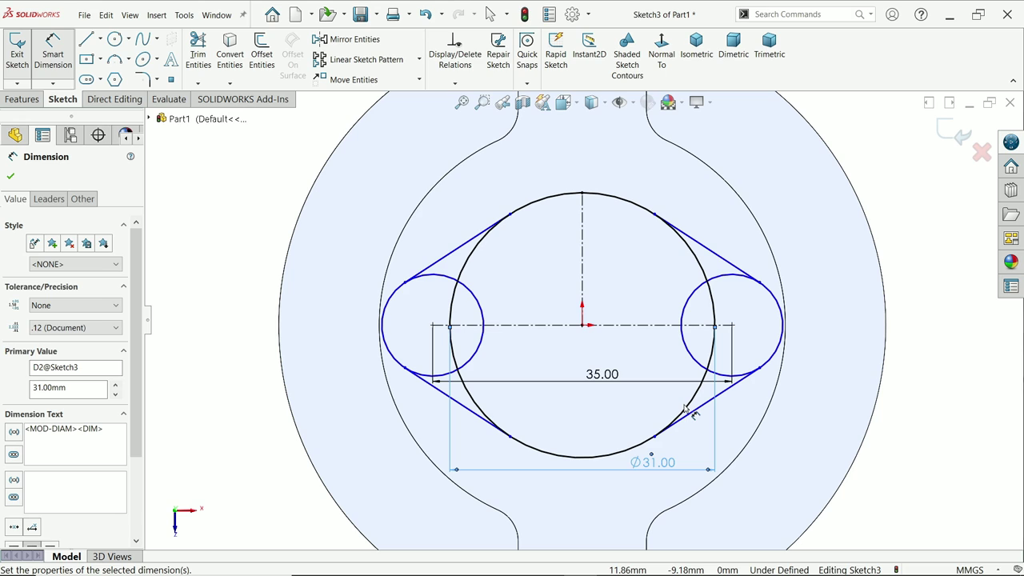
# Dimension the small circle at the profile's right end with a diameter of 11 mm and finish dimensioning.
pyautogui.click(781, 312)
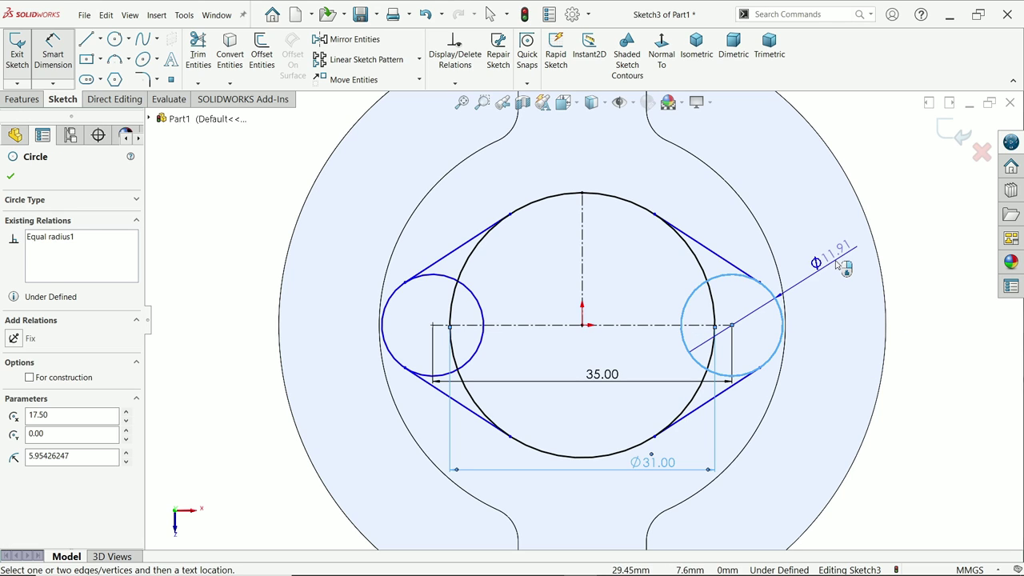
pyautogui.click(837, 264)
pyautogui.write('5.5')
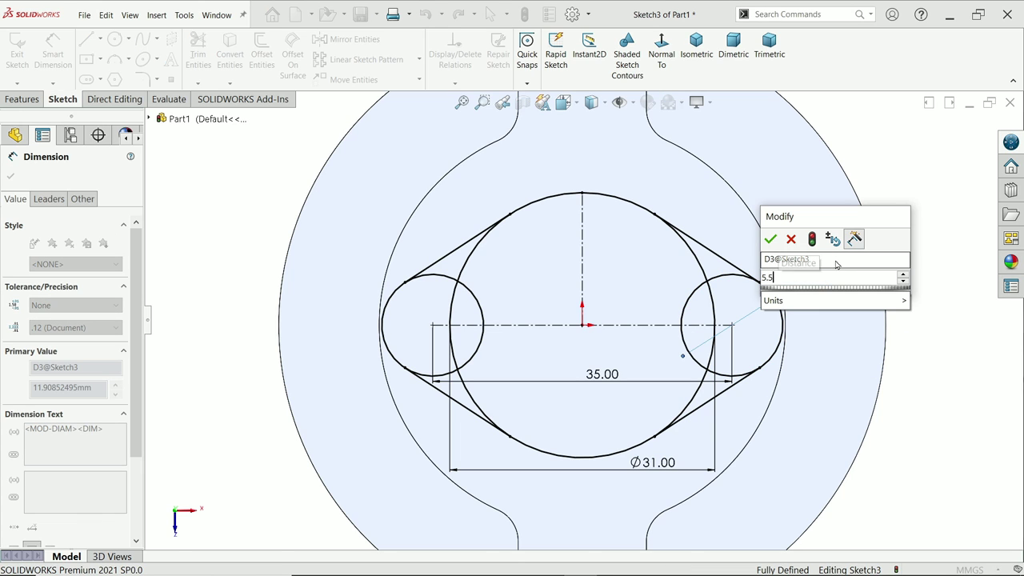
pyautogui.press('BackSpace')
pyautogui.write('11')
pyautogui.press('Return')
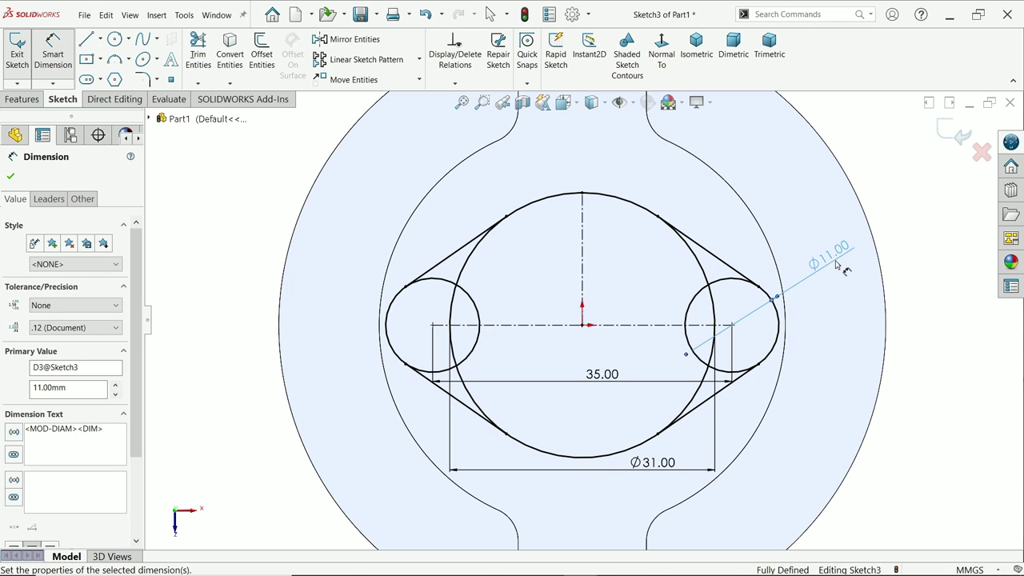
pyautogui.scroll(-2, 474, 341)
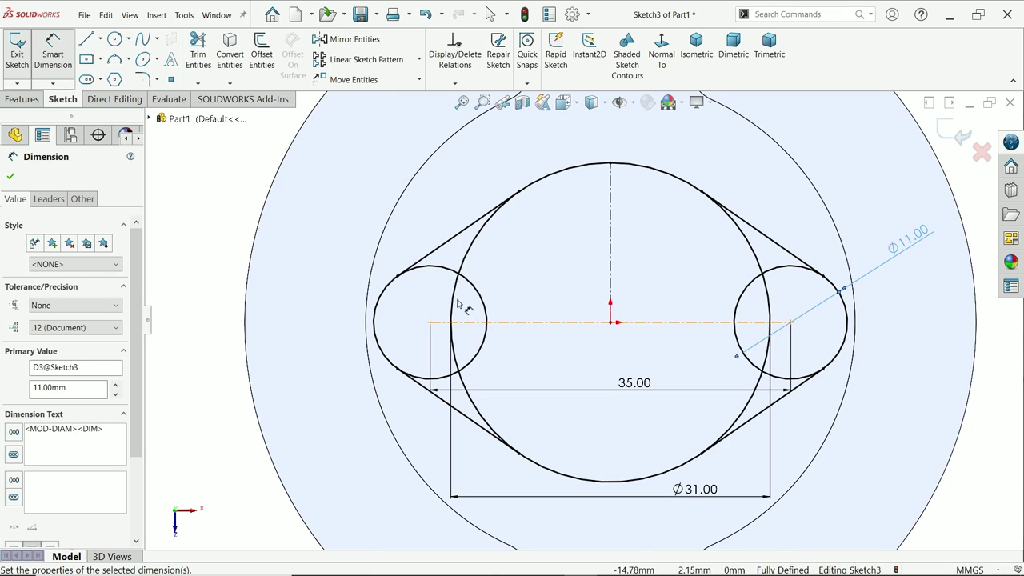
pyautogui.click(10, 176)
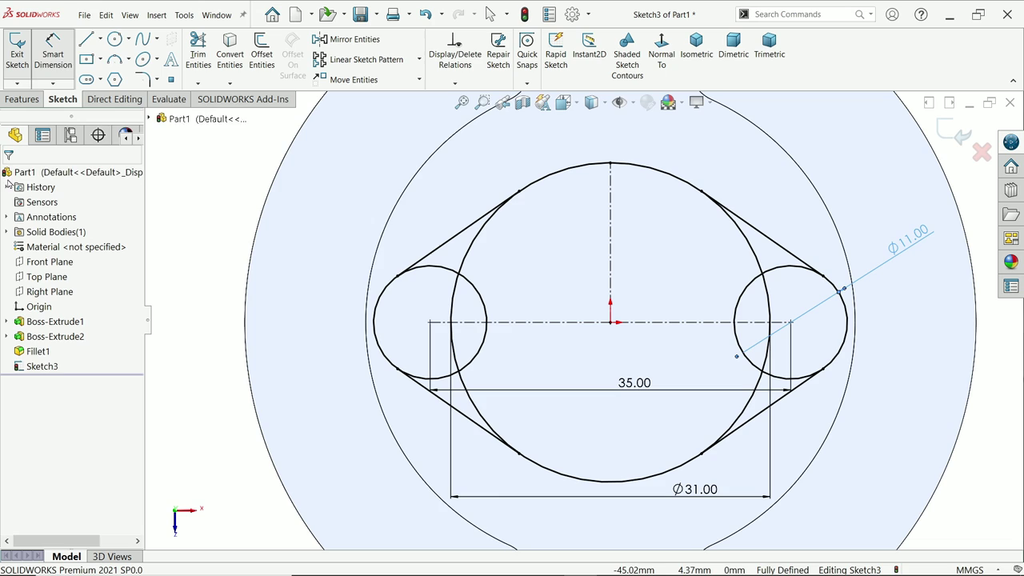
# Power trim the inner arcs of the large circle and both small circles, leaving only the closed outer outline of the profile.
pyautogui.click(199, 56)
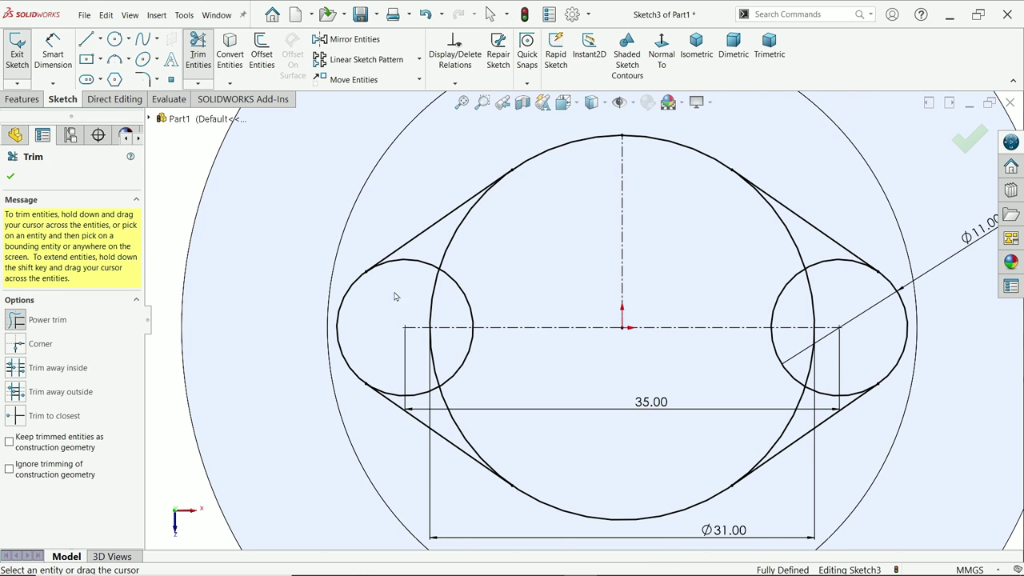
pyautogui.moveTo(471, 242)
pyautogui.mouseDown()
pyautogui.moveTo(422, 264)
pyautogui.moveTo(429, 289)
pyautogui.mouseUp()
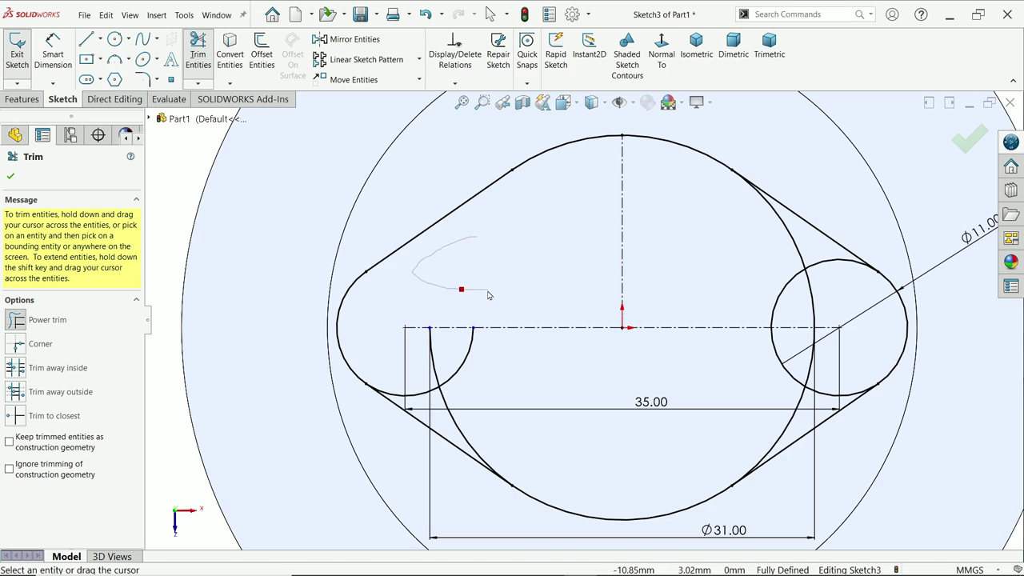
pyautogui.moveTo(783, 257)
pyautogui.mouseDown()
pyautogui.moveTo(809, 254)
pyautogui.moveTo(833, 287)
pyautogui.mouseUp()
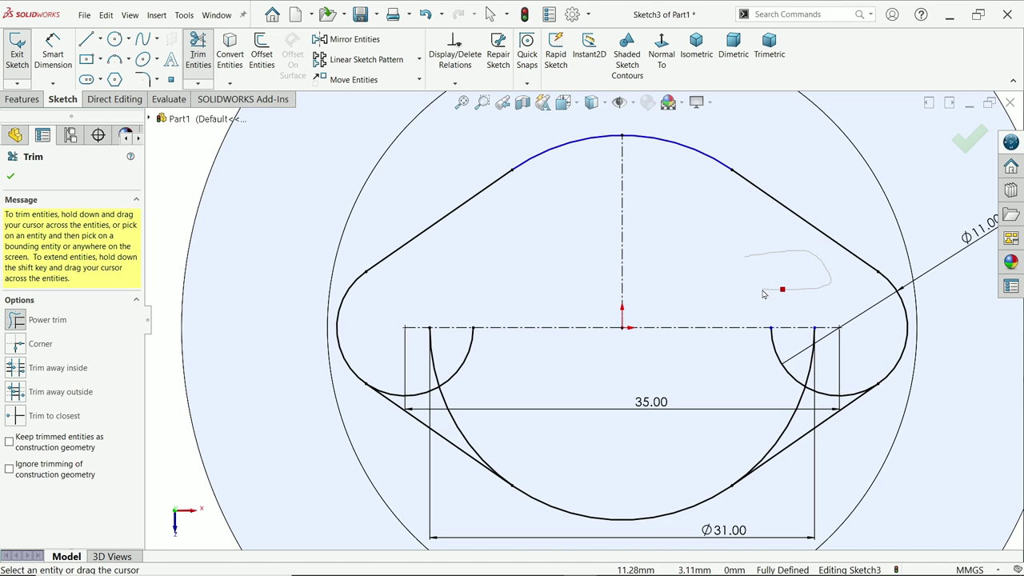
pyautogui.scroll(-4, 777, 400)
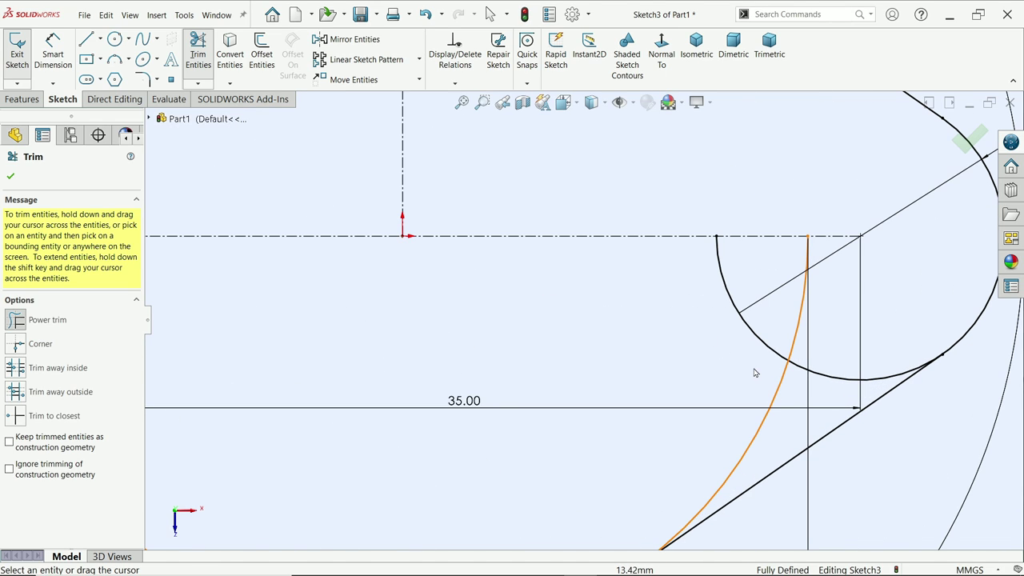
pyautogui.moveTo(754, 365); pyautogui.dragTo(784, 353)
pyautogui.scroll(5, 761, 384)
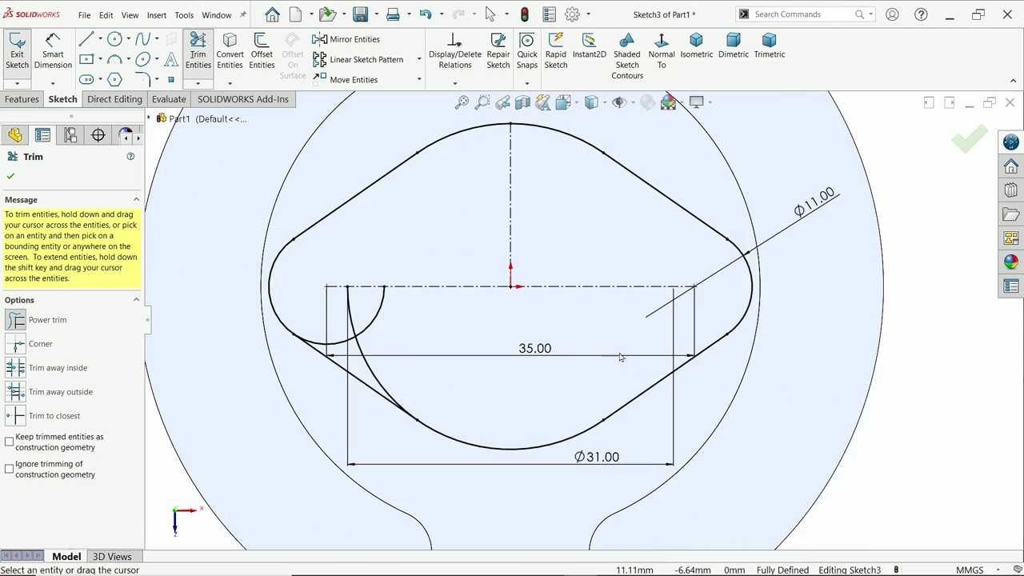
pyautogui.scroll(-5, 379, 336)
pyautogui.moveTo(395, 339); pyautogui.dragTo(370, 352)
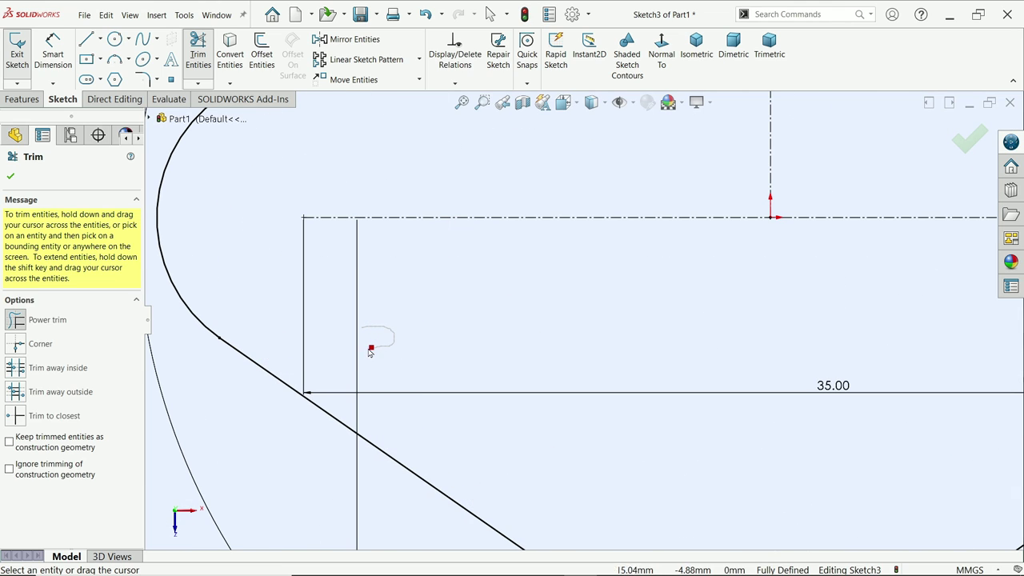
pyautogui.scroll(5, 514, 326)
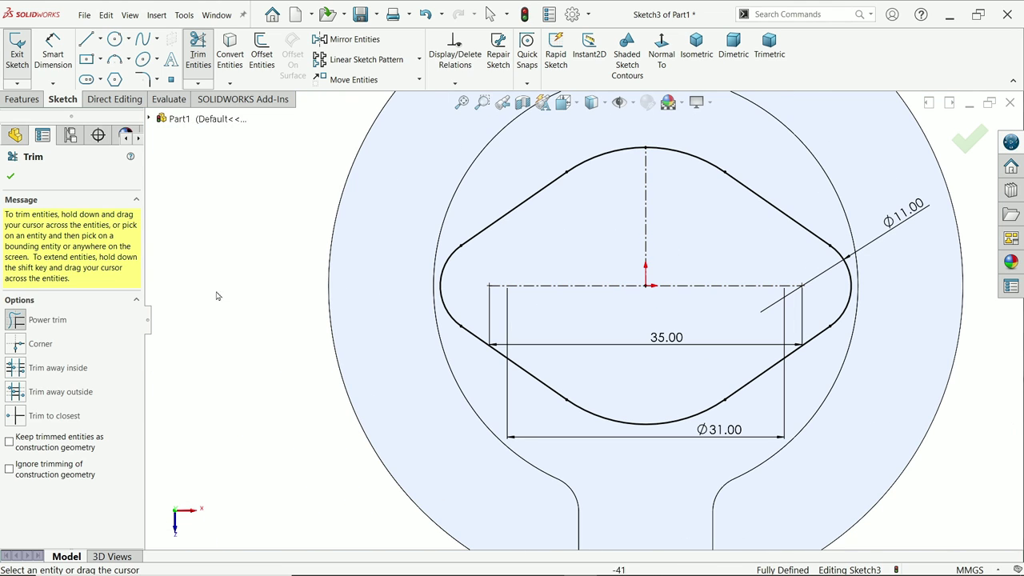
pyautogui.click(13, 177)
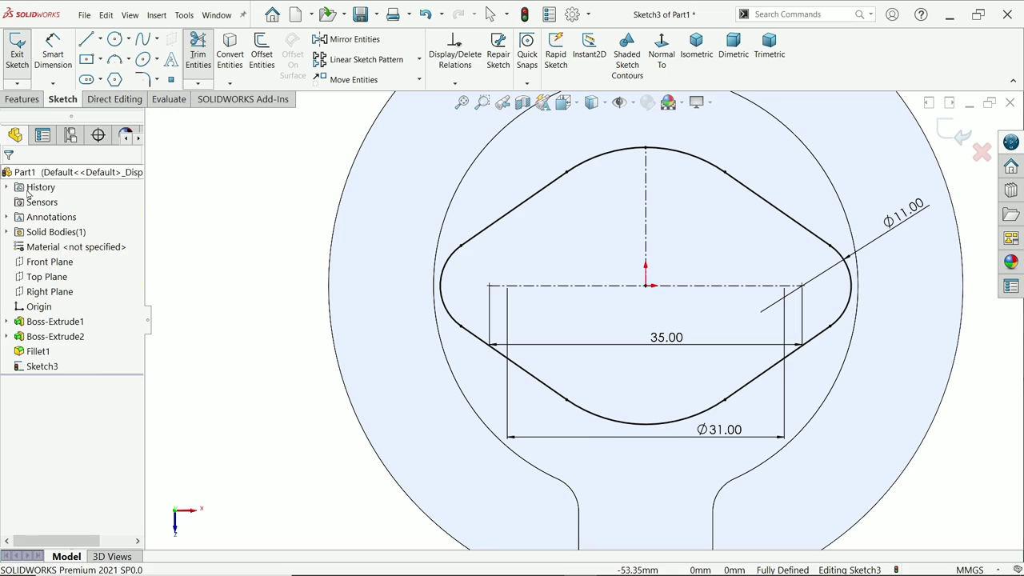
# Extrude the trimmed profile upward as a merged blind boss with a depth of 39-20.5 mm and show the part in isometric view.
pyautogui.click(21, 98)
pyautogui.click(23, 52)
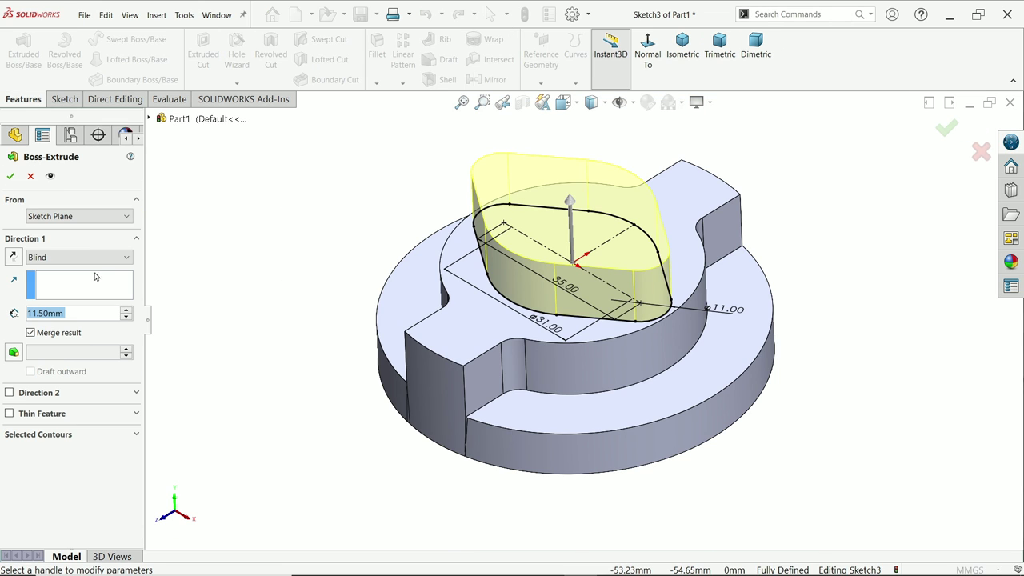
pyautogui.write('39')
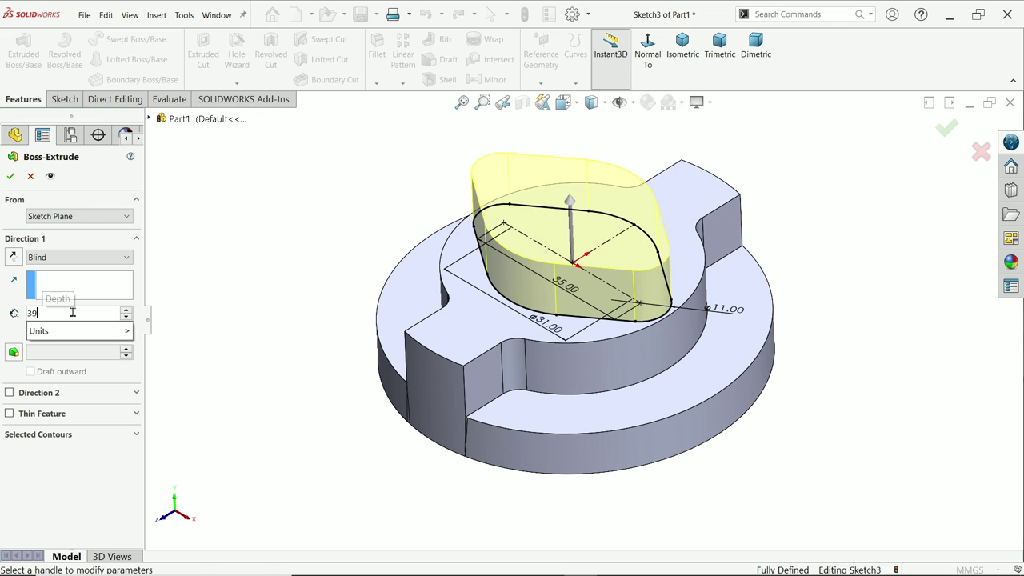
pyautogui.write('-20.5')
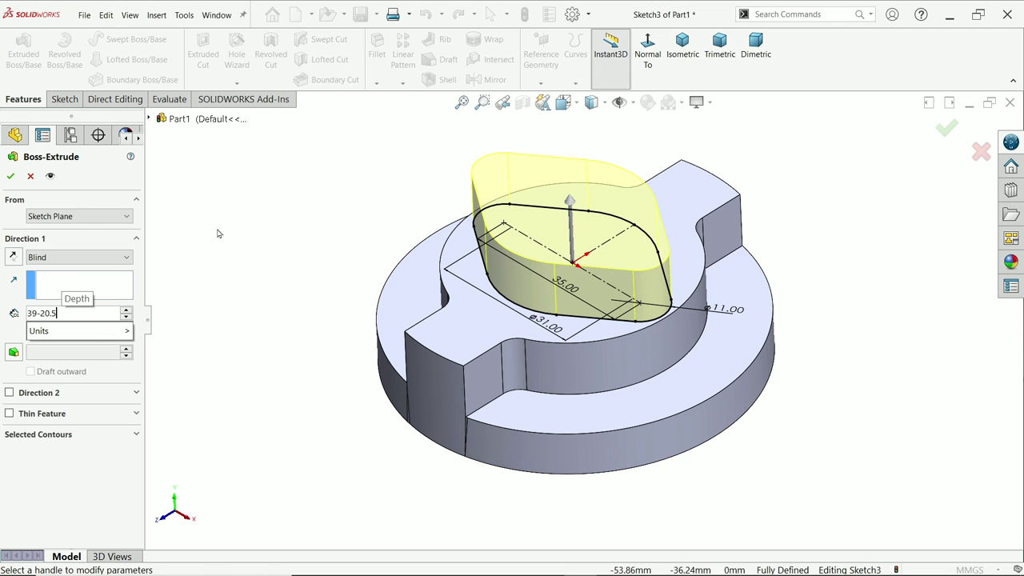
pyautogui.press('Return')
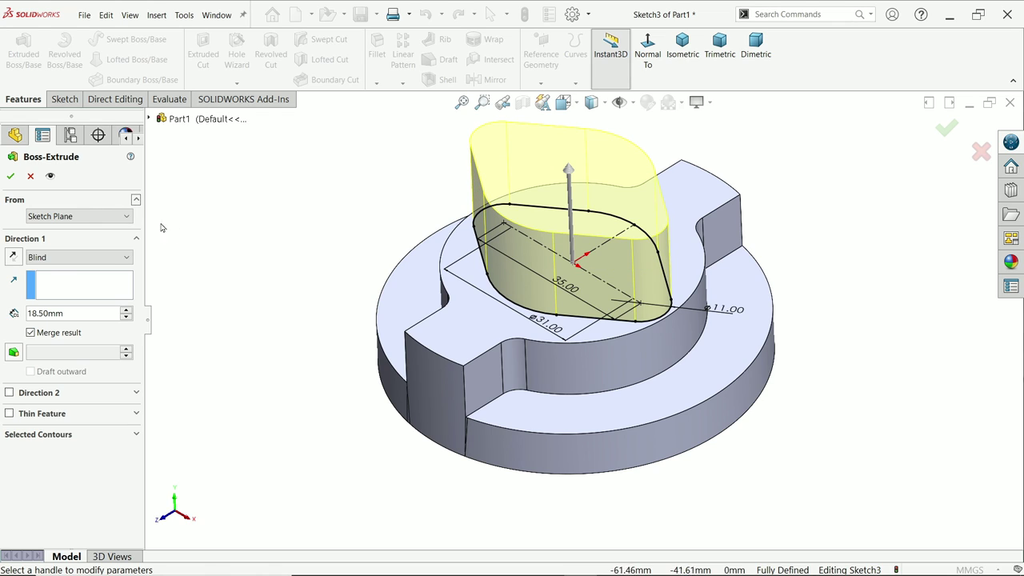
pyautogui.press('Return')
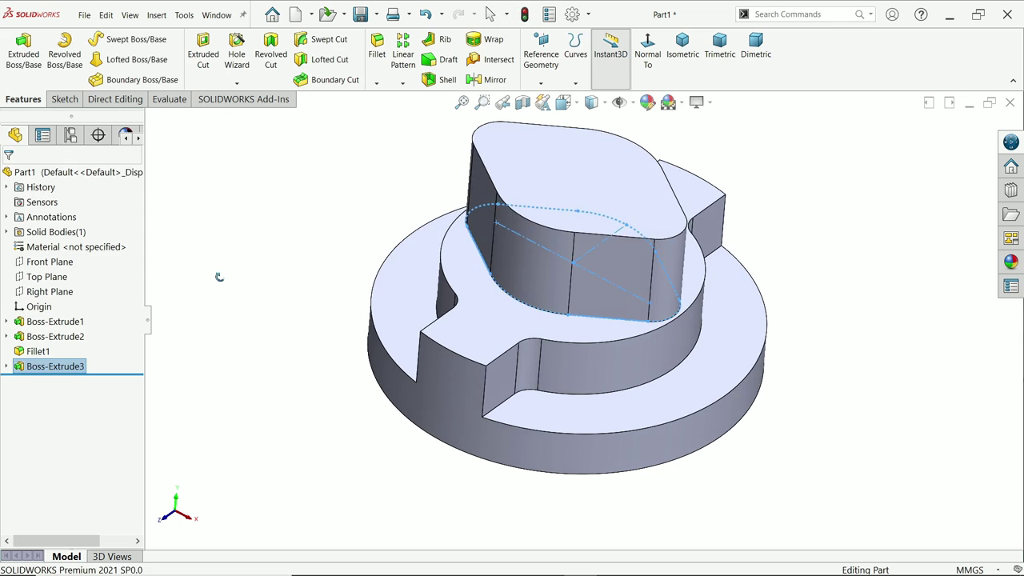
pyautogui.hotkey('ctrl', '7')
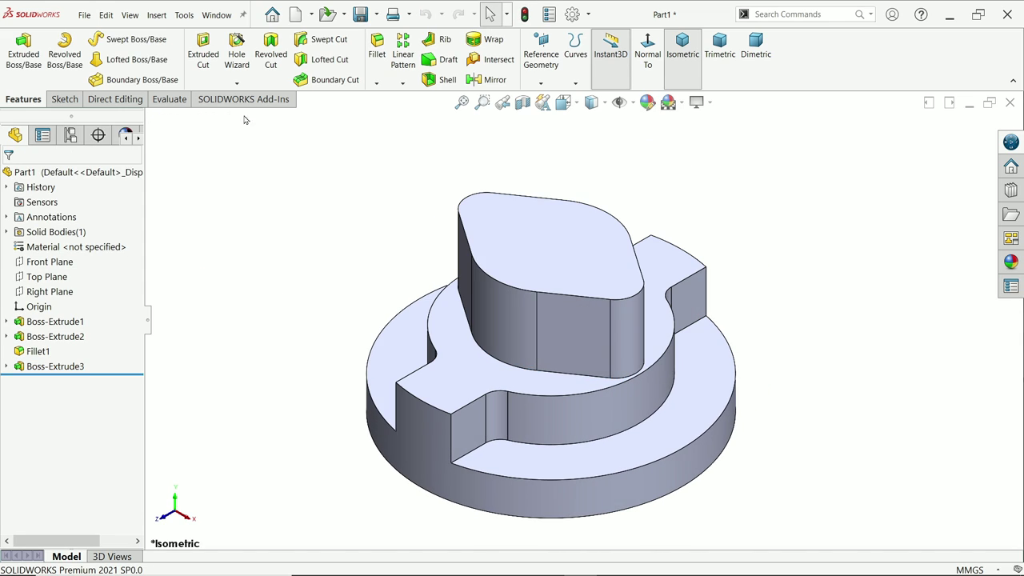
# Set up a Hole Wizard ANSI Metric dowel hole of size Ø5.0 with custom sizing shown and a blind depth of 7.5 mm.
pyautogui.click(237, 60)
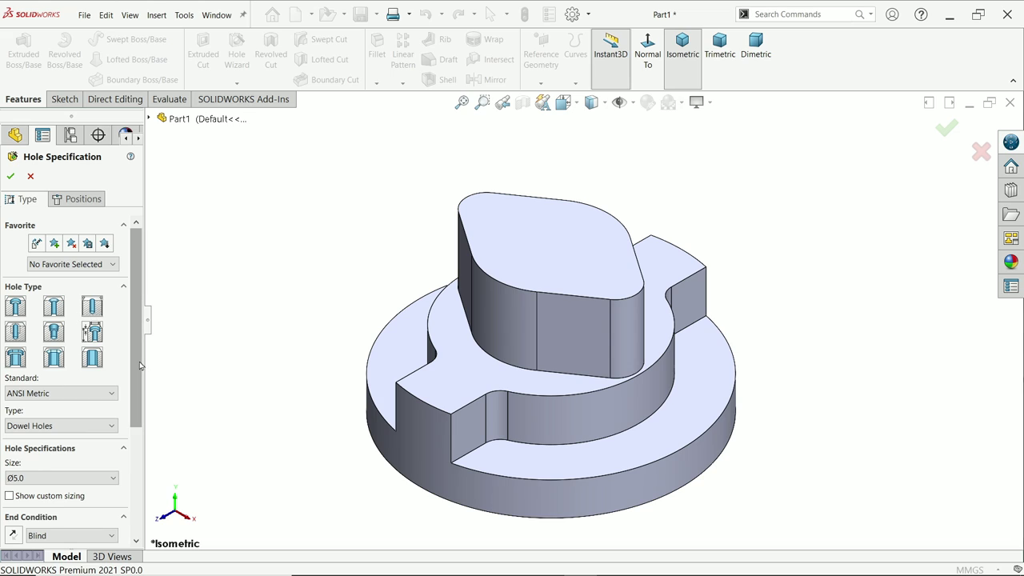
pyautogui.scroll(-2, 99, 313)
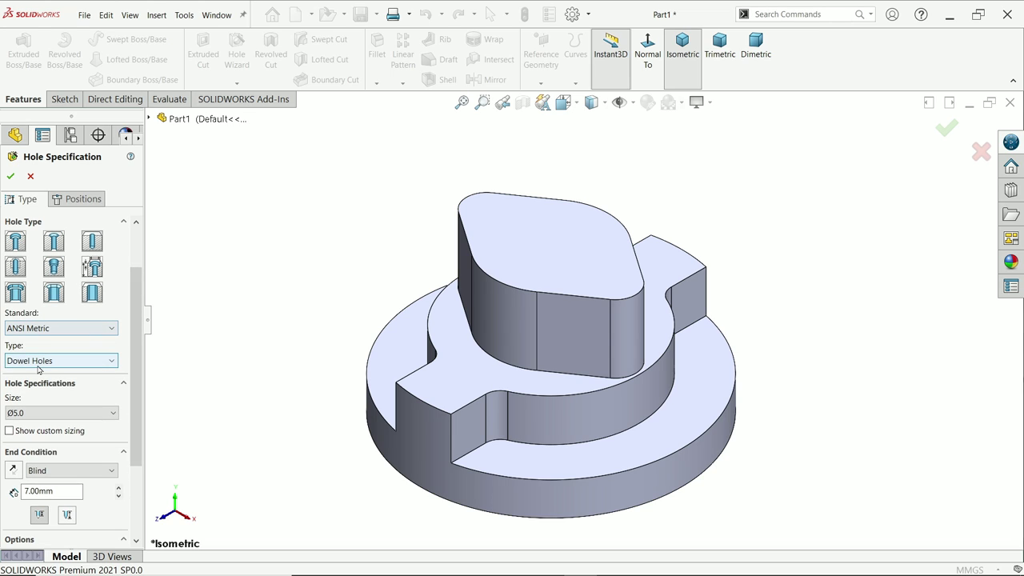
pyautogui.click(24, 415)
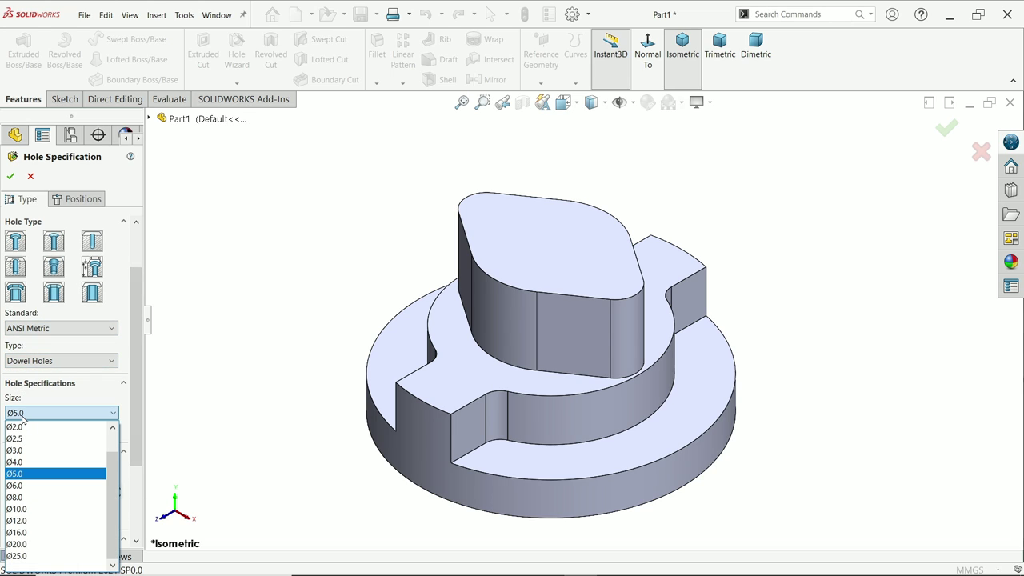
pyautogui.click(24, 416)
pyautogui.scroll(-2, 128, 420)
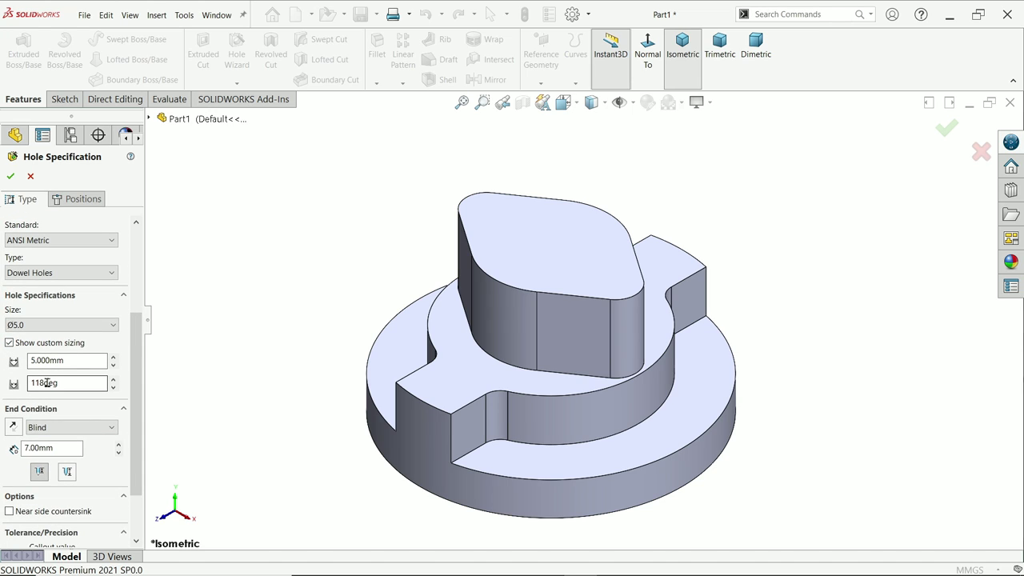
pyautogui.scroll(-2, 45, 383)
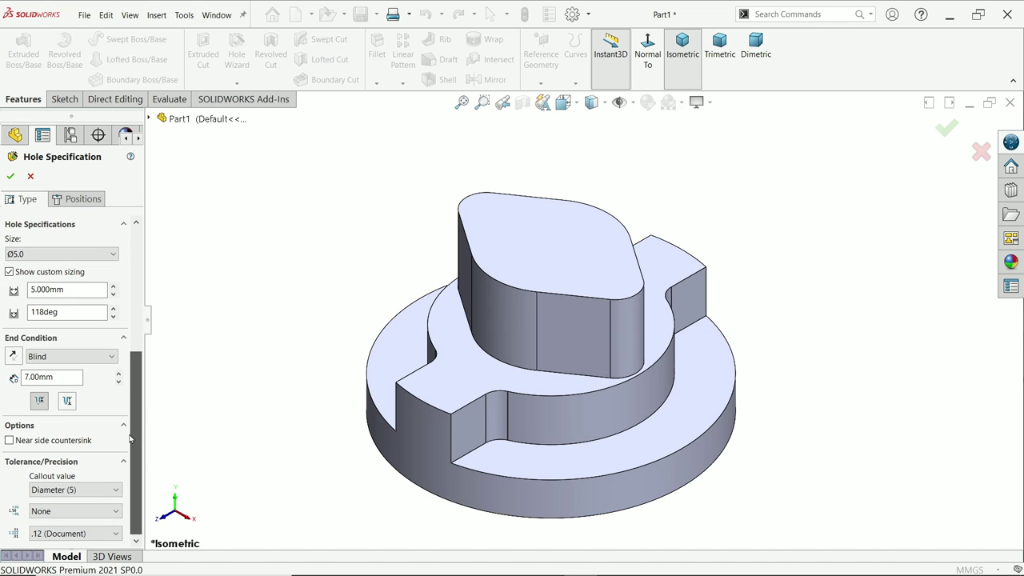
pyautogui.click(45, 357)
pyautogui.click(46, 365)
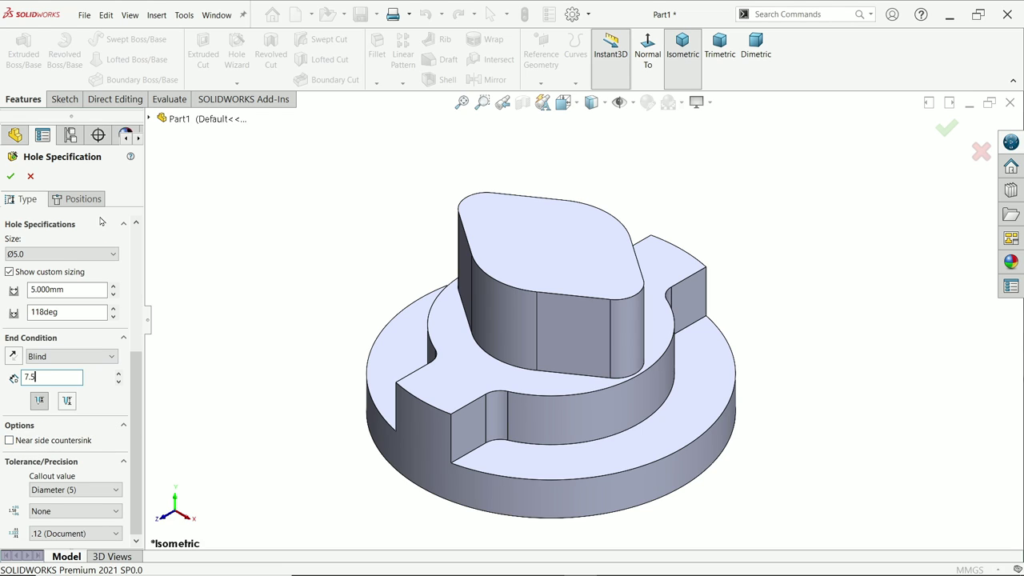
# Place two hole positions on the upper boss's top face, at the arc centres of its right and left rounded ends.
pyautogui.click(83, 199)
pyautogui.click(570, 255)
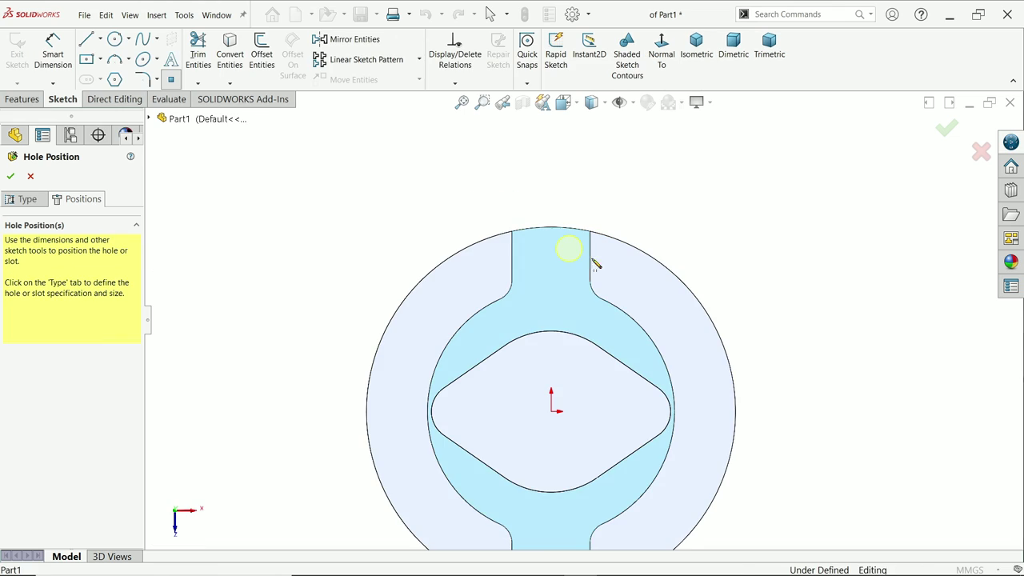
pyautogui.scroll(-1, 668, 424)
pyautogui.scroll(-2, 631, 425)
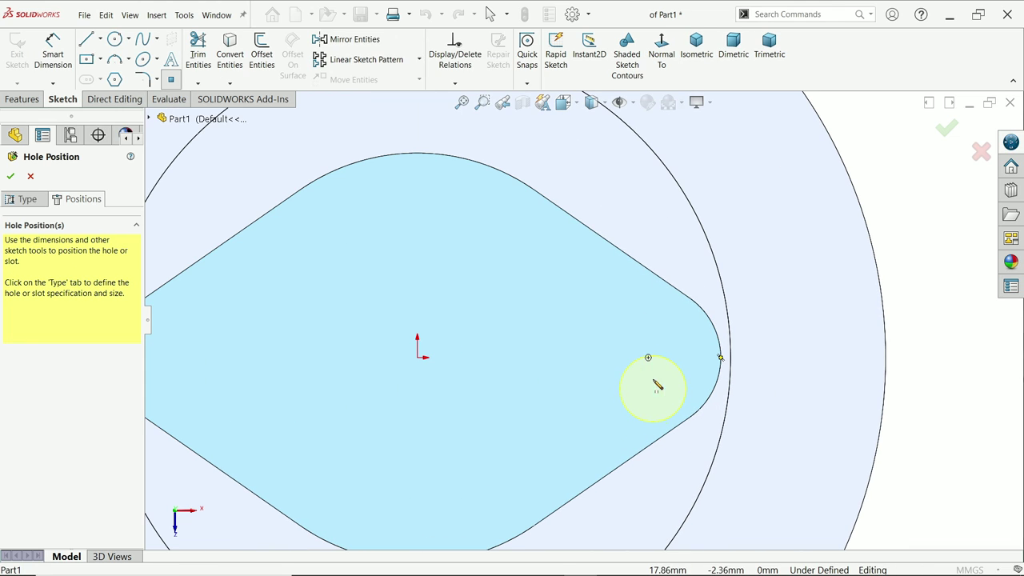
pyautogui.click(650, 360)
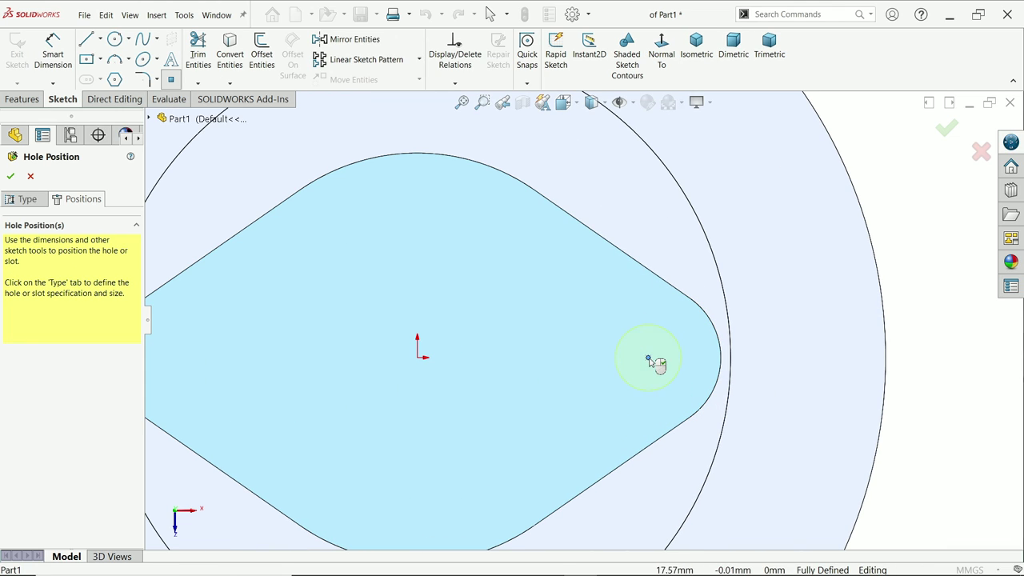
pyautogui.scroll(2, 478, 365)
pyautogui.moveTo(264, 368)
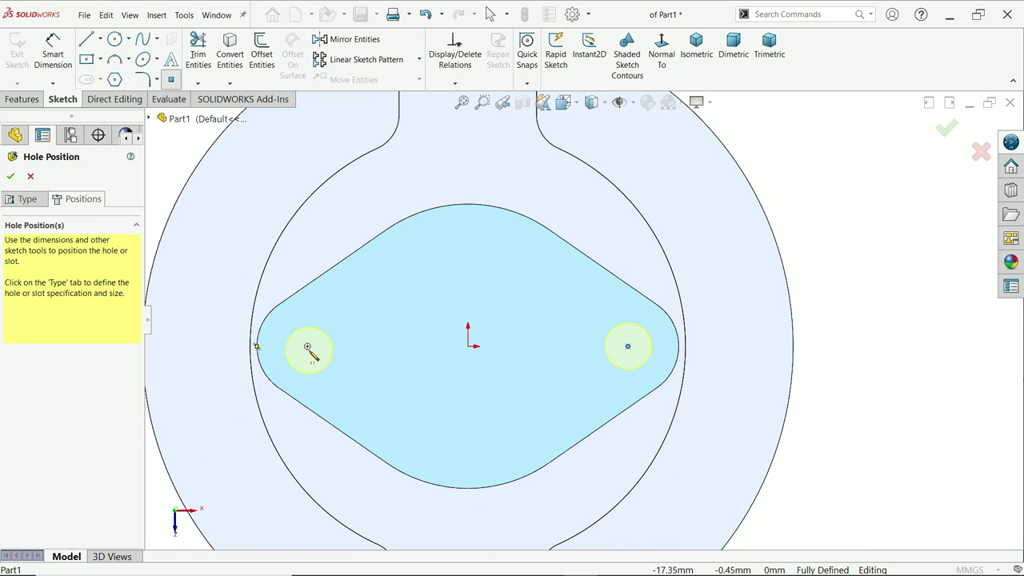
pyautogui.click(308, 347)
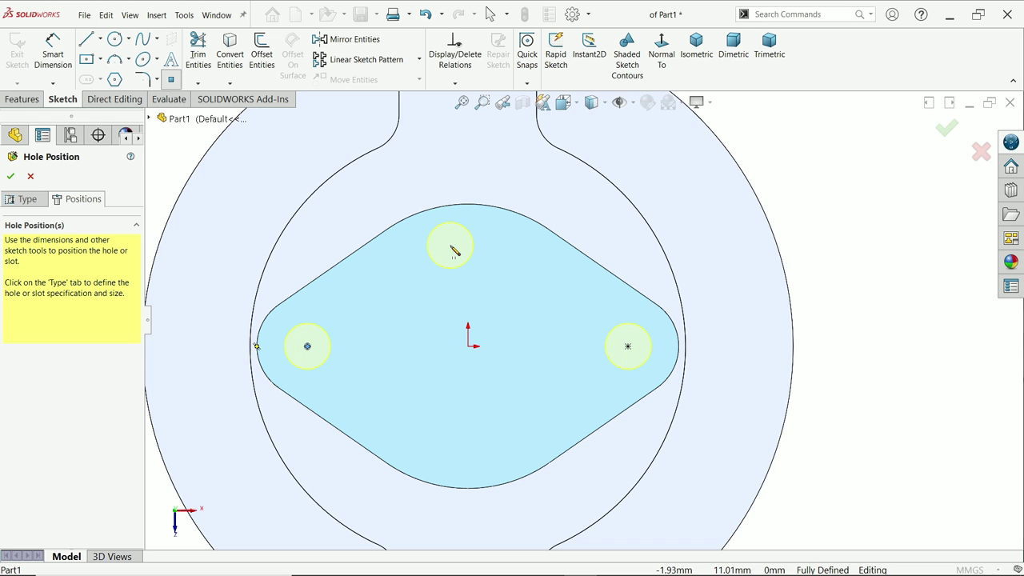
# Complete the two Ø5.0 dowel holes on the upper boss's top face.
pyautogui.scroll(5, 565, 258)
pyautogui.moveTo(747, 359); pyautogui.dragTo(722, 233, button='middle')
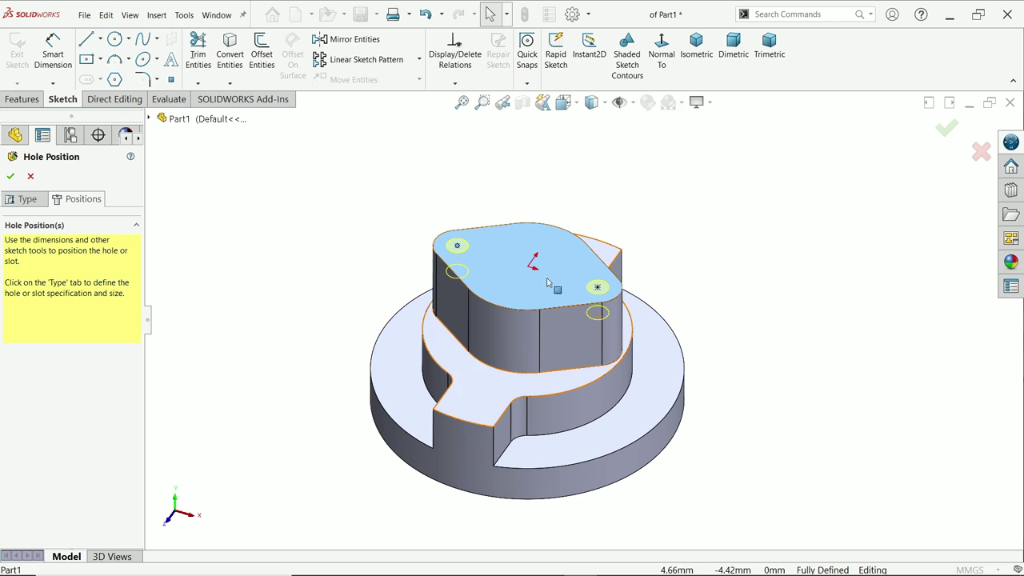
pyautogui.scroll(-2, 604, 268)
pyautogui.click(11, 177)
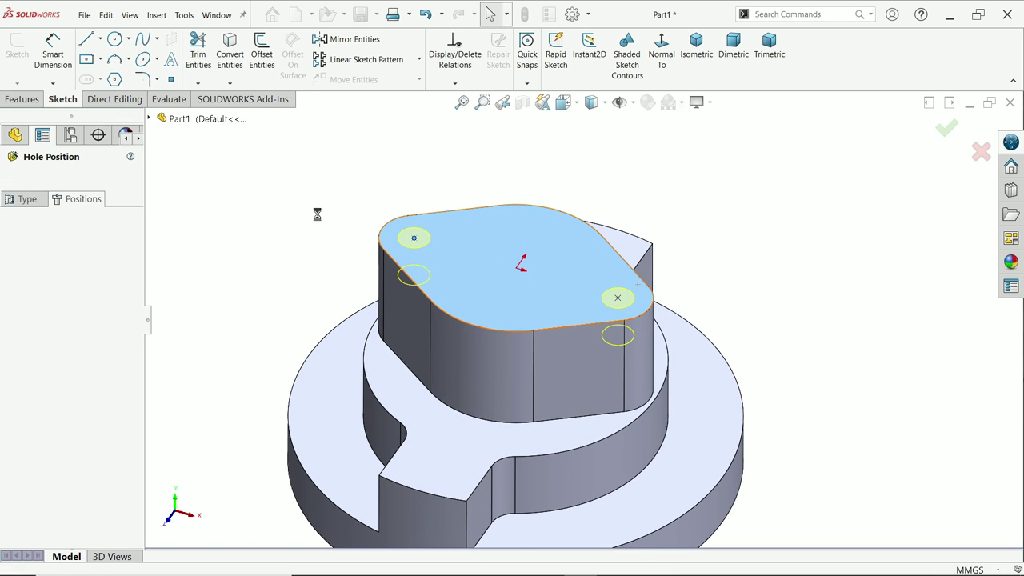
pyautogui.moveTo(307, 213)
pyautogui.mouseDown(button='middle')
pyautogui.moveTo(316, 272)
pyautogui.moveTo(293, 336)
pyautogui.moveTo(331, 265)
pyautogui.moveTo(301, 217)
pyautogui.mouseUp(button='middle')
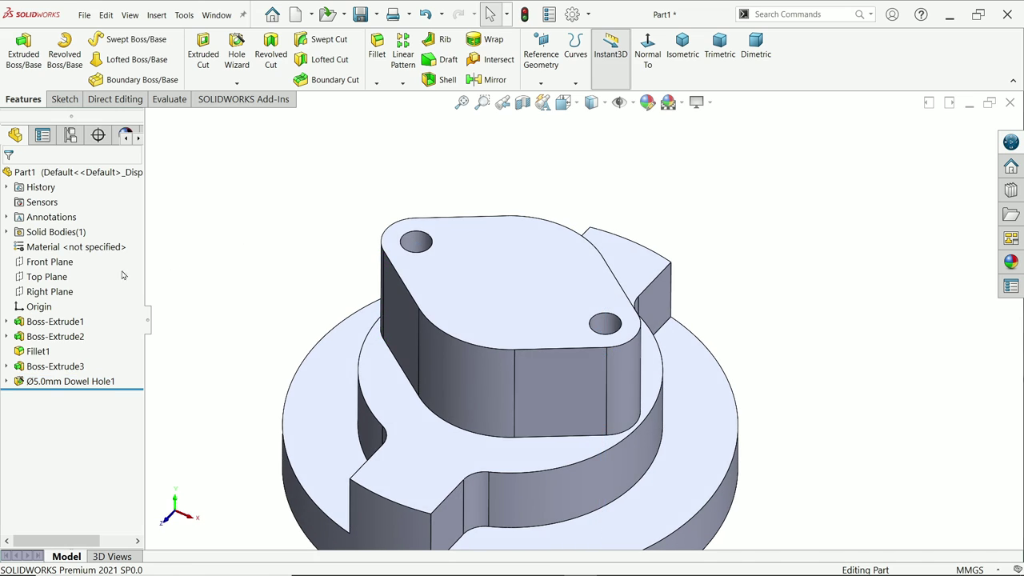
# Inspect the dowel holes in a section view through the Front Plane, close the section and restore the isometric view.
pyautogui.click(50, 291)
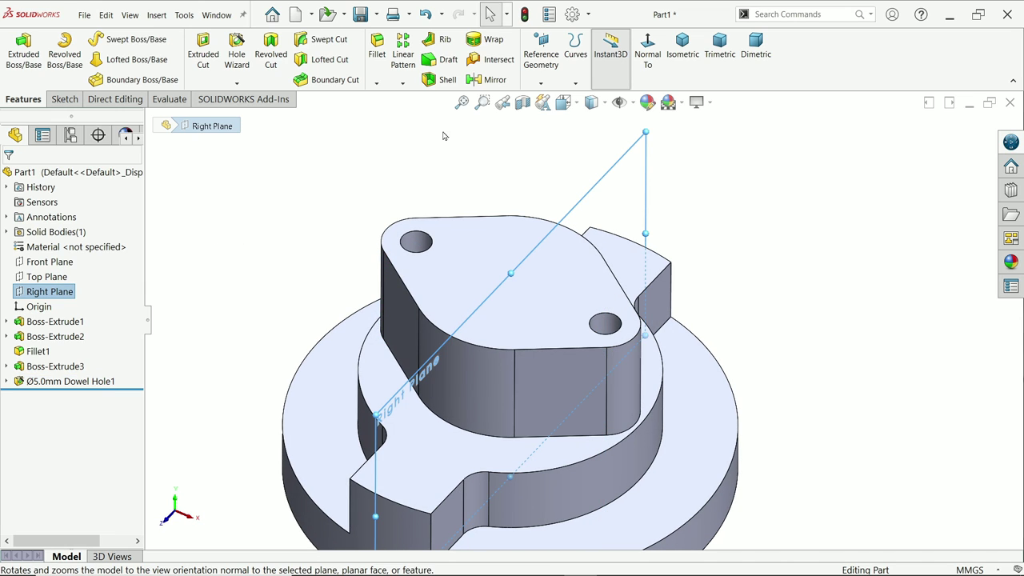
pyautogui.click(56, 261)
pyautogui.click(522, 102)
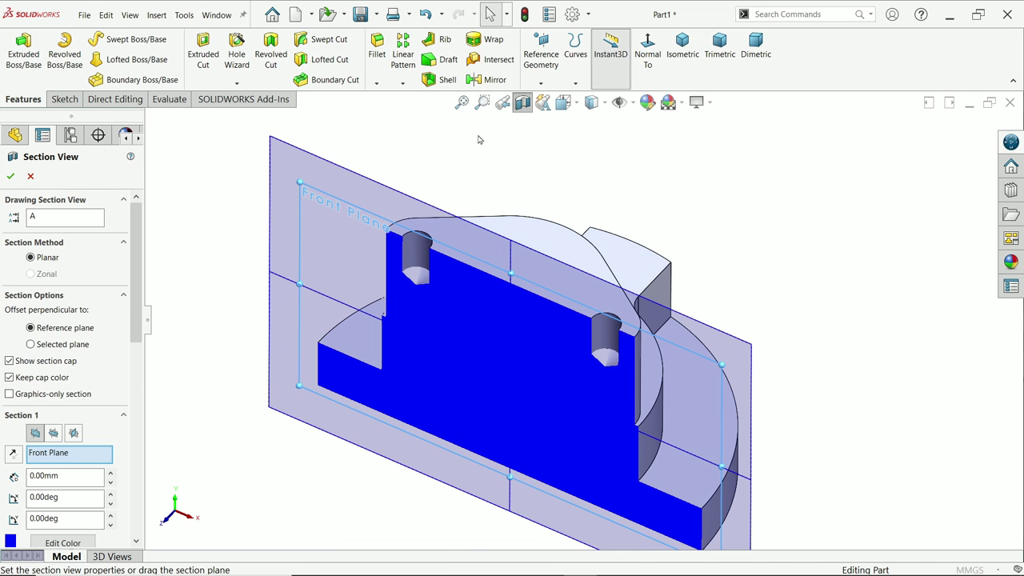
pyautogui.press('Return')
pyautogui.scroll(-3, 404, 308)
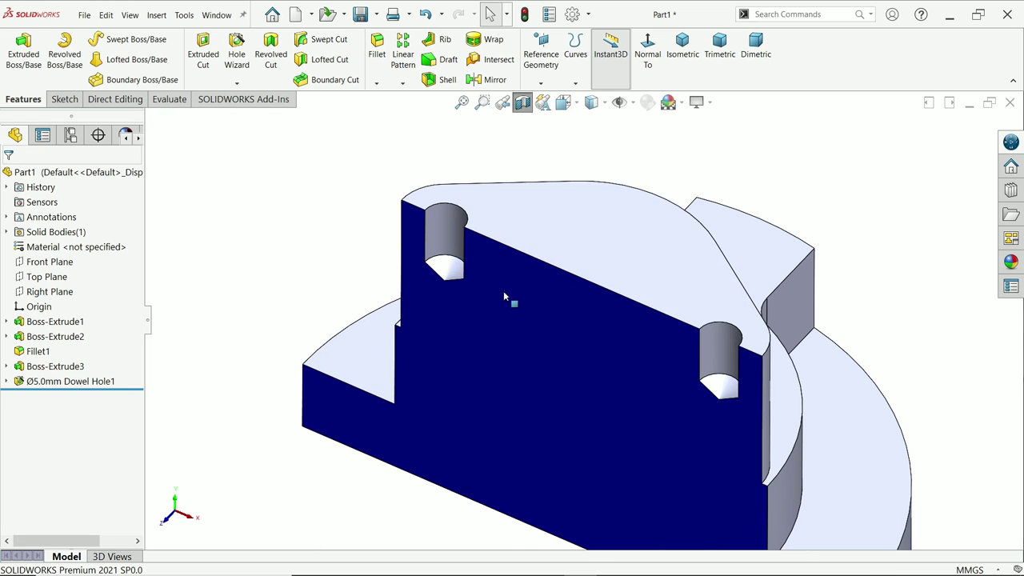
pyautogui.moveTo(504, 297); pyautogui.dragTo(510, 240, button='middle')
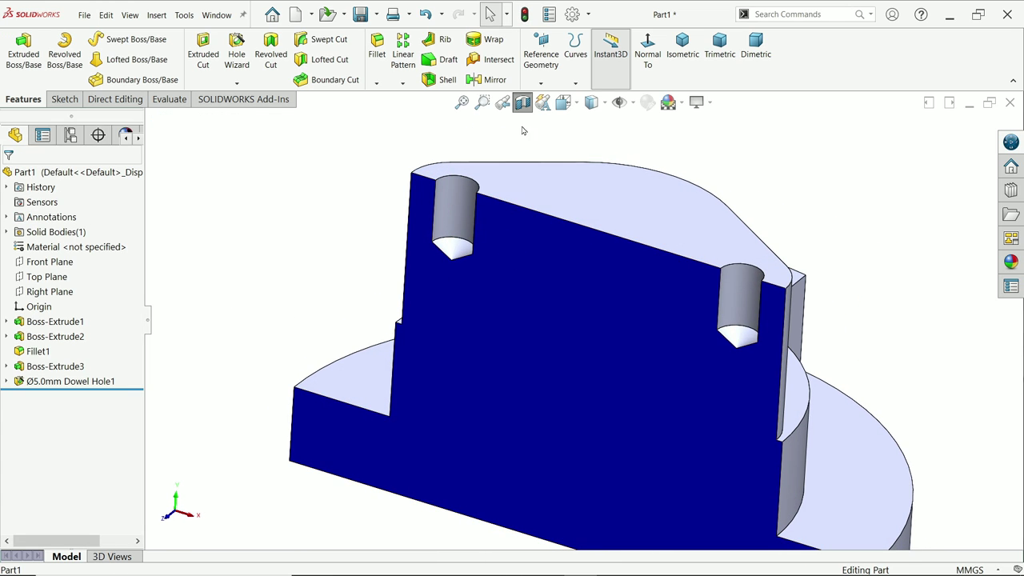
pyautogui.click(523, 102)
pyautogui.click(687, 50)
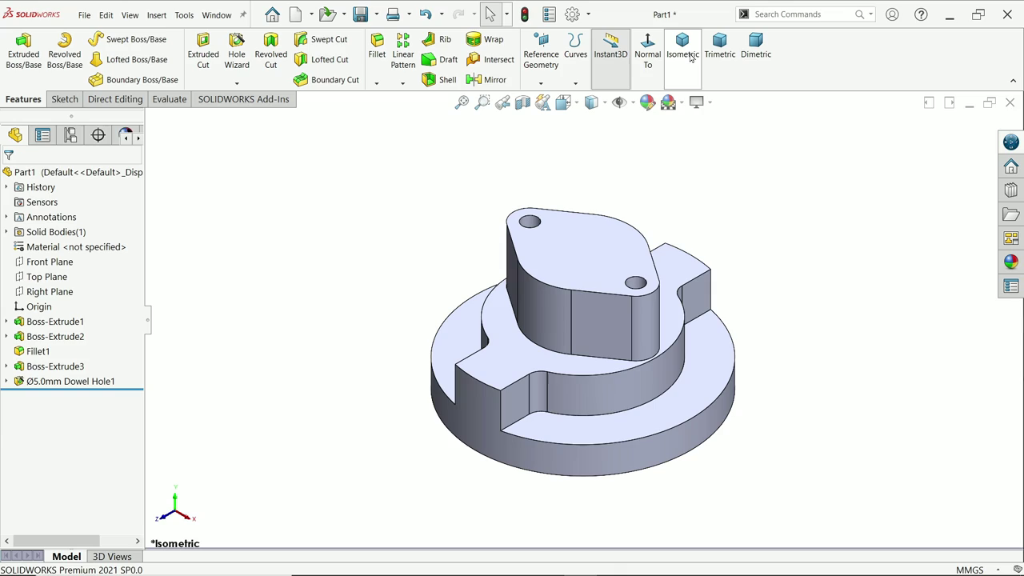
# Switch to the Exercise 172 drawing, examine the central bore dimensions in sections A-A and B-B, and return to the part.
pyautogui.hotkey('alt', 'Tab')
pyautogui.scroll(5, 657, 475)
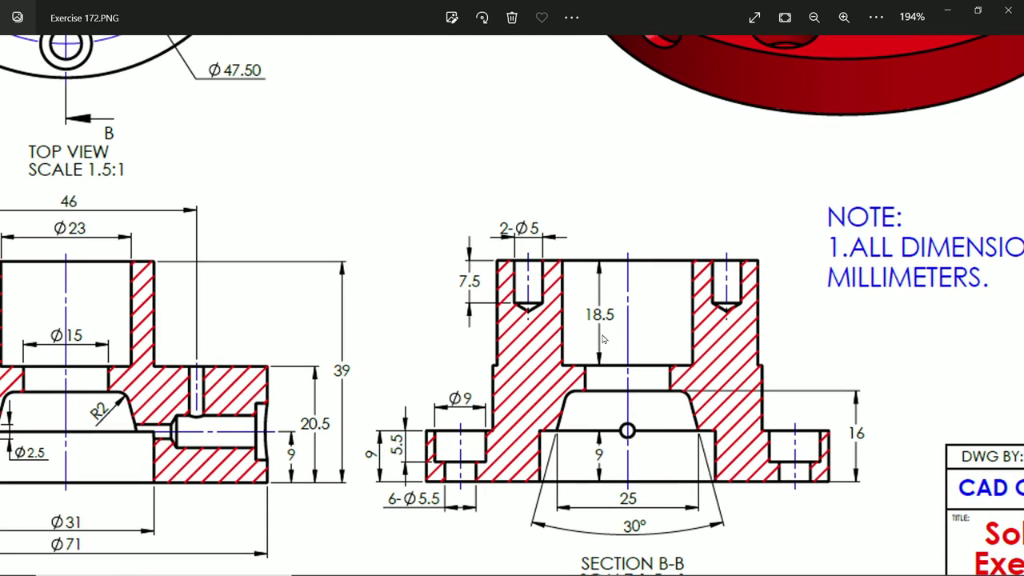
pyautogui.moveTo(606, 318); pyautogui.dragTo(638, 318)
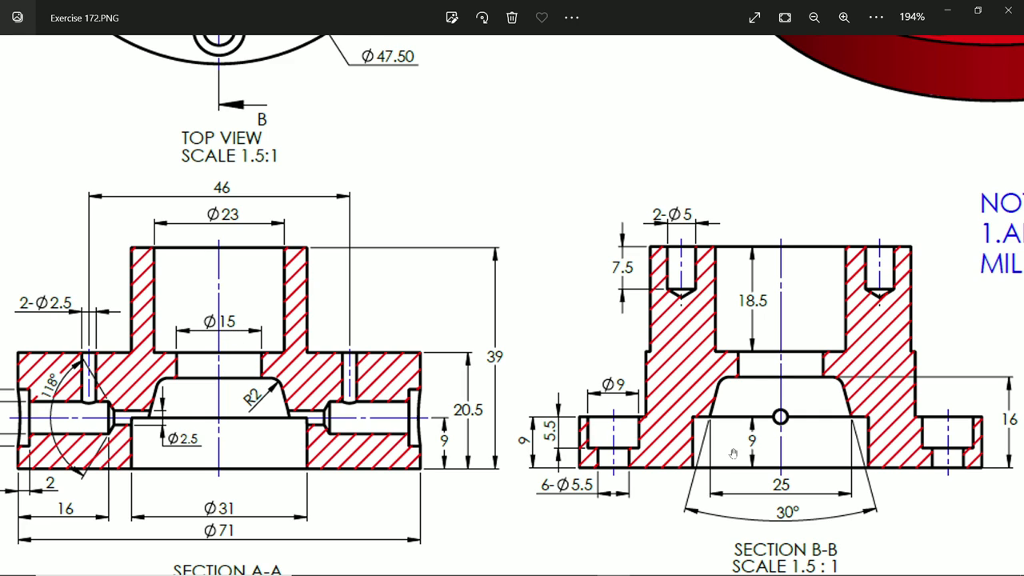
pyautogui.moveTo(396, 437); pyautogui.dragTo(417, 412)
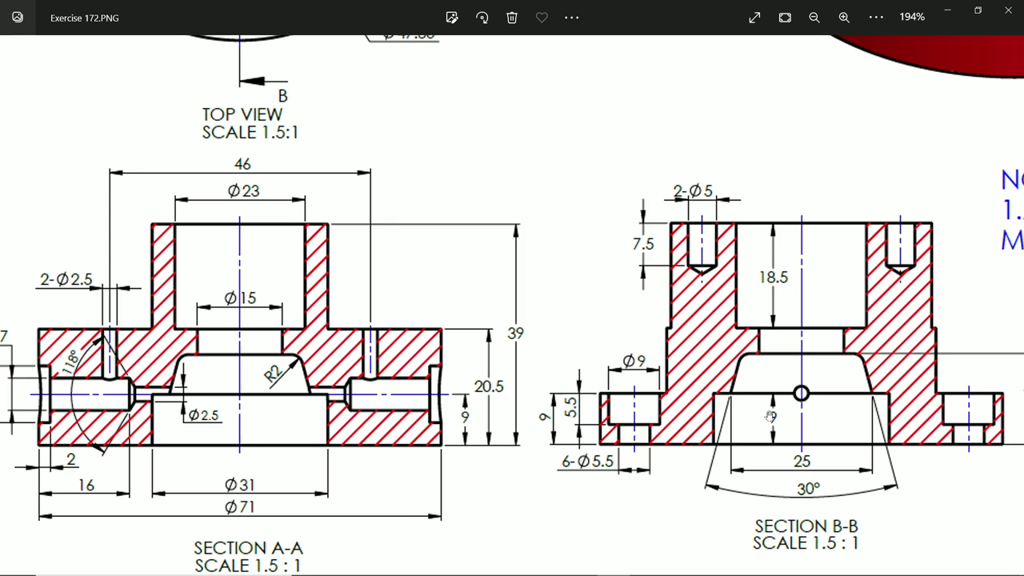
pyautogui.moveTo(769, 416); pyautogui.dragTo(708, 417)
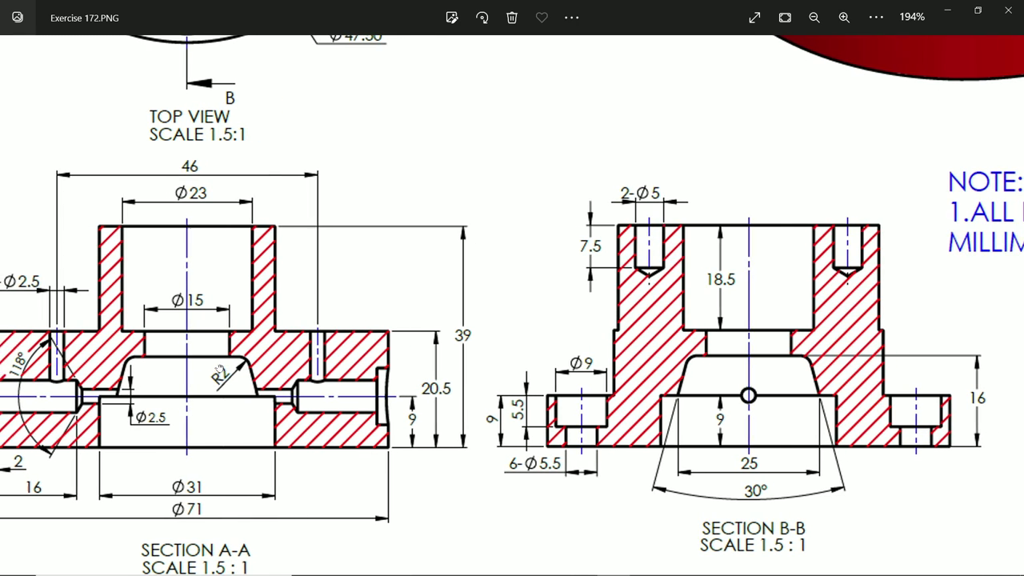
pyautogui.moveTo(536, 420); pyautogui.dragTo(503, 417)
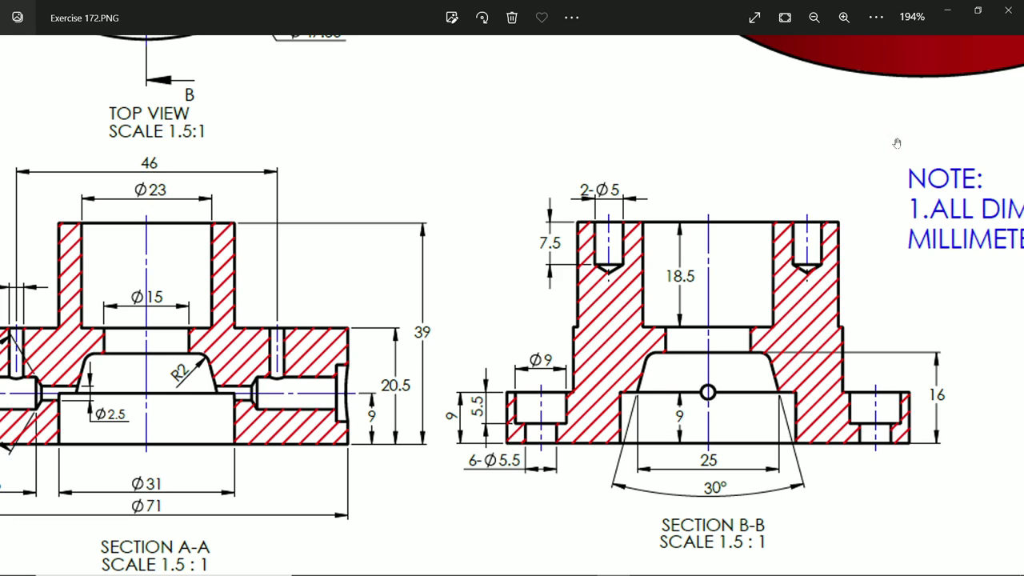
pyautogui.click(946, 14)
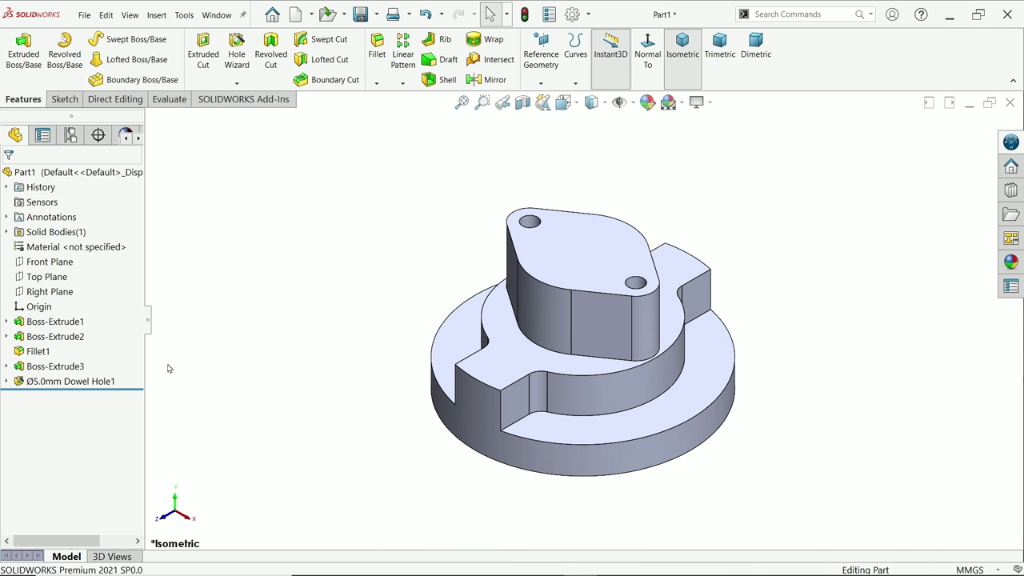
# Start a sketch on the Right Plane and draw a vertical centerline from the origin to the upper boss's top edge.
pyautogui.click(49, 293)
pyautogui.click(63, 309)
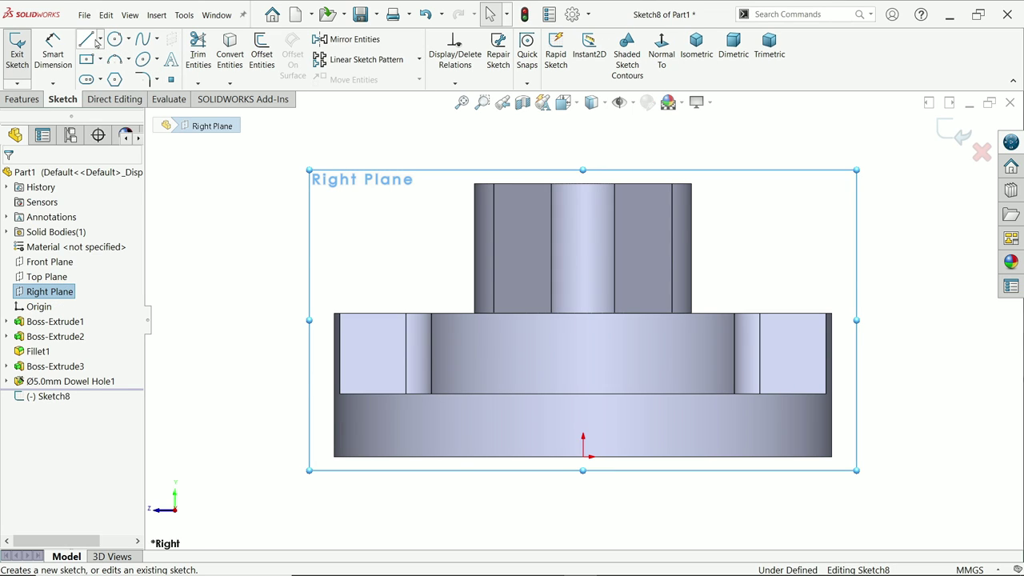
pyautogui.click(100, 40)
pyautogui.click(108, 70)
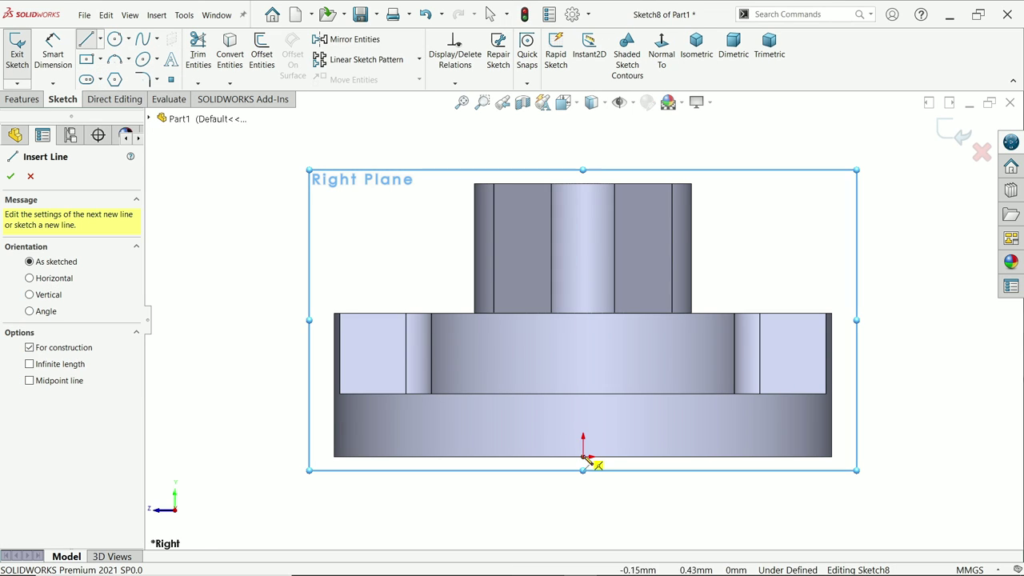
pyautogui.click(582, 456)
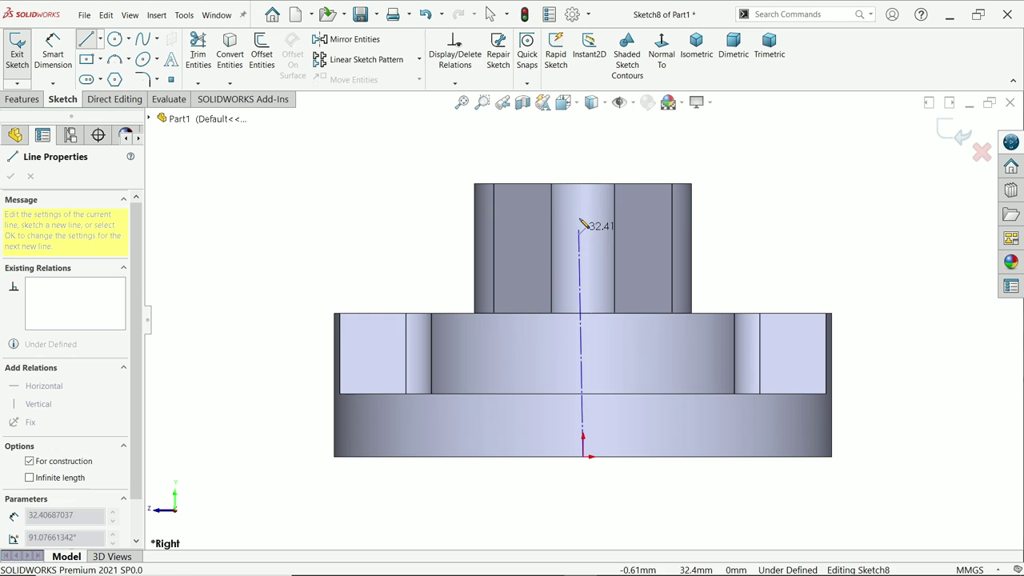
pyautogui.click(582, 184)
pyautogui.rightClick(606, 166)
pyautogui.click(627, 168)
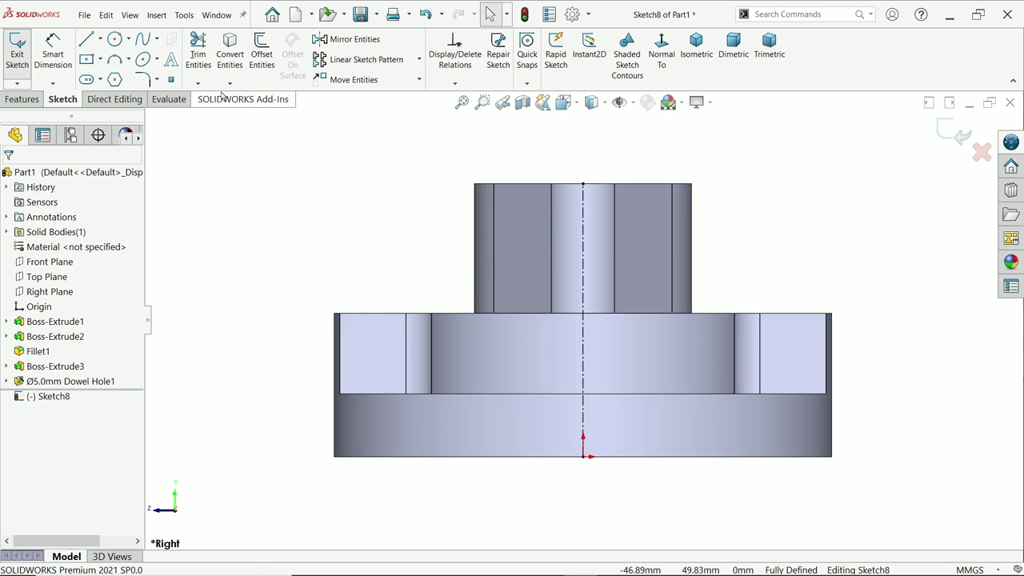
# Sketch the upper bore profile from the centerline's top: about 11 mm outward, 18.5 mm down, about 4 mm inward and about 3 mm down.
pyautogui.click(86, 39)
pyautogui.scroll(-1, 632, 336)
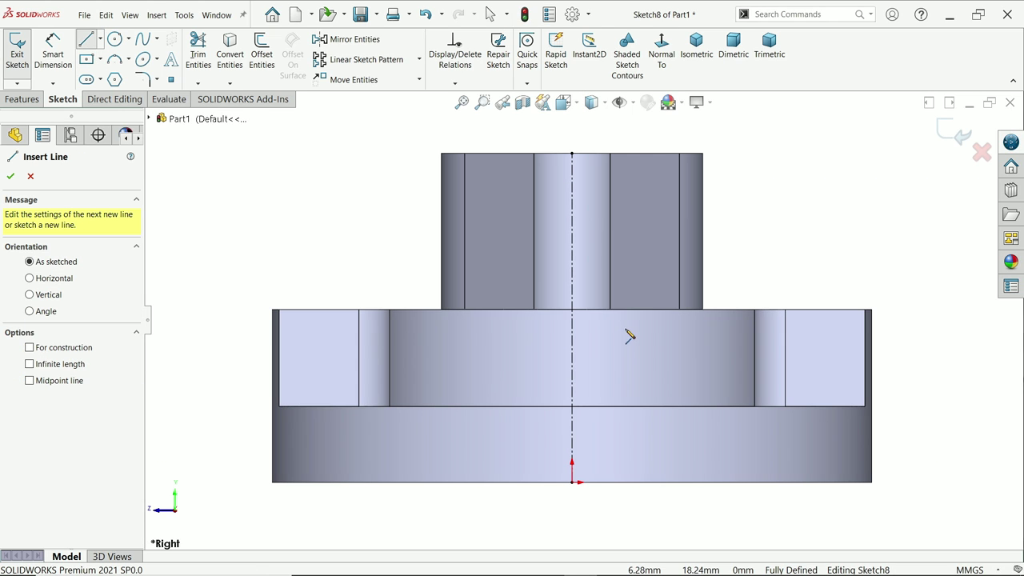
pyautogui.click(571, 153)
pyautogui.click(667, 153)
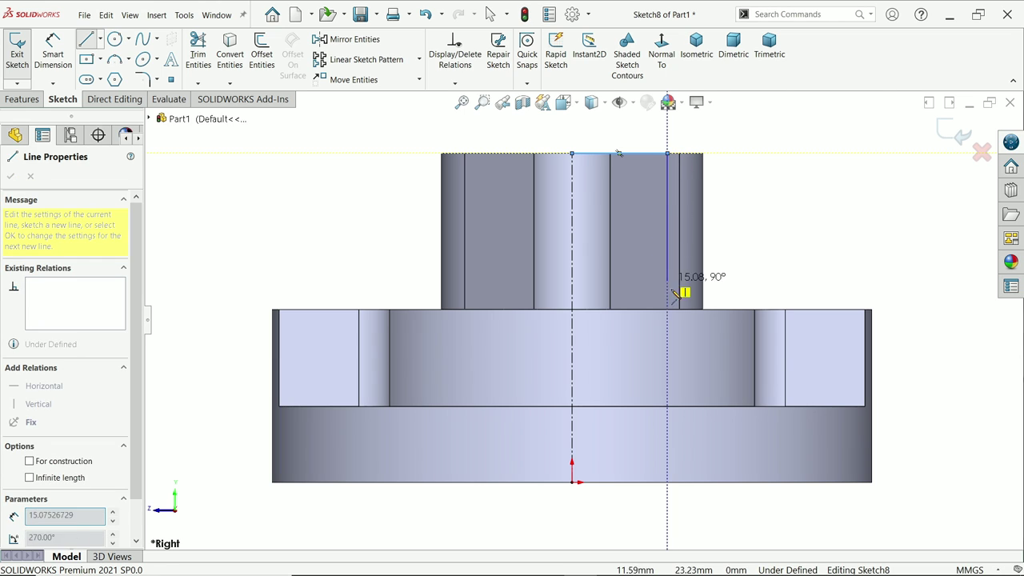
pyautogui.click(669, 311)
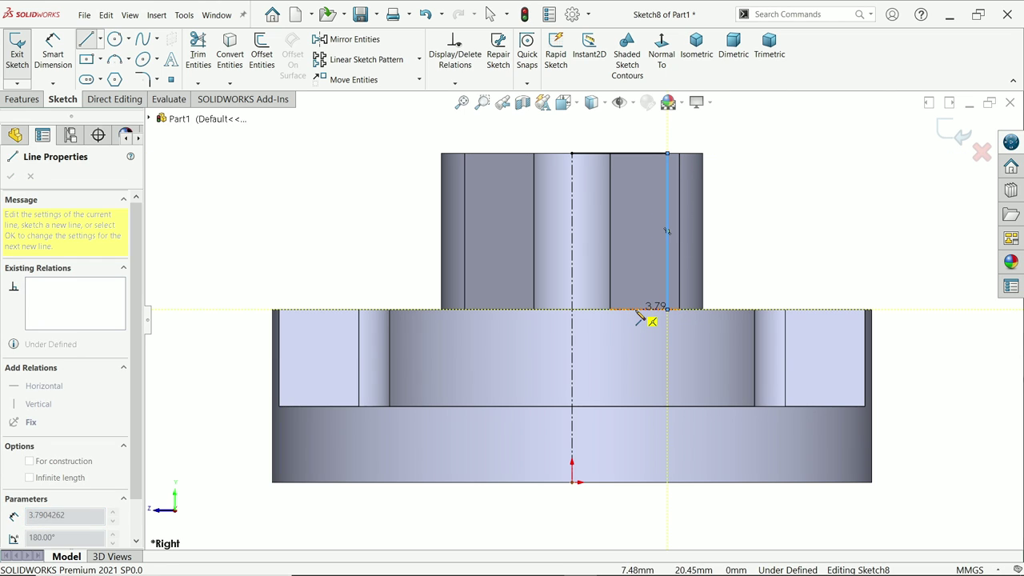
pyautogui.click(641, 341)
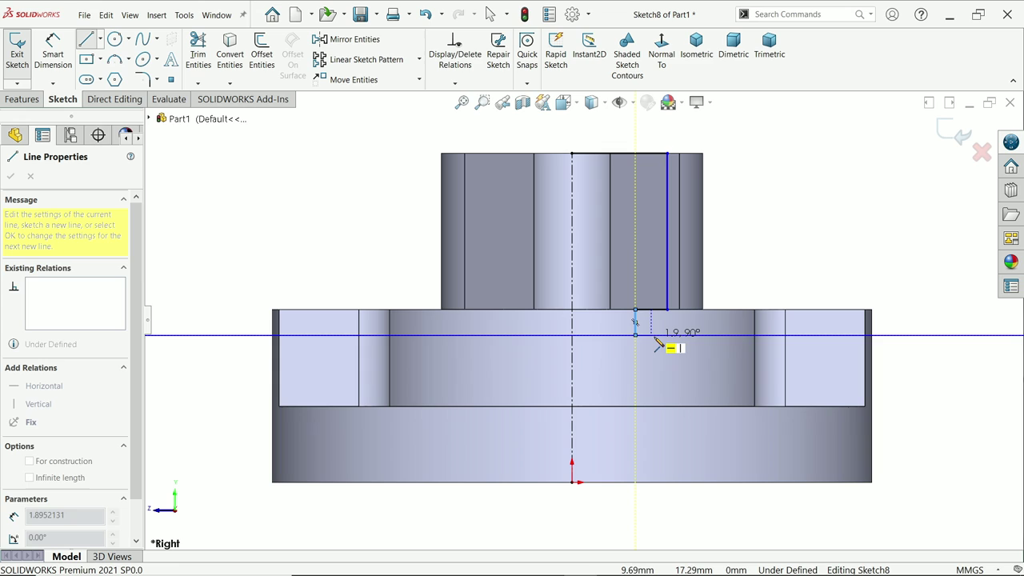
# Continue the profile with a short outward line, a slanted line to the flange's top level, an outward step, and lines down and back to the origin.
pyautogui.click(663, 343)
pyautogui.click(661, 337)
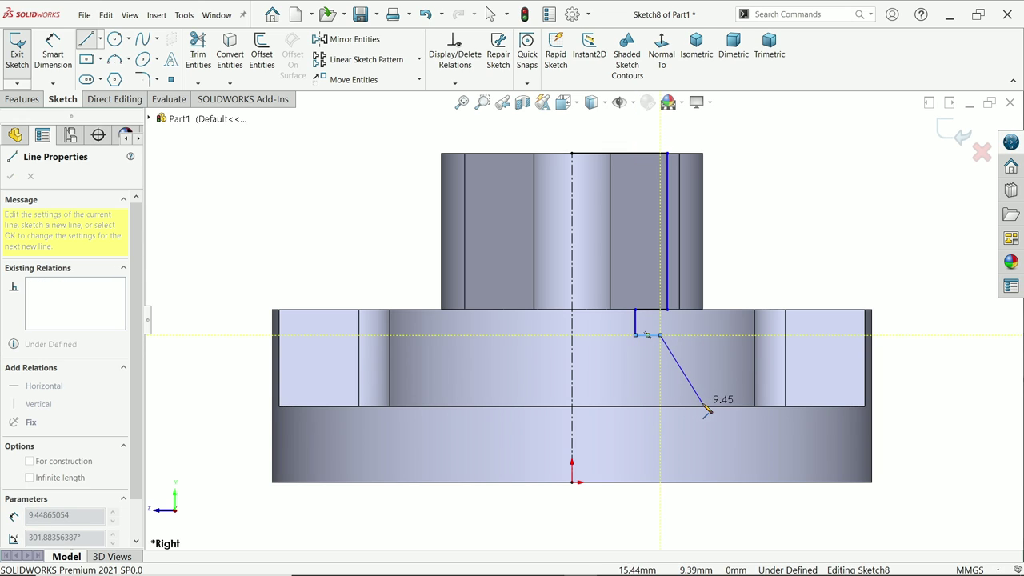
pyautogui.click(711, 409)
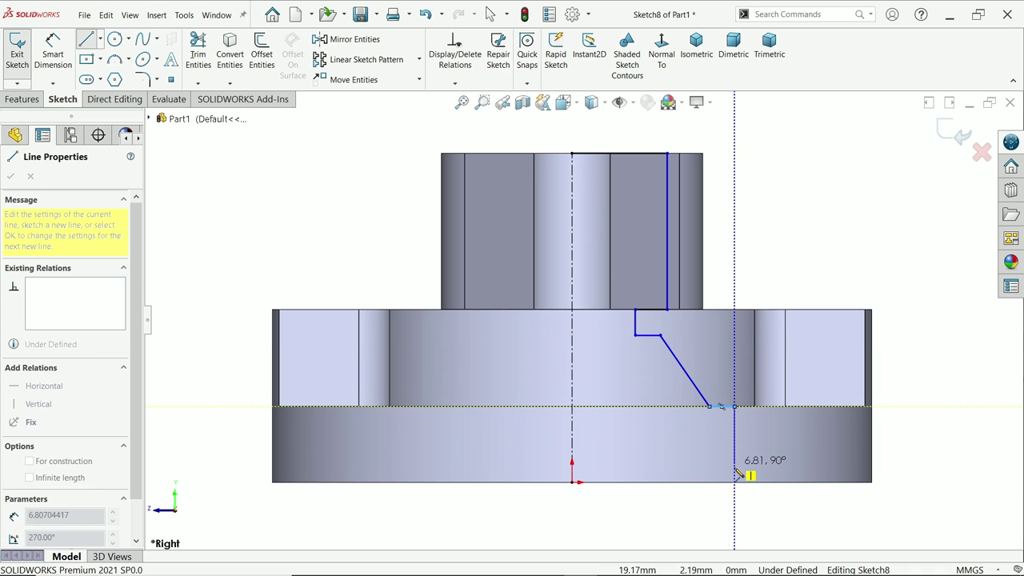
pyautogui.click(735, 482)
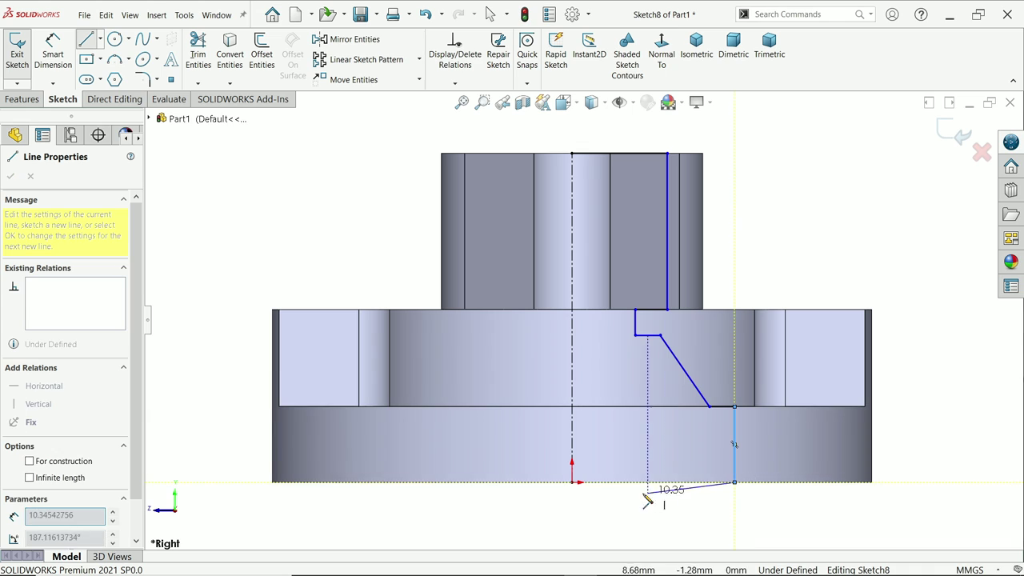
pyautogui.click(573, 483)
pyautogui.rightClick(375, 252)
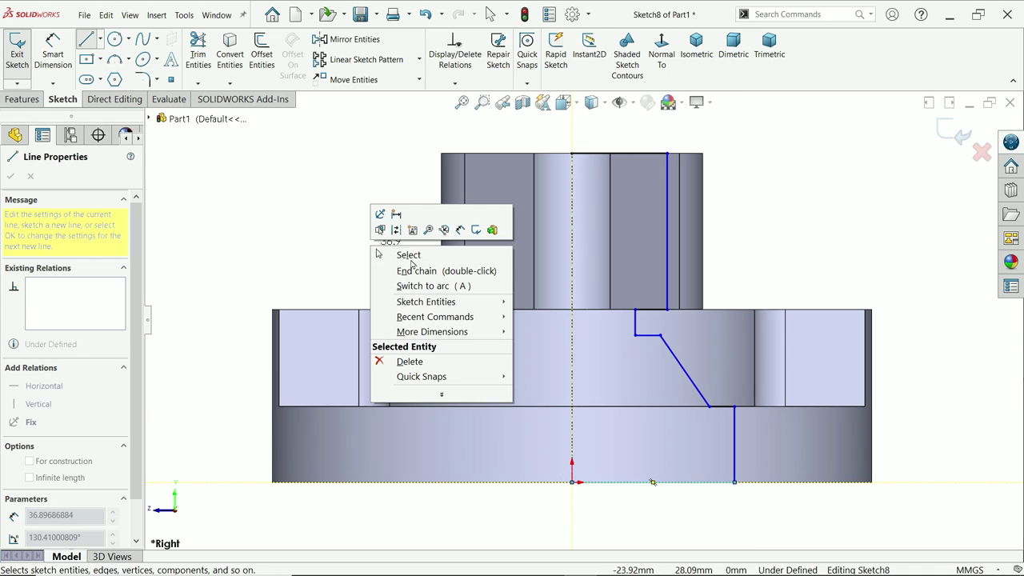
pyautogui.click(410, 256)
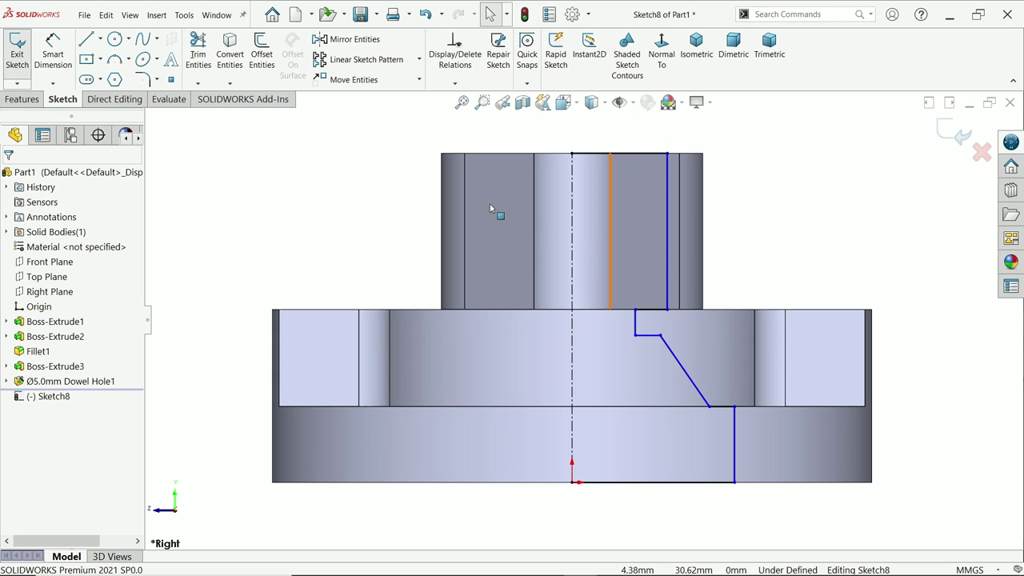
# Dimension the upper bore line across the centerline as a 23 mm diameter.
pyautogui.click(53, 59)
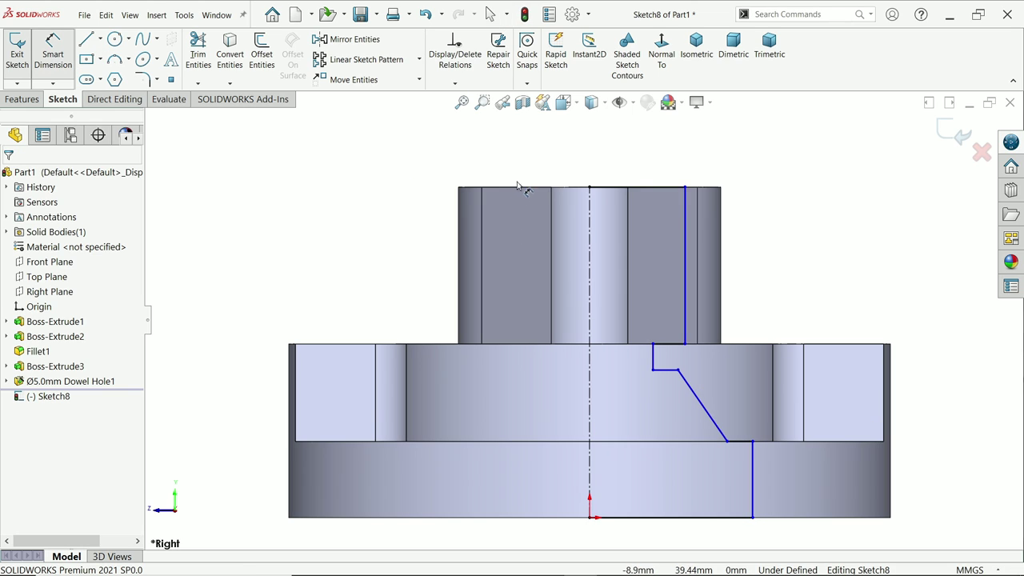
pyautogui.click(685, 202)
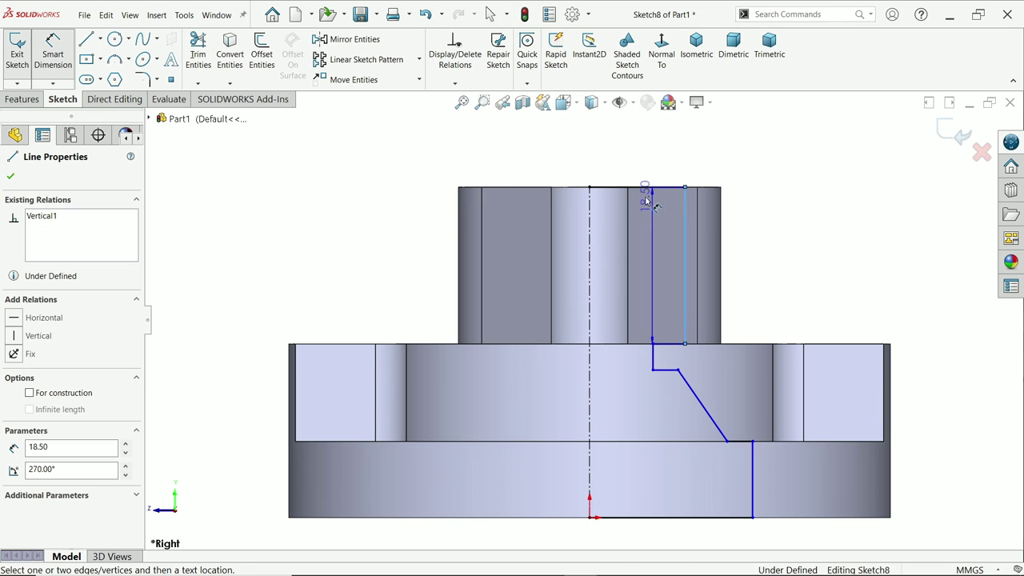
pyautogui.click(593, 201)
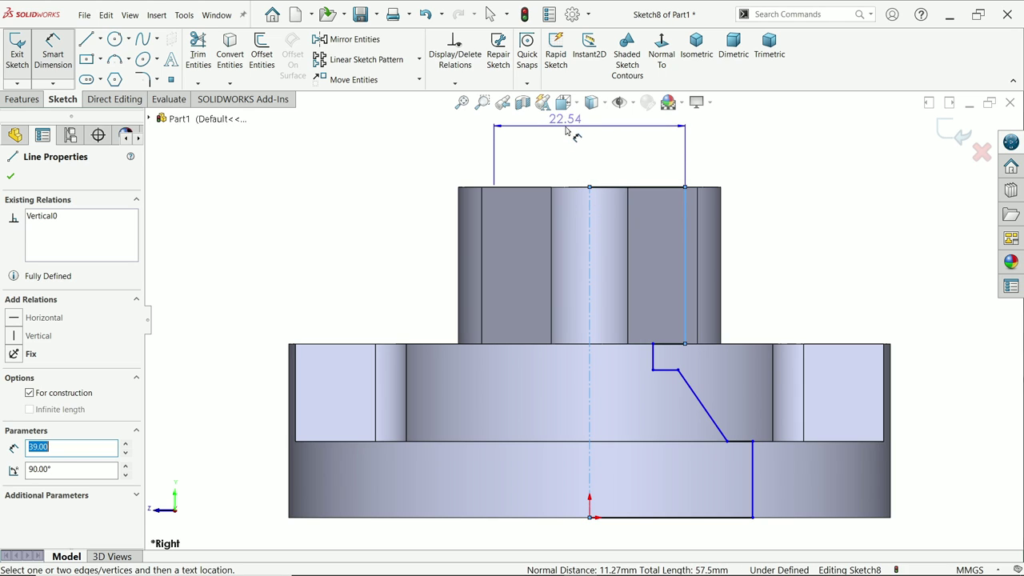
pyautogui.click(576, 152)
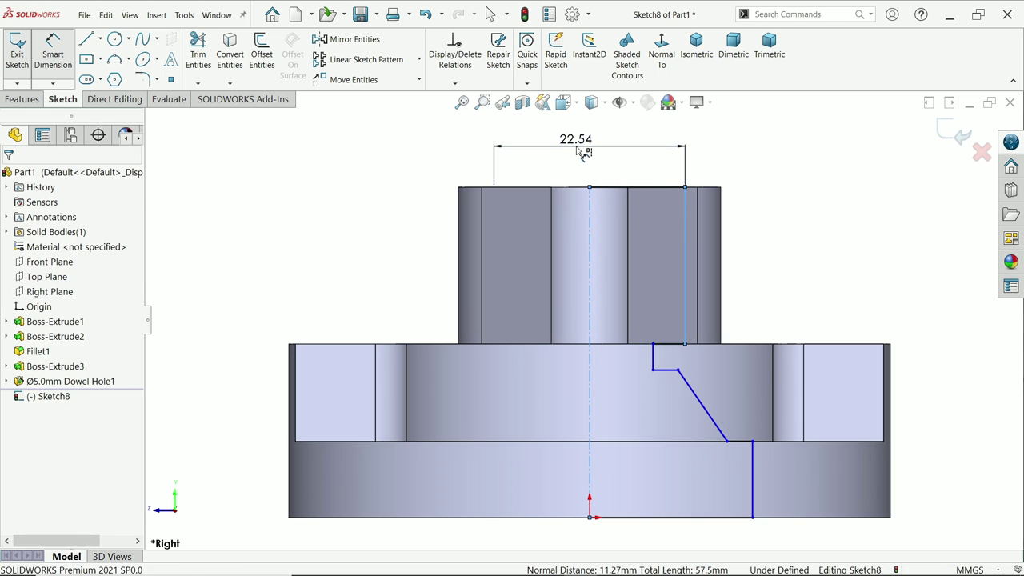
pyautogui.press('Return')
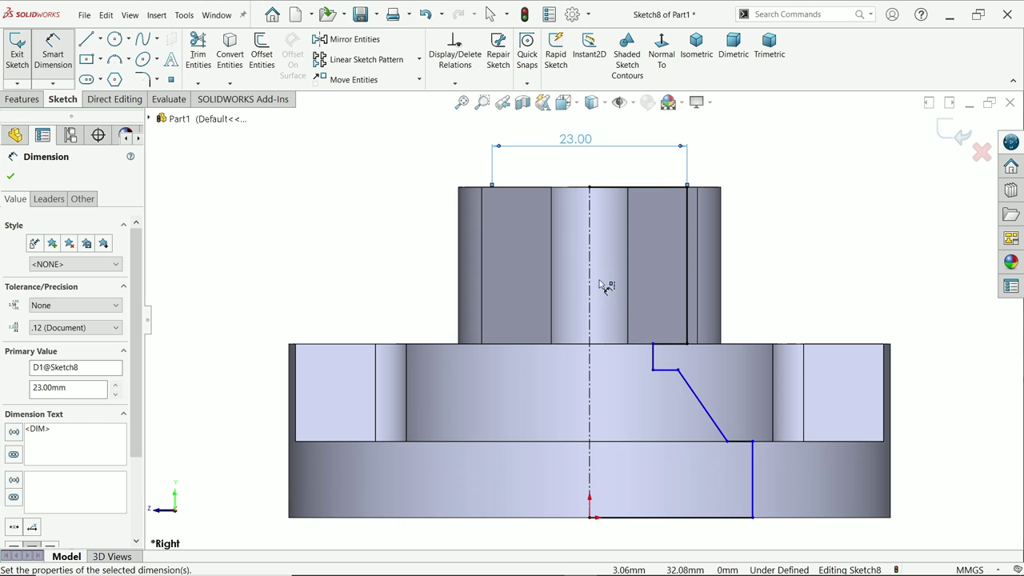
# Dimension the short vertical neck line below the upper bore across the centerline as a 15 mm diameter.
pyautogui.scroll(-2, 608, 296)
pyautogui.click(672, 373)
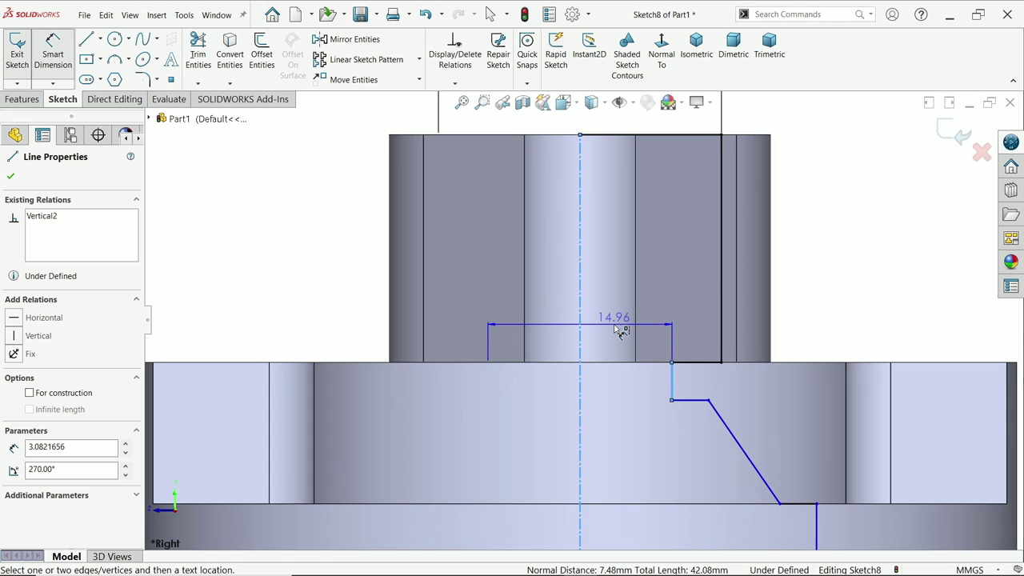
pyautogui.click(622, 330)
pyautogui.write('15')
pyautogui.press('Return')
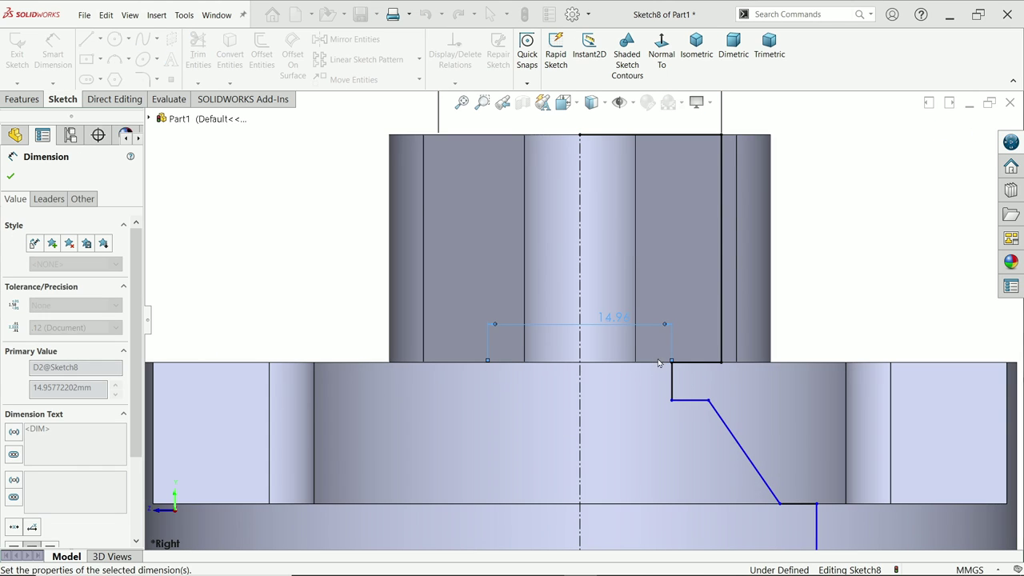
pyautogui.scroll(2, 686, 388)
pyautogui.scroll(1, 658, 400)
pyautogui.scroll(-2, 679, 427)
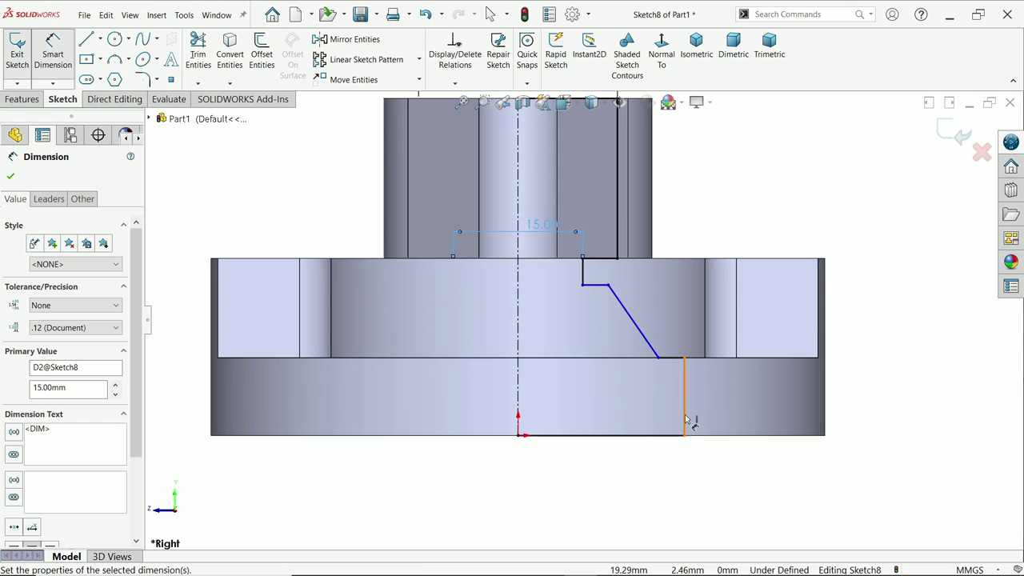
# Dimension the profile's lowest outer vertical line across the centerline as a 31 mm diameter.
pyautogui.click(685, 420)
pyautogui.click(528, 491)
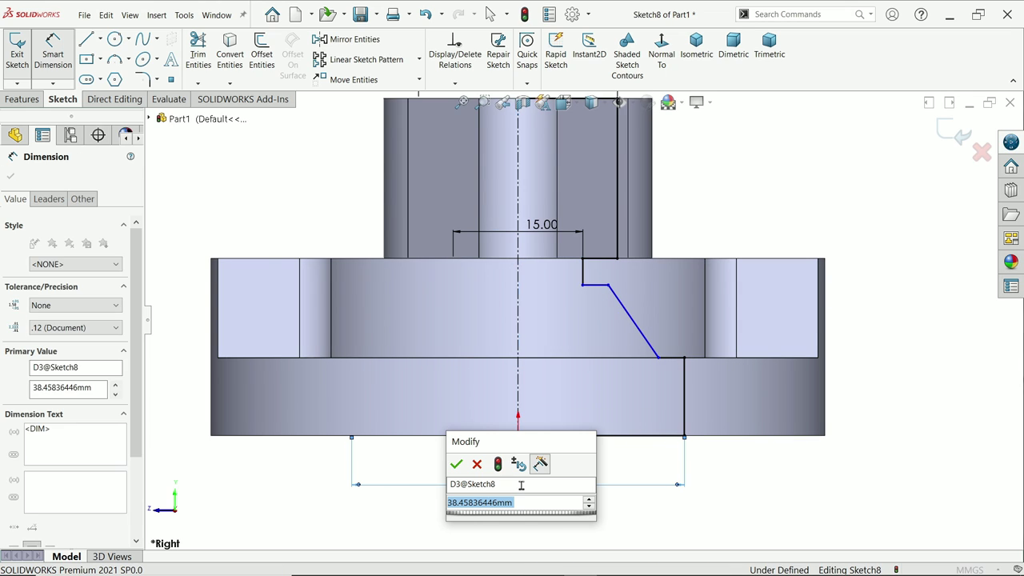
pyautogui.press('Return')
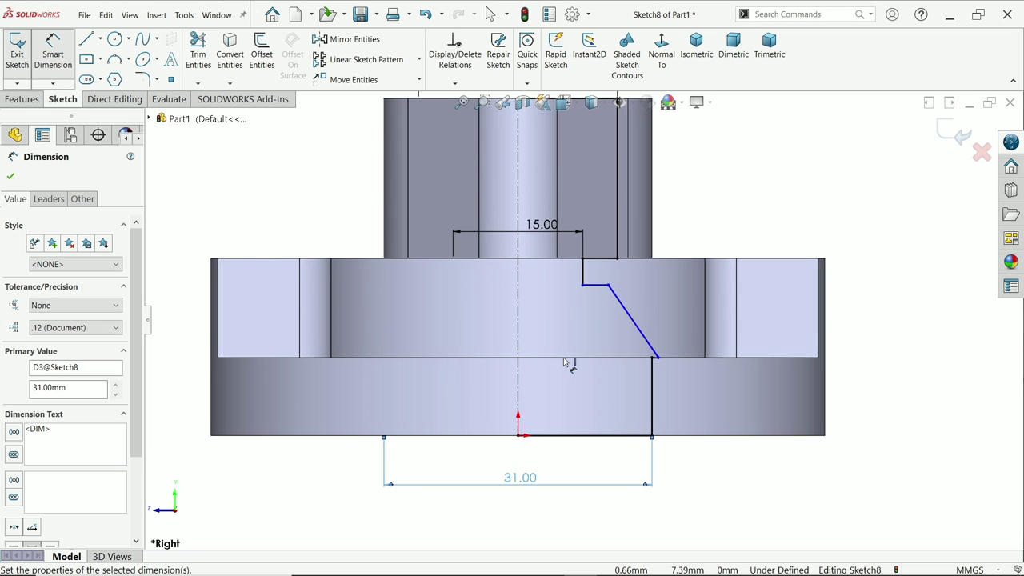
# Dimension the slanted line's lower endpoint across the centerline as a 25 mm diameter and finish dimensioning.
pyautogui.scroll(-1, 579, 370)
pyautogui.click(711, 351)
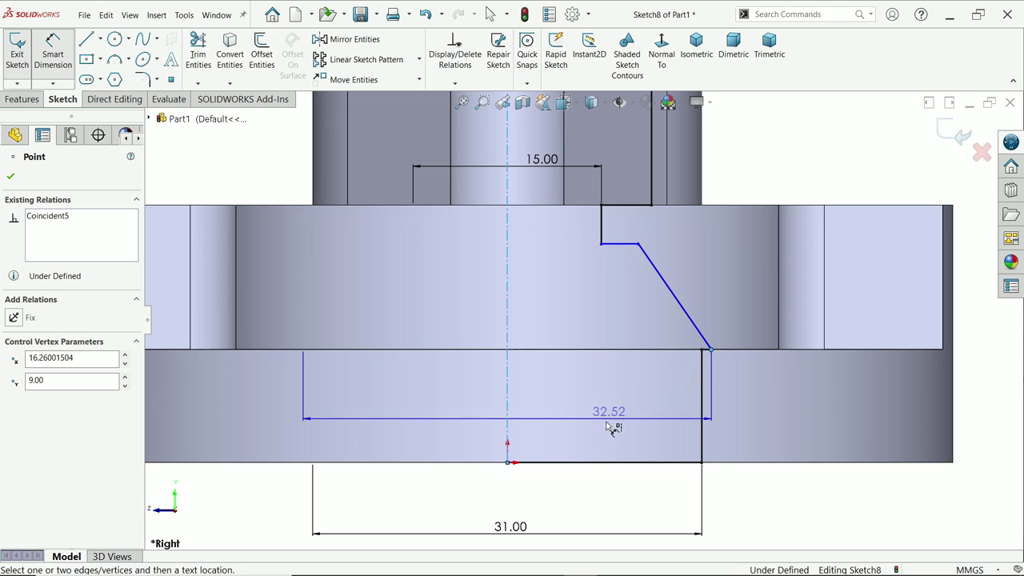
pyautogui.scroll(1, 528, 480)
pyautogui.click(527, 471)
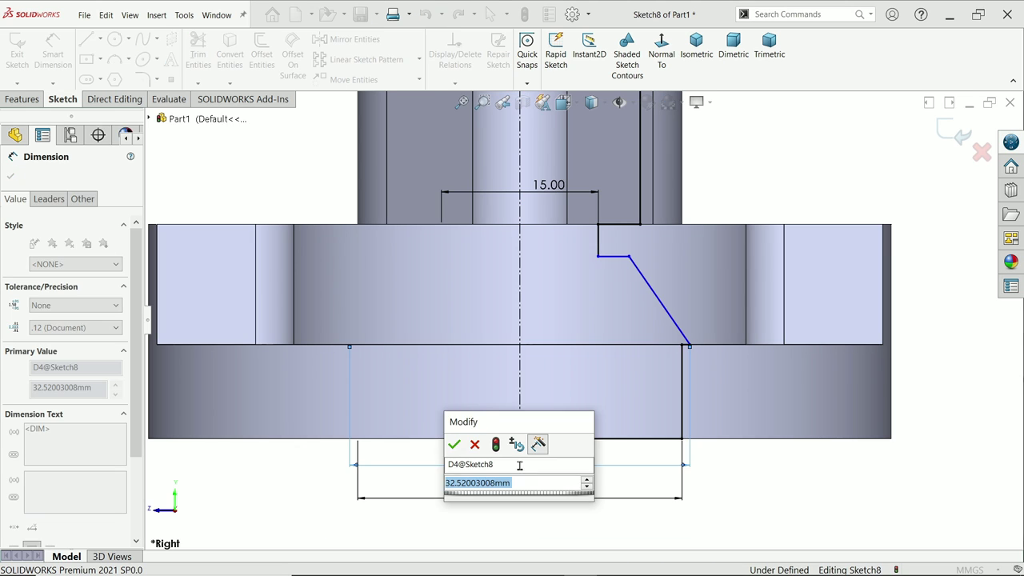
pyautogui.write('25')
pyautogui.press('Return')
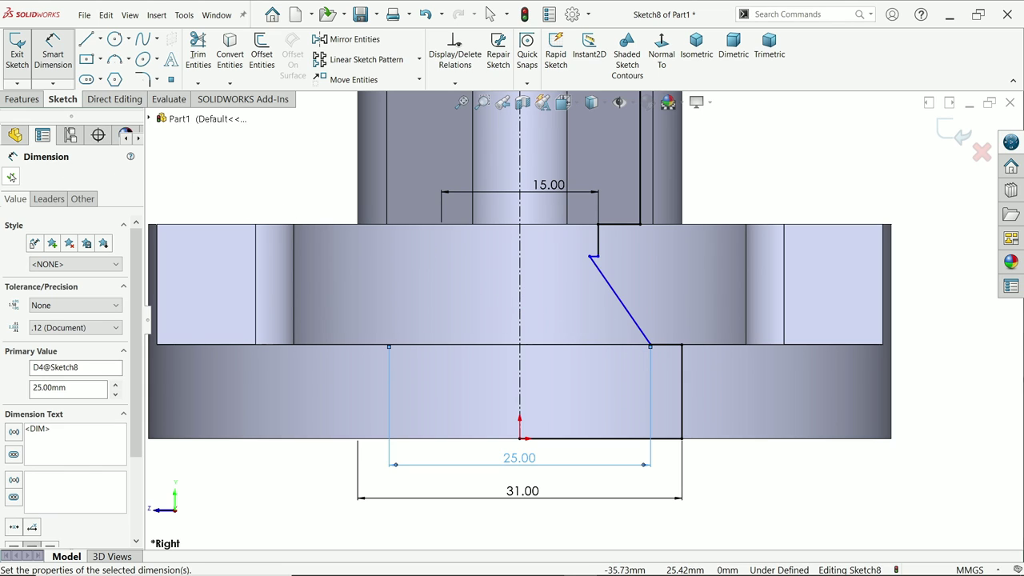
pyautogui.click(11, 177)
# Move the slanted line's upper endpoint outward past the neck line, to about 10.4 mm from the axis and 15.6 mm above the base.
pyautogui.scroll(-2, 457, 247)
pyautogui.moveTo(648, 269)
pyautogui.mouseDown()
pyautogui.moveTo(693, 272)
pyautogui.moveTo(705, 296)
pyautogui.mouseUp()
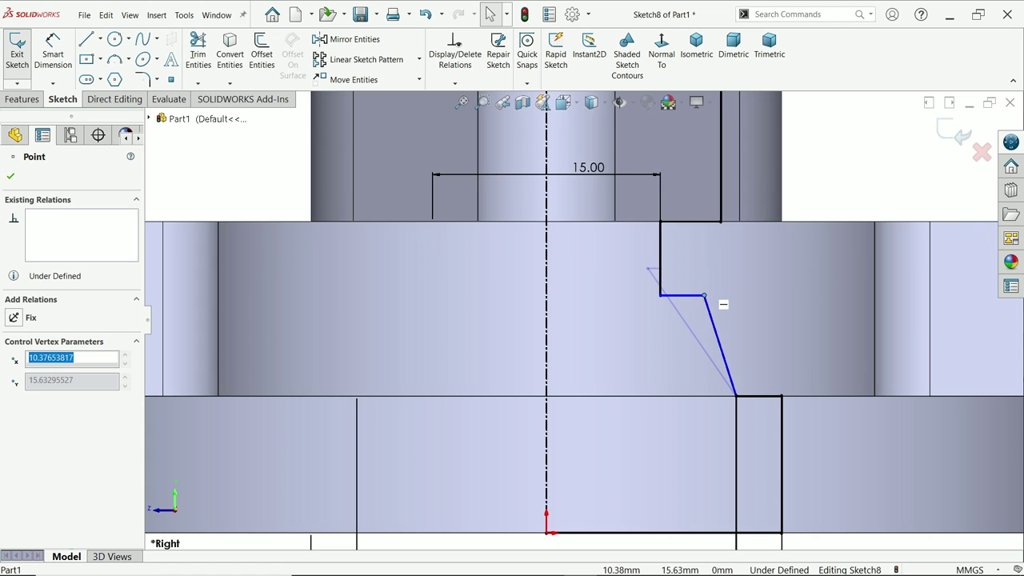
pyautogui.scroll(2, 656, 302)
# Dimension the height from the base line to the short horizontal line under the neck as 16 mm.
pyautogui.press('d')
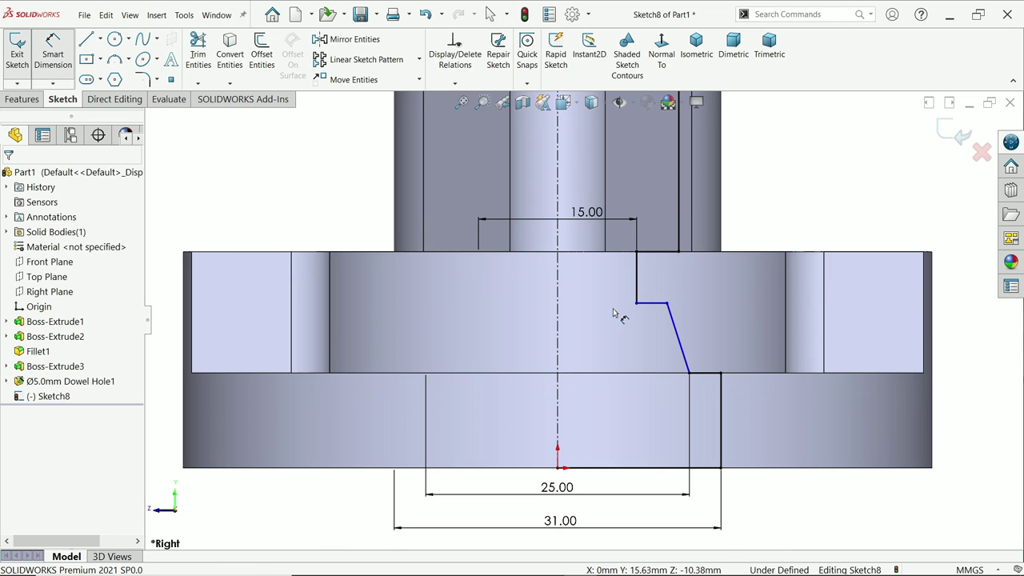
pyautogui.scroll(-1, 632, 337)
pyautogui.click(658, 298)
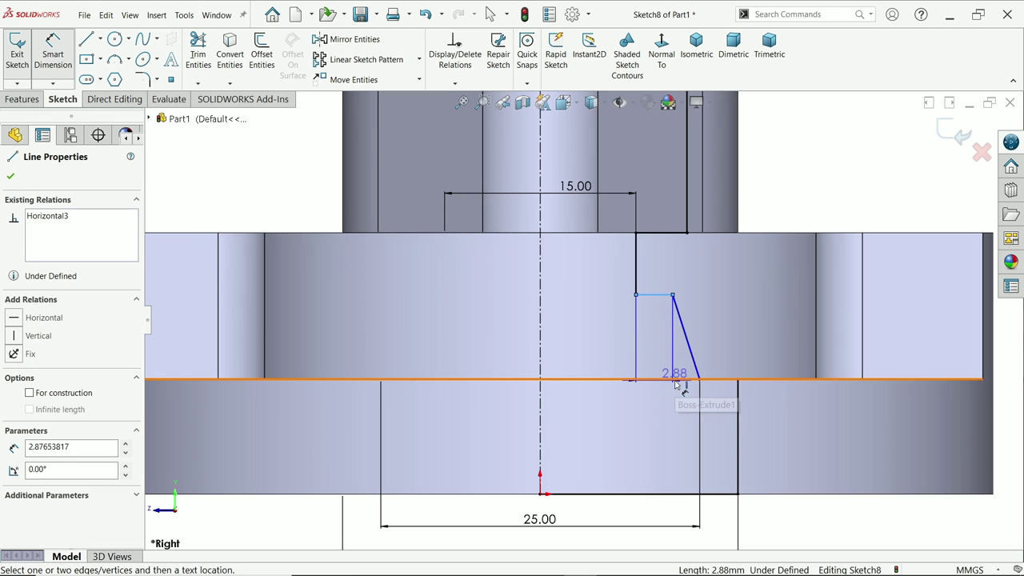
pyautogui.click(680, 380)
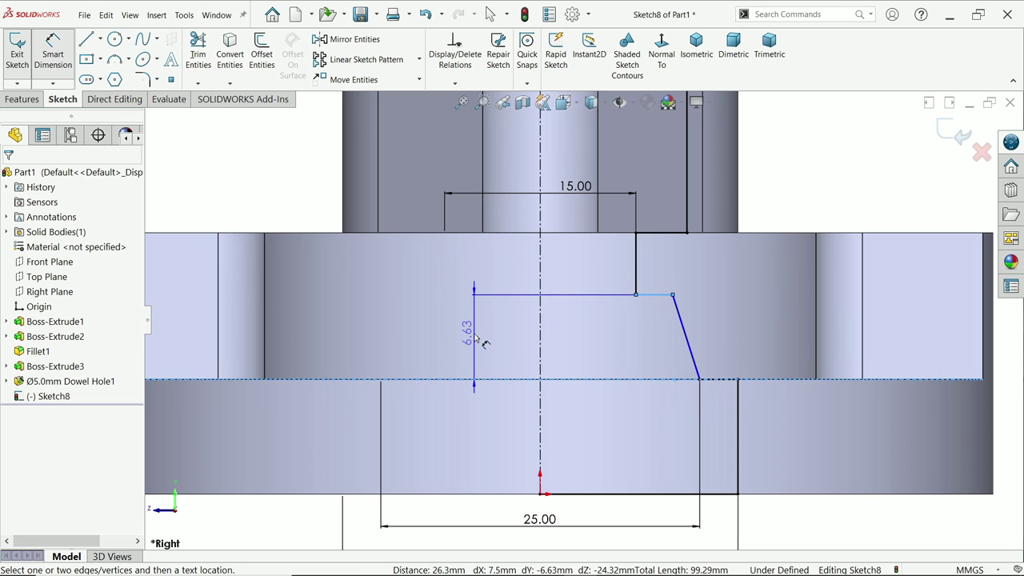
pyautogui.click(680, 379)
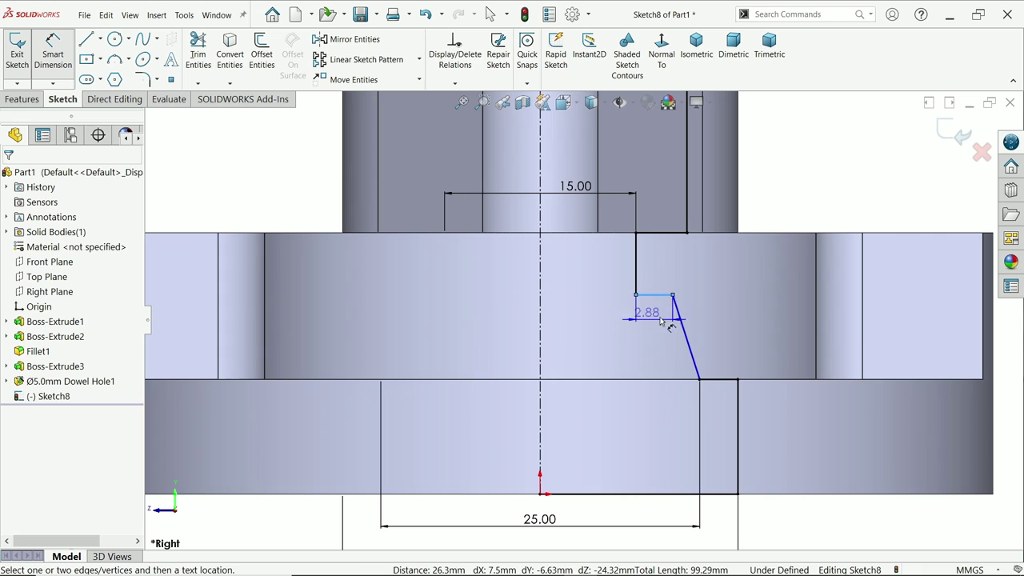
pyautogui.click(652, 494)
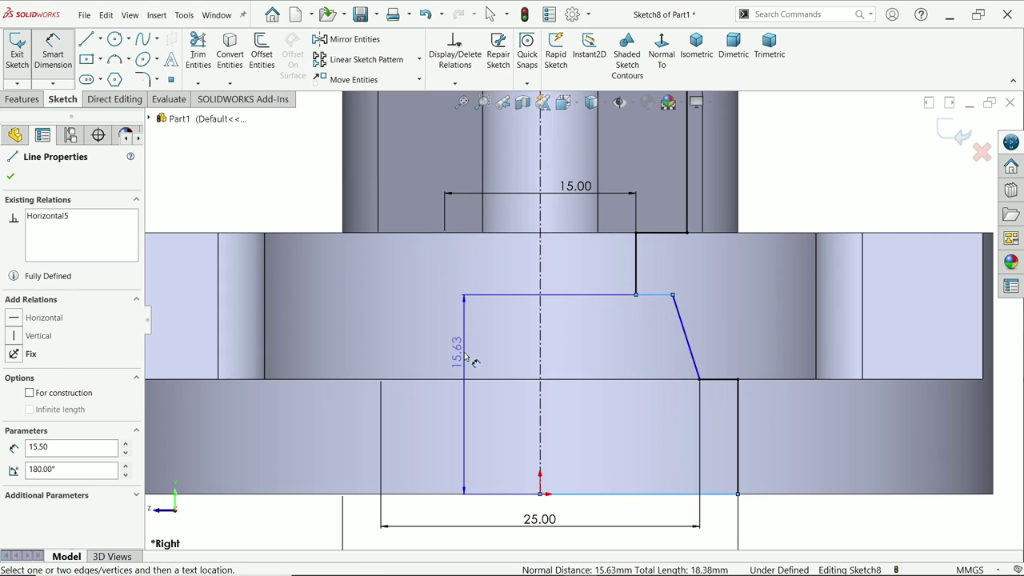
pyautogui.click(464, 356)
pyautogui.write('16')
pyautogui.press('Return')
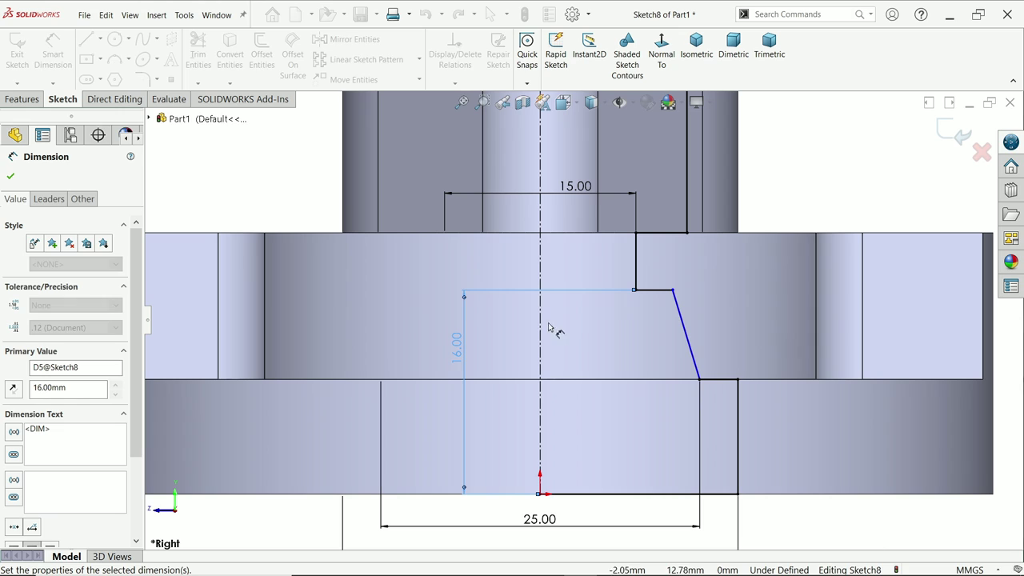
# Dimension the angle between the slanted line and the centerline as 15°.
pyautogui.click(686, 330)
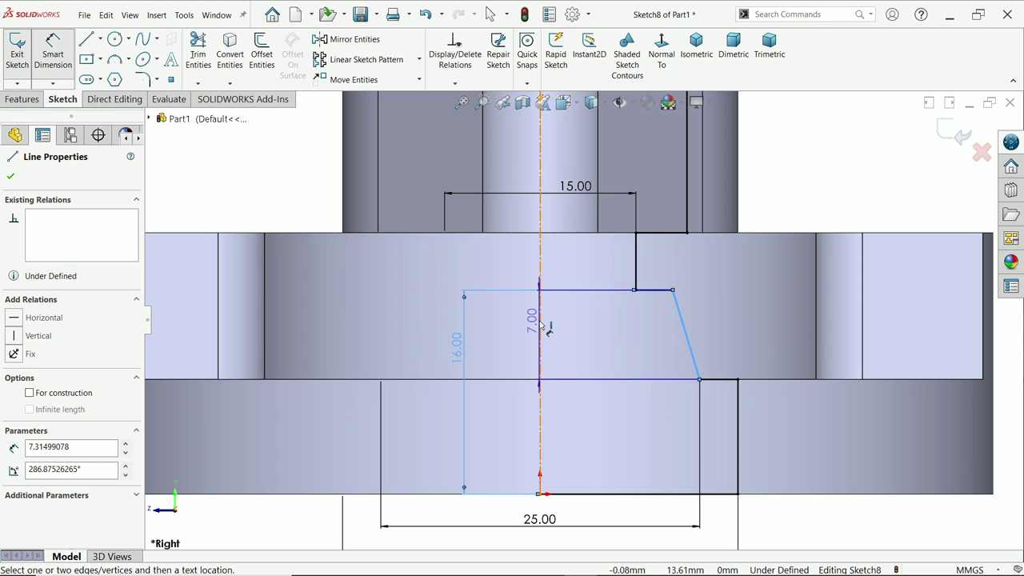
pyautogui.click(541, 336)
pyautogui.scroll(3, 560, 344)
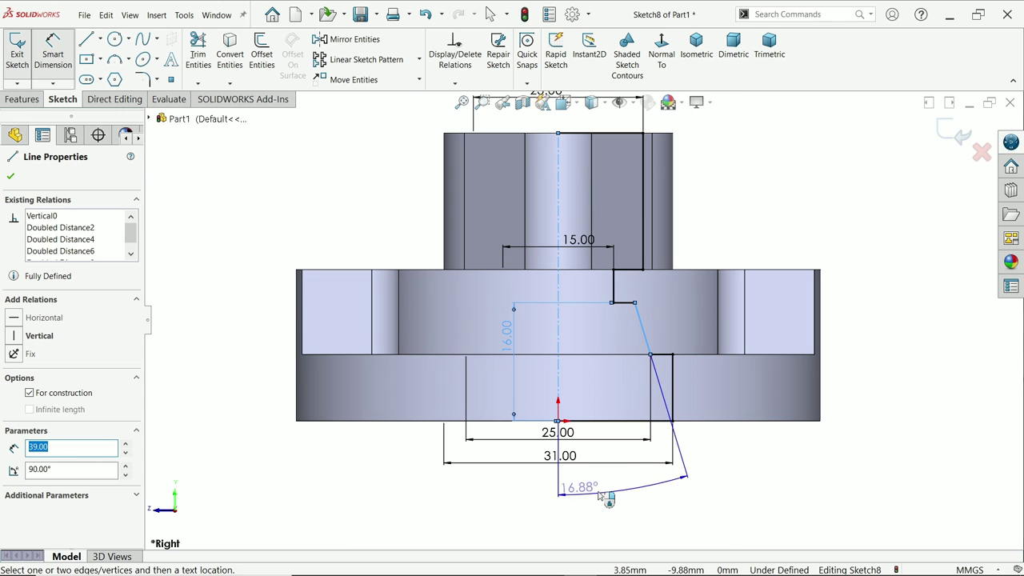
pyautogui.click(593, 385)
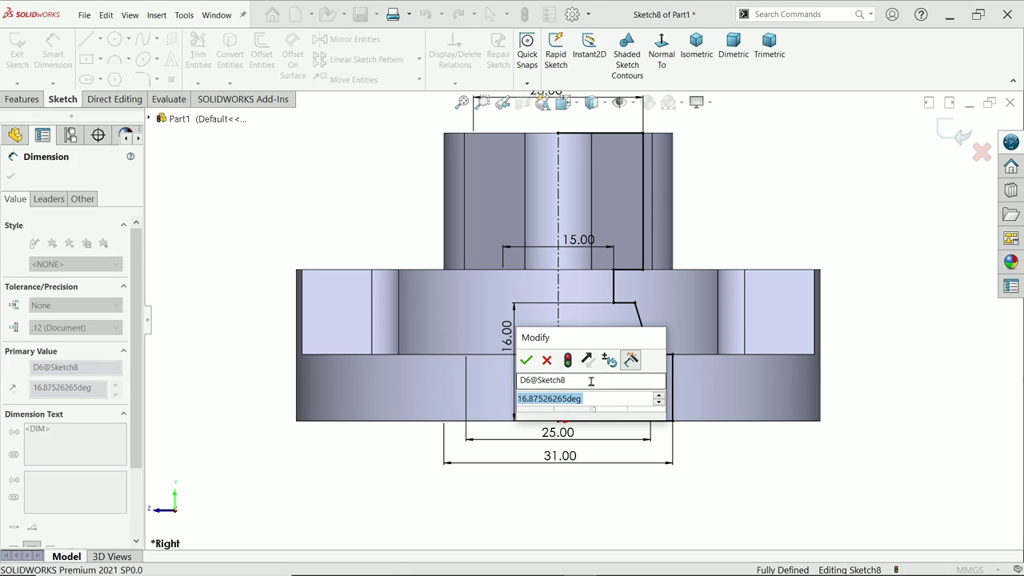
pyautogui.write('15')
pyautogui.press('Escape')
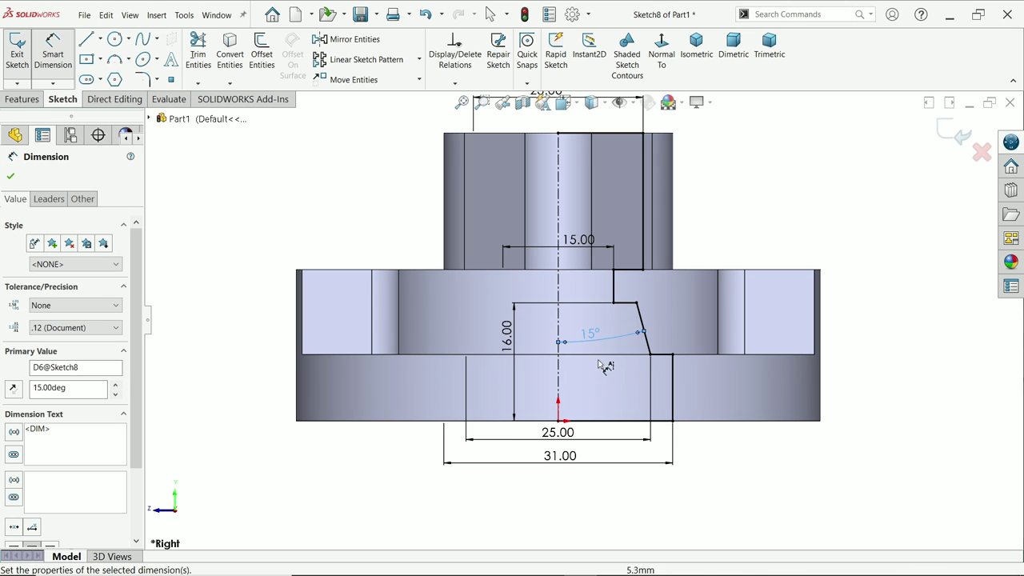
# Add a 2 mm sketch fillet at the corner between the short horizontal line and the slanted line.
pyautogui.click(142, 80)
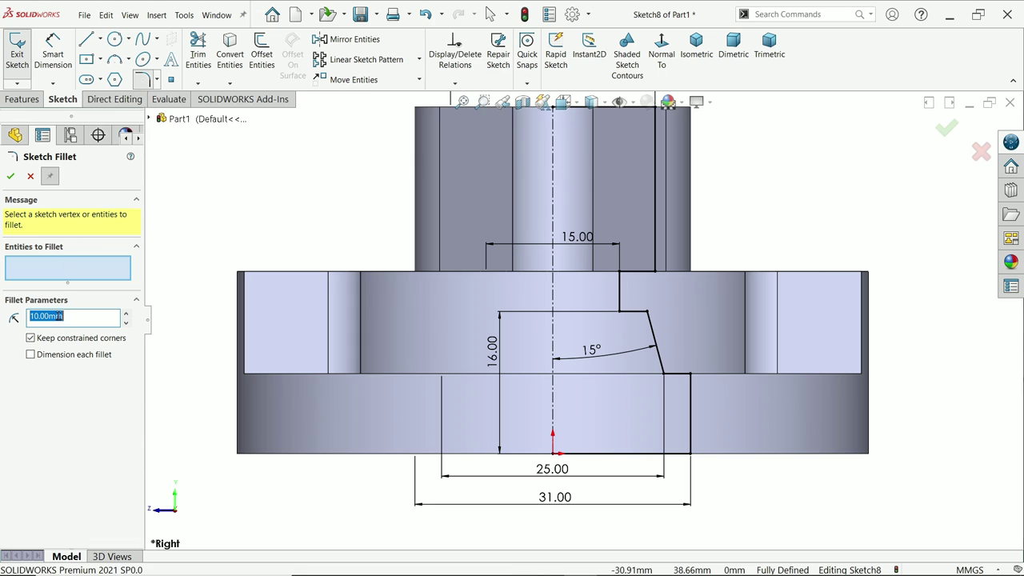
pyautogui.write('2')
pyautogui.scroll(-5, 612, 308)
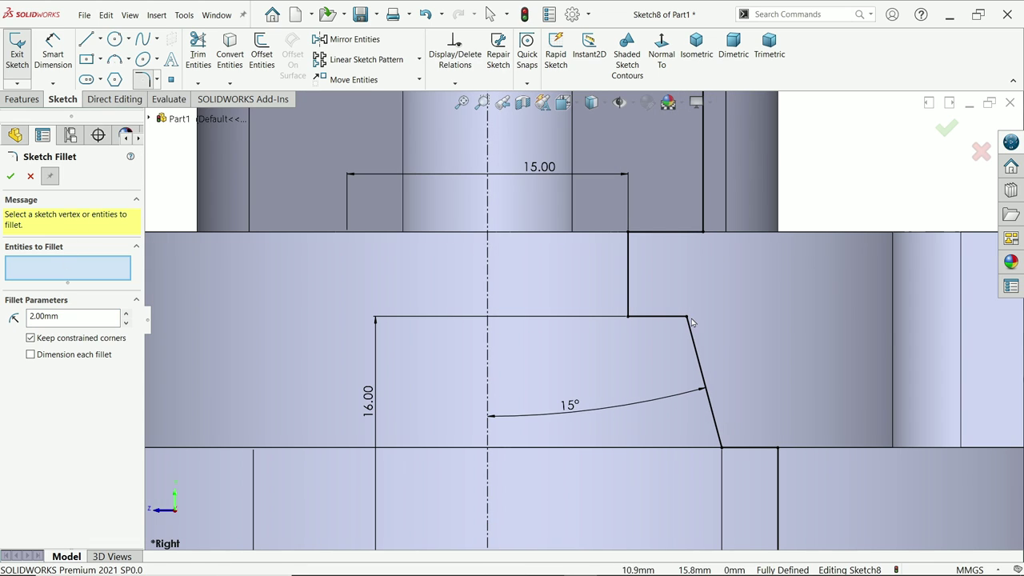
pyautogui.click(689, 318)
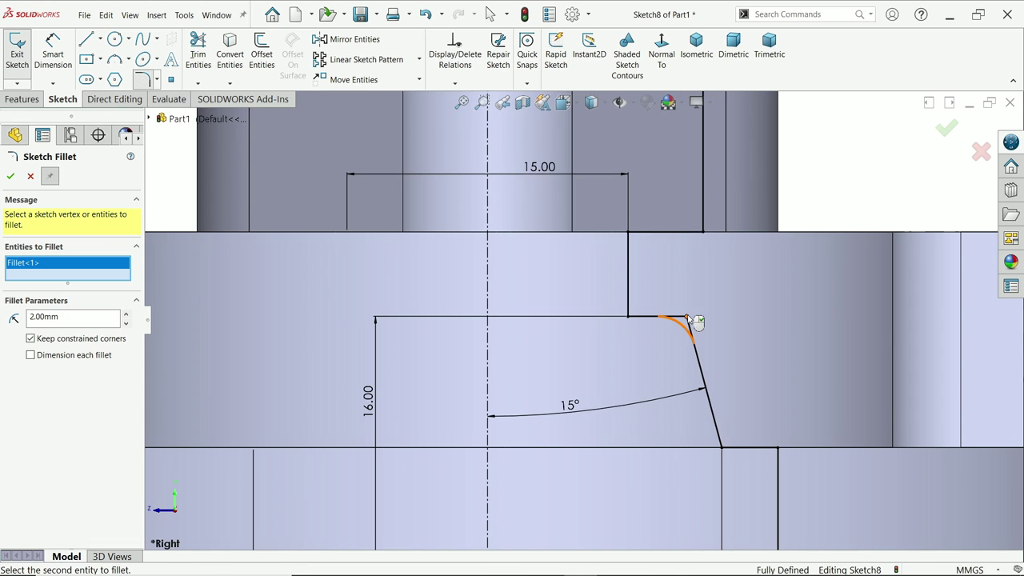
pyautogui.click(9, 177)
pyautogui.scroll(5, 574, 312)
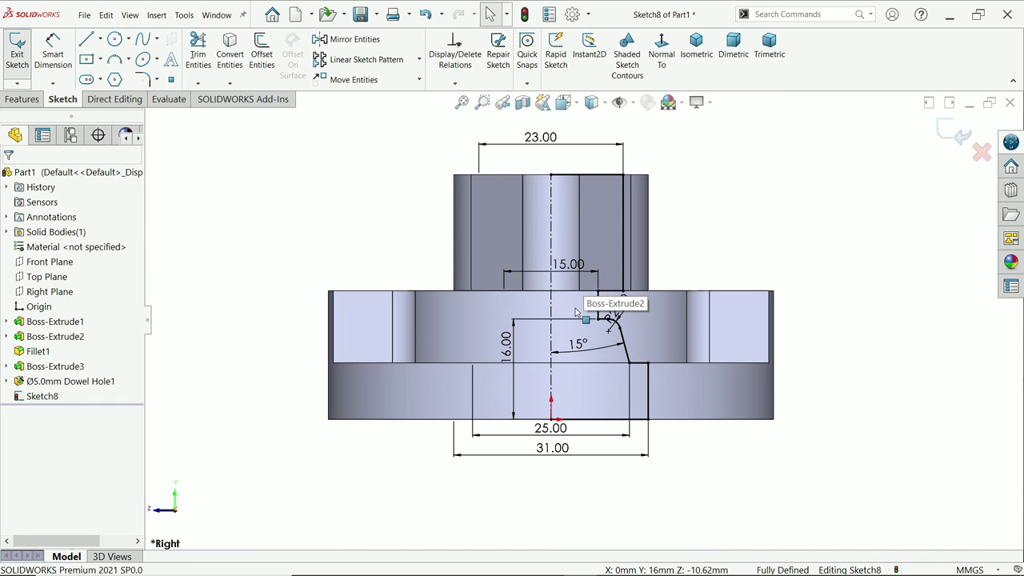
# Create a 360° Revolved Cut of the bore profile about the centerline, letting the open sketch be closed automatically.
pyautogui.scroll(-2, 575, 312)
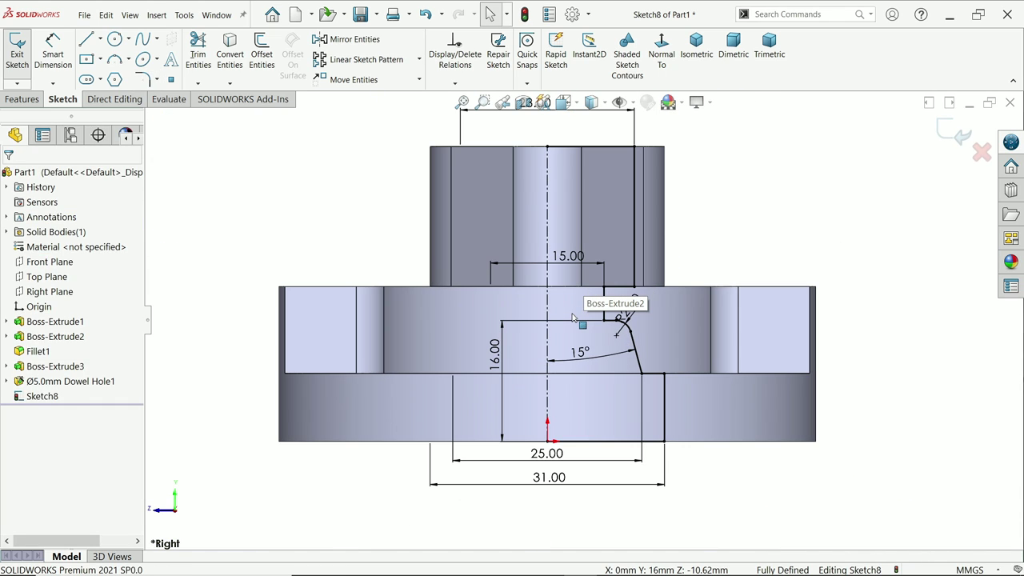
pyautogui.click(24, 99)
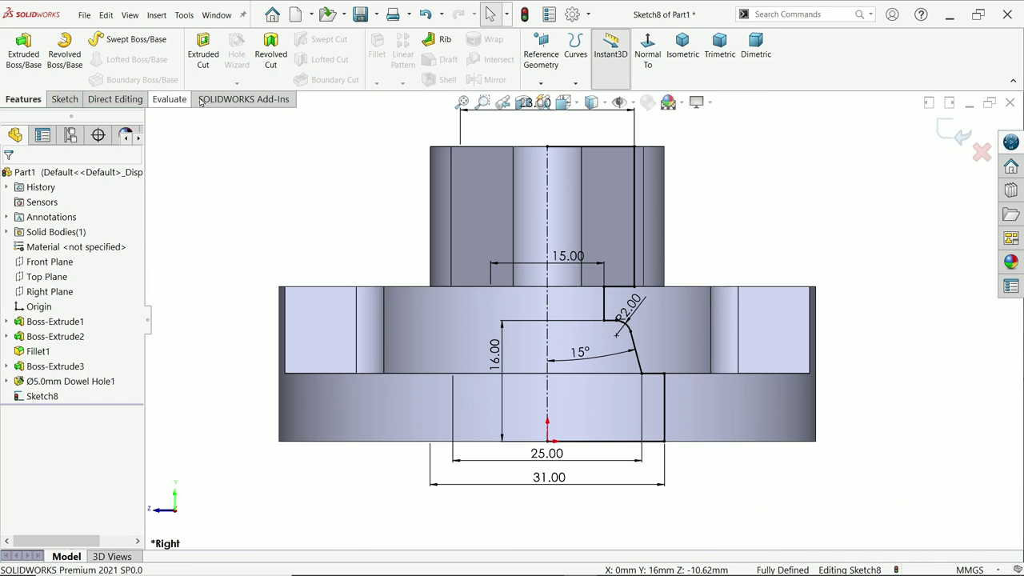
pyautogui.click(271, 56)
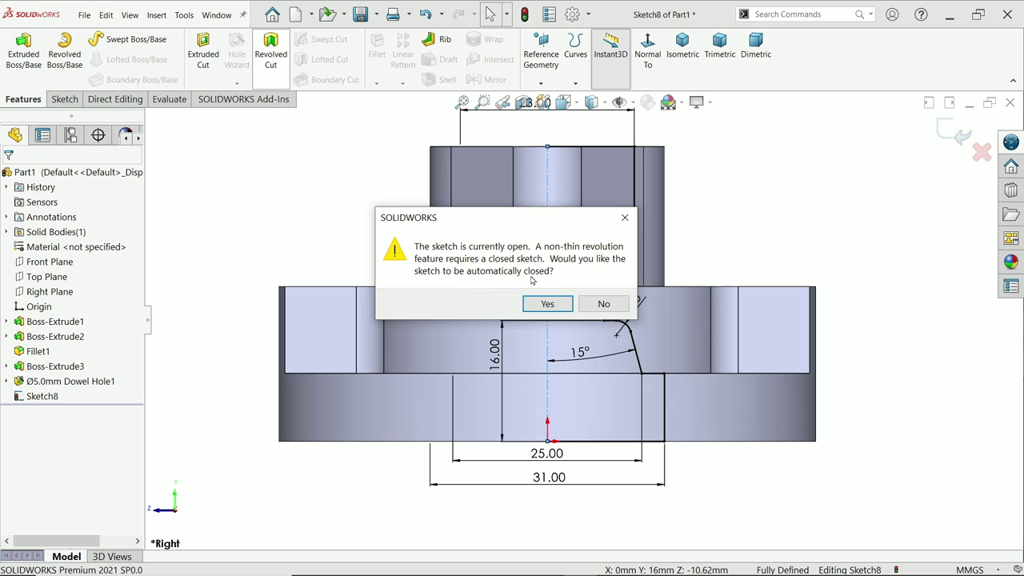
pyautogui.click(547, 303)
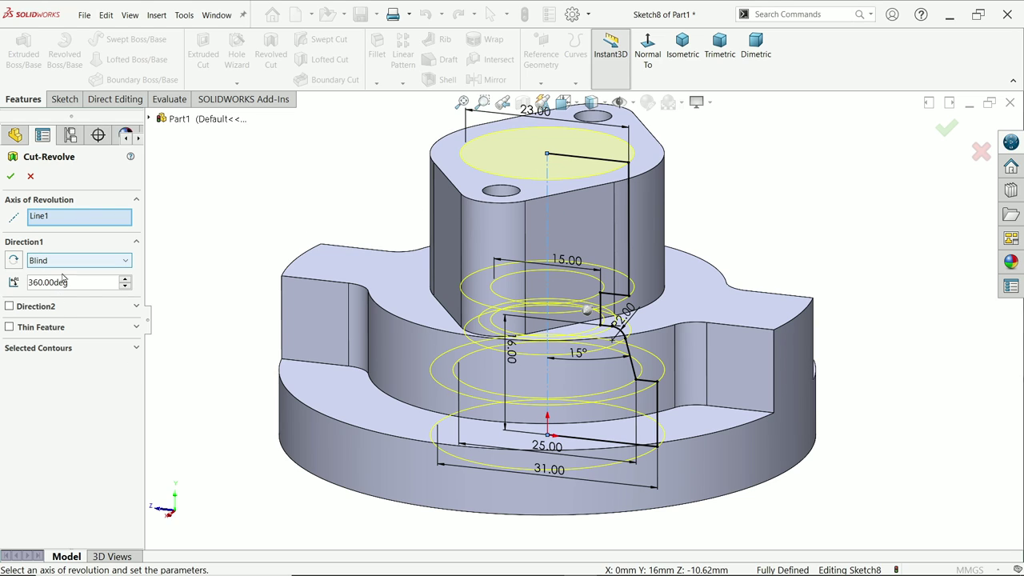
pyautogui.click(85, 285)
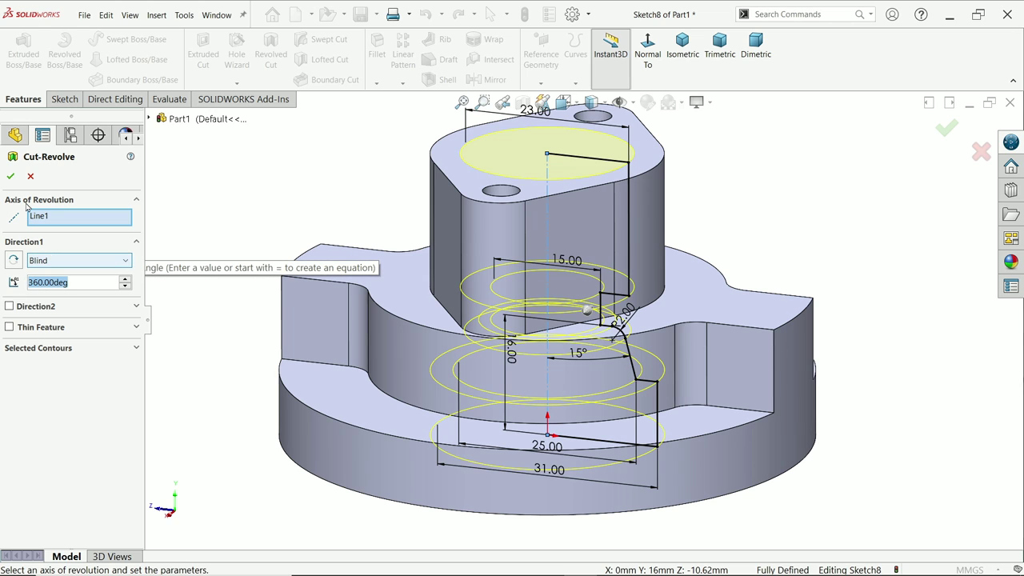
pyautogui.click(11, 176)
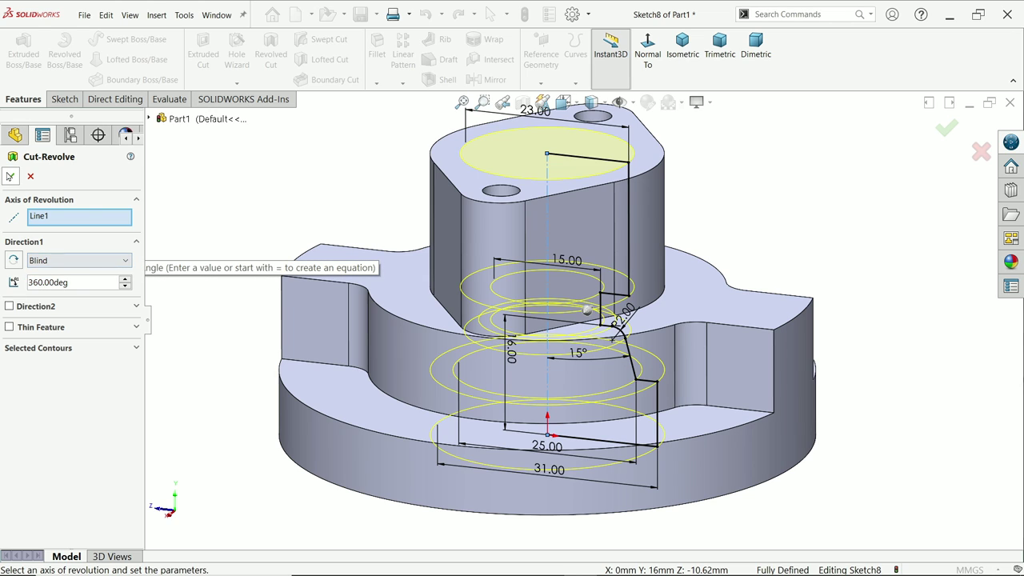
pyautogui.click(269, 211)
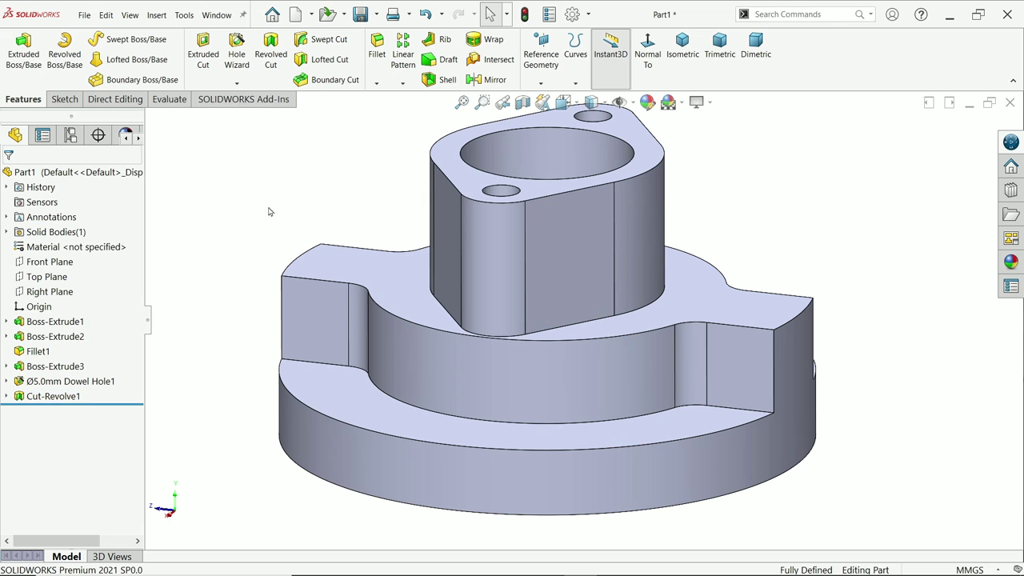
# Inspect the stepped bore in a section view on the Front Plane, orbiting to the cut face, and turn the section off.
pyautogui.click(53, 262)
pyautogui.click(523, 101)
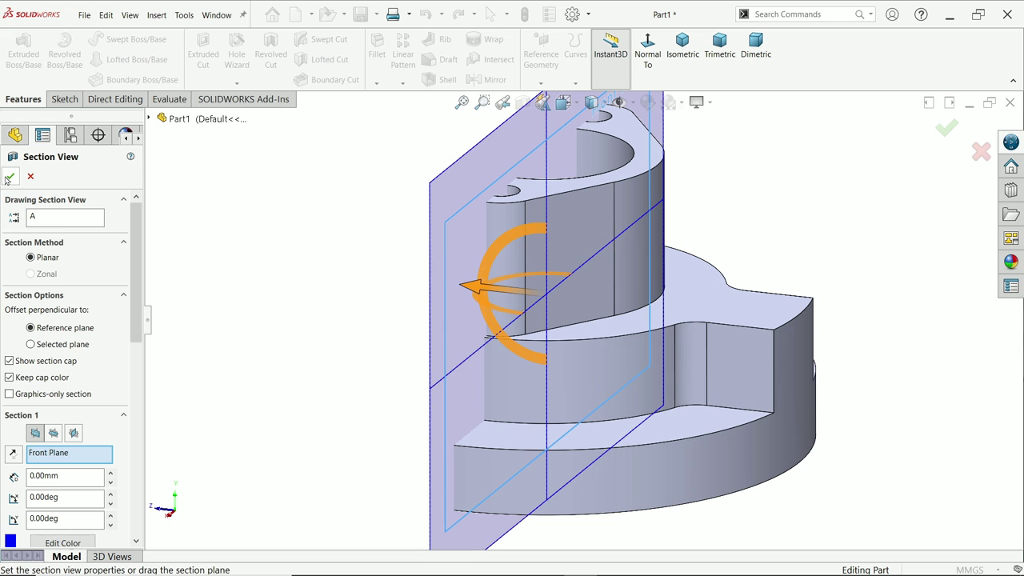
pyautogui.click(10, 176)
pyautogui.click(648, 48)
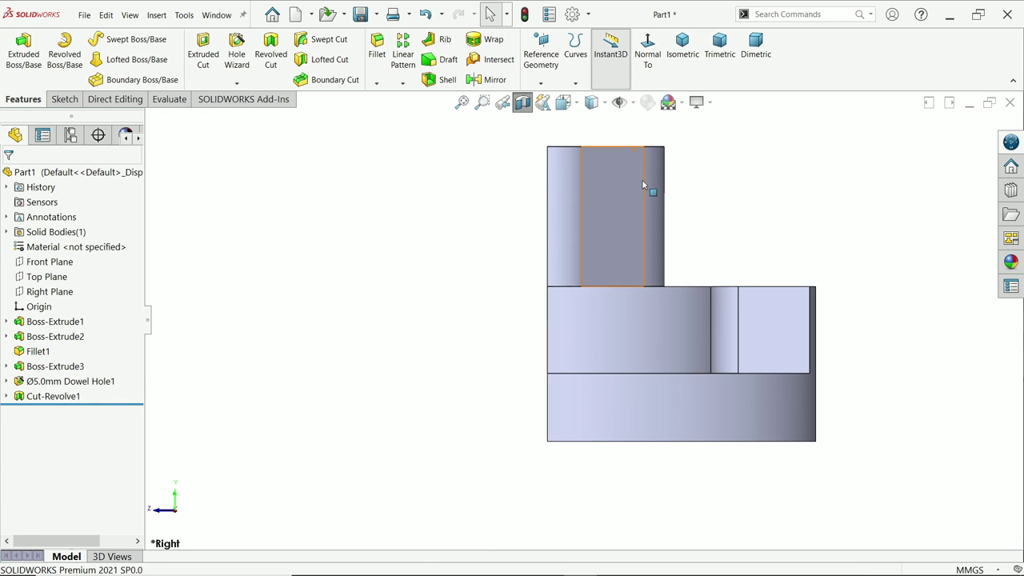
pyautogui.moveTo(642, 185); pyautogui.dragTo(697, 280, button='middle')
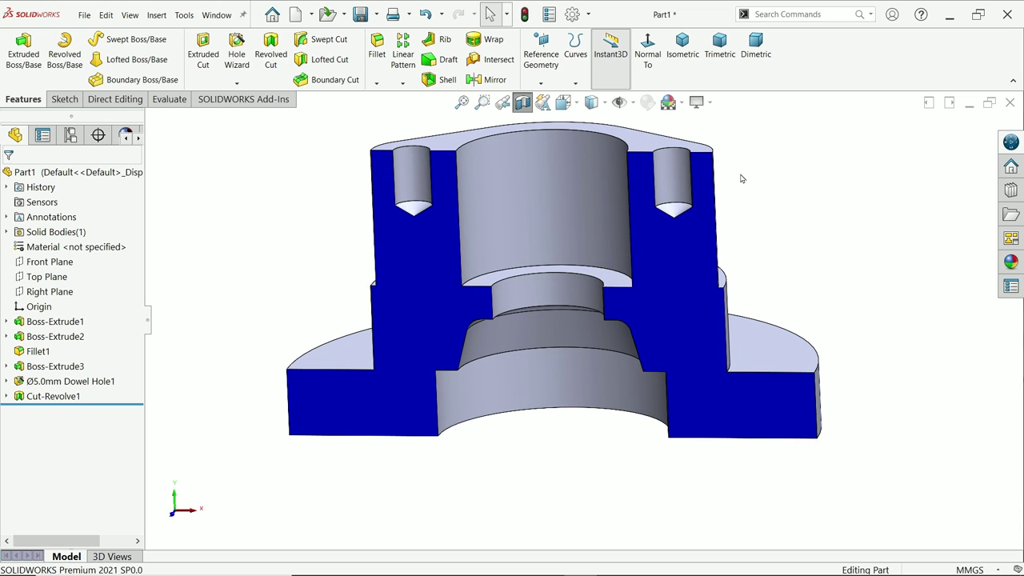
pyautogui.click(523, 102)
# Switch to the Exercise 172 drawing image and examine the flange hole dimensions in the section views and their layout in the top view.
pyautogui.hotkey('alt', 'Tab')
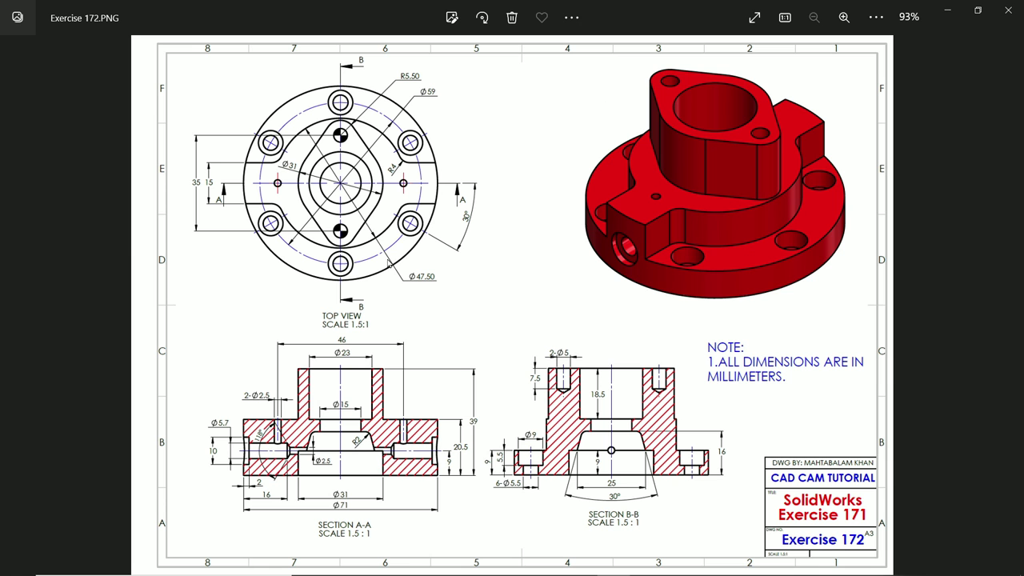
pyautogui.scroll(3, 439, 237)
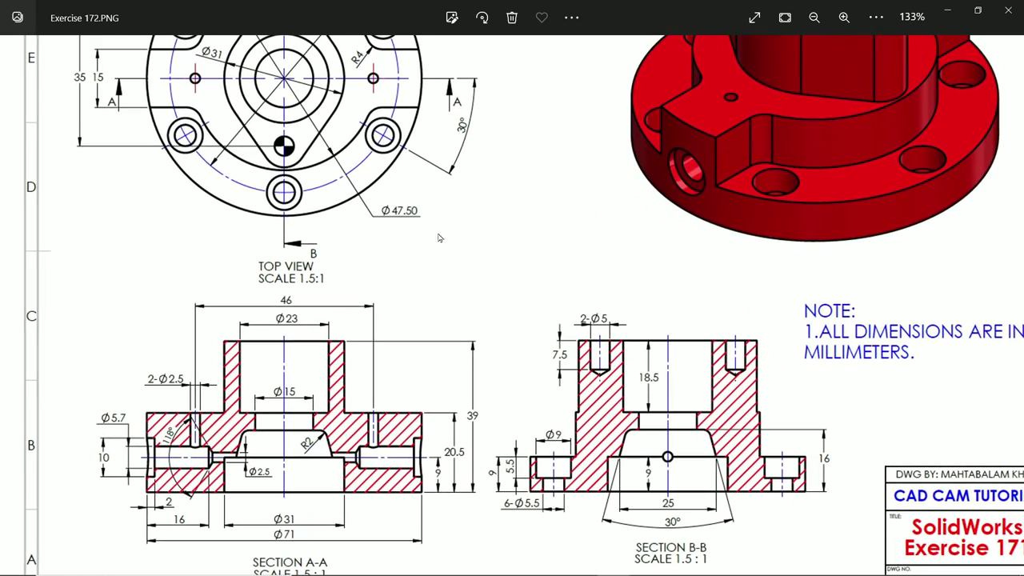
pyautogui.moveTo(446, 215)
pyautogui.mouseDown()
pyautogui.moveTo(451, 315)
pyautogui.moveTo(456, 196)
pyautogui.mouseUp()
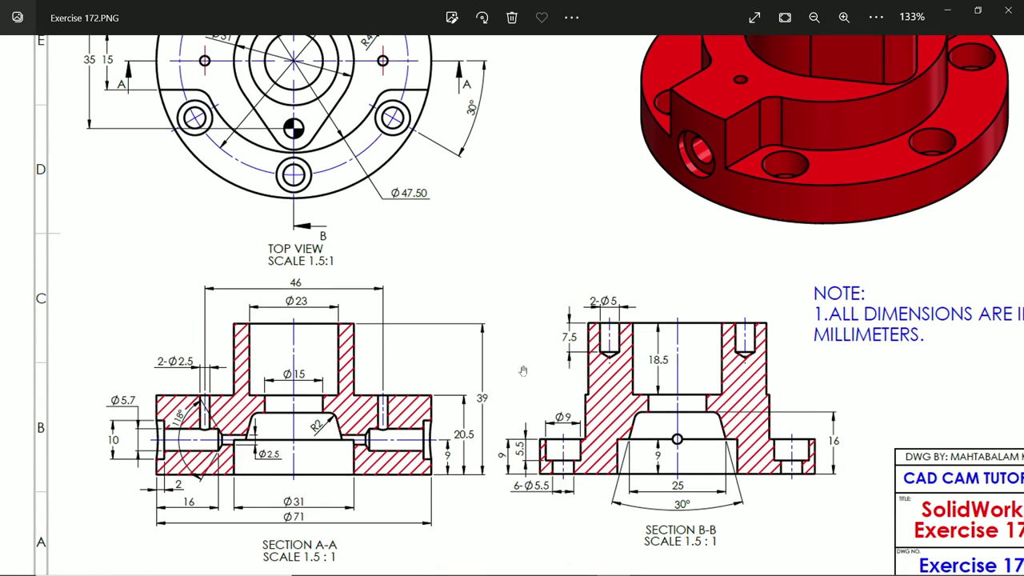
pyautogui.scroll(2, 565, 484)
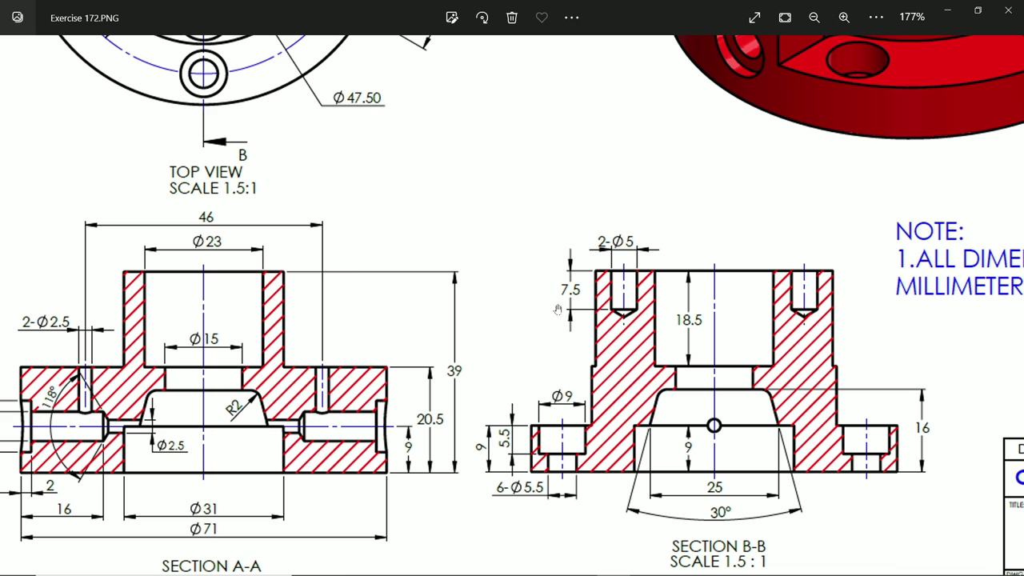
pyautogui.moveTo(511, 240); pyautogui.dragTo(589, 472)
pyautogui.moveTo(527, 303); pyautogui.dragTo(617, 457)
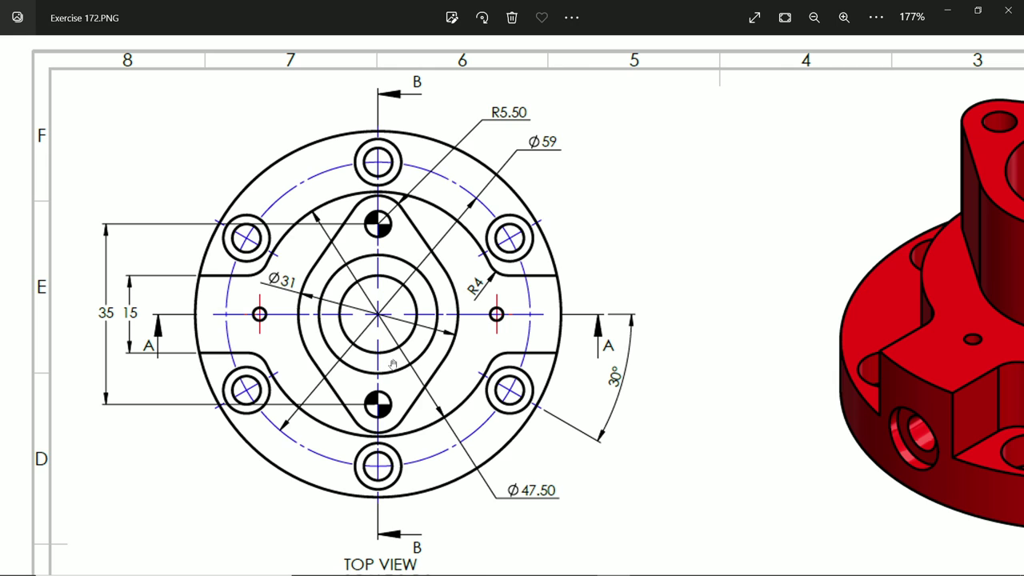
# Return to SOLIDWORKS and sketch a construction circle of about 28.7 mm radius centred on the origin on the flange's upper face.
pyautogui.click(948, 10)
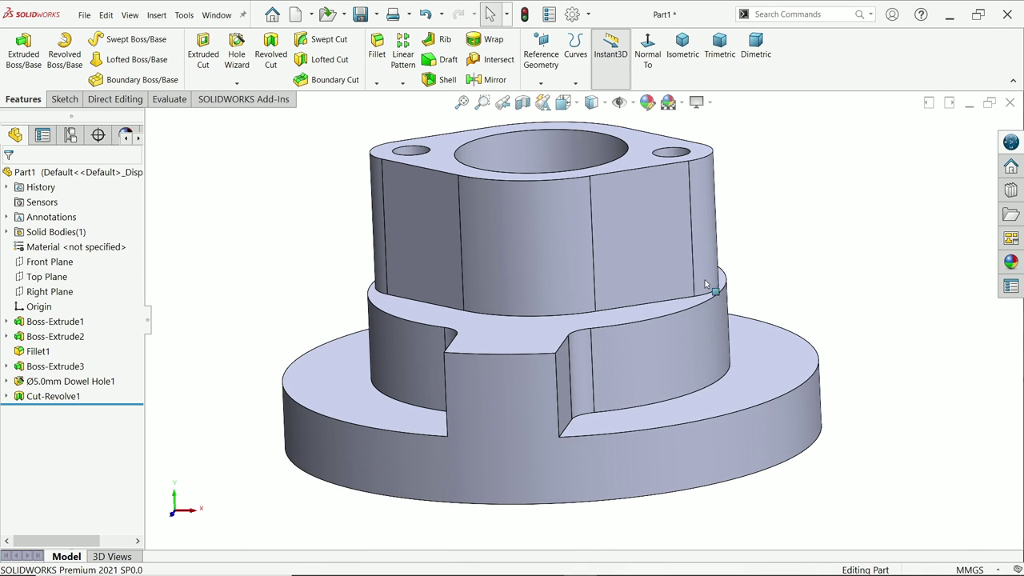
pyautogui.click(784, 357)
pyautogui.click(838, 321)
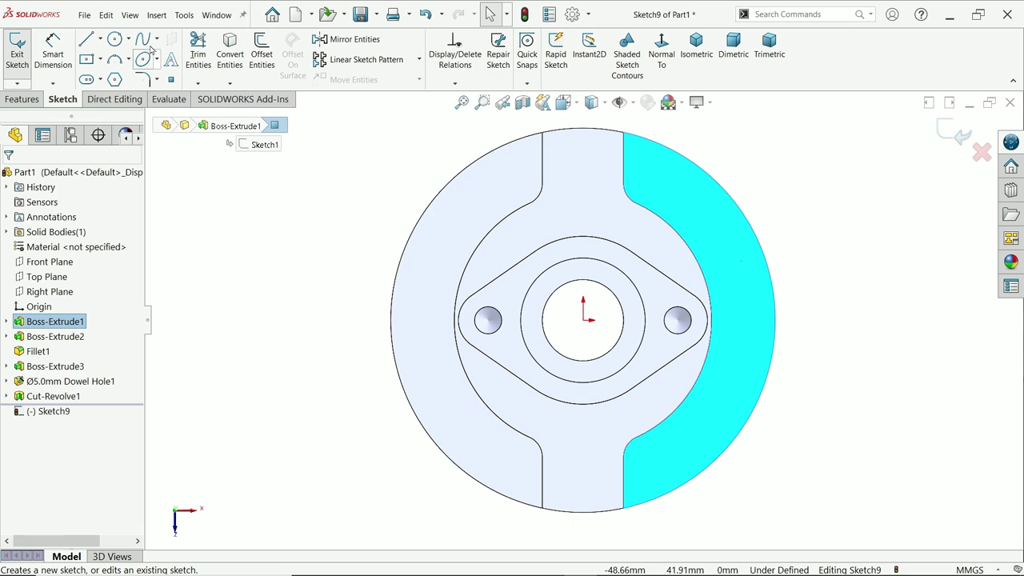
pyautogui.click(114, 39)
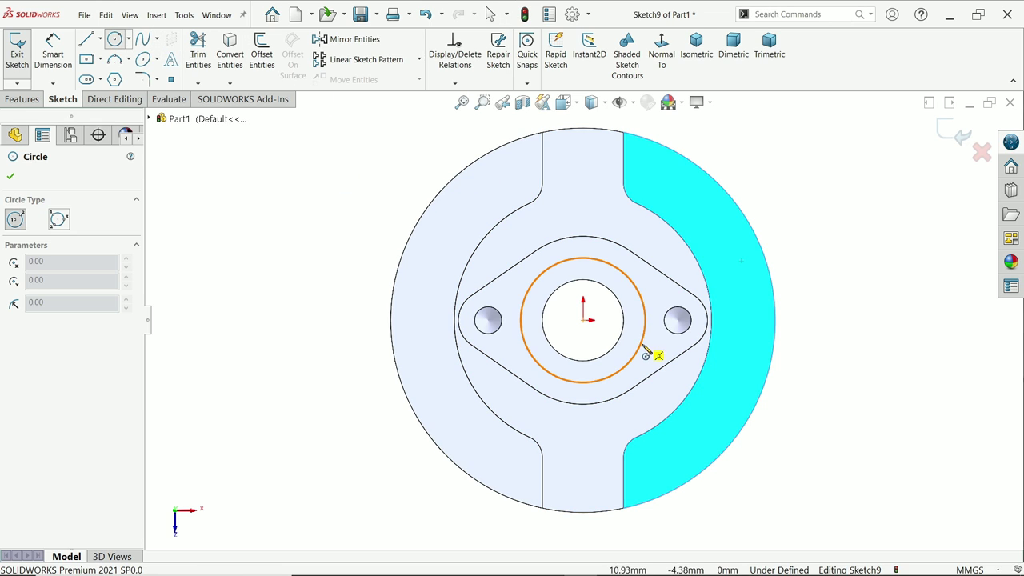
pyautogui.click(585, 320)
pyautogui.click(441, 267)
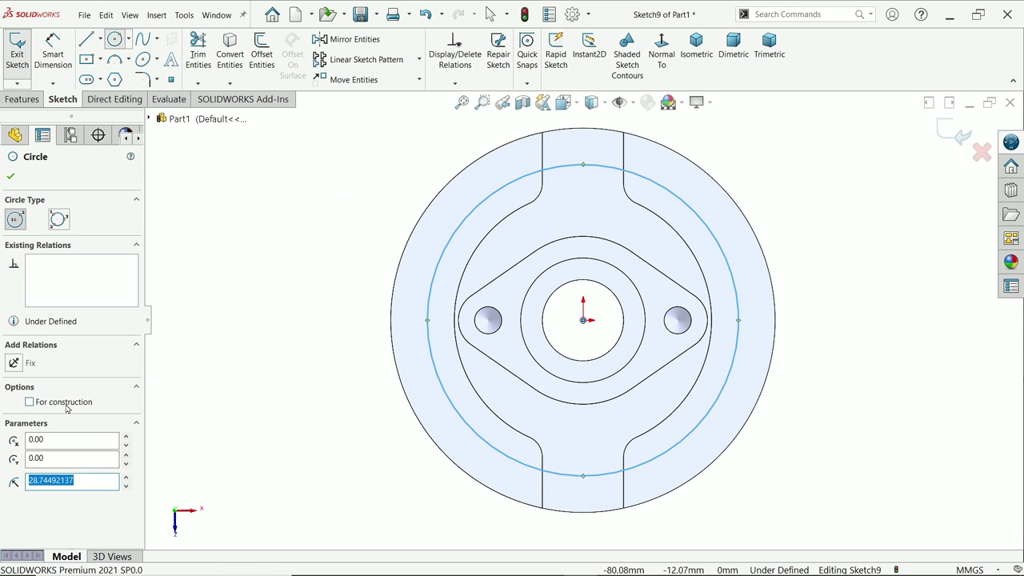
pyautogui.click(30, 402)
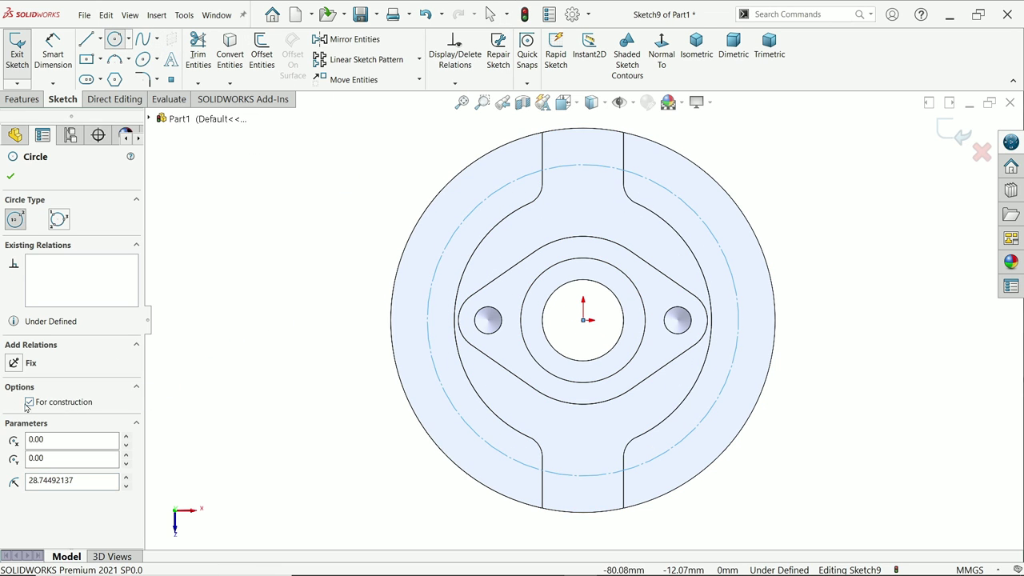
pyautogui.click(10, 176)
# Dimension the construction circle to a 59 mm diameter and exit the sketch.
pyautogui.click(53, 52)
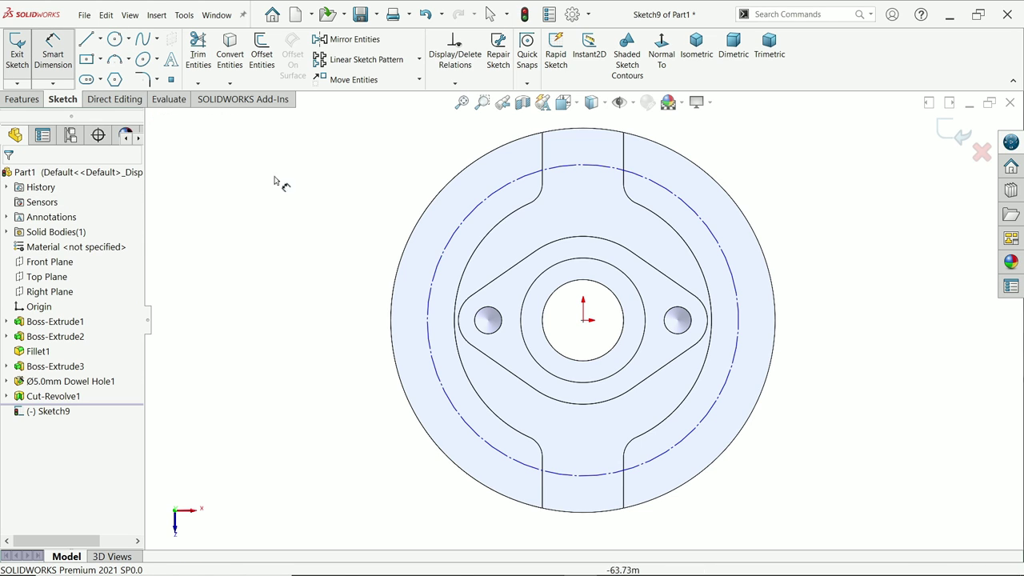
pyautogui.click(436, 286)
pyautogui.click(365, 296)
pyautogui.write('59')
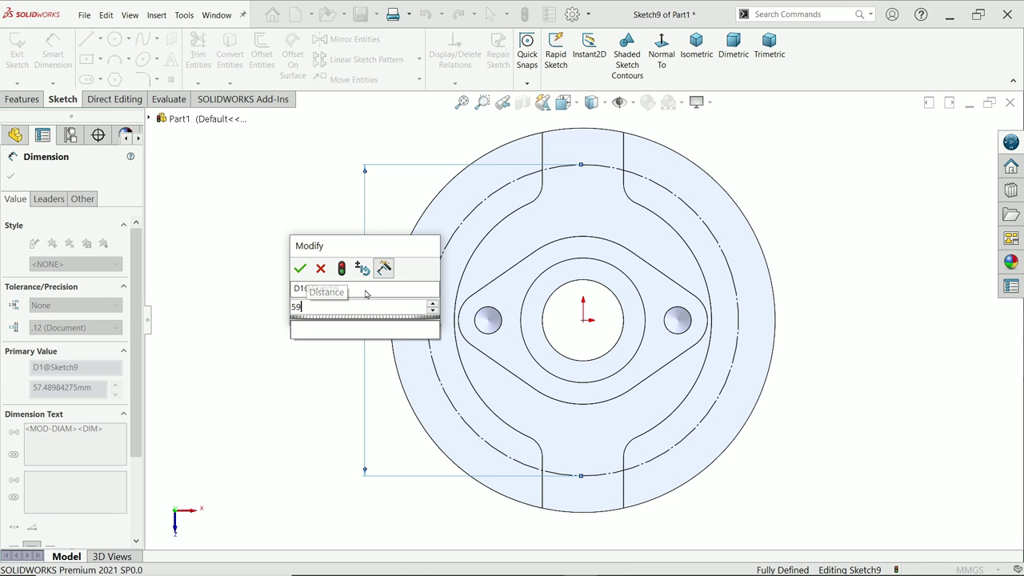
pyautogui.press('Return')
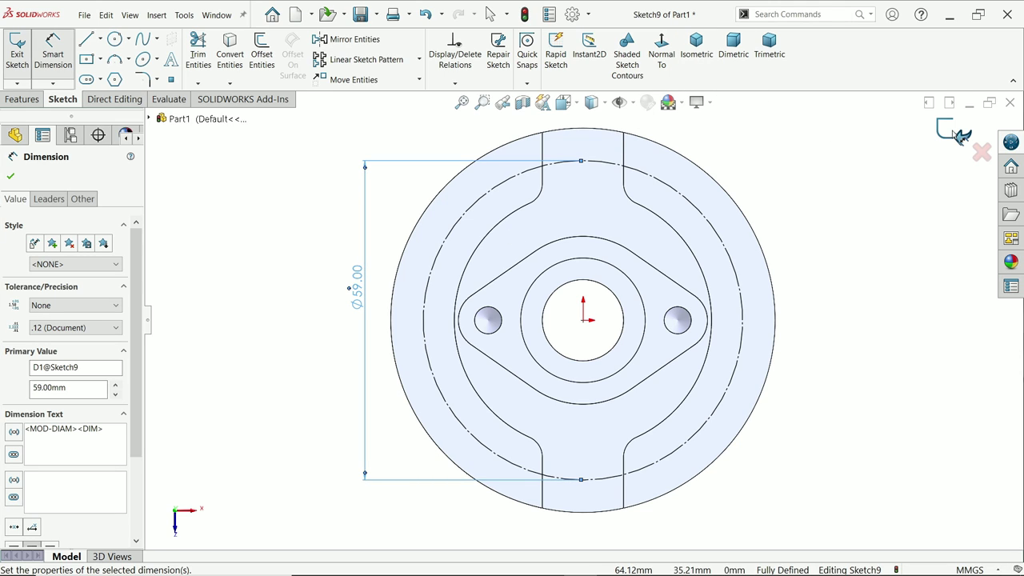
pyautogui.click(952, 134)
pyautogui.hotkey('ctrl', '7')
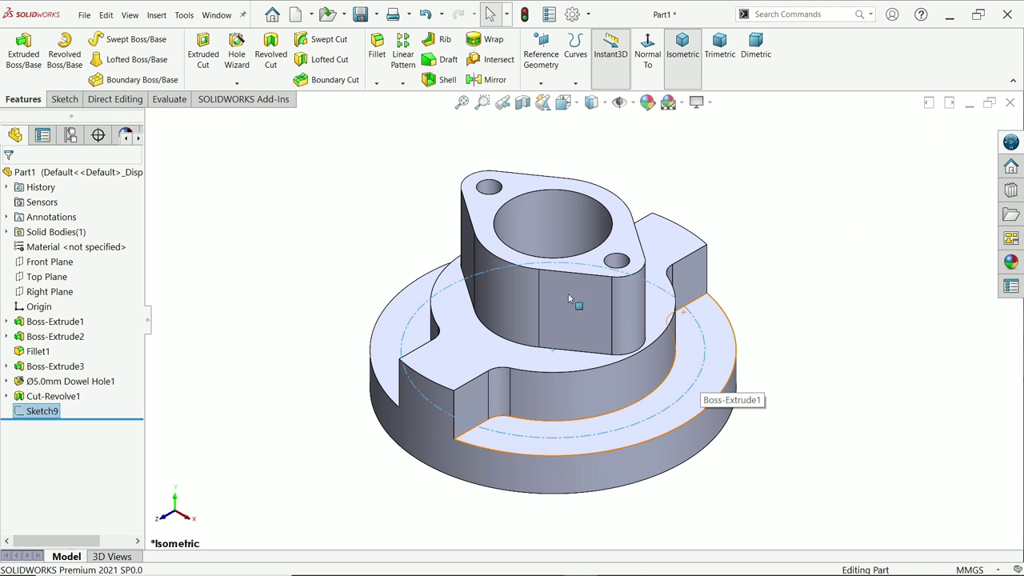
# Start a Hole Wizard legacy hole of type Counterbored and set its diameter to 5.5 mm.
pyautogui.click(237, 53)
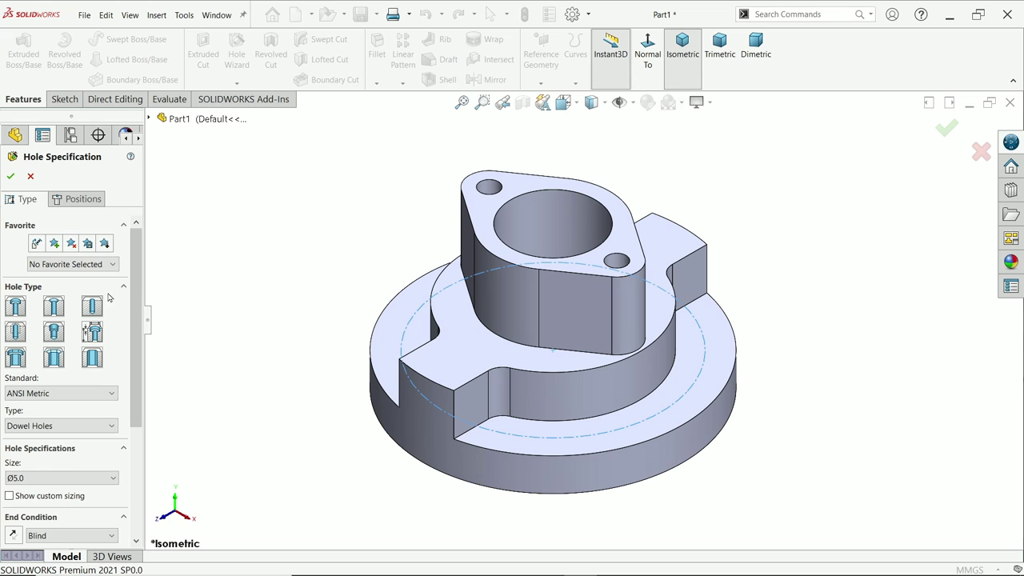
pyautogui.click(92, 335)
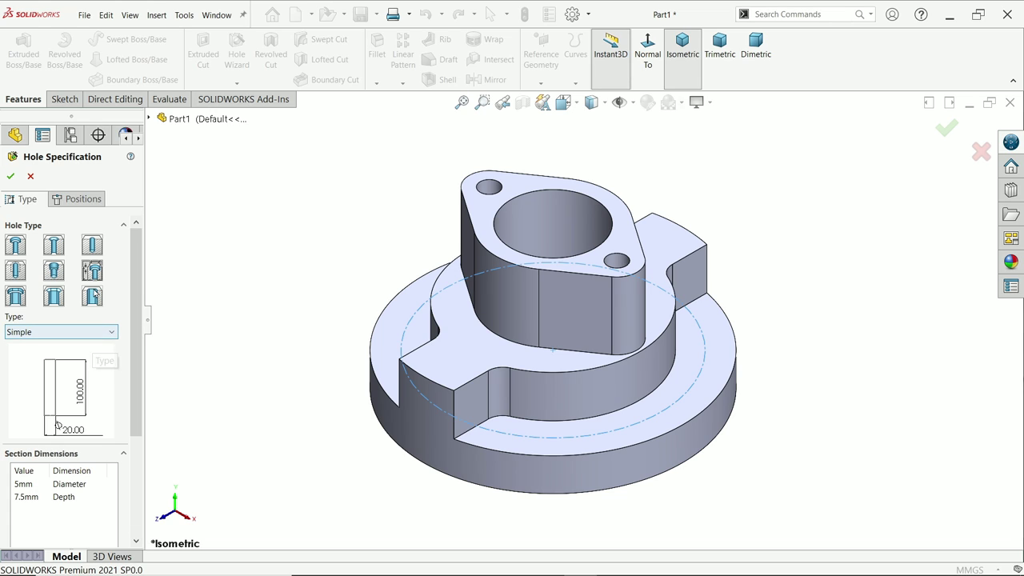
pyautogui.click(57, 333)
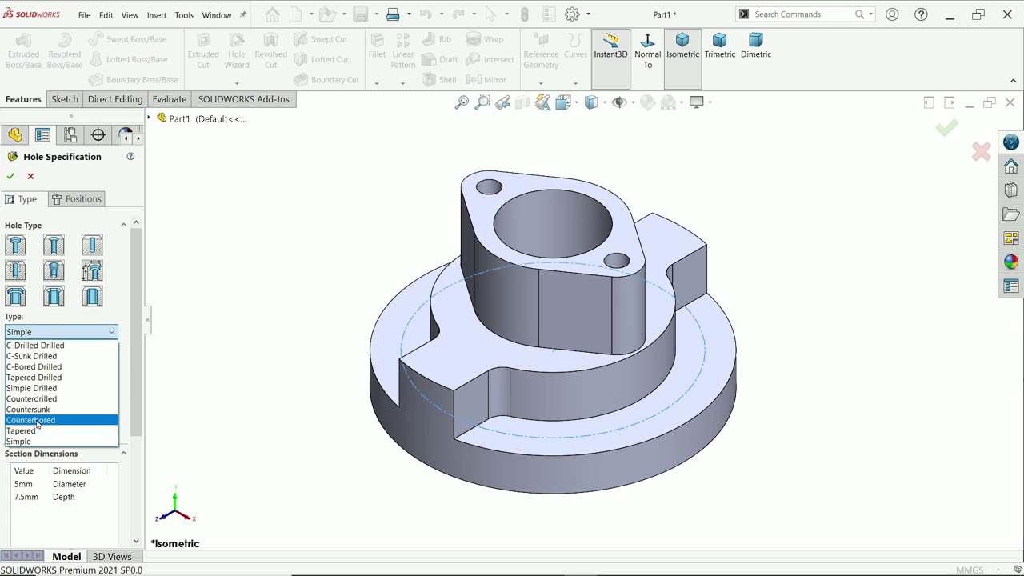
pyautogui.click(32, 421)
pyautogui.scroll(-3, 77, 400)
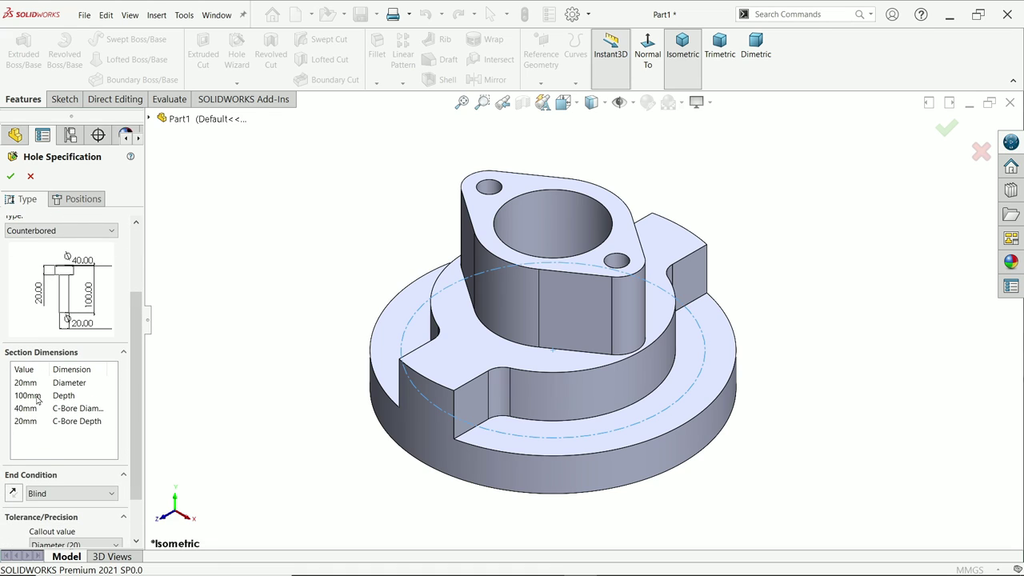
pyautogui.doubleClick(25, 382)
pyautogui.write('5.5')
pyautogui.scroll(-1, 136, 472)
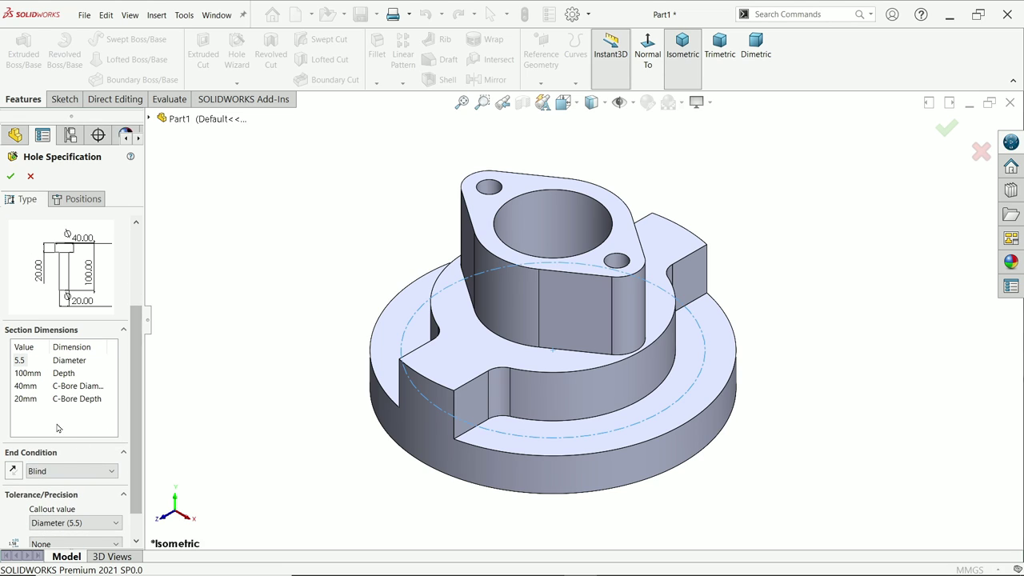
pyautogui.click(36, 472)
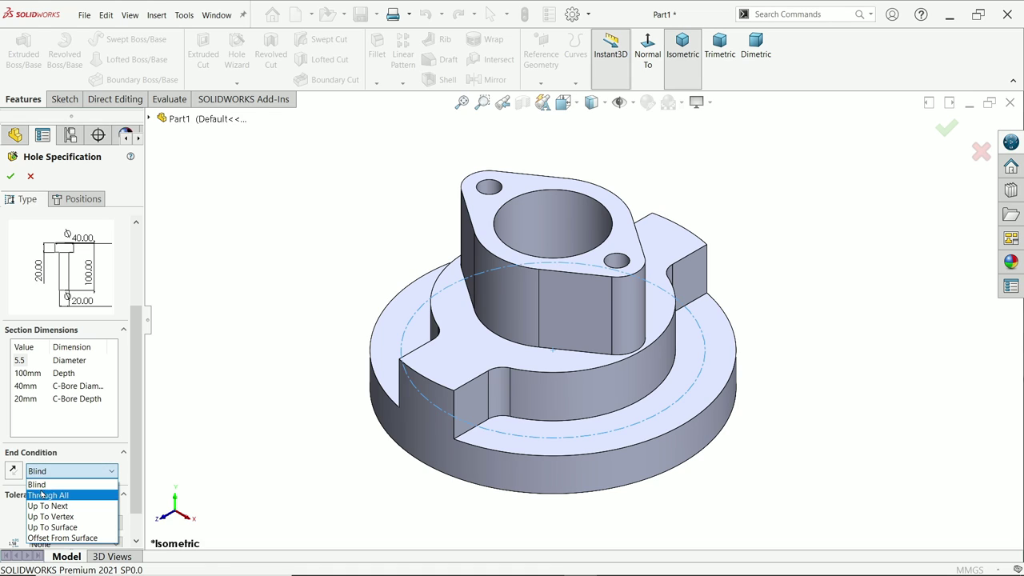
pyautogui.click(45, 496)
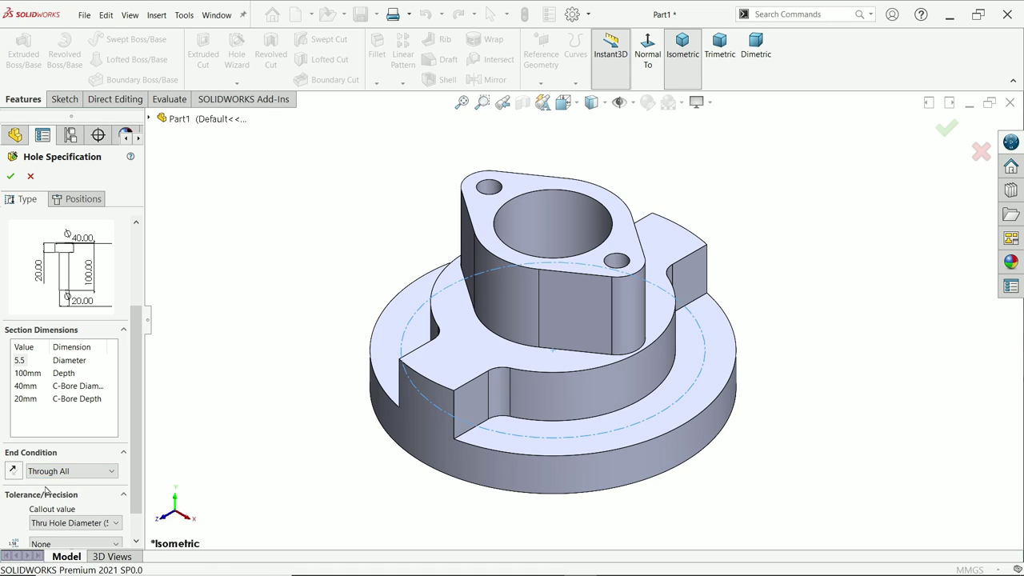
pyautogui.doubleClick(33, 374)
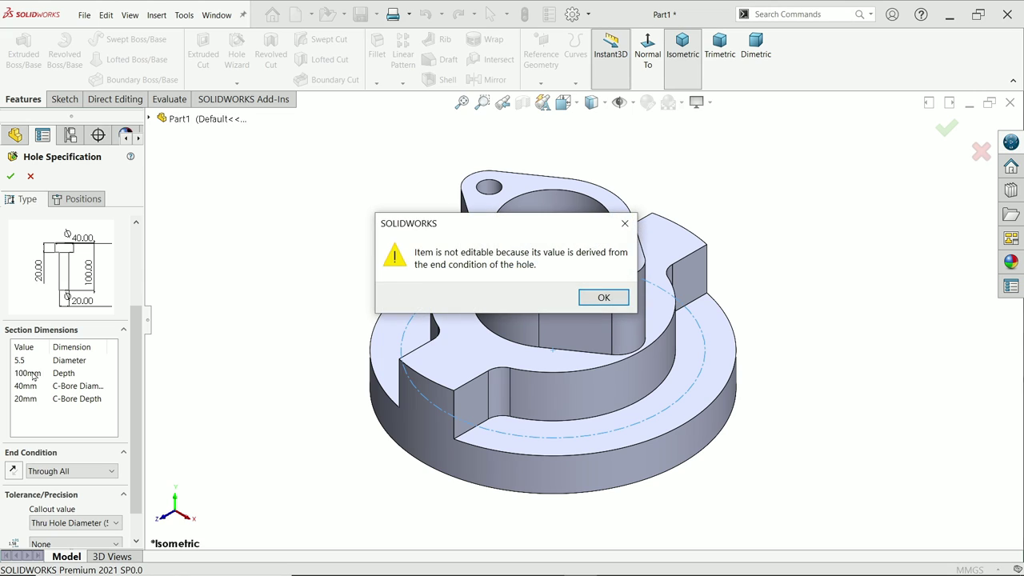
pyautogui.click(594, 300)
pyautogui.click(42, 474)
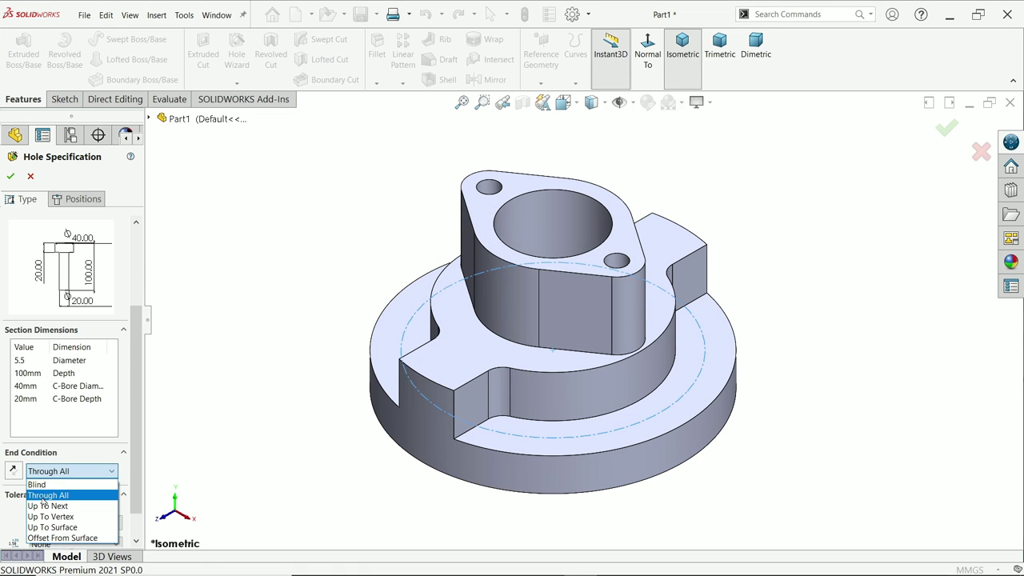
pyautogui.click(37, 485)
# Set the blind counterbored hole's depth to 9 mm, the C-Bore diameter to 9 mm and the C-Bore depth to 5.5 mm.
pyautogui.doubleClick(24, 374)
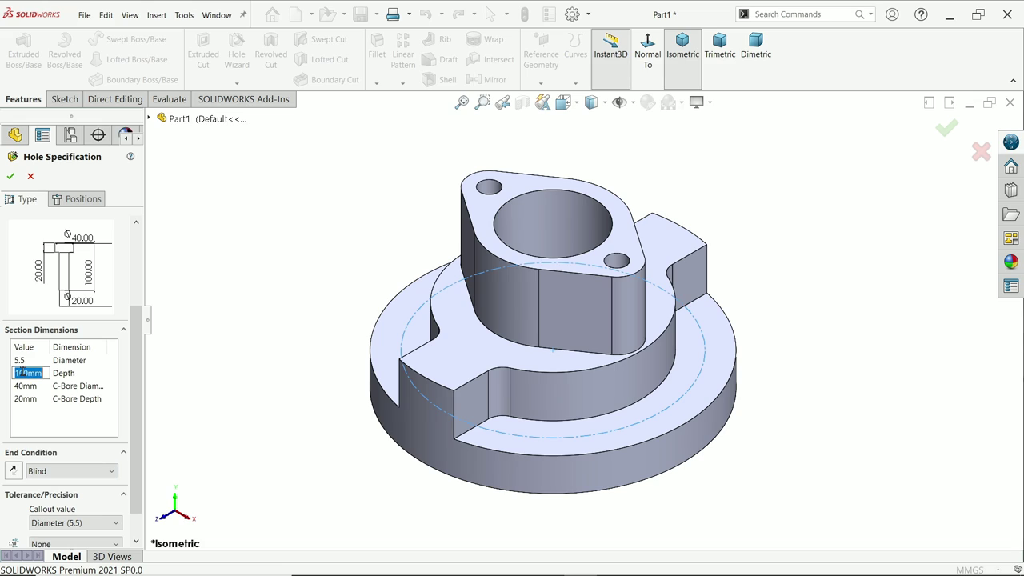
pyautogui.write('9')
pyautogui.doubleClick(28, 387)
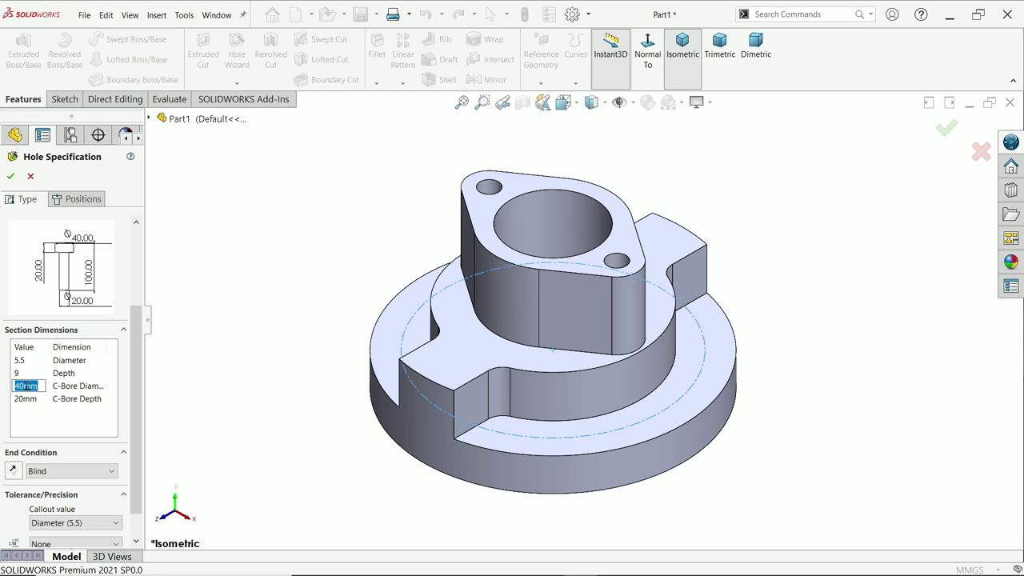
pyautogui.write('9')
pyautogui.doubleClick(24, 399)
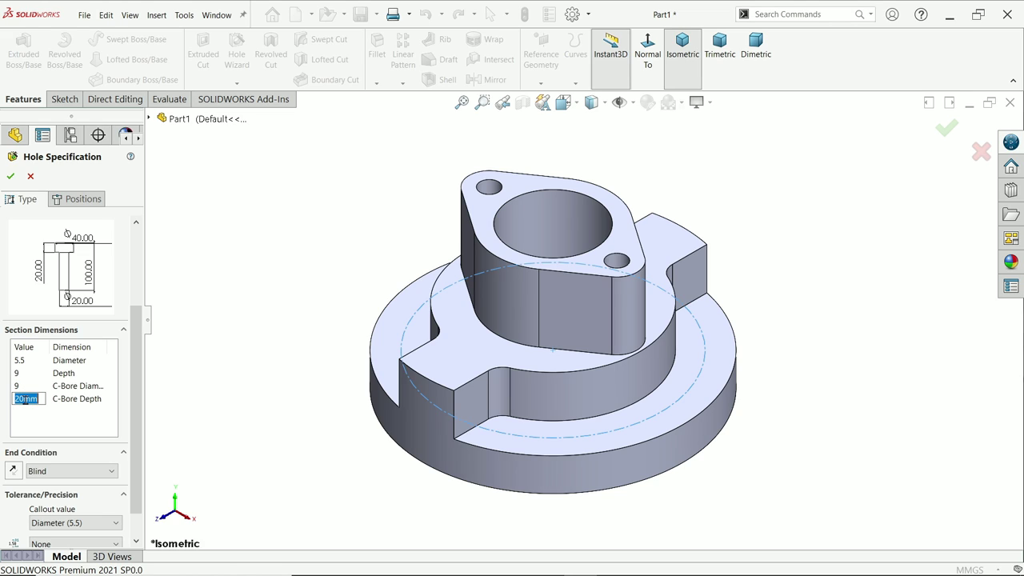
pyautogui.write('5.5')
pyautogui.moveTo(138, 419); pyautogui.dragTo(139, 340)
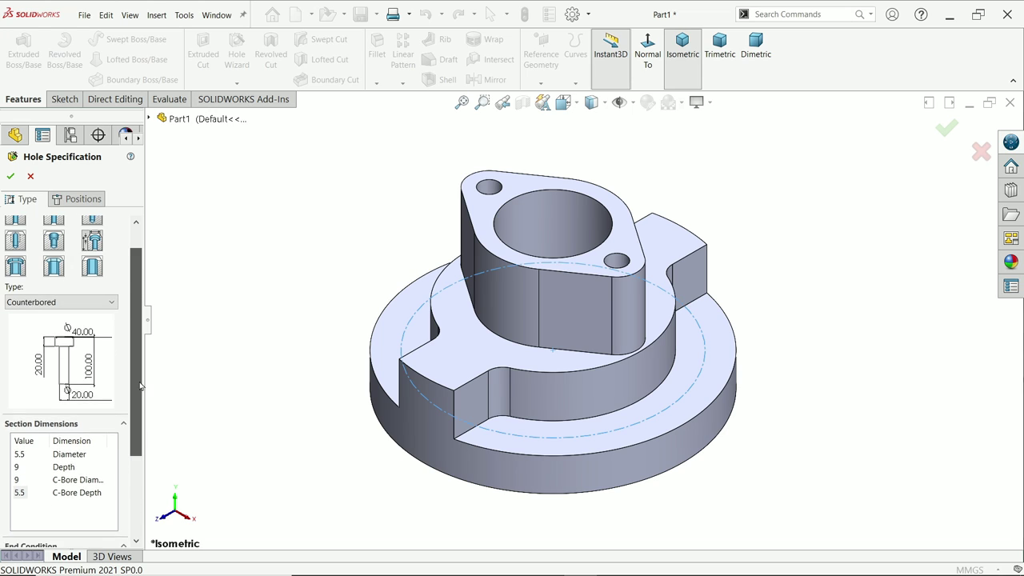
# Place one hole point on the flange's upper face, on the 59 mm construction circle level with the origin.
pyautogui.click(78, 199)
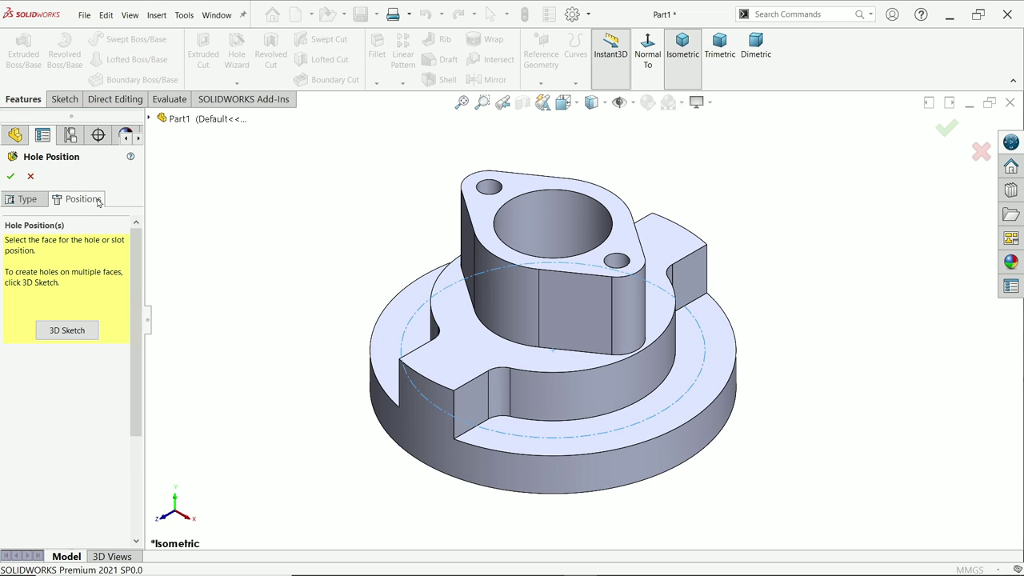
pyautogui.click(688, 416)
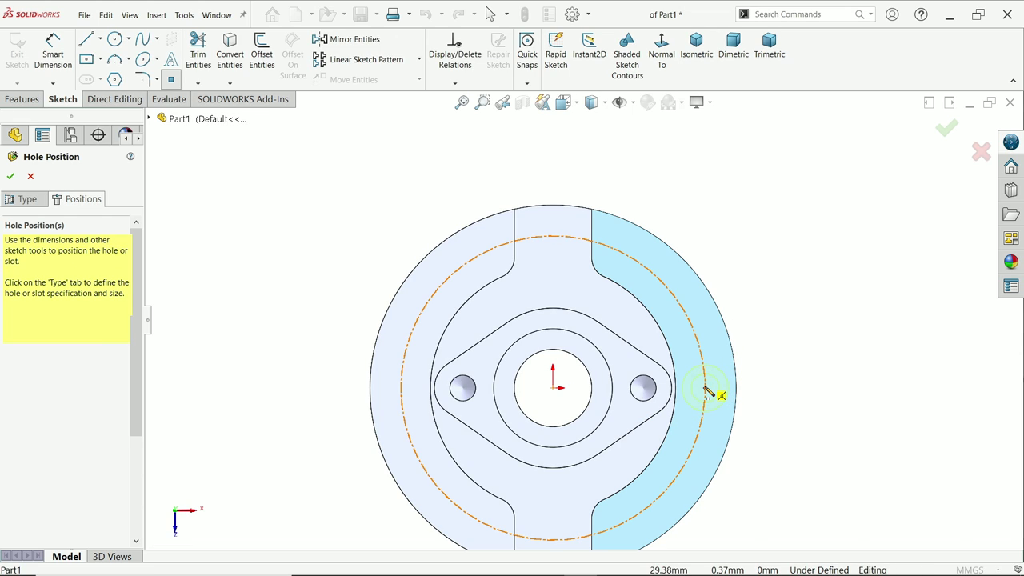
pyautogui.click(705, 389)
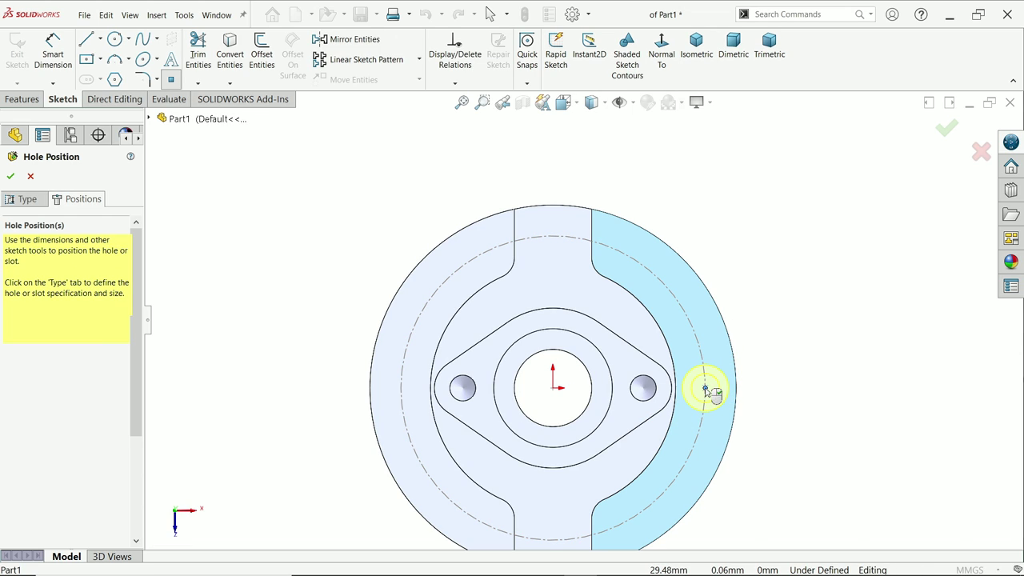
pyautogui.rightClick(775, 324)
pyautogui.click(800, 326)
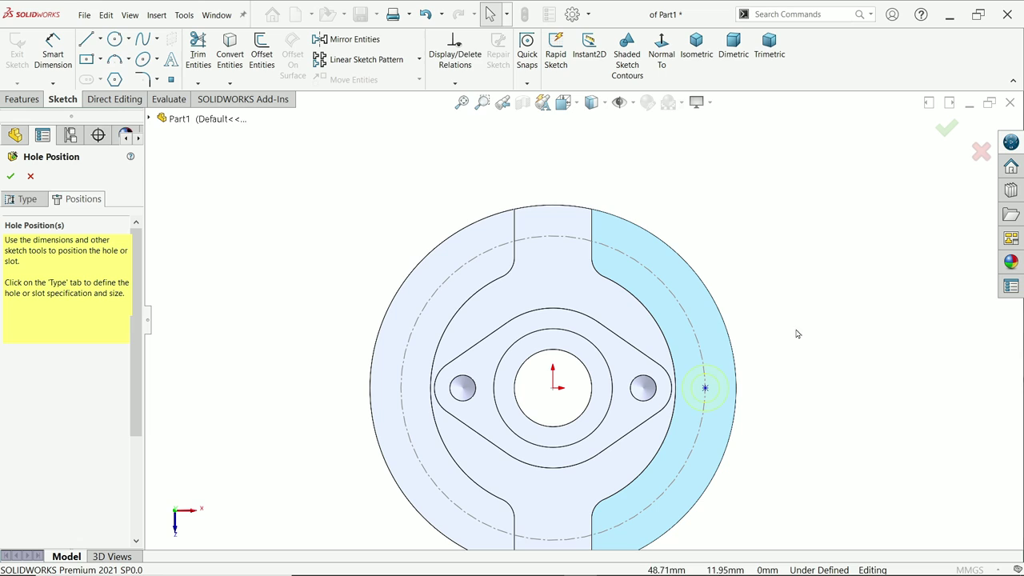
# Add a Horizontal relation between the hole point and the origin, and create the counterbored hole.
pyautogui.click(706, 390)
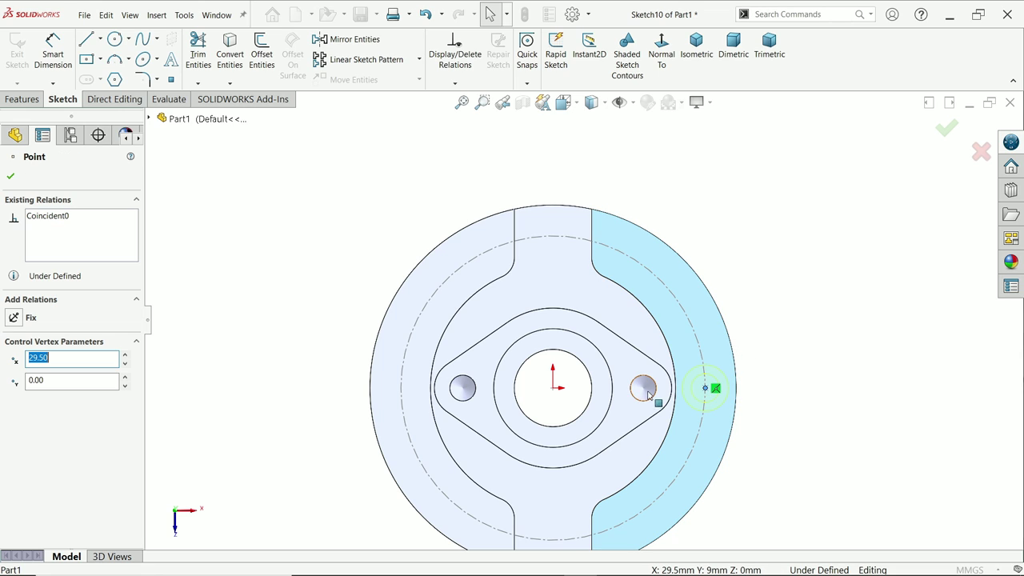
pyautogui.keyDown('ctrl'); pyautogui.click(553, 389); pyautogui.keyUp('ctrl')
pyautogui.click(584, 357)
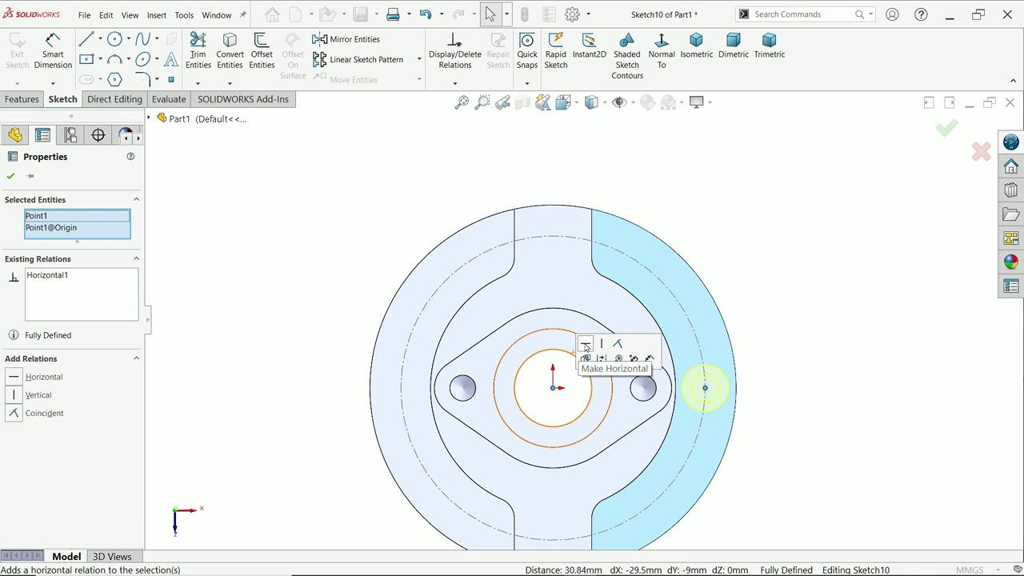
pyautogui.click(696, 46)
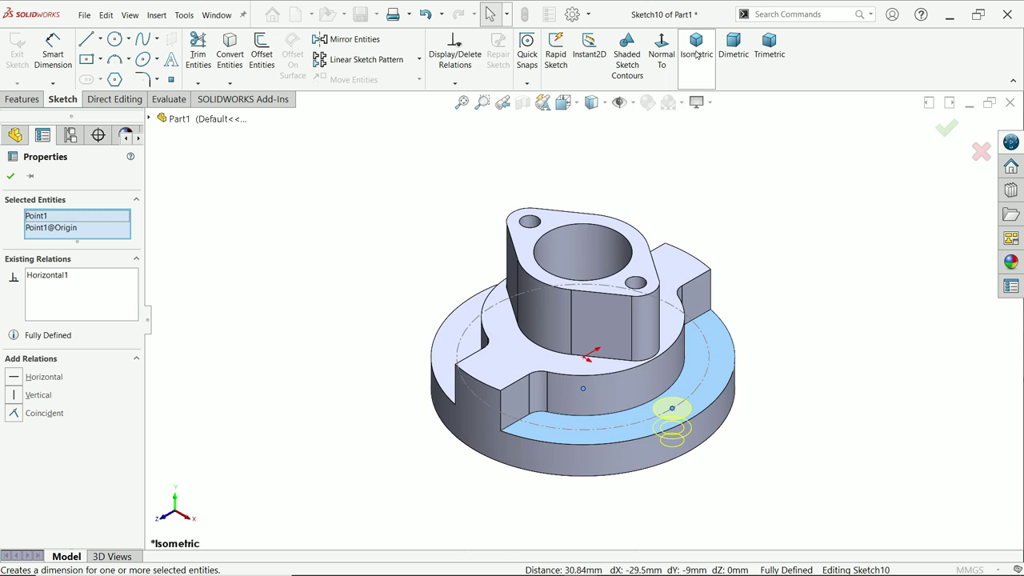
pyautogui.scroll(-3, 687, 409)
pyautogui.press('Escape')
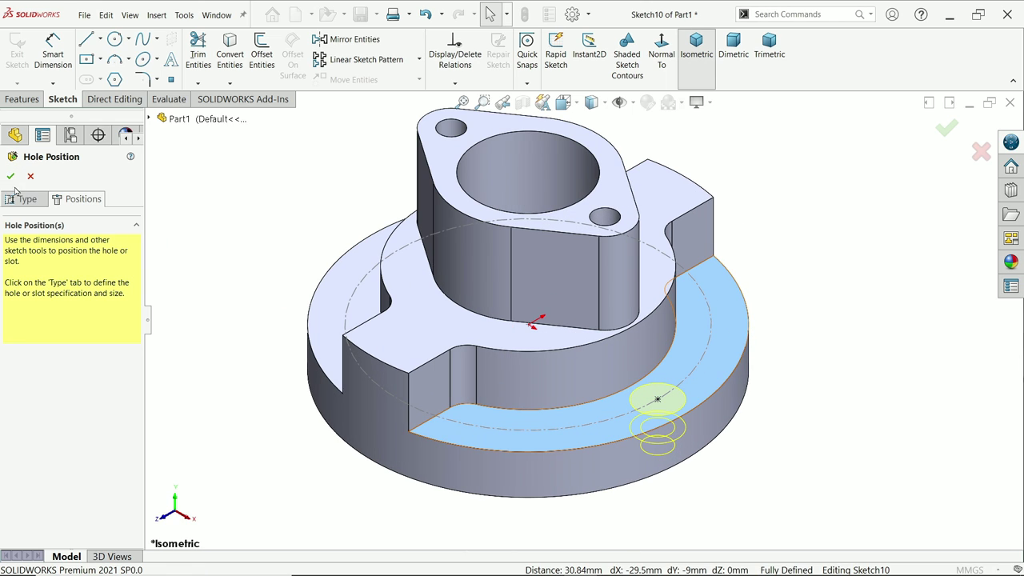
pyautogui.press('Return')
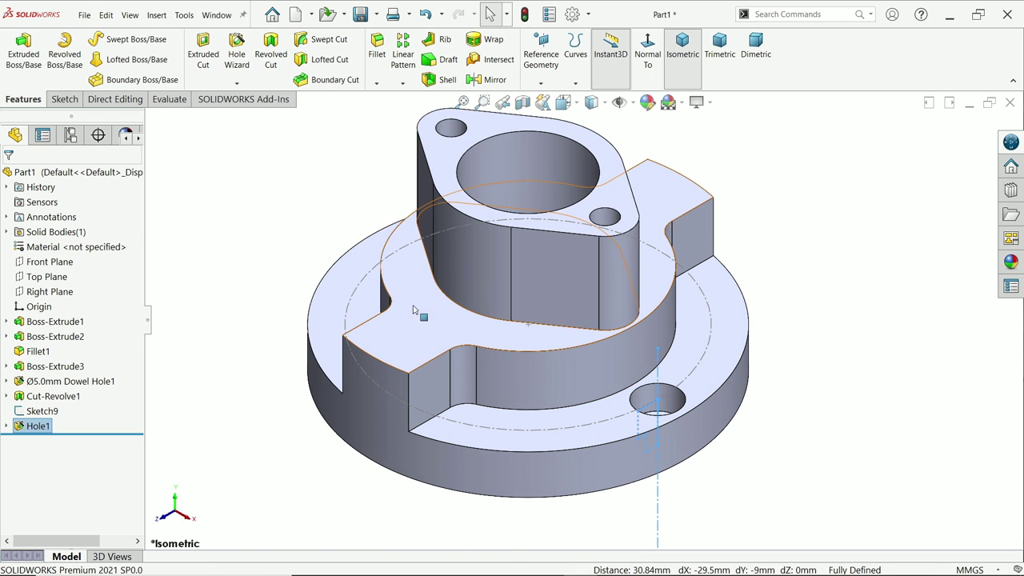
# Circular-pattern the counterbored hole around the flange's outer cylindrical face with 6 equally spaced instances over 360 degrees.
pyautogui.click(402, 83)
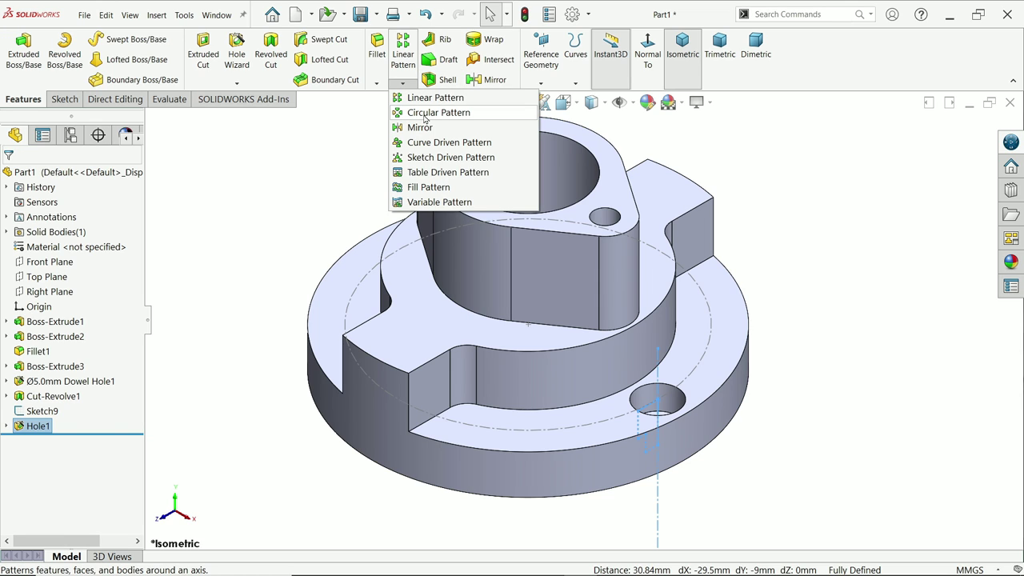
pyautogui.click(424, 118)
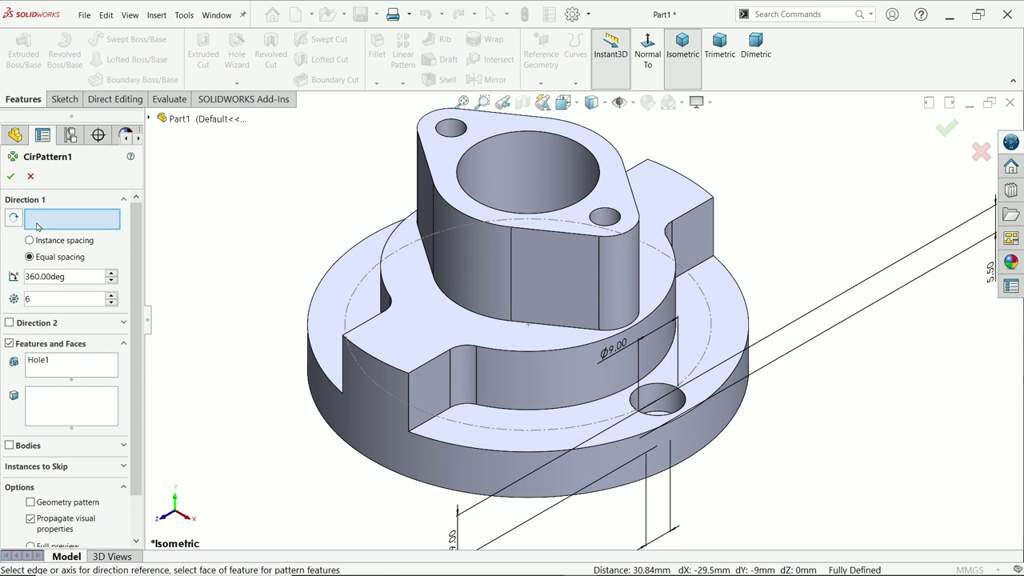
pyautogui.click(522, 473)
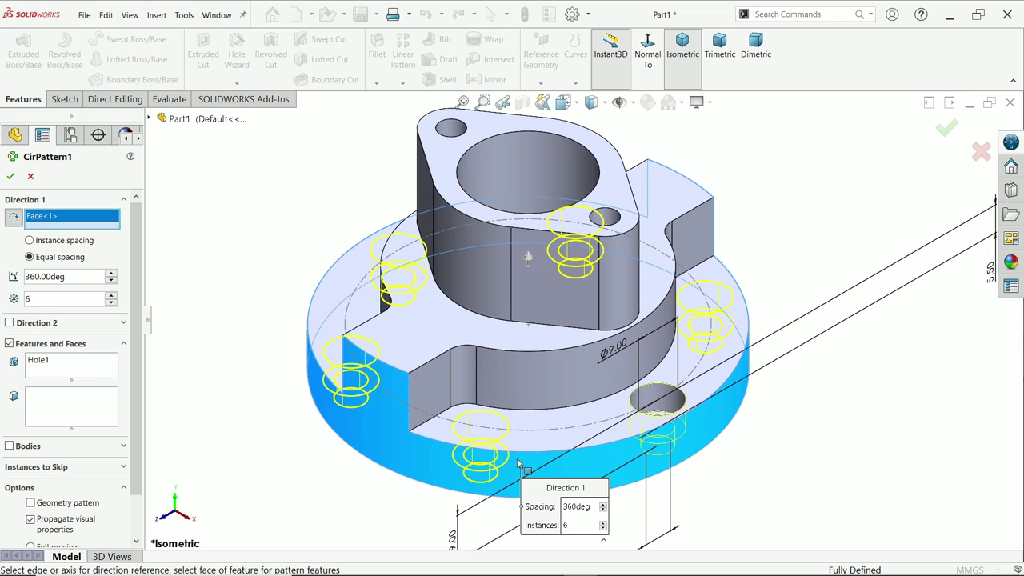
pyautogui.moveTo(73, 277); pyautogui.dragTo(11, 272)
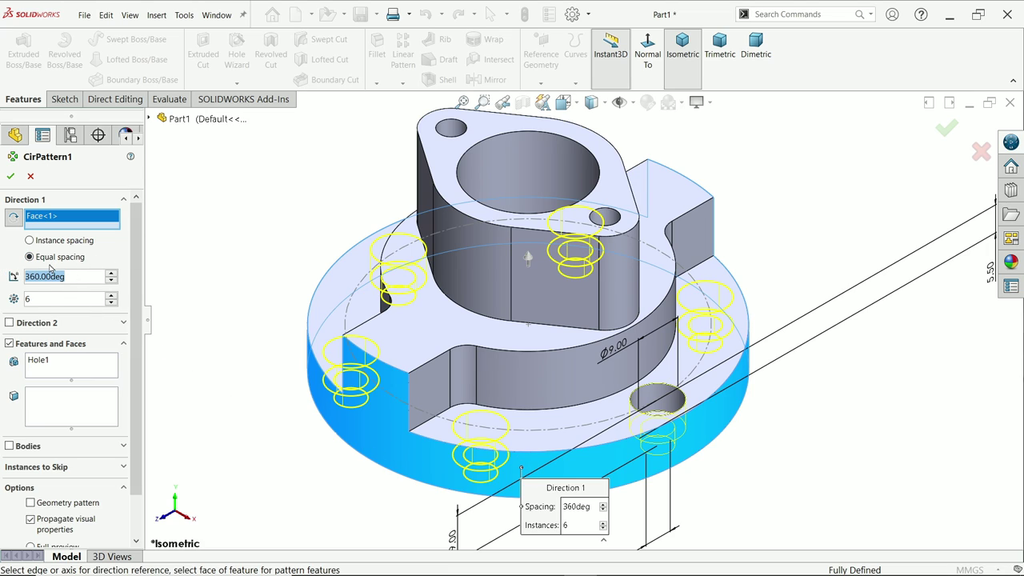
pyautogui.moveTo(41, 302); pyautogui.dragTo(22, 299)
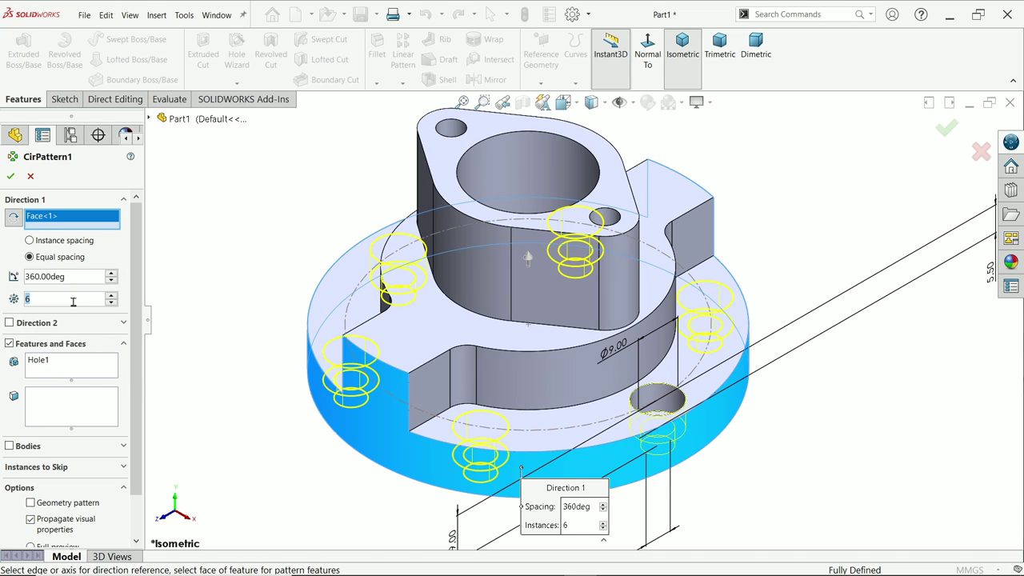
pyautogui.click(11, 176)
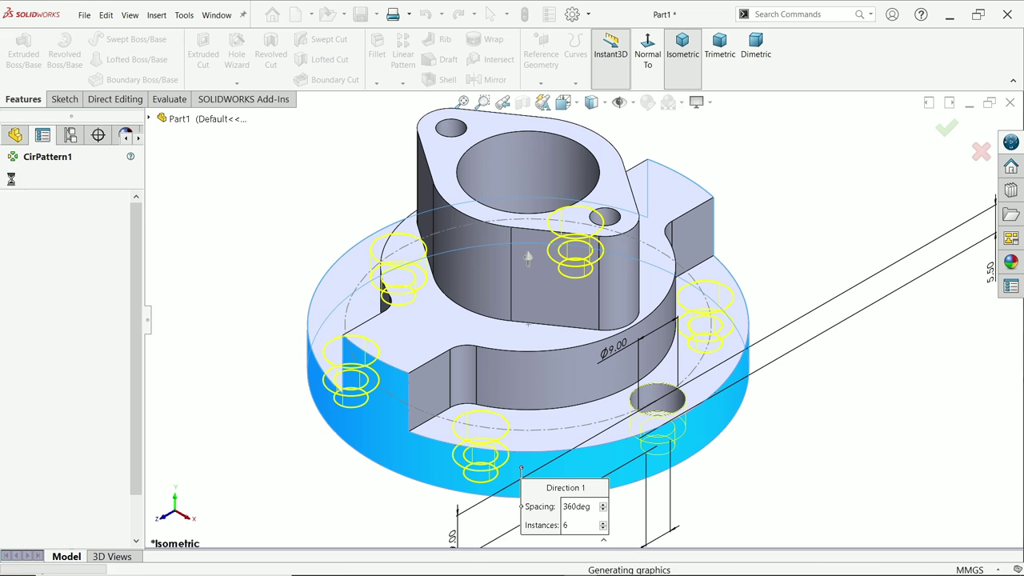
# Inspect the patterned counterbored holes and consult the side-hole dimensions in Section A-A of the Exercise 172 drawing image.
pyautogui.moveTo(749, 354); pyautogui.dragTo(748, 470, button='middle')
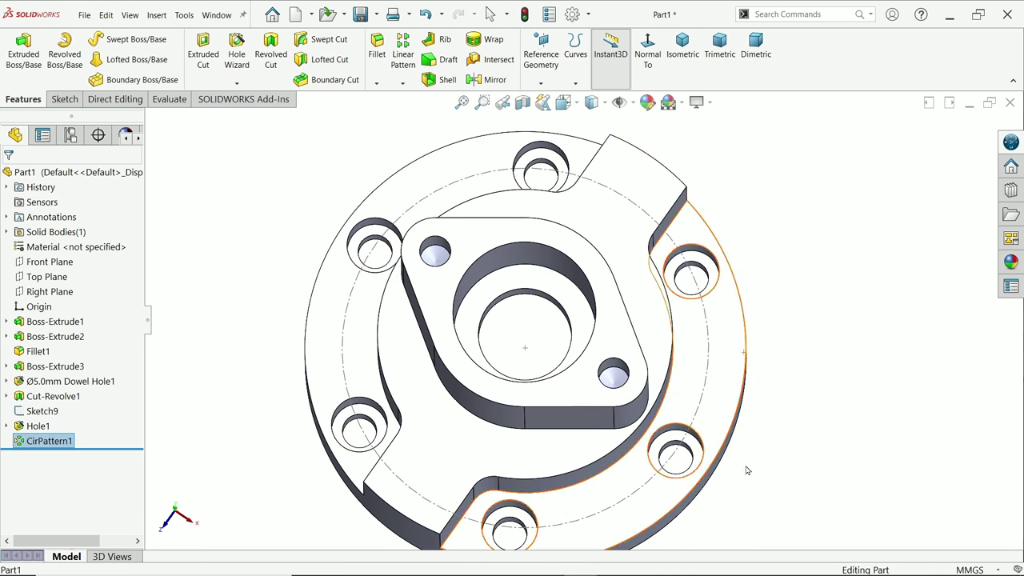
pyautogui.scroll(2, 622, 453)
pyautogui.scroll(-5, 631, 469)
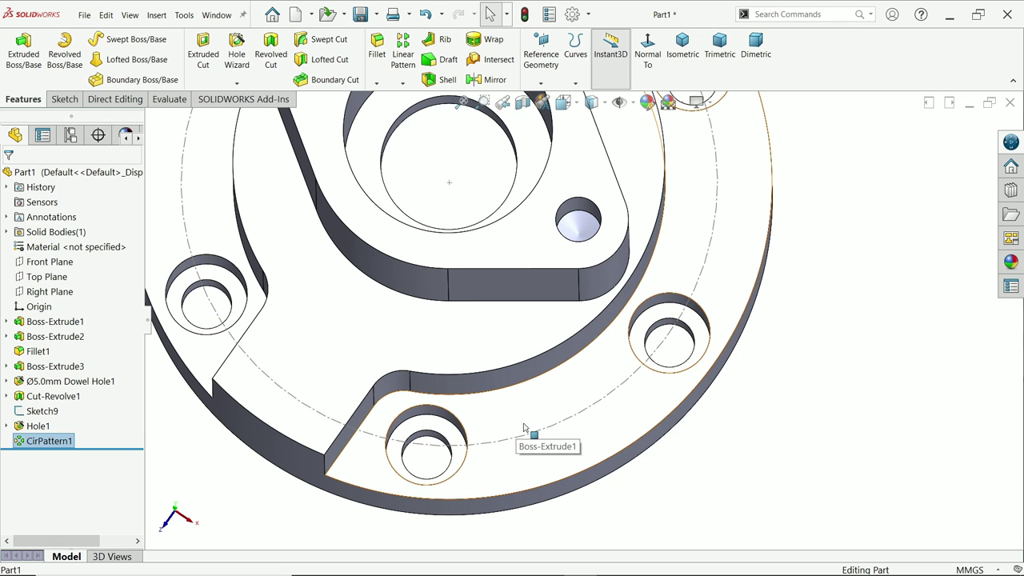
pyautogui.scroll(4, 536, 408)
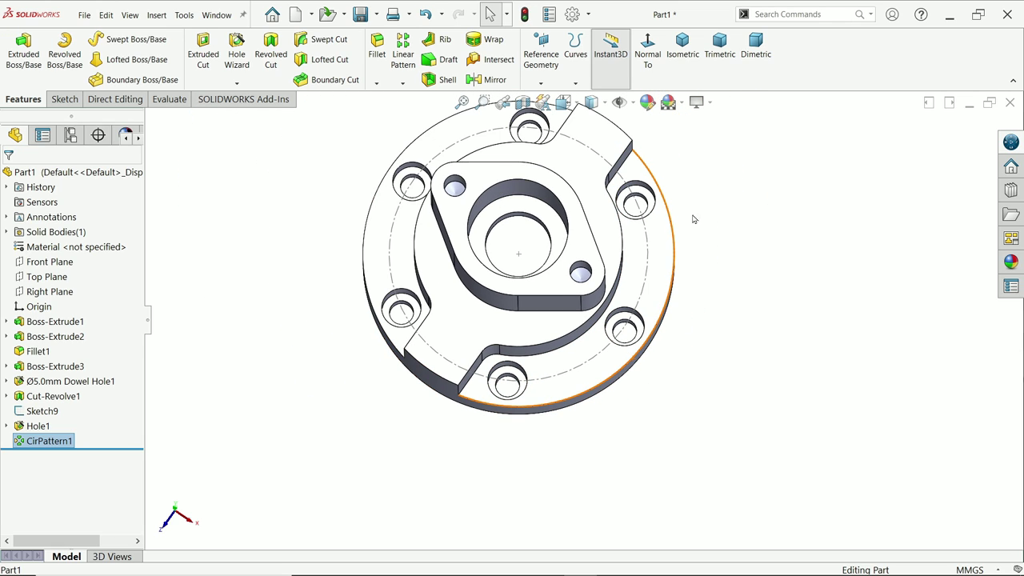
pyautogui.click(685, 67)
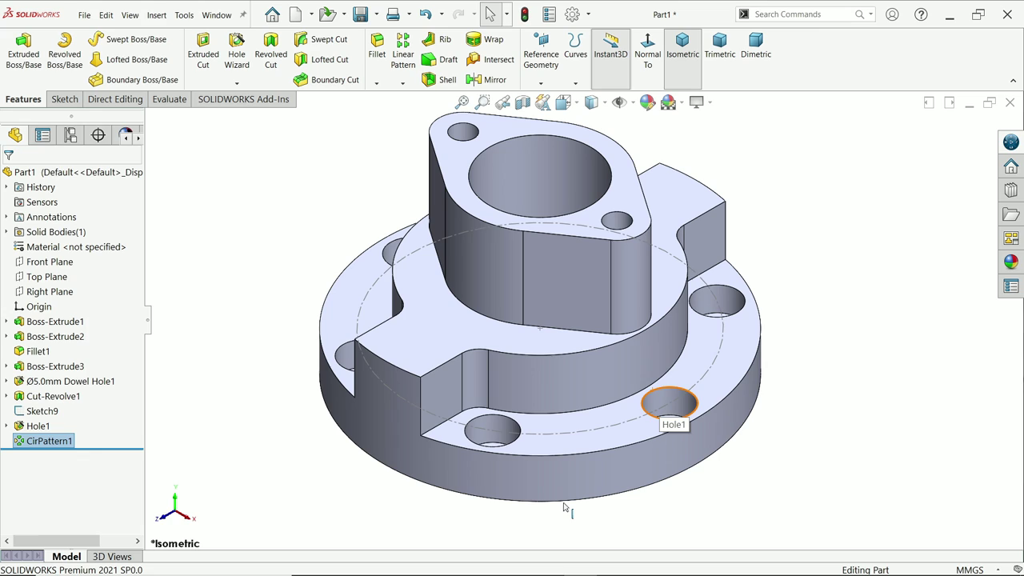
pyautogui.hotkey('alt', 'Tab')
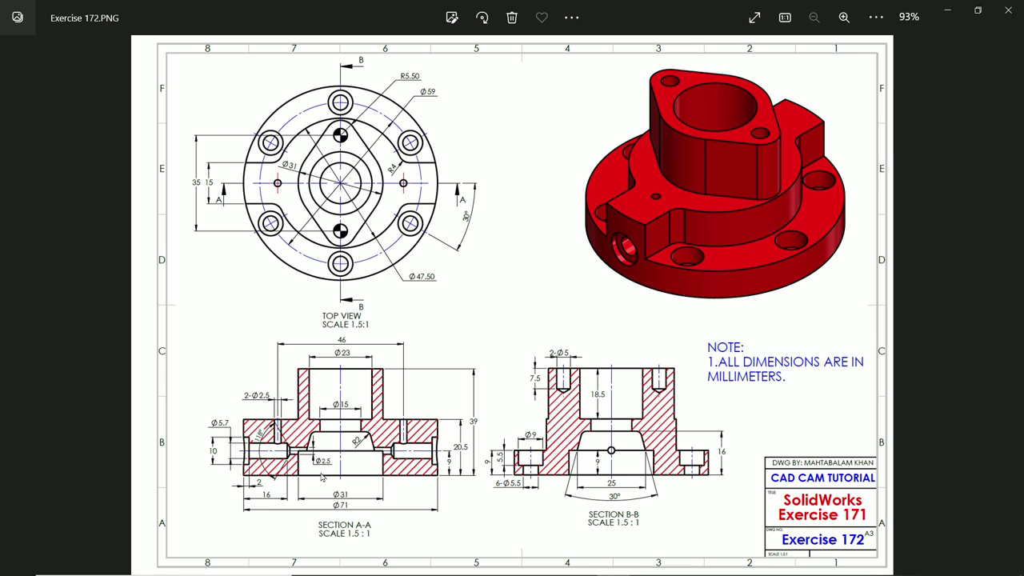
pyautogui.scroll(5, 322, 477)
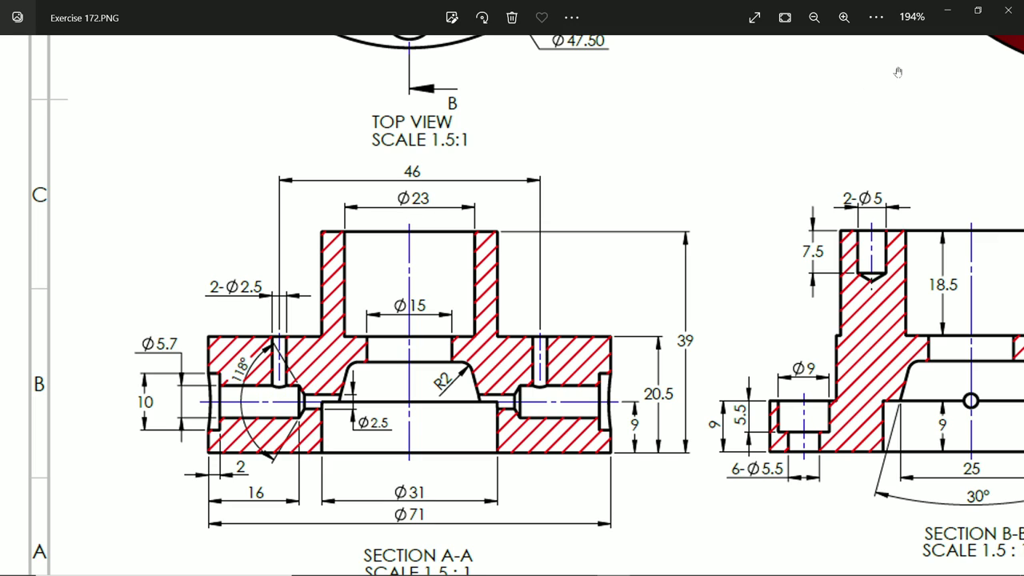
pyautogui.click(949, 11)
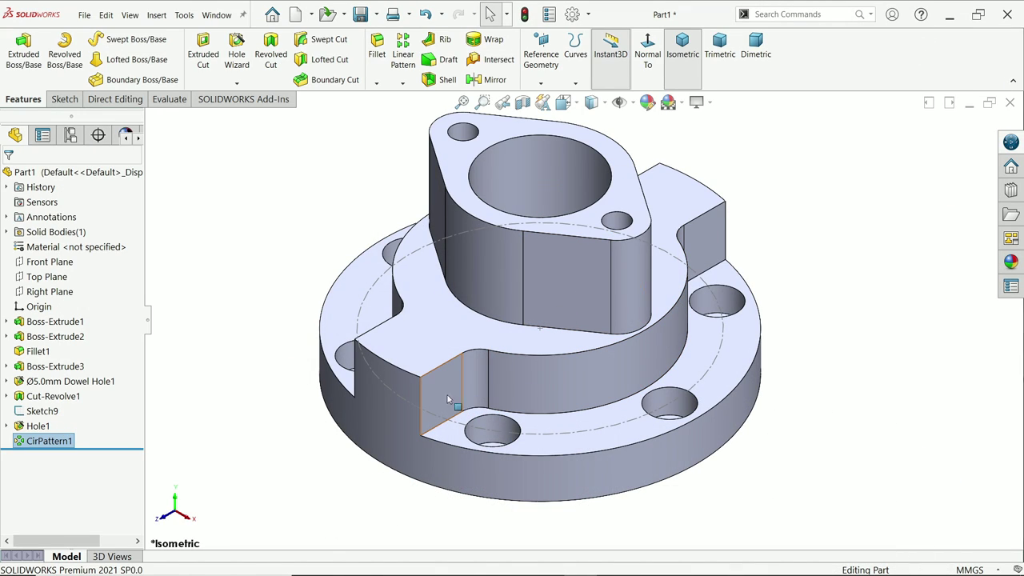
# Start a new sketch on the Right Plane.
pyautogui.click(197, 340)
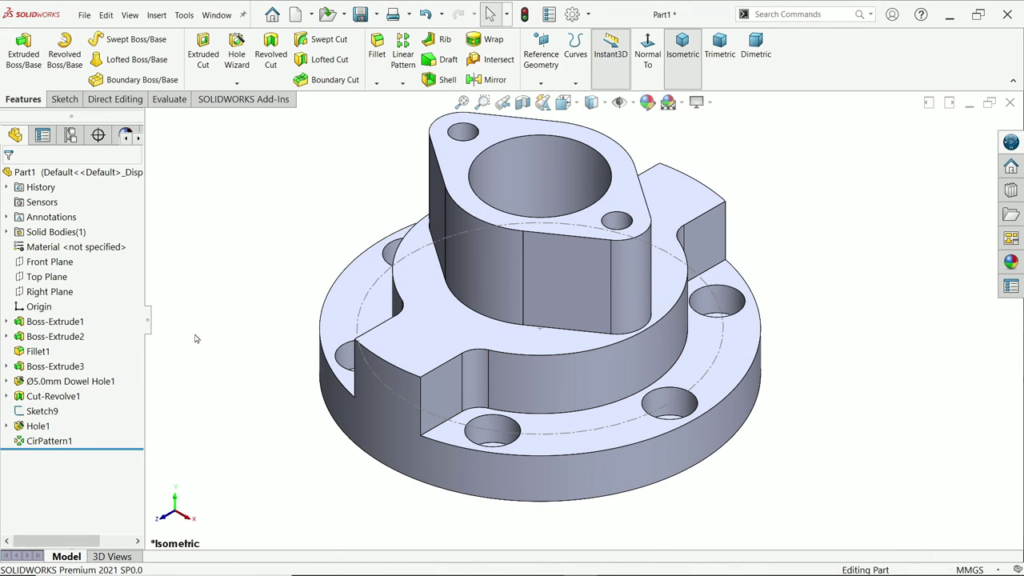
pyautogui.click(373, 379)
pyautogui.click(424, 336)
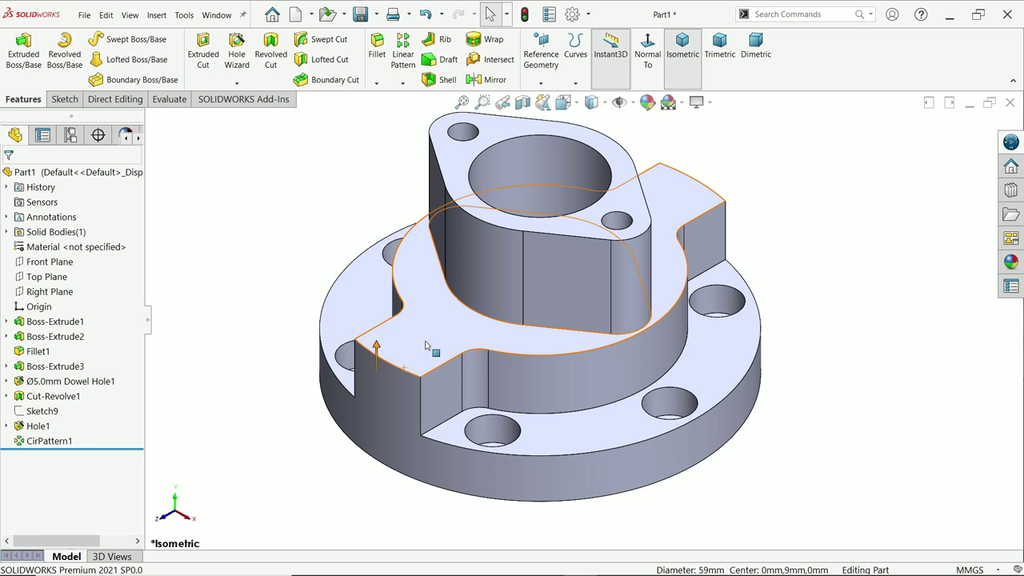
pyautogui.click(50, 293)
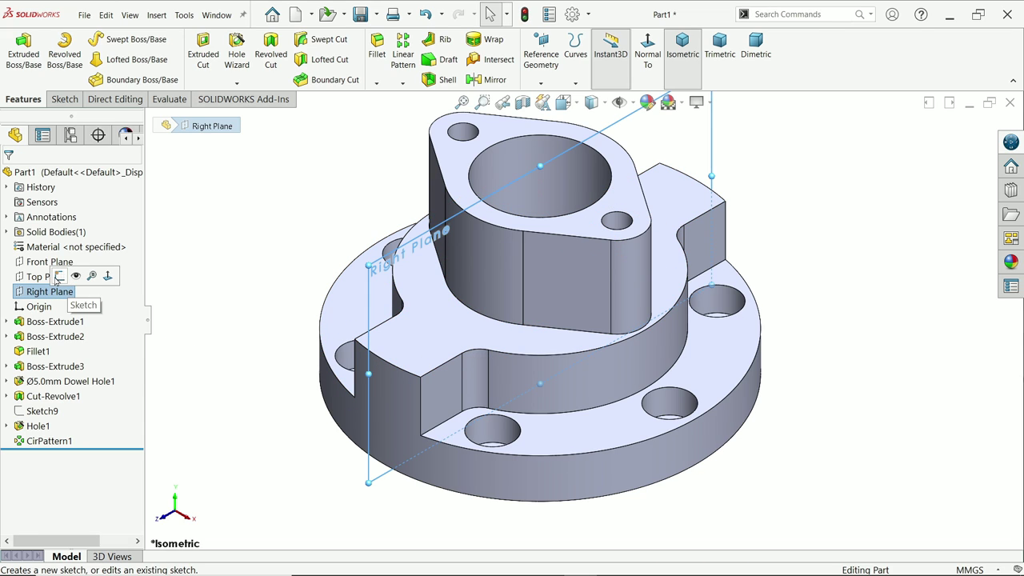
pyautogui.click(62, 278)
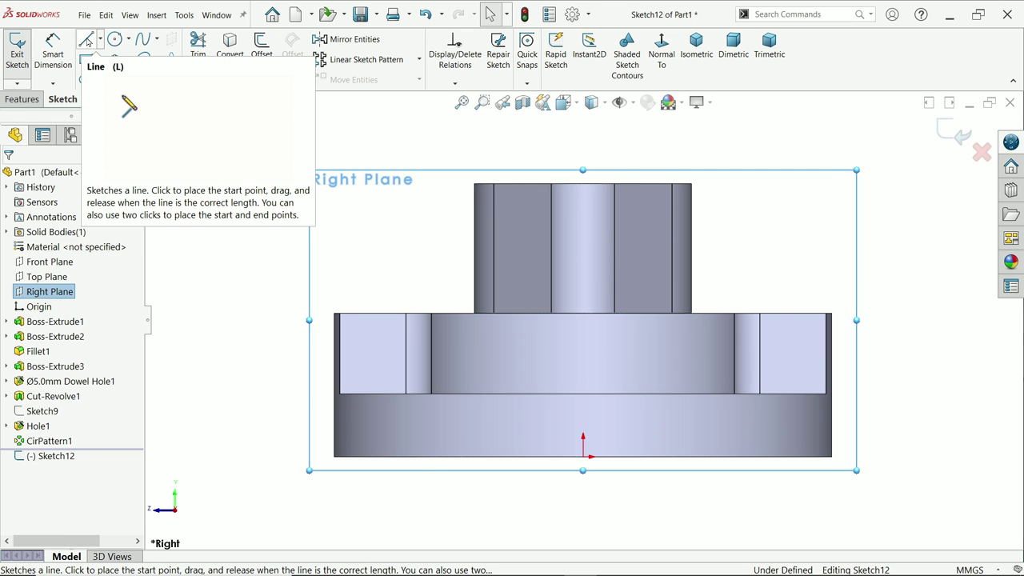
# Sketch an open stepped line profile beside the part: about 8.7 mm up, 3.6 mm across, 3.3 mm down, 17.8 mm across, ending in a 45° slope.
pyautogui.click(87, 39)
pyautogui.scroll(3, 389, 370)
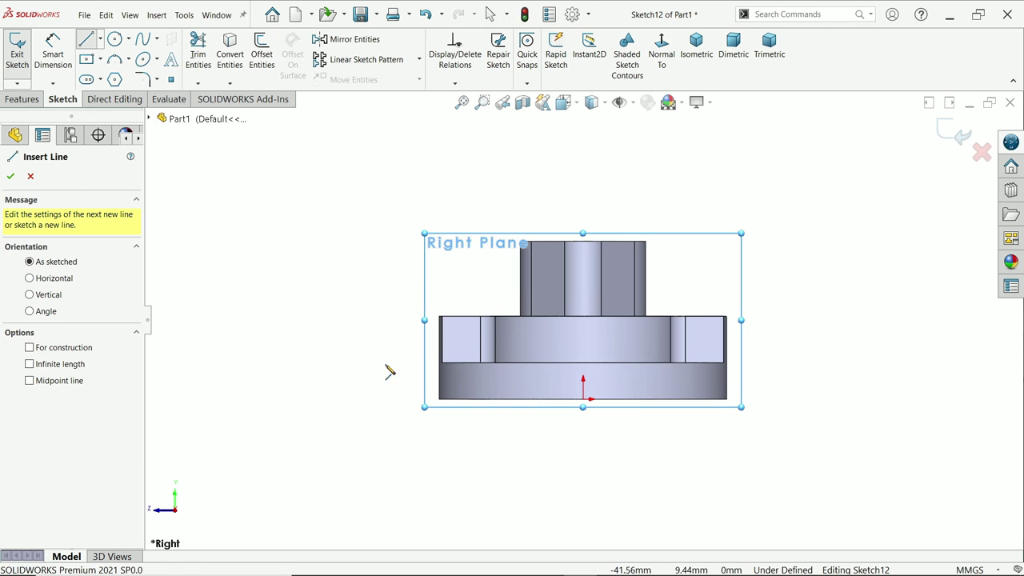
pyautogui.scroll(-2, 387, 404)
pyautogui.scroll(1, 391, 407)
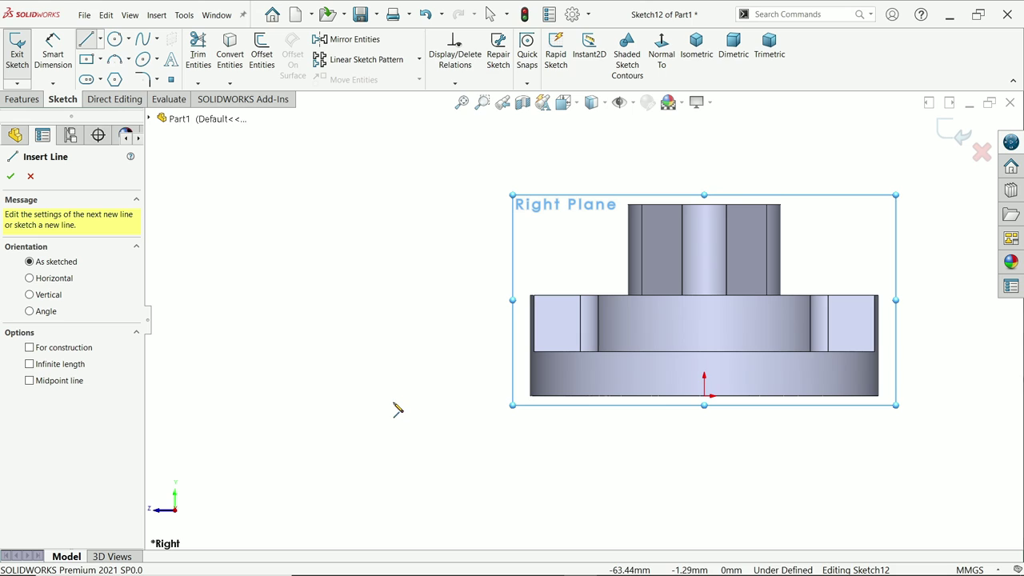
pyautogui.click(250, 369)
pyautogui.click(250, 327)
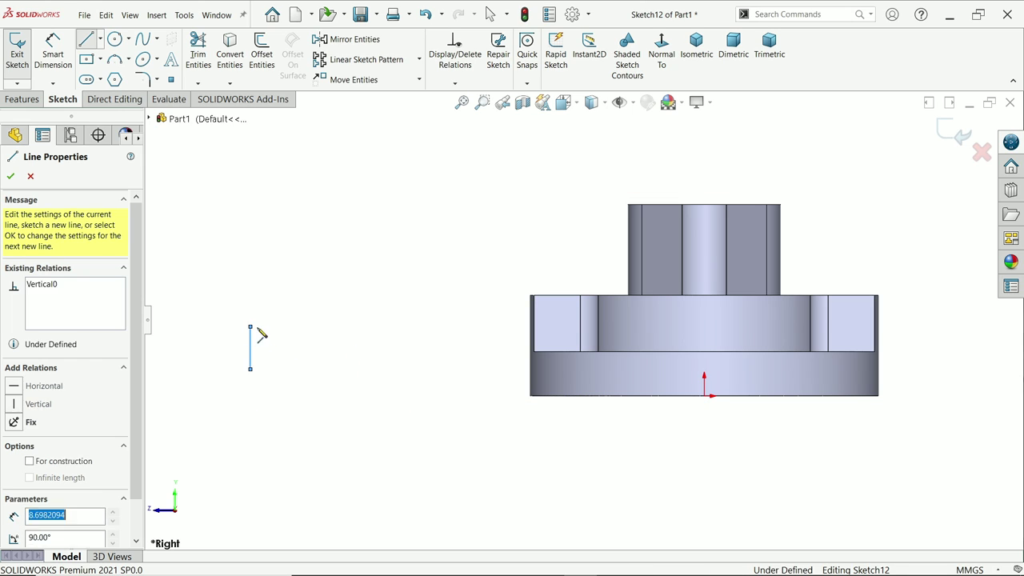
pyautogui.click(269, 329)
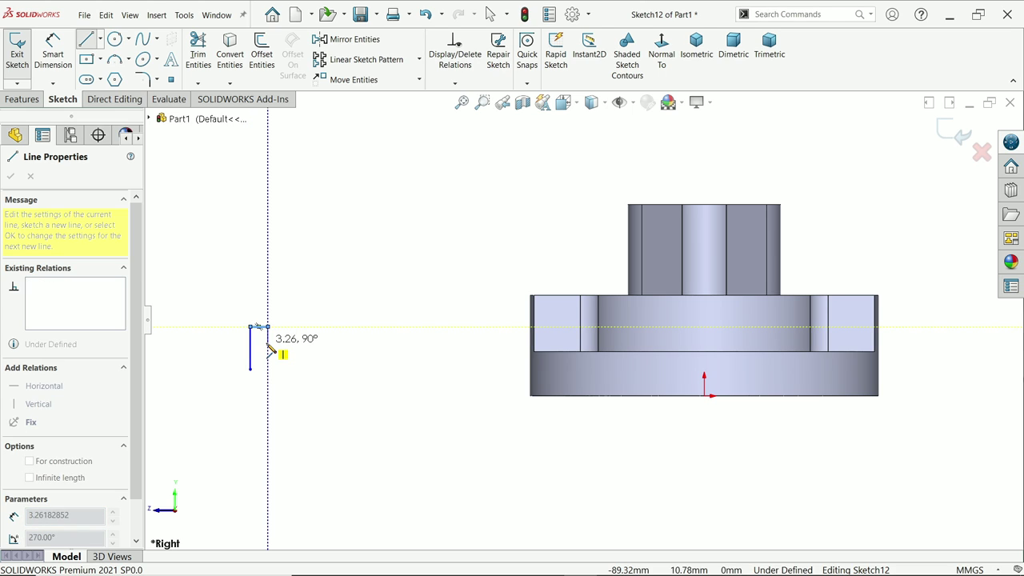
pyautogui.click(268, 342)
pyautogui.click(356, 343)
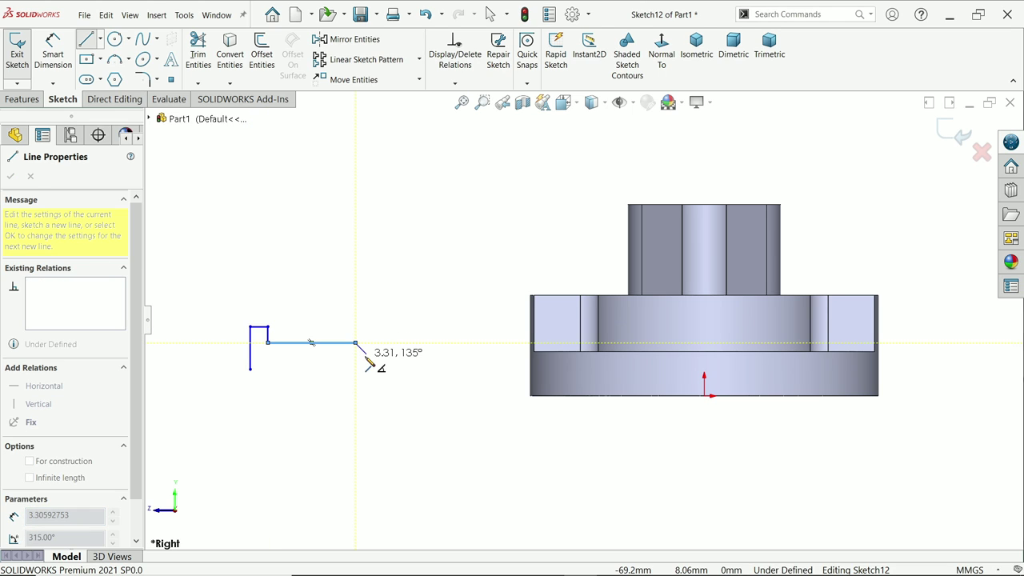
pyautogui.click(366, 353)
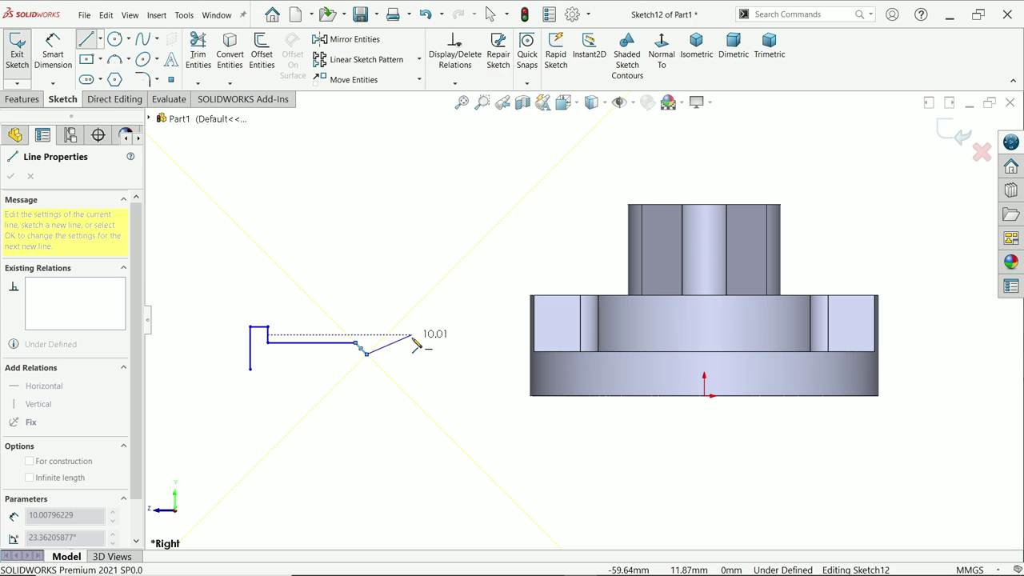
pyautogui.rightClick(415, 342)
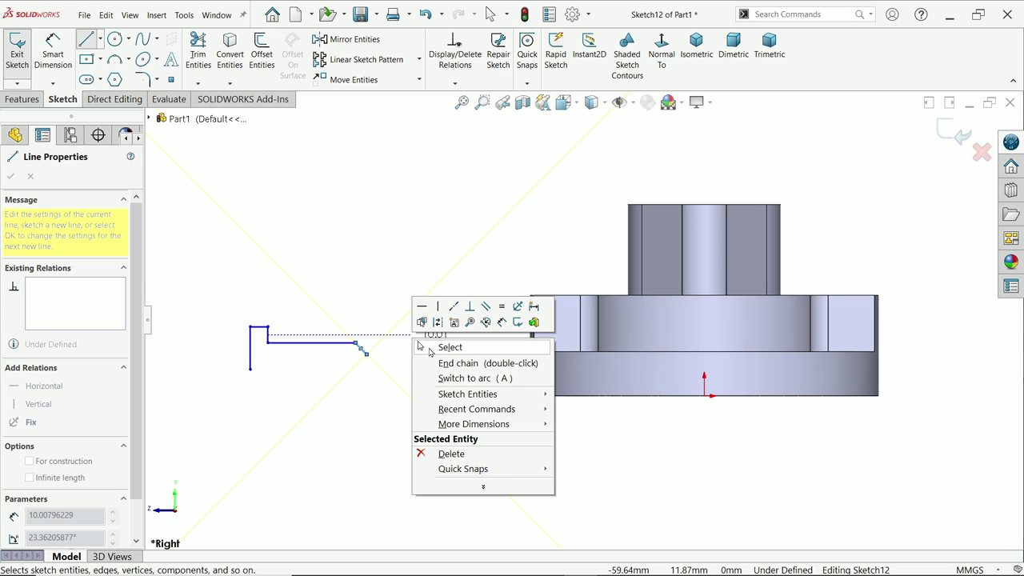
pyautogui.click(447, 346)
pyautogui.scroll(-2, 273, 366)
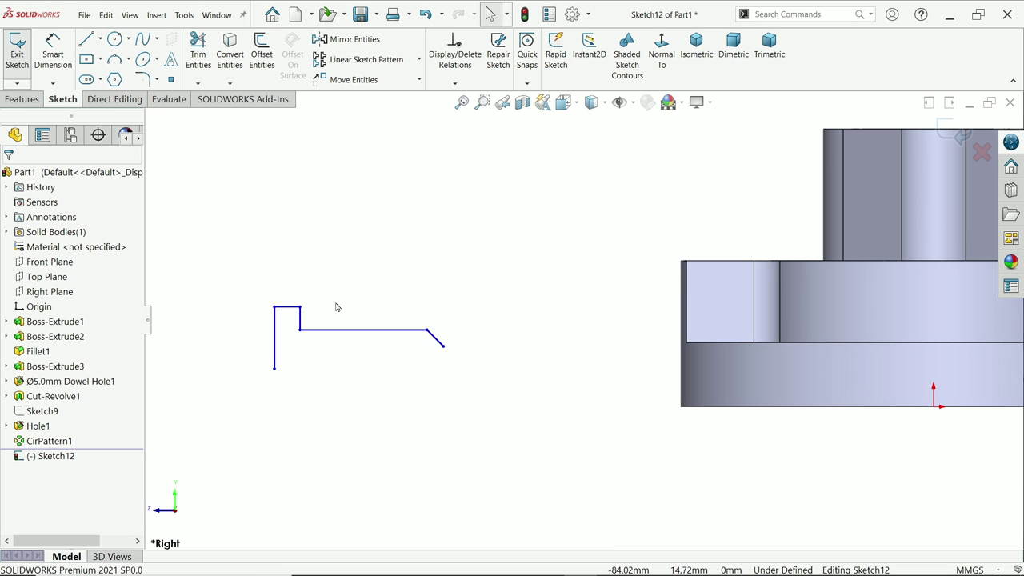
pyautogui.press('z')
pyautogui.scroll(-1, 691, 383)
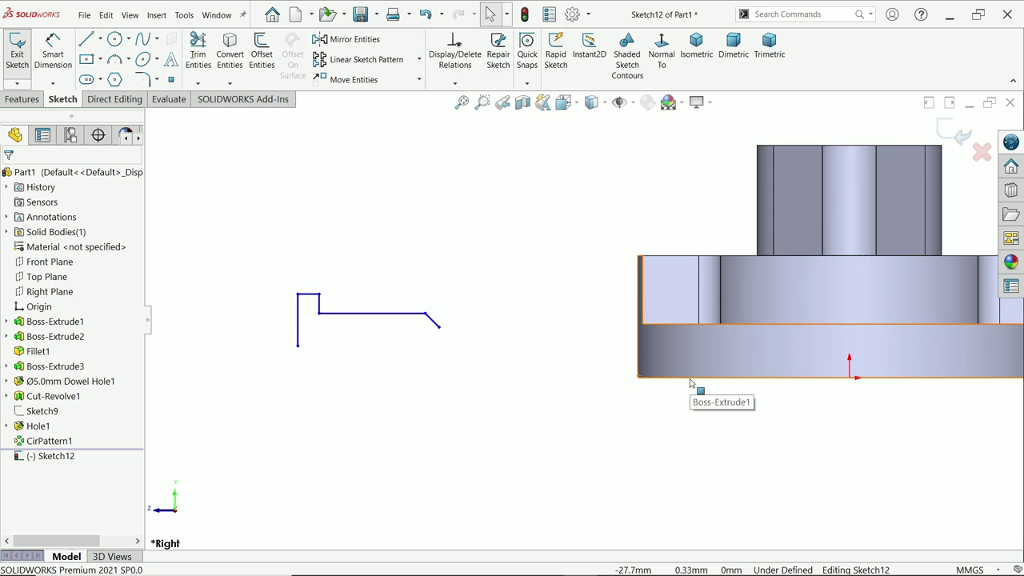
# Draw a horizontal centerline about 26.8 mm long from the lower end of the profile's long vertical line.
pyautogui.click(100, 39)
pyautogui.click(95, 72)
pyautogui.click(298, 345)
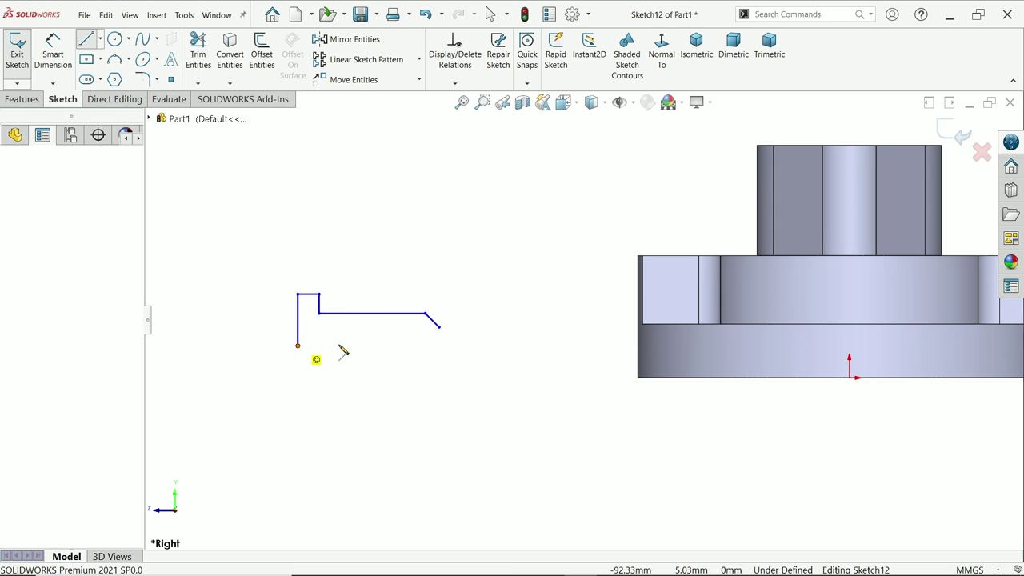
pyautogui.click(458, 346)
pyautogui.click(503, 286)
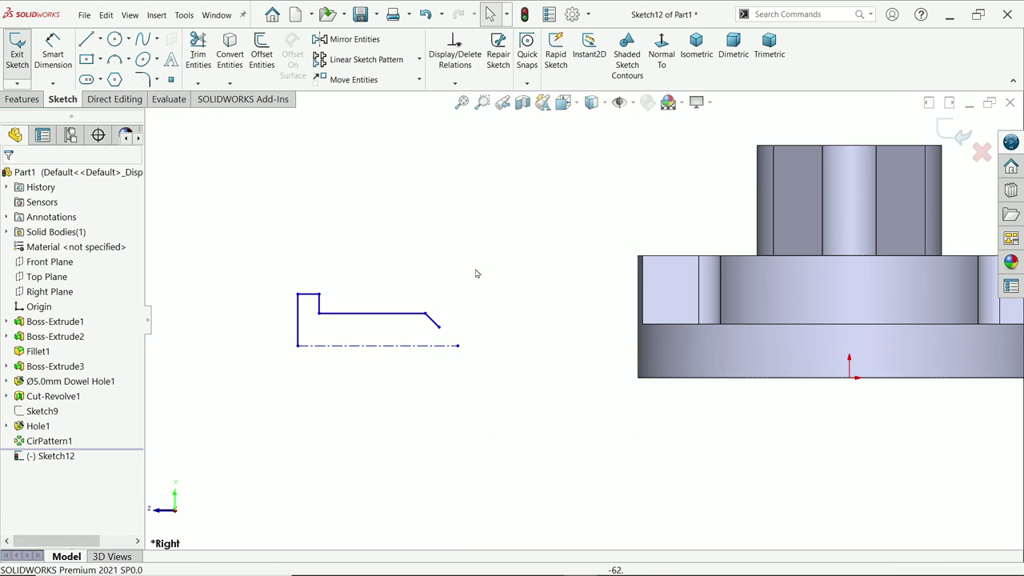
# Add a 10 mm diameter dimension between the profile's short upper line and the centerline.
pyautogui.press('d')
pyautogui.scroll(-2, 352, 345)
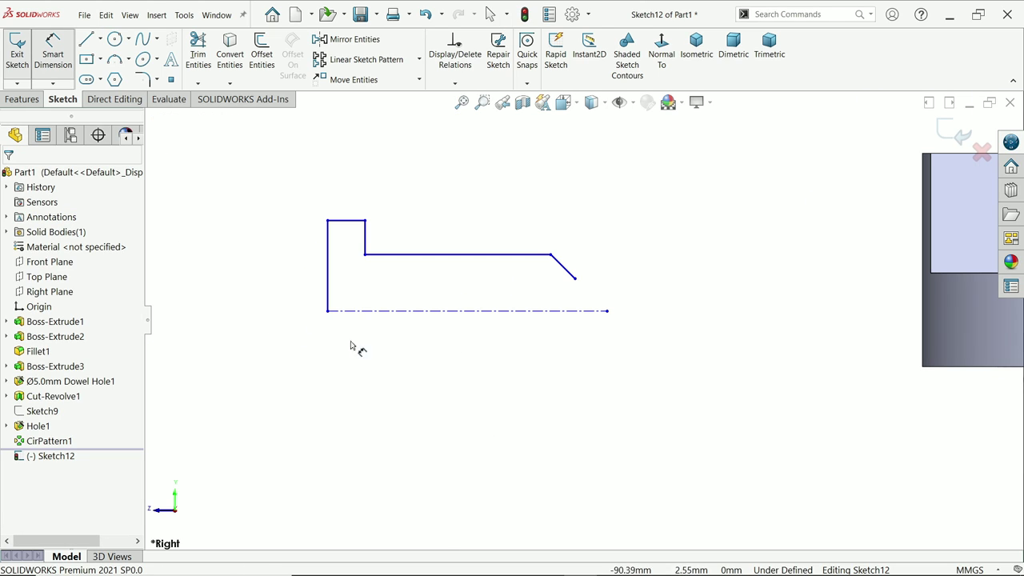
pyautogui.click(349, 225)
pyautogui.click(352, 312)
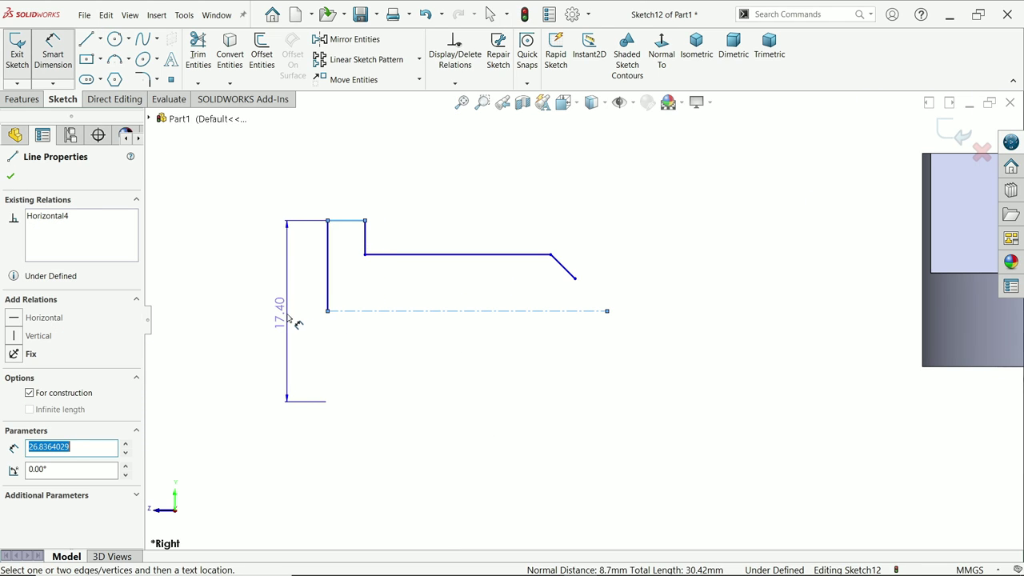
pyautogui.click(294, 320)
pyautogui.write('10')
pyautogui.press('Return')
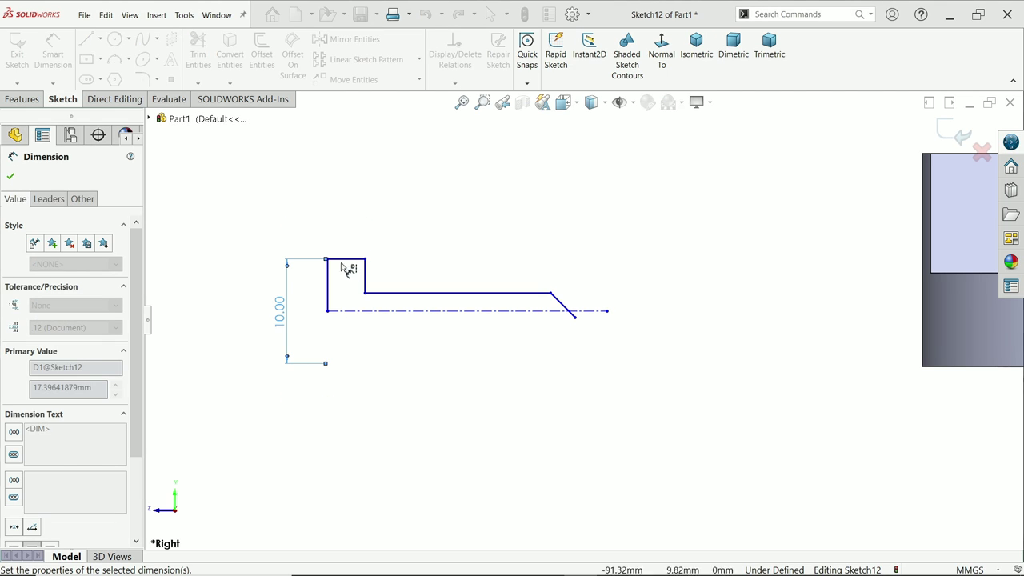
# Add a 5.7 mm diameter dimension between the profile's long horizontal line and the centerline.
pyautogui.click(400, 293)
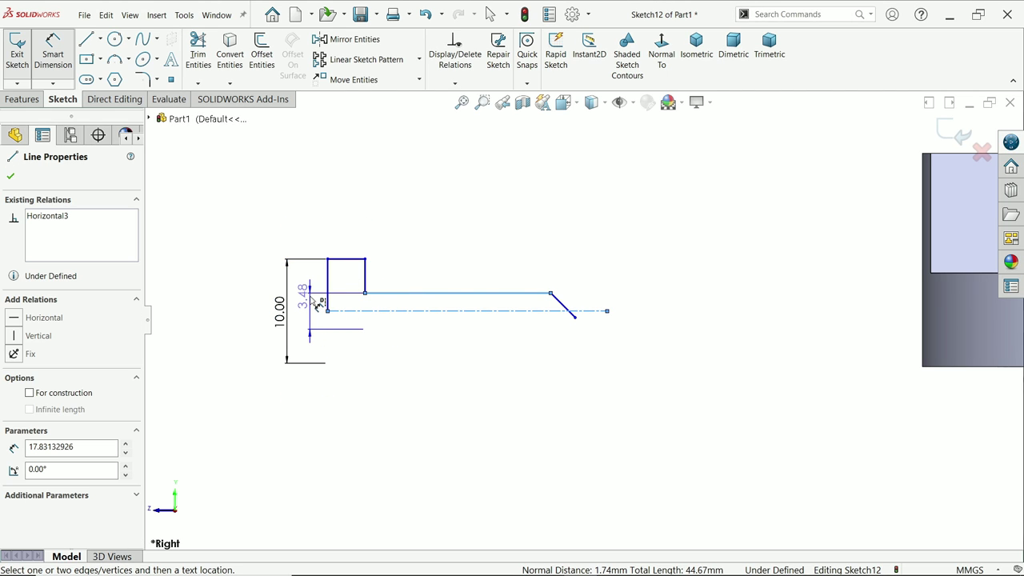
pyautogui.click(315, 301)
pyautogui.write('5.7')
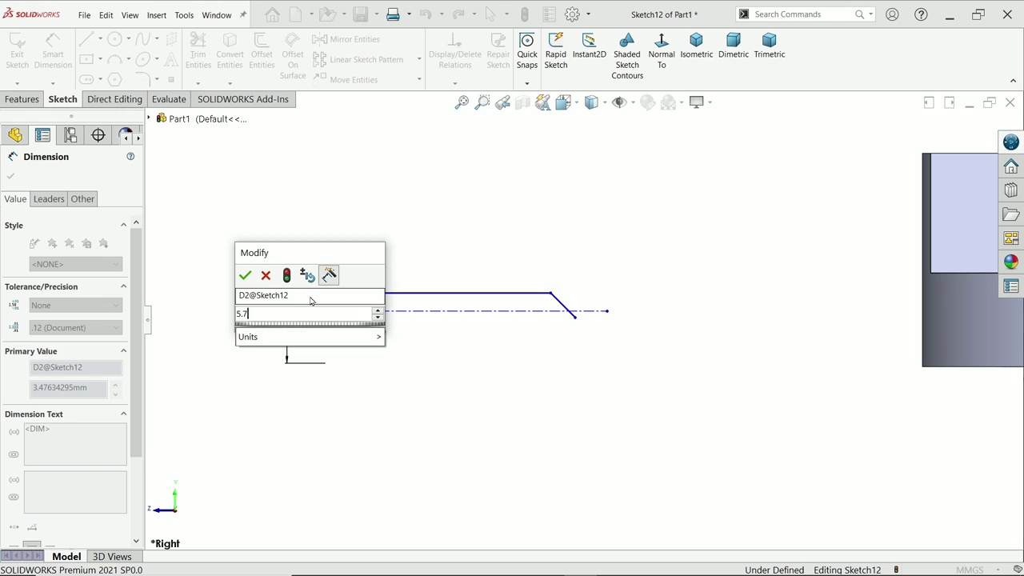
pyautogui.press('Return')
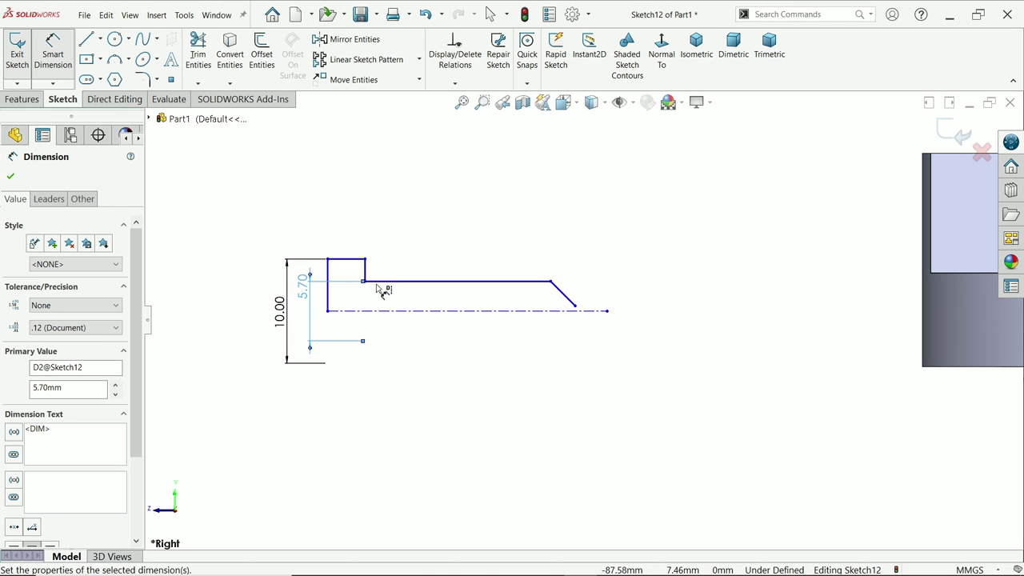
# Dimension the profile's short upper horizontal line to 2 mm.
pyautogui.click(352, 259)
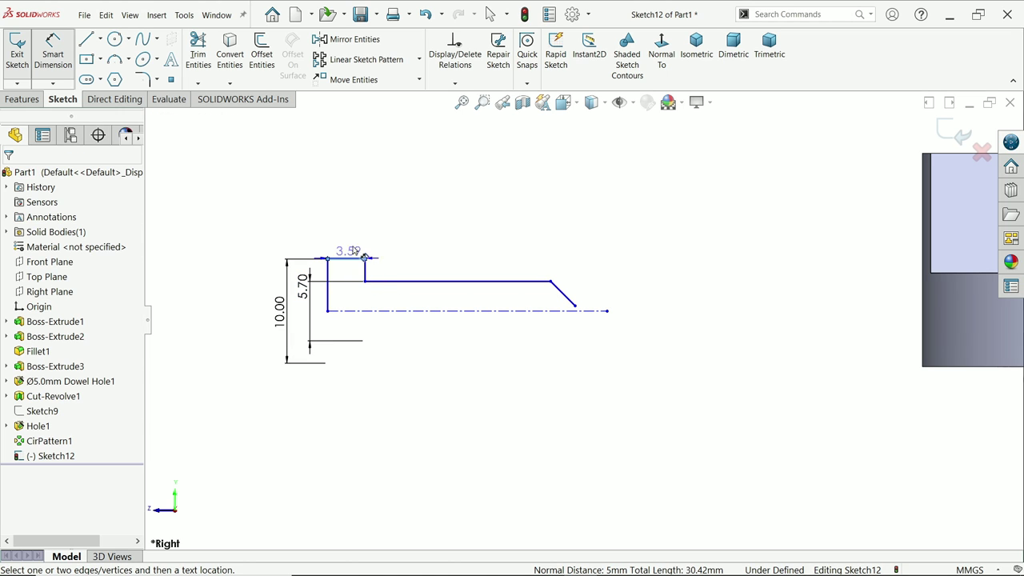
pyautogui.click(356, 222)
pyautogui.write('2')
pyautogui.press('Return')
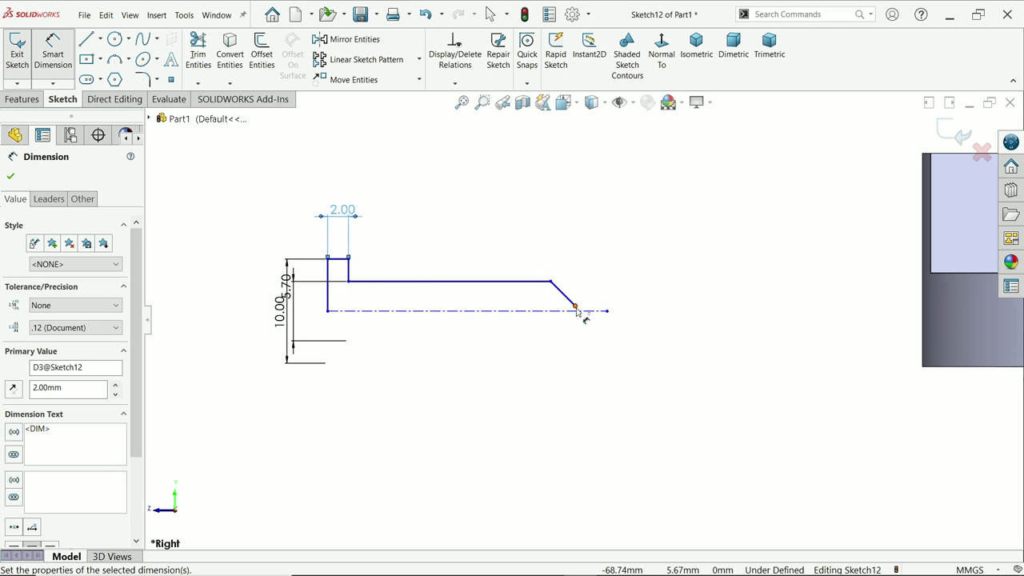
# Add a 16 mm horizontal dimension between the slope's upper end and the profile's corner on the centerline.
pyautogui.click(551, 283)
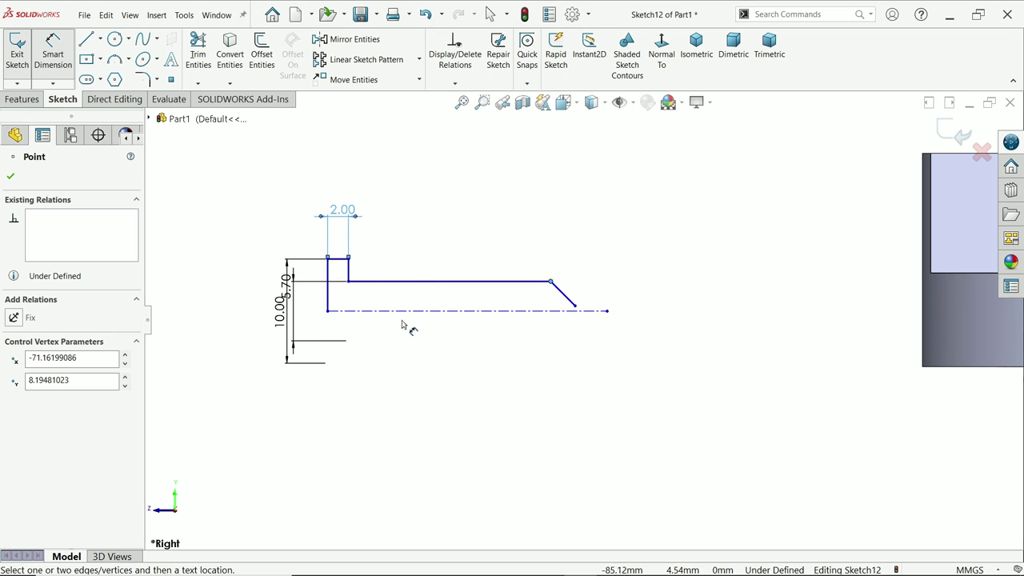
pyautogui.click(329, 313)
pyautogui.click(410, 365)
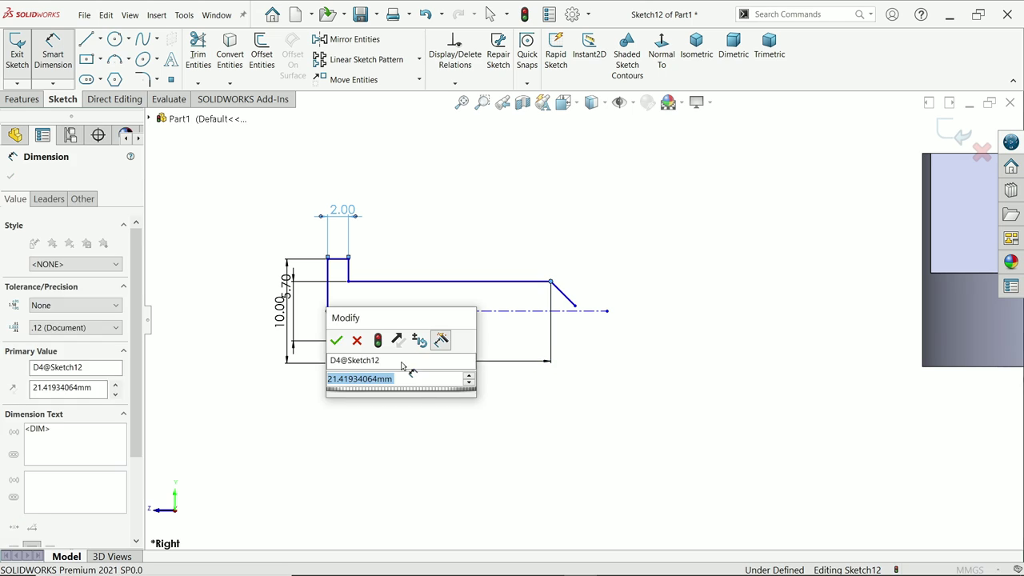
pyautogui.write('16')
pyautogui.press('Return')
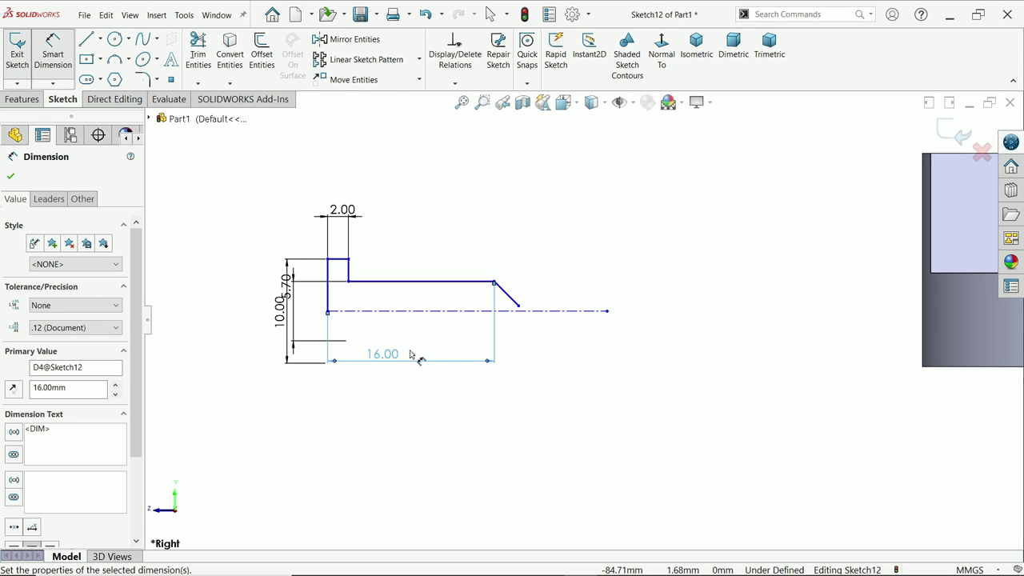
pyautogui.click(7, 179)
# Pull the slope's free end slightly upward and add a 2.5 mm diameter dimension between that endpoint and the centerline.
pyautogui.moveTo(519, 307); pyautogui.dragTo(518, 296)
pyautogui.press('d')
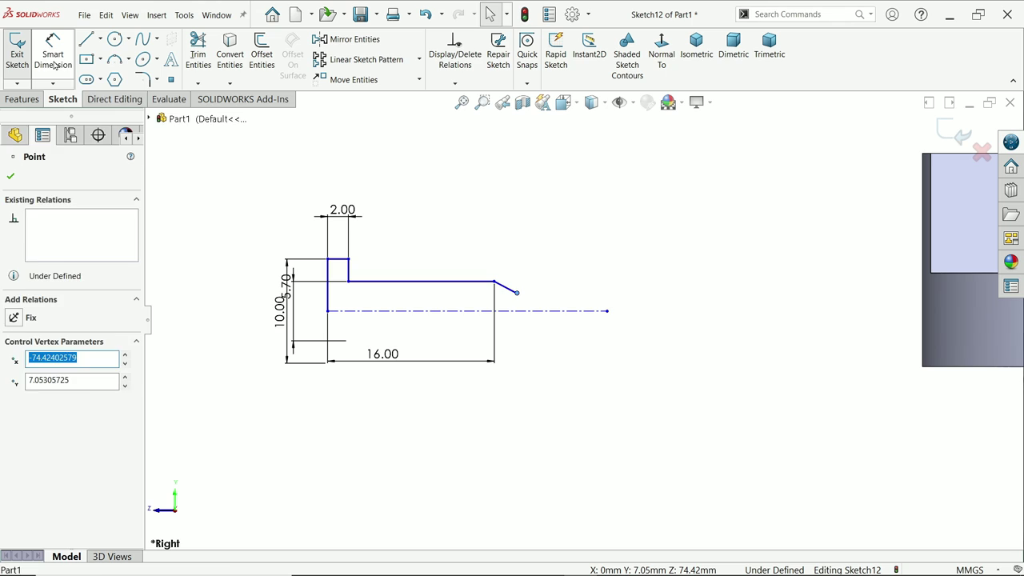
pyautogui.scroll(-4, 524, 292)
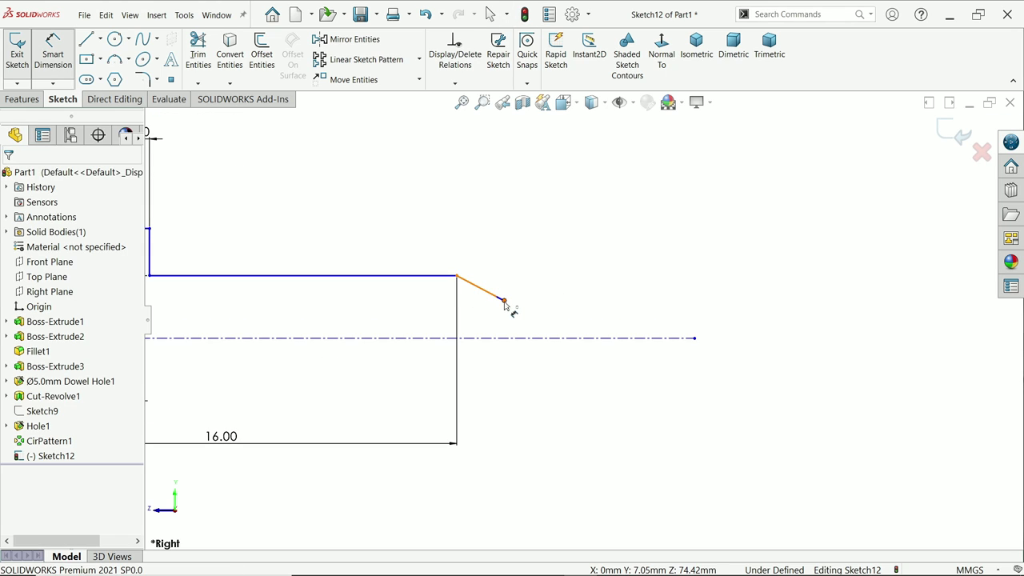
pyautogui.click(504, 301)
pyautogui.click(518, 342)
pyautogui.click(558, 356)
pyautogui.write('3.42')
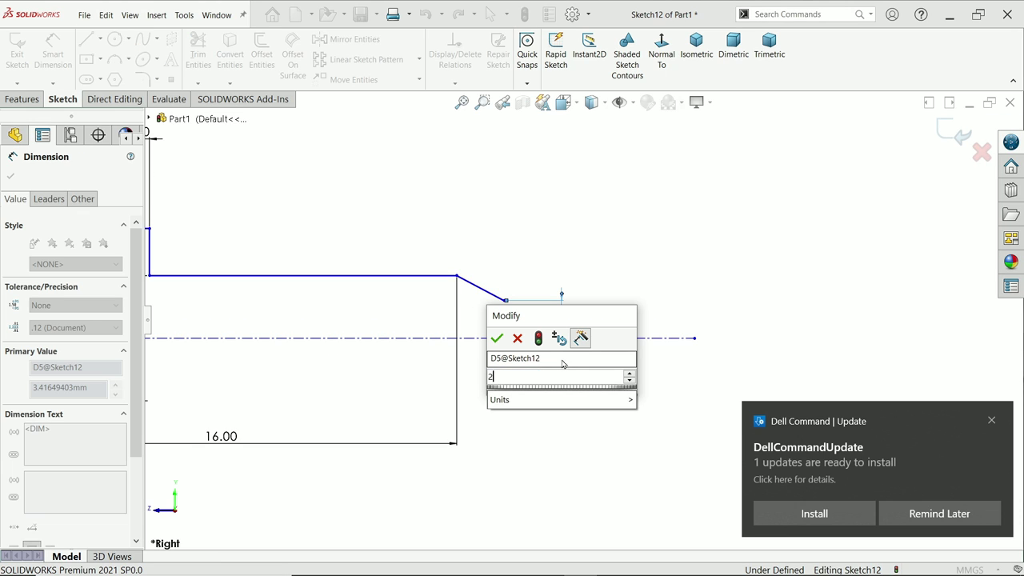
pyautogui.press('Return')
pyautogui.scroll(3, 674, 366)
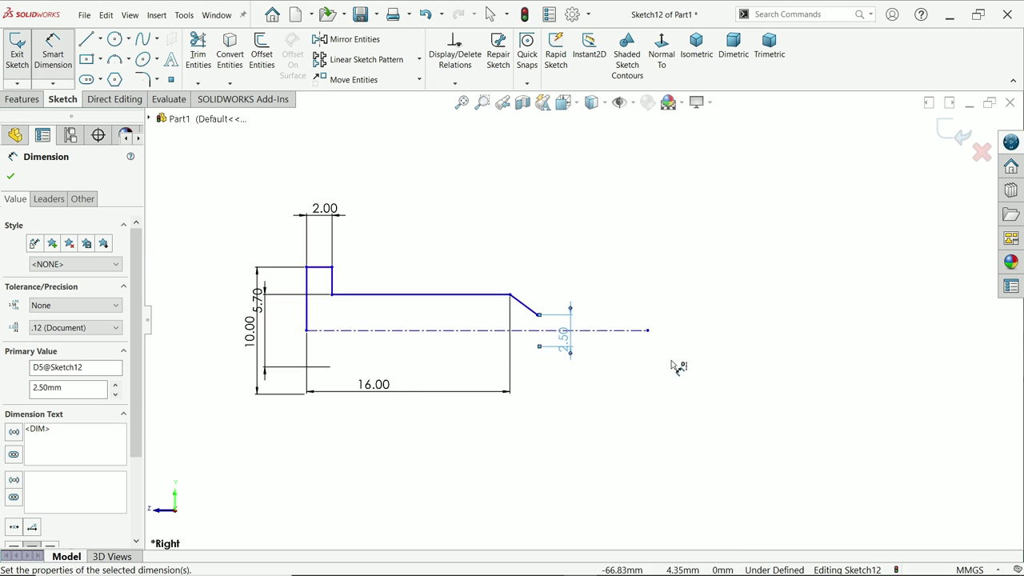
pyautogui.click(11, 175)
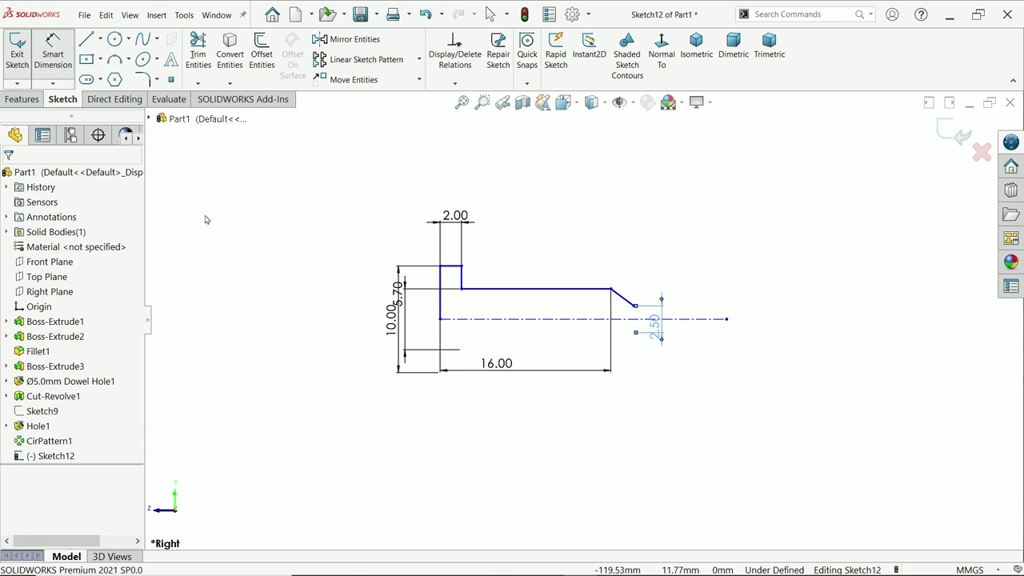
pyautogui.scroll(2, 457, 281)
pyautogui.moveTo(514, 319); pyautogui.dragTo(513, 319)
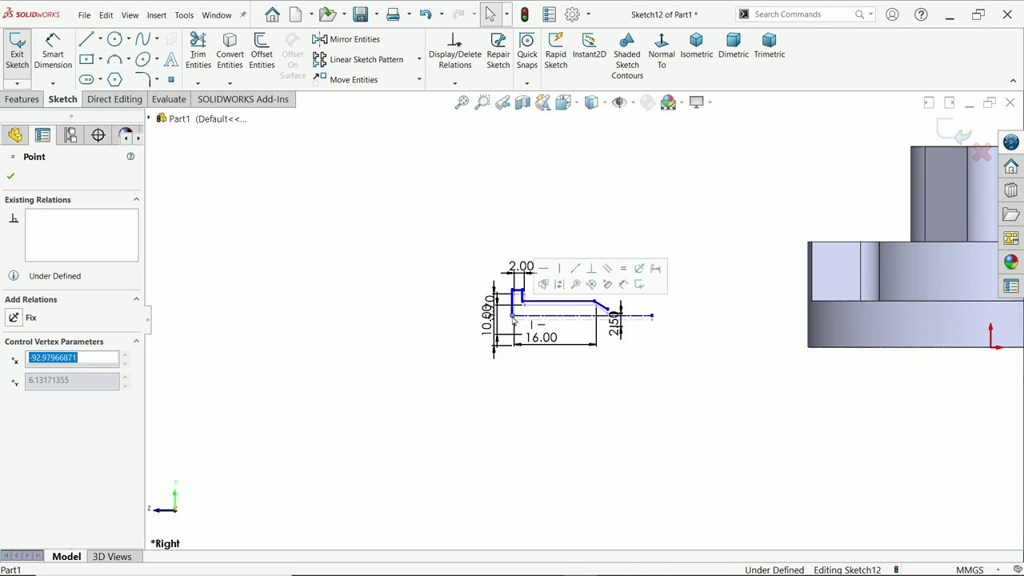
pyautogui.scroll(-4, 588, 308)
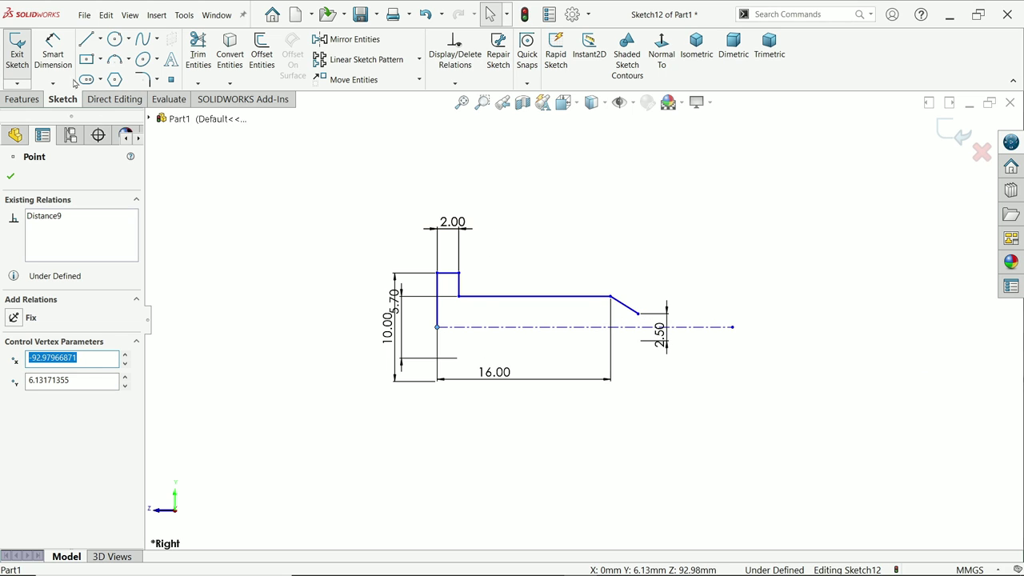
# Add an angle dimension of 118/2 (59°) between the sloped line and the centerline.
pyautogui.click(53, 52)
pyautogui.scroll(-3, 612, 308)
pyautogui.click(647, 314)
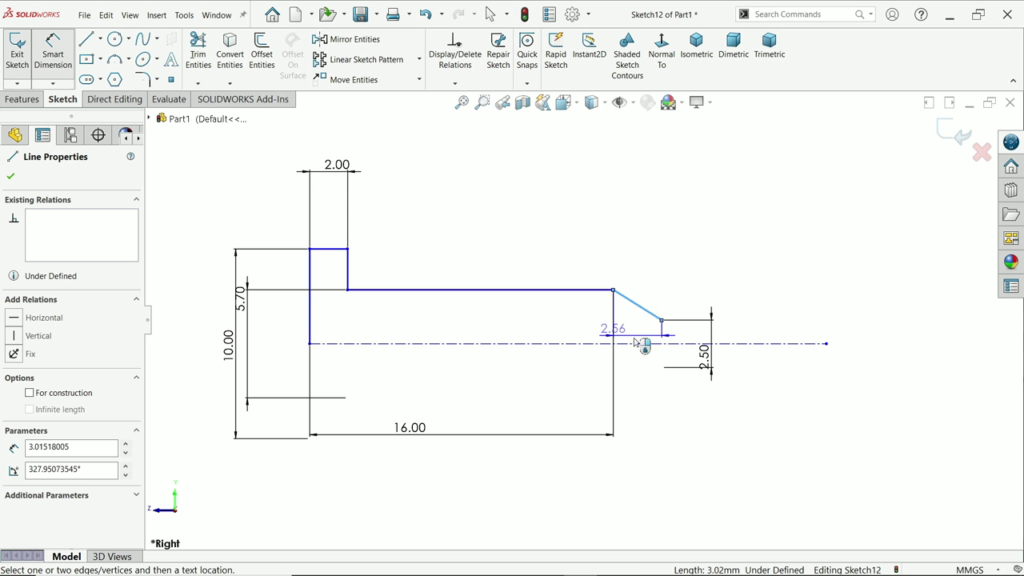
pyautogui.click(608, 342)
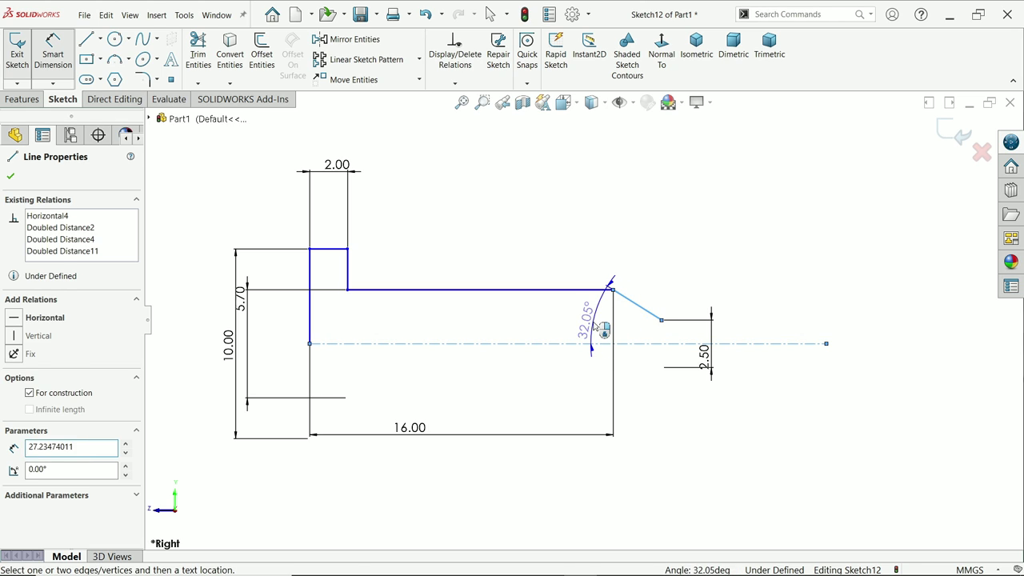
pyautogui.click(594, 326)
pyautogui.write('11')
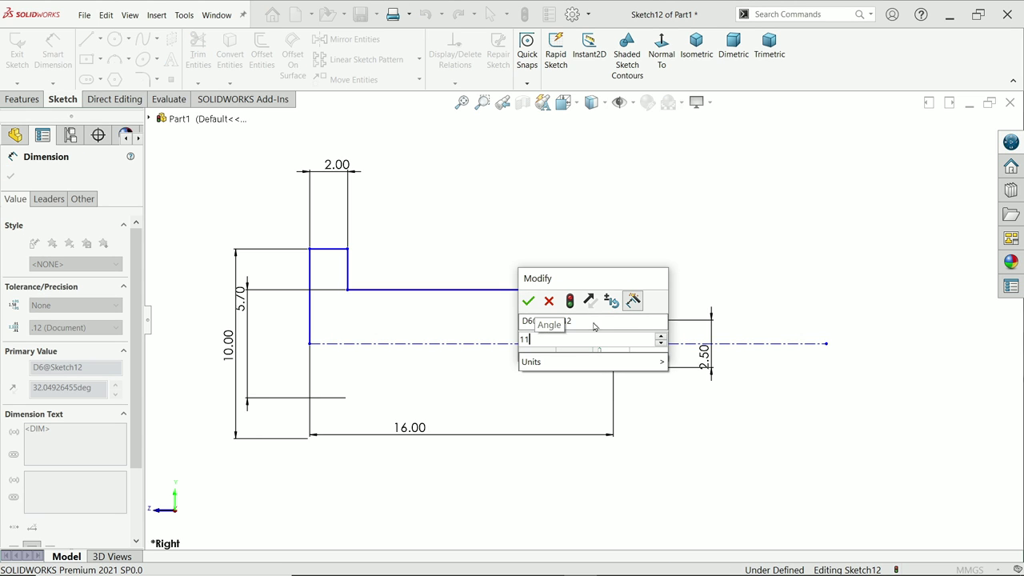
pyautogui.write('8/2')
pyautogui.press('Return')
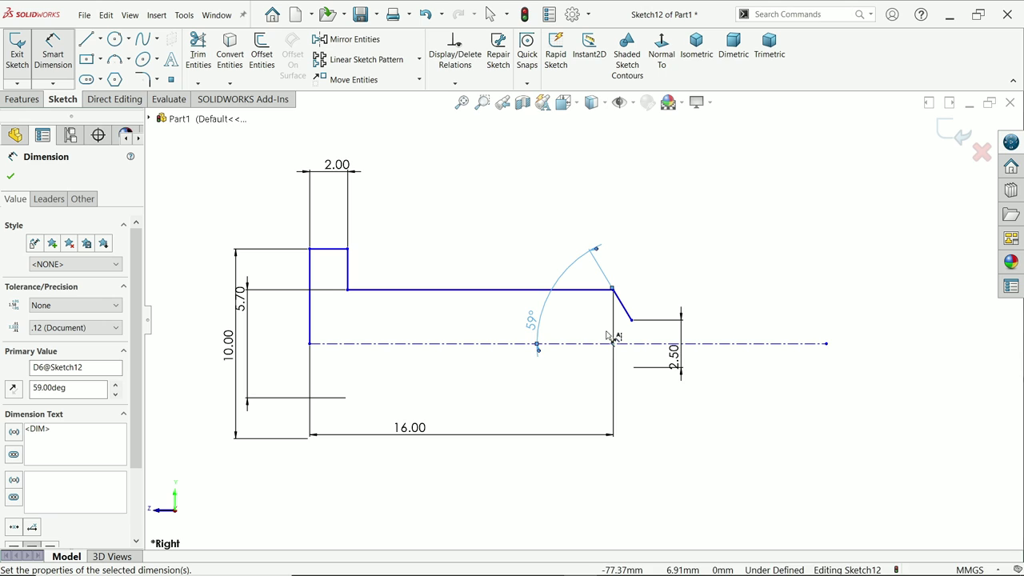
pyautogui.click(10, 176)
# Stretch the free end of the horizontal centerline into the flanged part, just past its middle.
pyautogui.scroll(3, 582, 319)
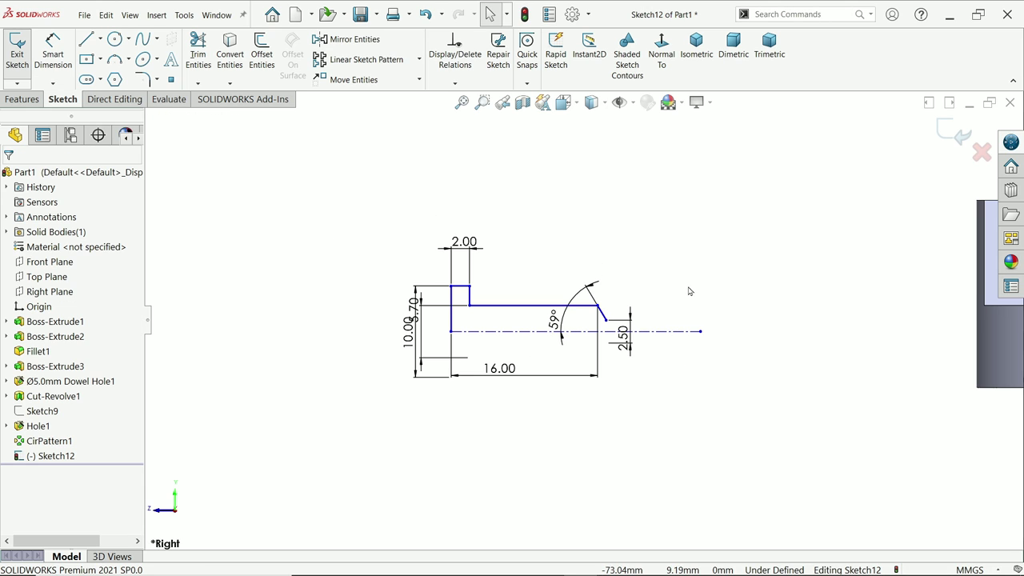
pyautogui.click(702, 333)
pyautogui.scroll(3, 832, 369)
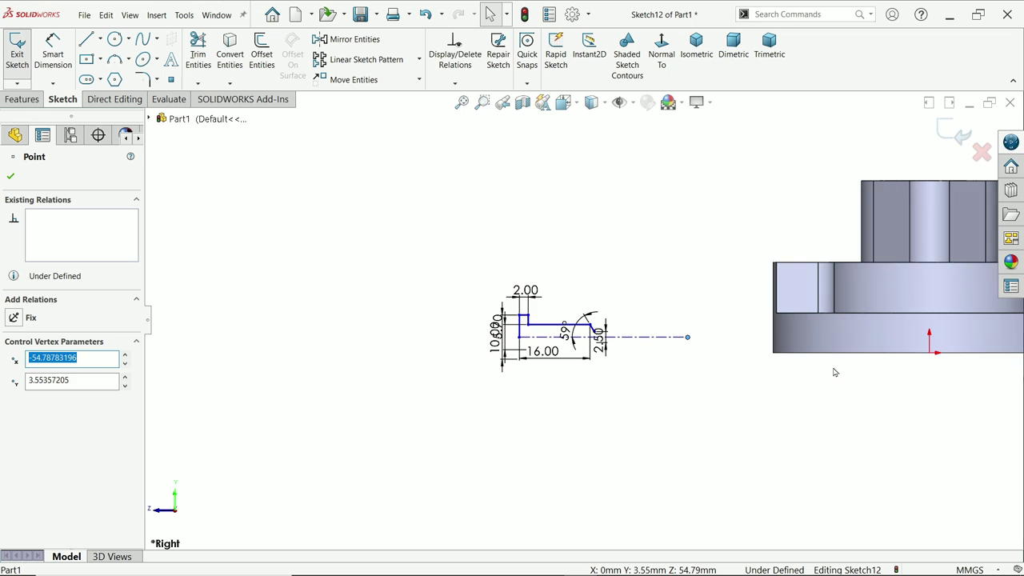
pyautogui.scroll(-3, 918, 318)
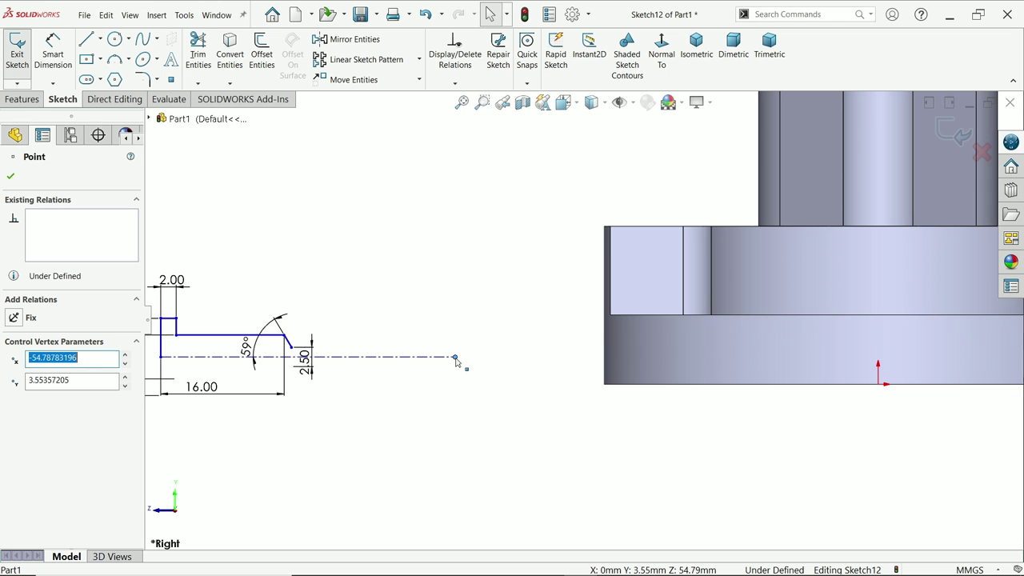
pyautogui.moveTo(455, 359); pyautogui.dragTo(740, 359)
# Move the profile into the part so its corner on the centerline is coincident with the flange's outer vertical edge.
pyautogui.scroll(2, 736, 352)
pyautogui.scroll(-1, 740, 360)
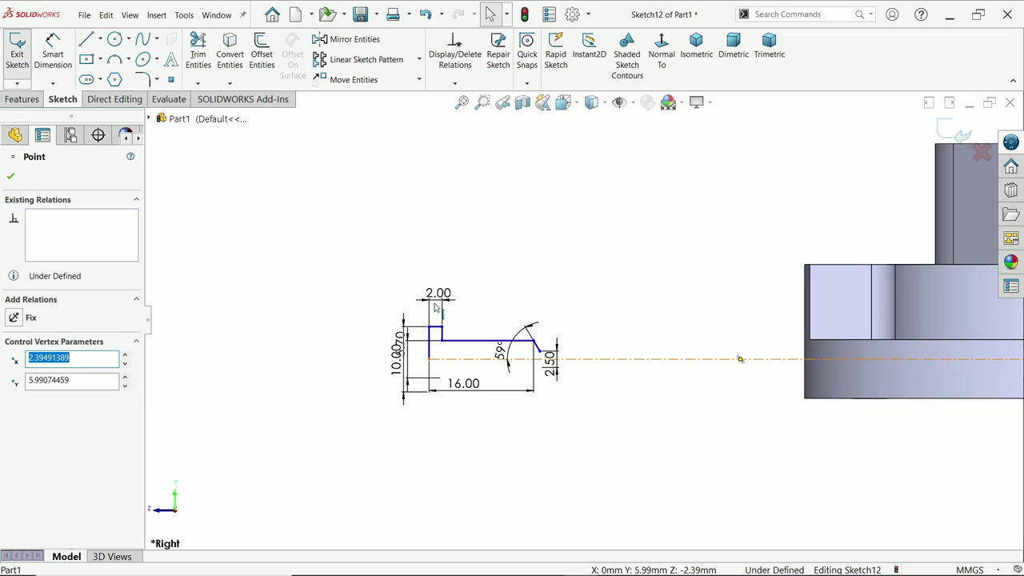
pyautogui.scroll(-1, 400, 294)
pyautogui.moveTo(435, 371)
pyautogui.mouseDown()
pyautogui.moveTo(902, 361)
pyautogui.moveTo(888, 364)
pyautogui.mouseUp()
pyautogui.scroll(2, 880, 364)
pyautogui.scroll(-3, 883, 362)
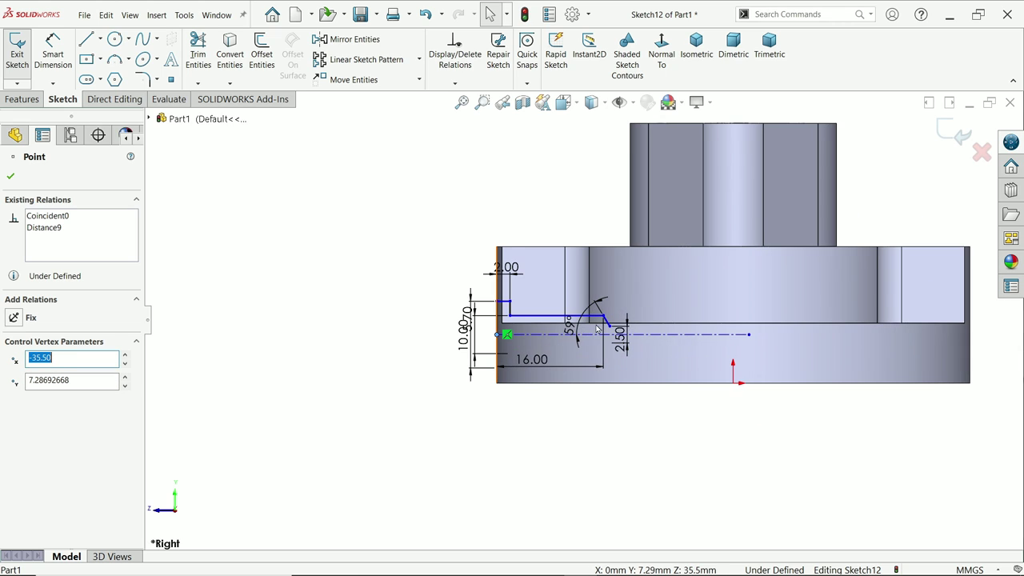
pyautogui.scroll(-1, 597, 329)
pyautogui.scroll(-2, 422, 322)
pyautogui.click(16, 50)
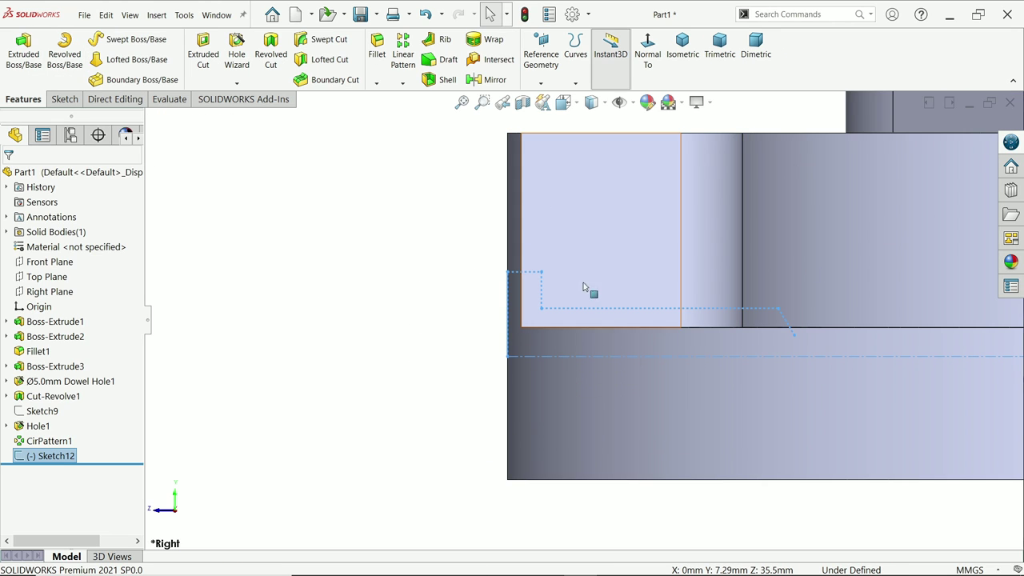
pyautogui.click(22, 460)
pyautogui.click(20, 425)
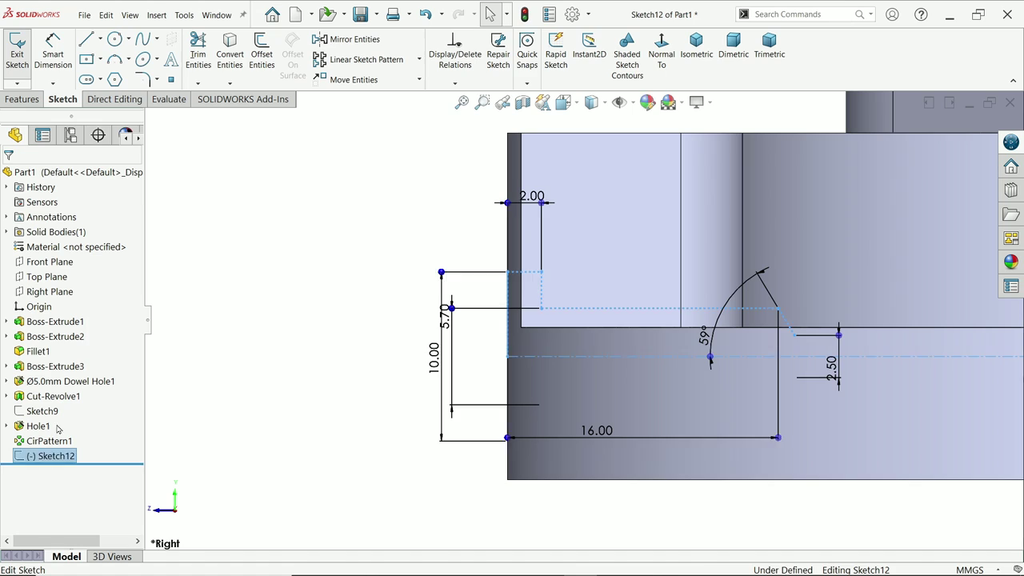
# Add a 9 mm vertical dimension between the profile's corner on the centerline and the part's bottom edge.
pyautogui.click(52, 56)
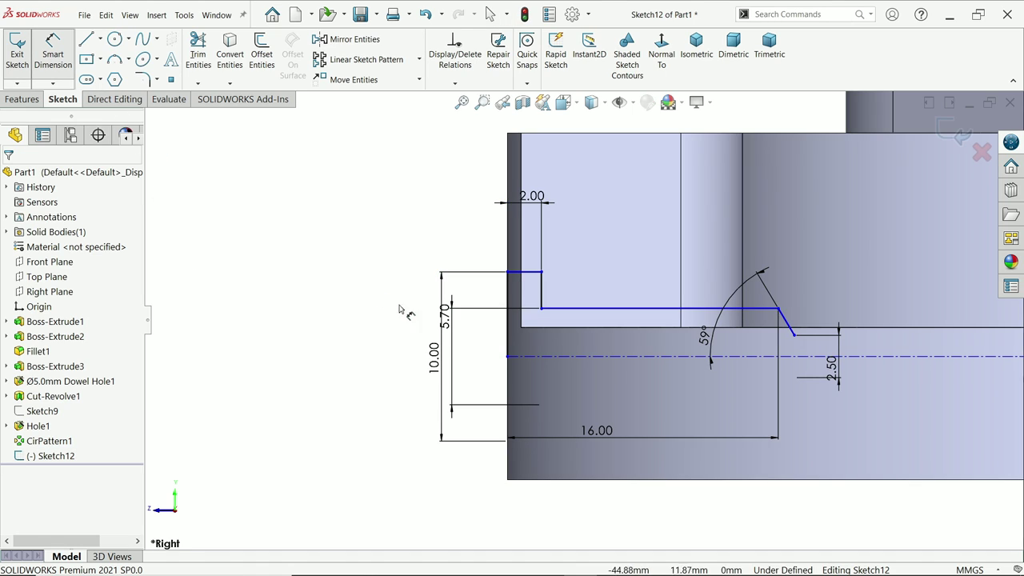
pyautogui.click(507, 357)
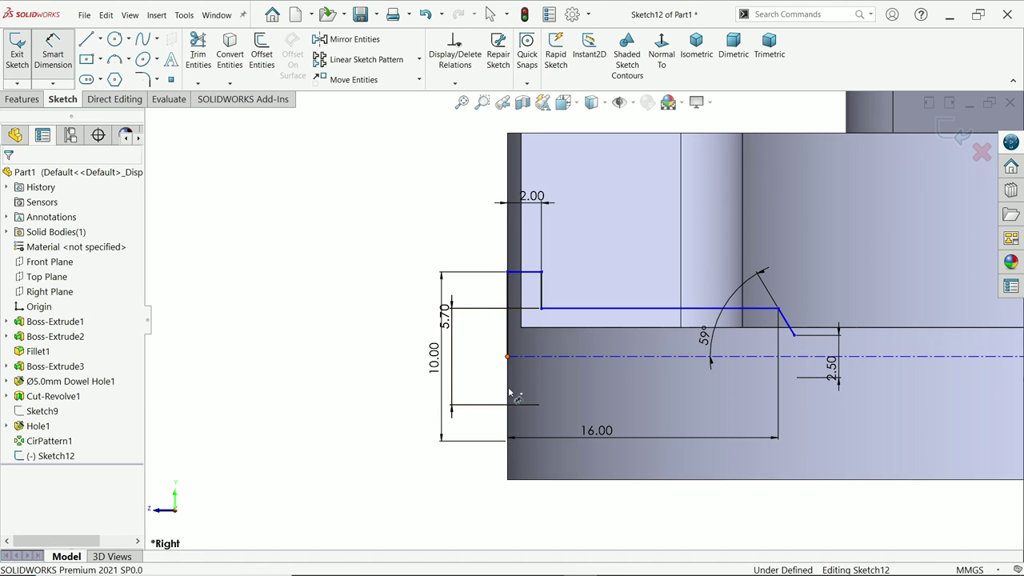
pyautogui.click(512, 480)
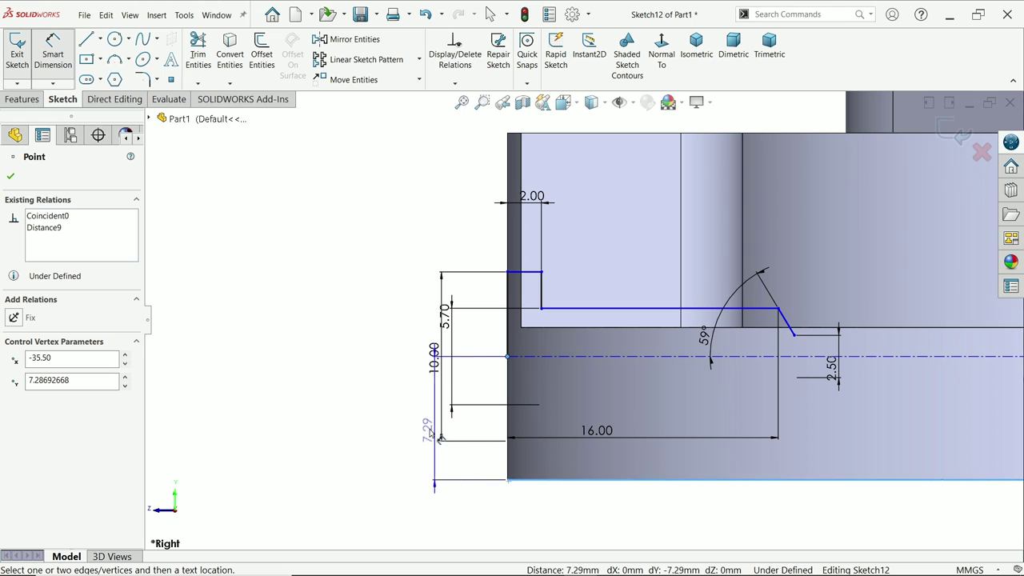
pyautogui.click(404, 424)
pyautogui.write('9')
pyautogui.press('Return')
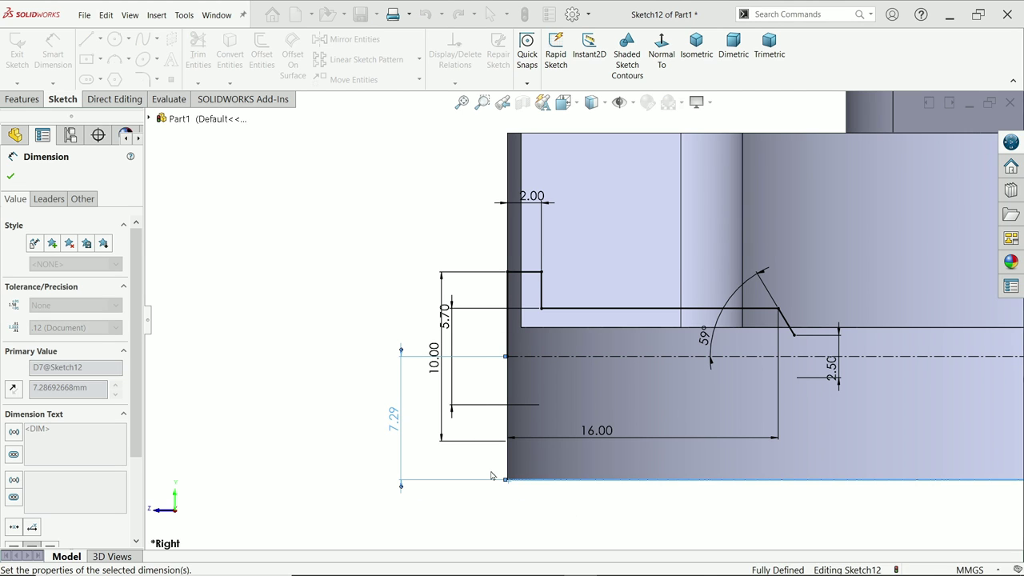
pyautogui.scroll(3, 706, 374)
pyautogui.scroll(-3, 689, 372)
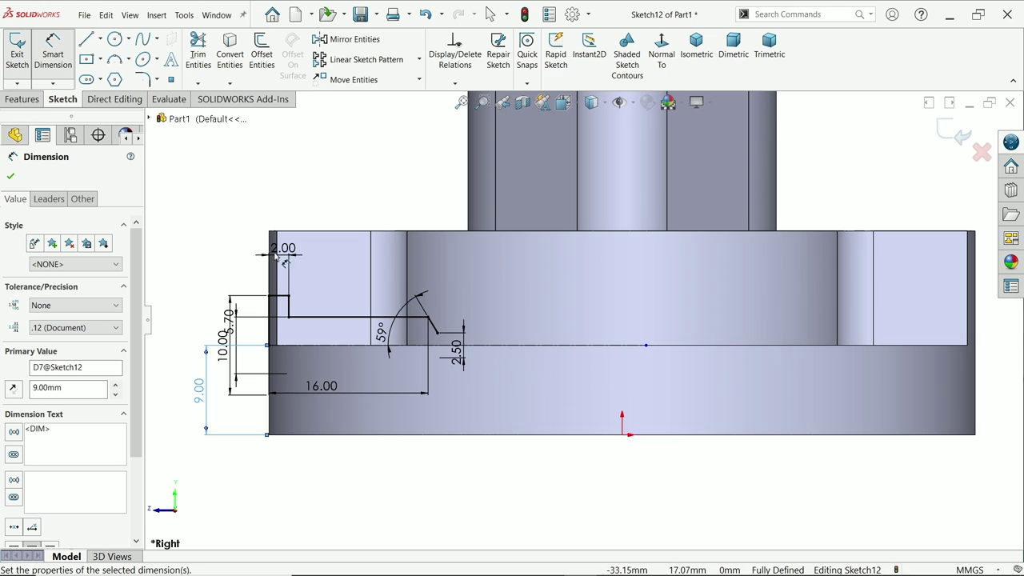
pyautogui.click(10, 178)
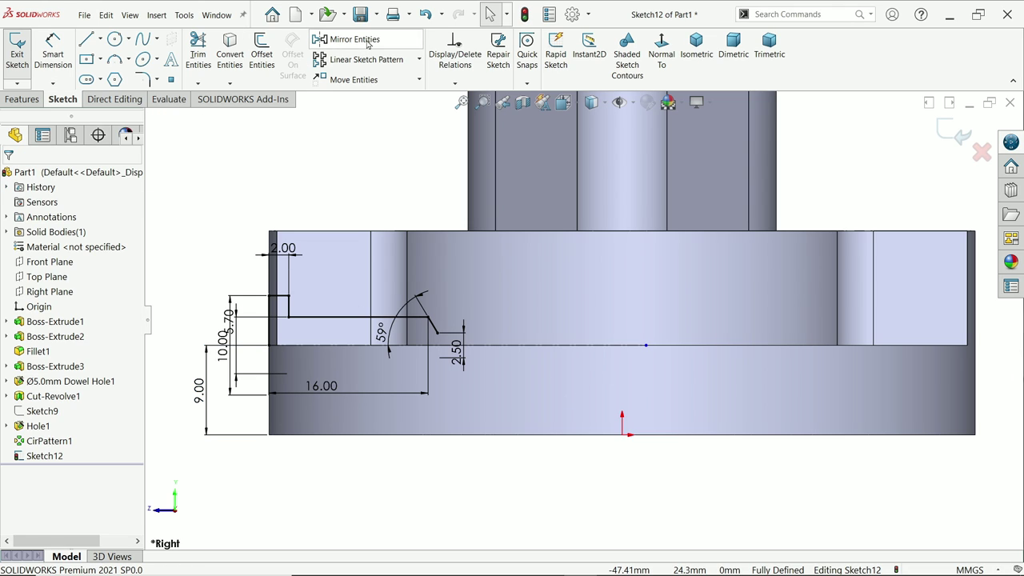
# Draw a vertical centerline about 5.9 mm long upward from the origin.
pyautogui.click(100, 38)
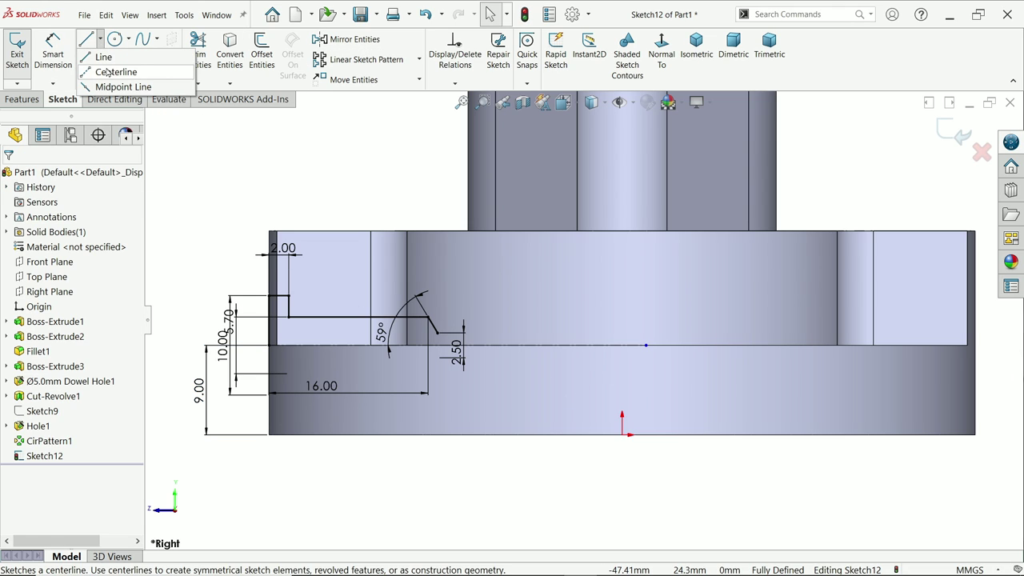
pyautogui.click(112, 70)
pyautogui.click(622, 435)
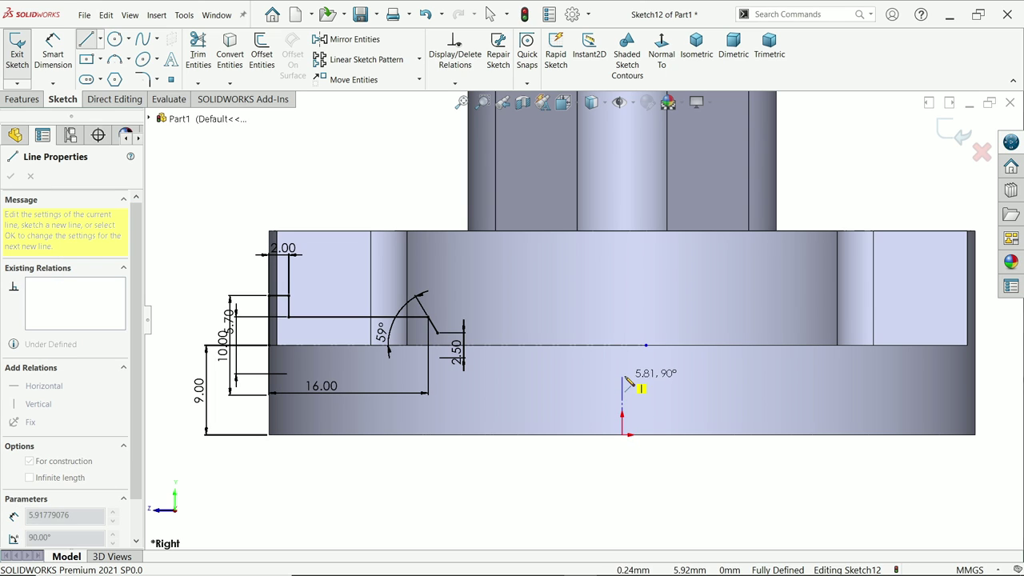
pyautogui.rightClick(666, 385)
pyautogui.click(693, 384)
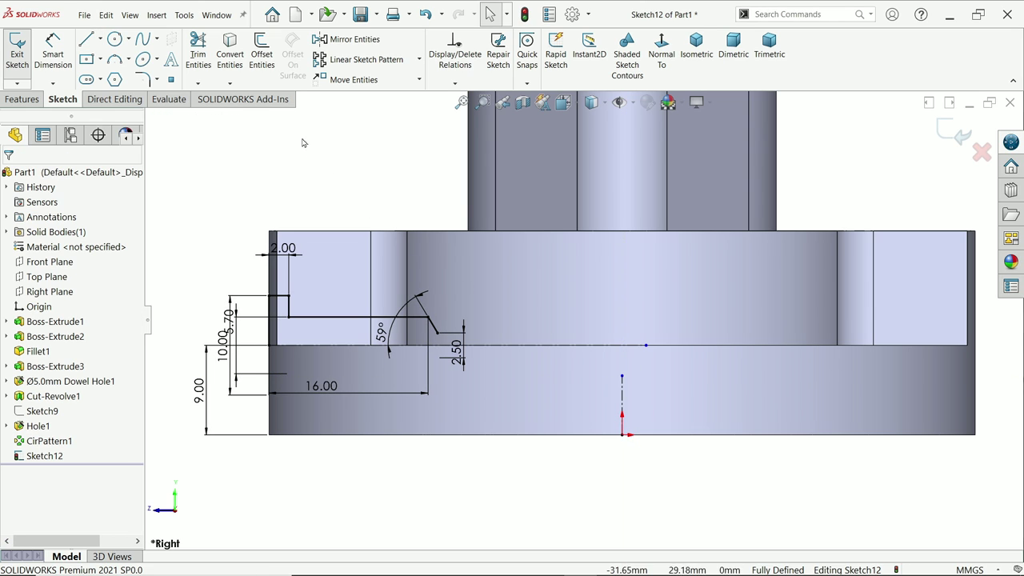
# Mirror the stepped hole profile with its horizontal centerline about the vertical centerline at the origin, keeping the original.
pyautogui.click(356, 44)
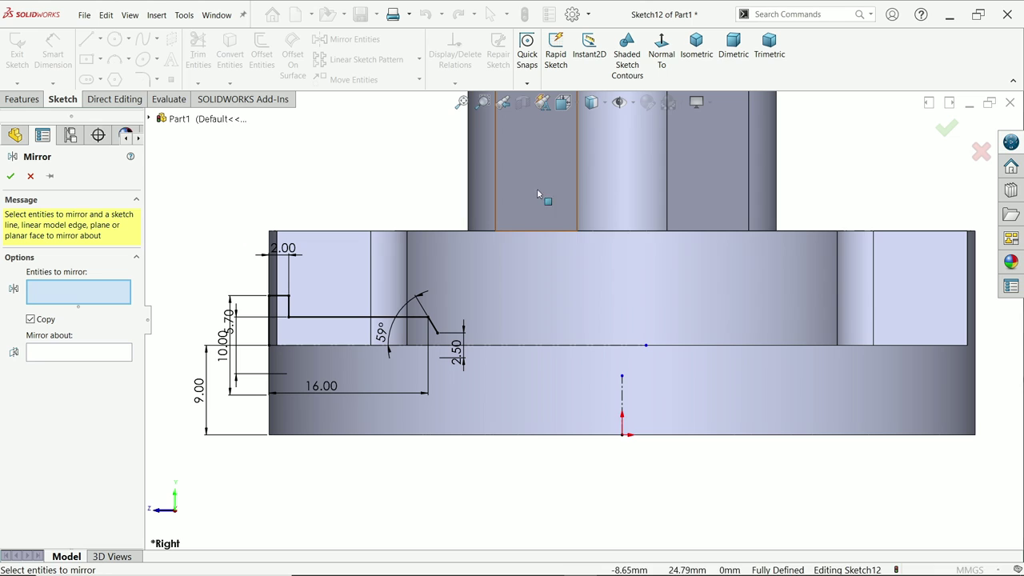
pyautogui.moveTo(588, 166); pyautogui.dragTo(210, 451)
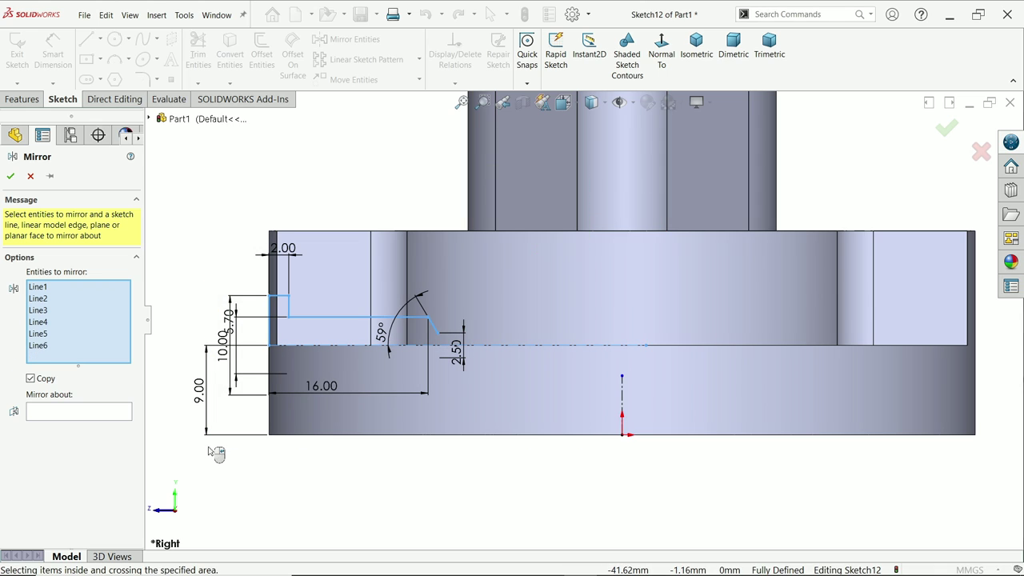
pyautogui.click(53, 412)
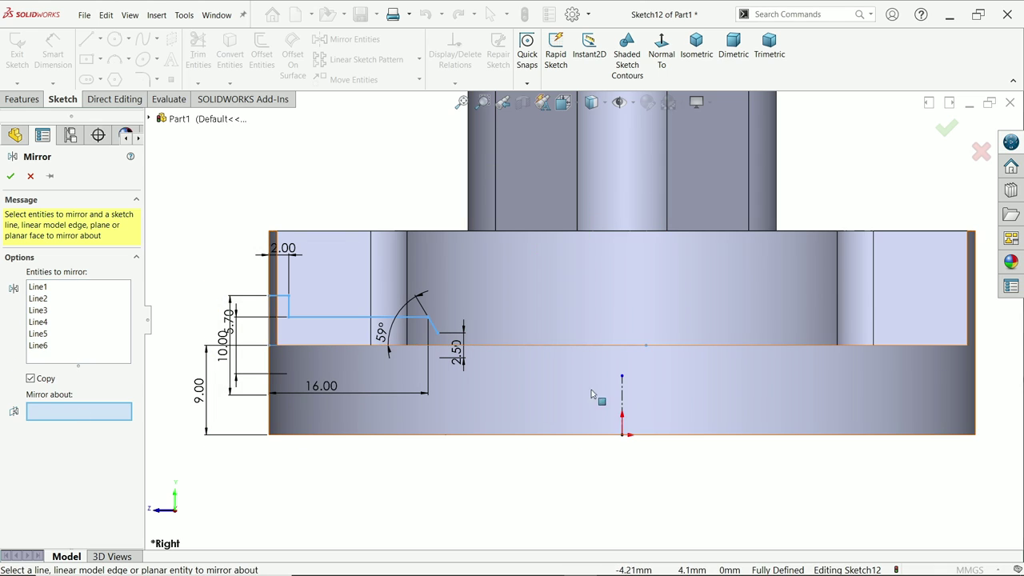
pyautogui.click(622, 397)
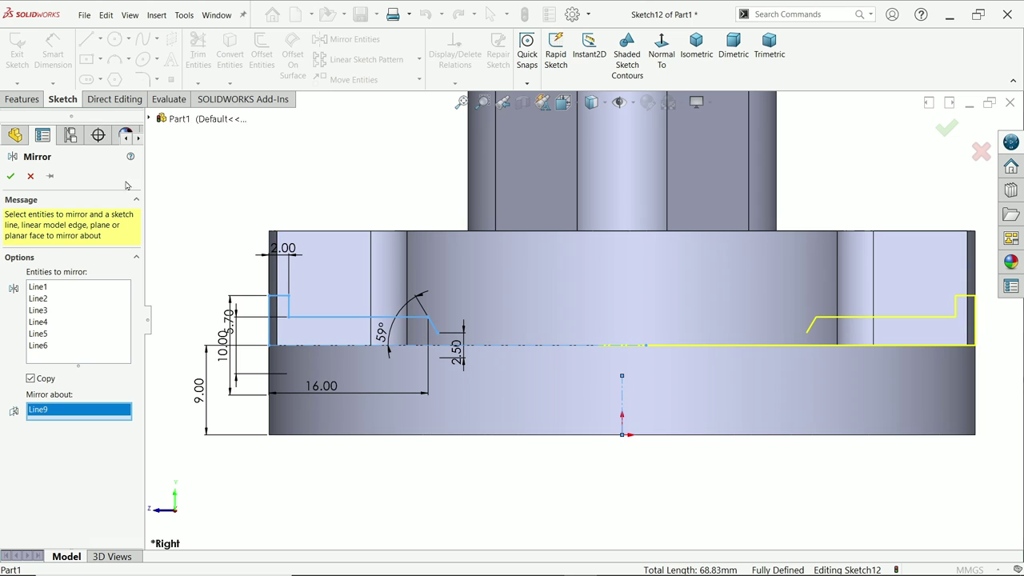
pyautogui.click(10, 177)
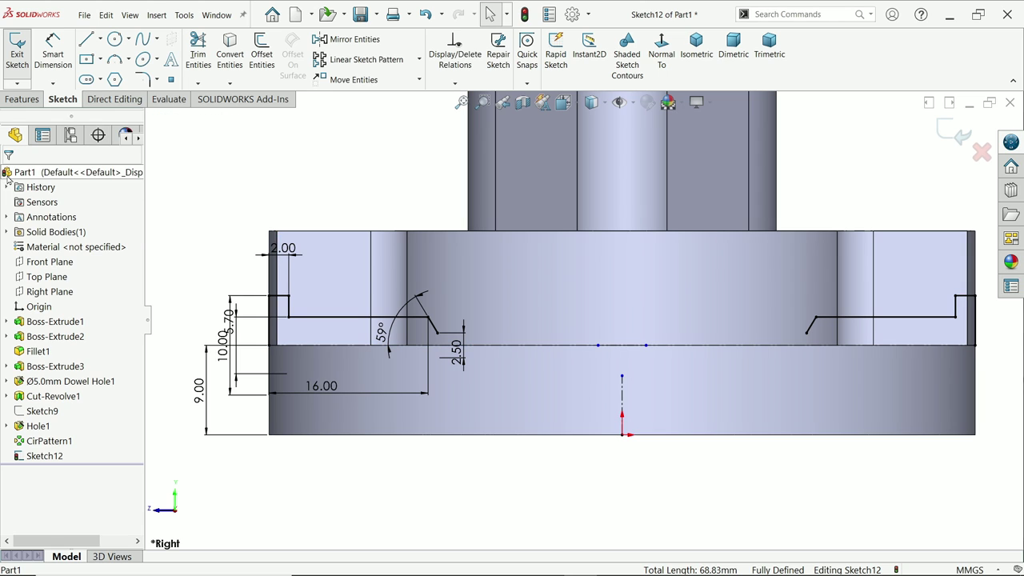
# Draw a horizontal line joining the inner end of the original profile to the inner end of its mirrored copy.
pyautogui.click(86, 40)
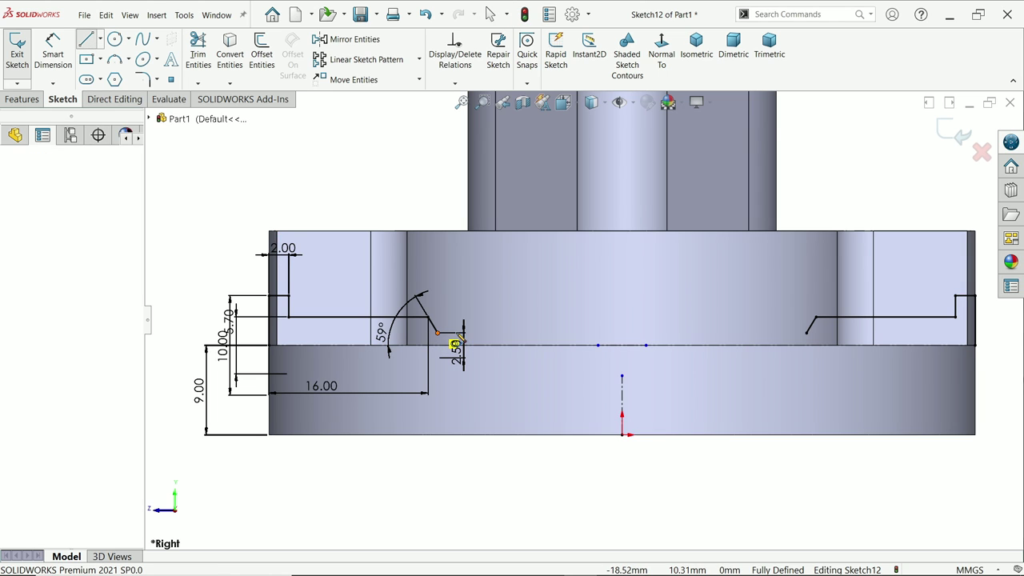
pyautogui.click(437, 334)
pyautogui.click(809, 334)
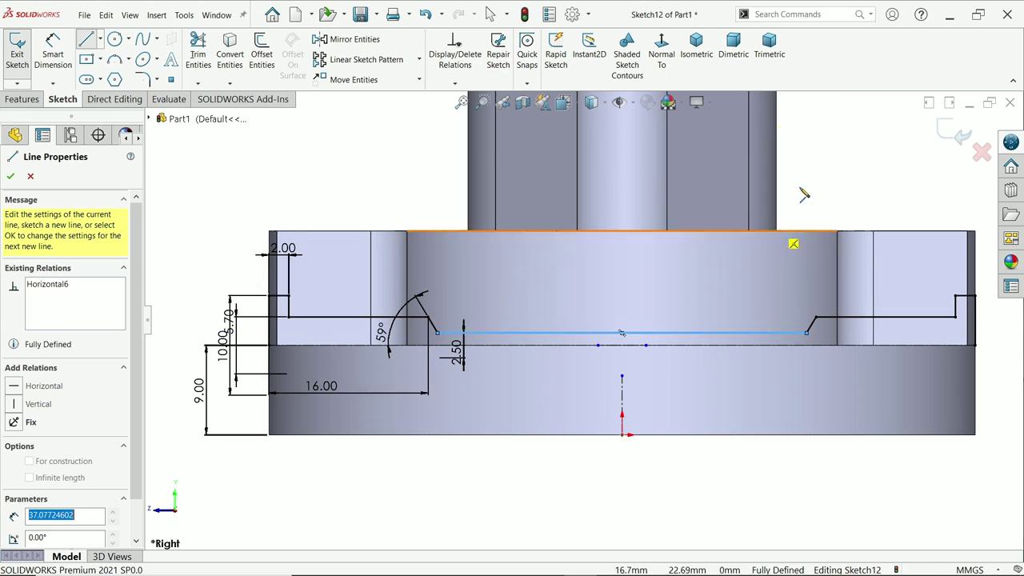
pyautogui.rightClick(803, 172)
pyautogui.click(832, 179)
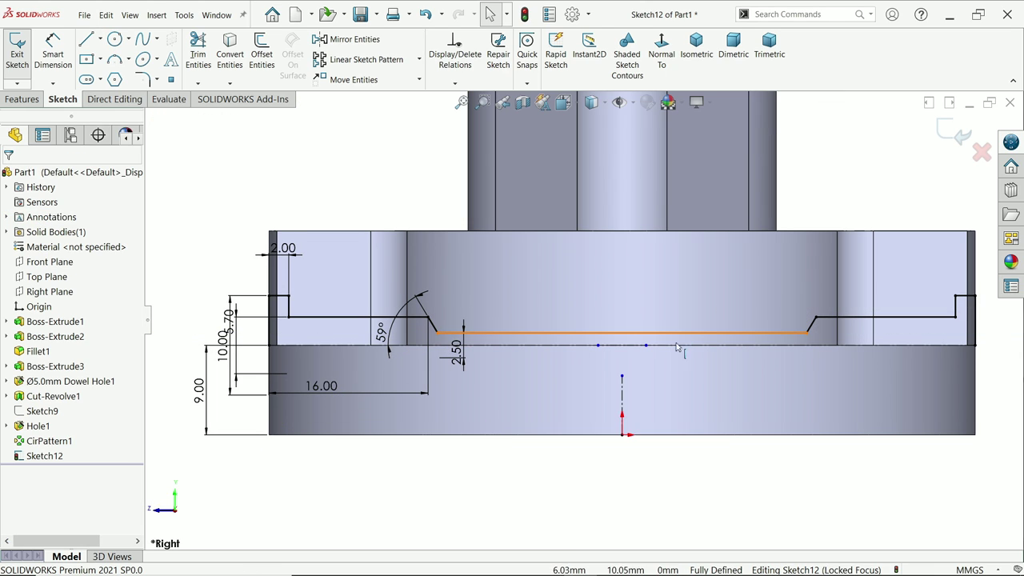
# Stretch the horizontal centerline across the flanged part so it spans between both outer vertical edges.
pyautogui.click(704, 346)
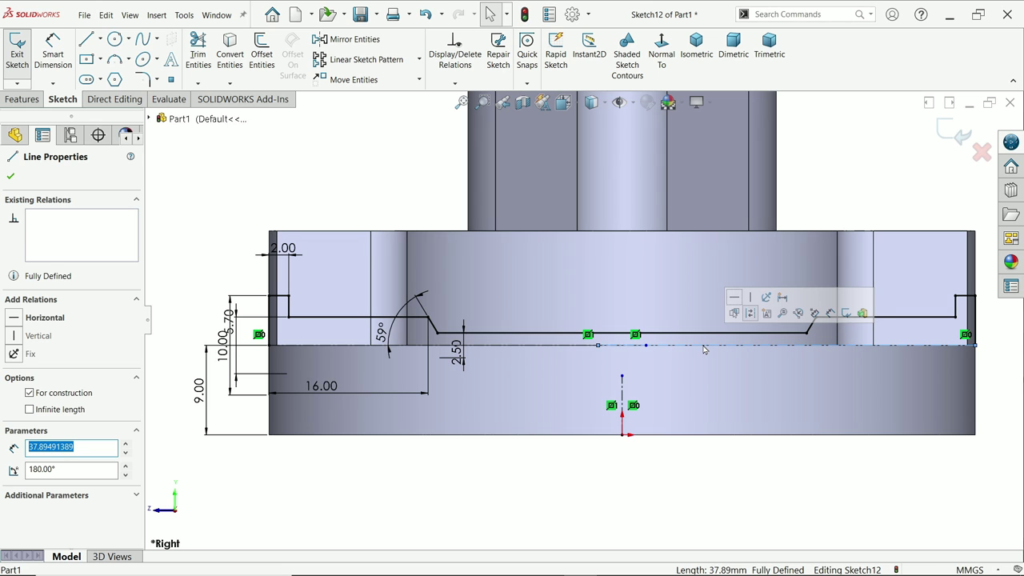
pyautogui.press('Escape')
pyautogui.click(768, 345)
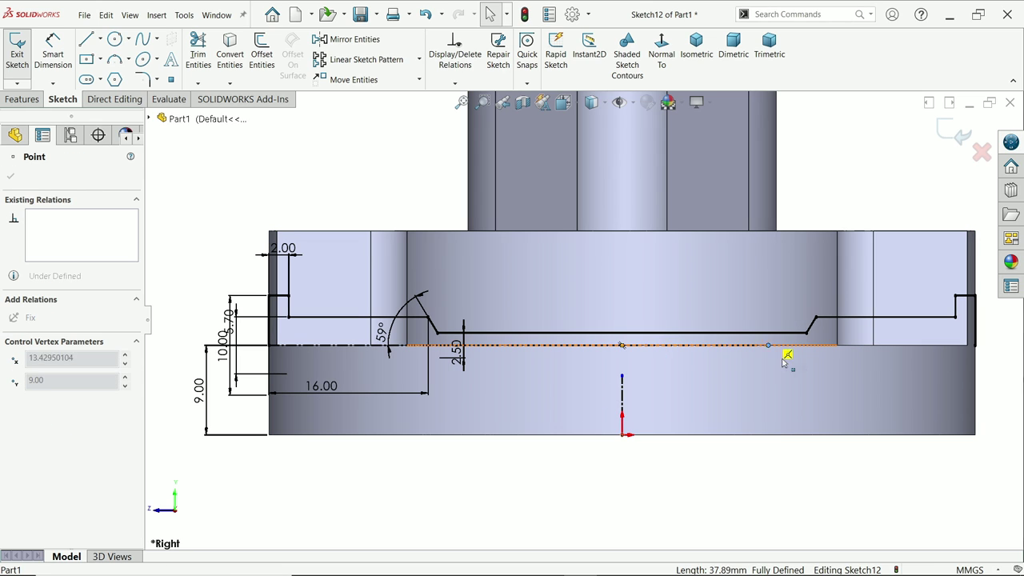
pyautogui.moveTo(784, 363); pyautogui.dragTo(971, 364)
pyautogui.press('Escape')
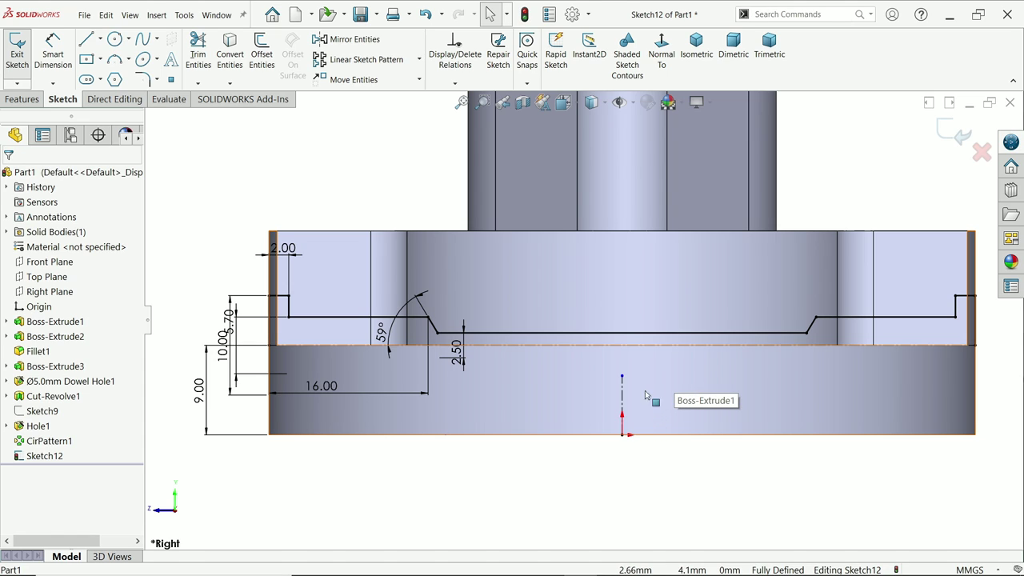
# Revolve-cut the profile 360° about the horizontal centerline, letting the open sketch close automatically.
pyautogui.click(24, 100)
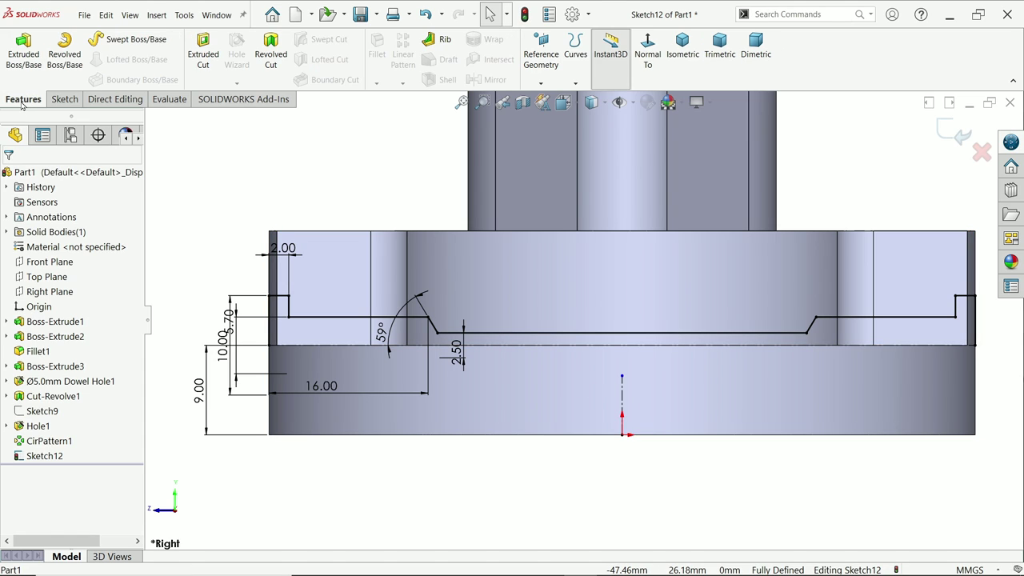
pyautogui.click(272, 59)
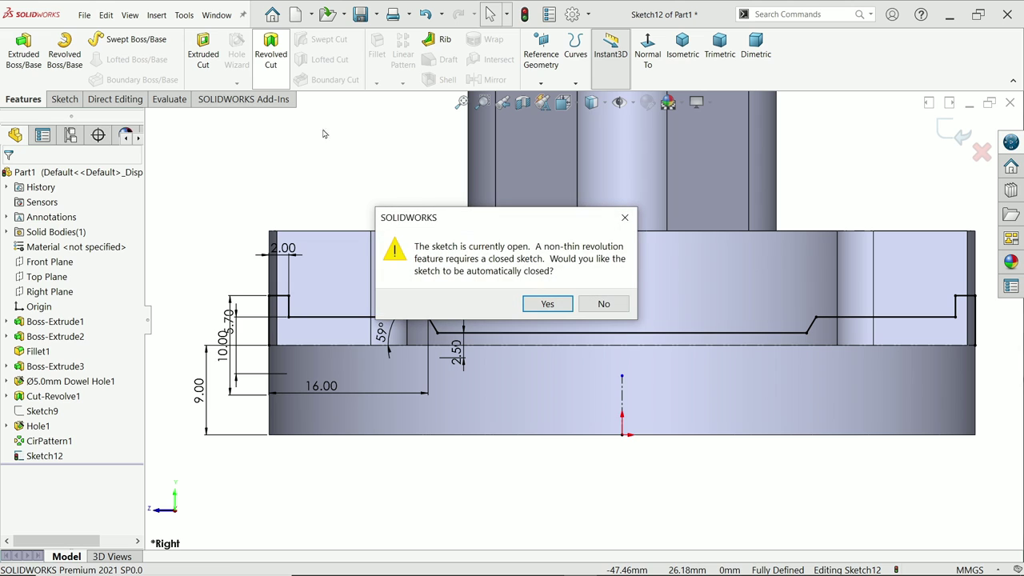
pyautogui.click(547, 305)
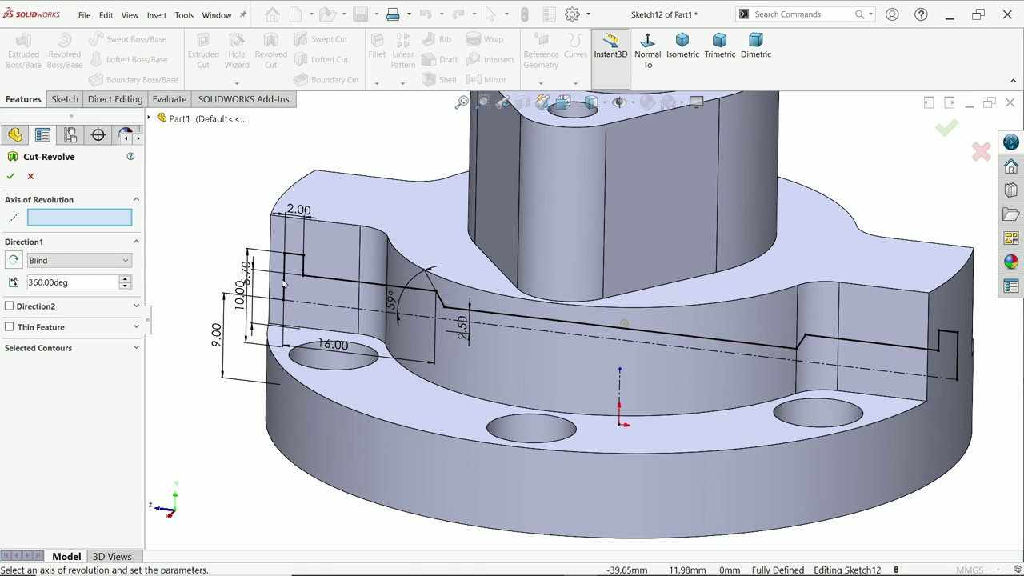
pyautogui.click(572, 340)
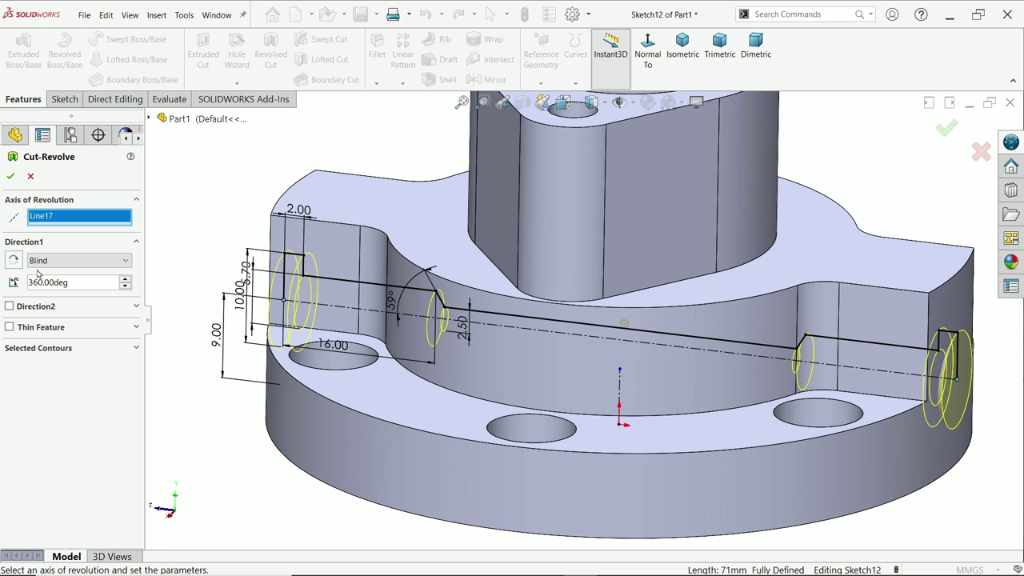
pyautogui.click(10, 176)
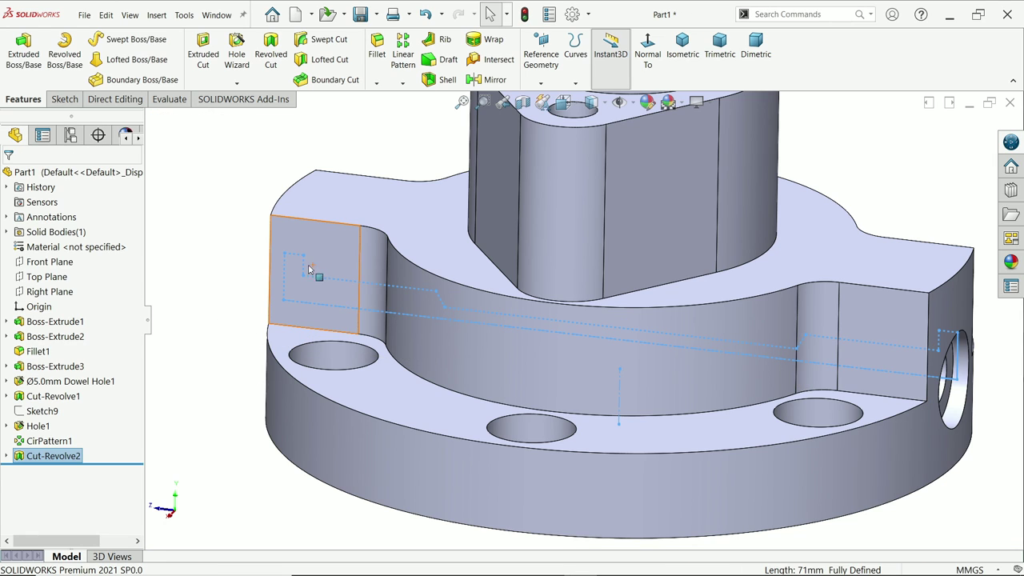
# Inspect the new side holes in a section view through the Right Plane, and return to the full model view.
pyautogui.click(56, 292)
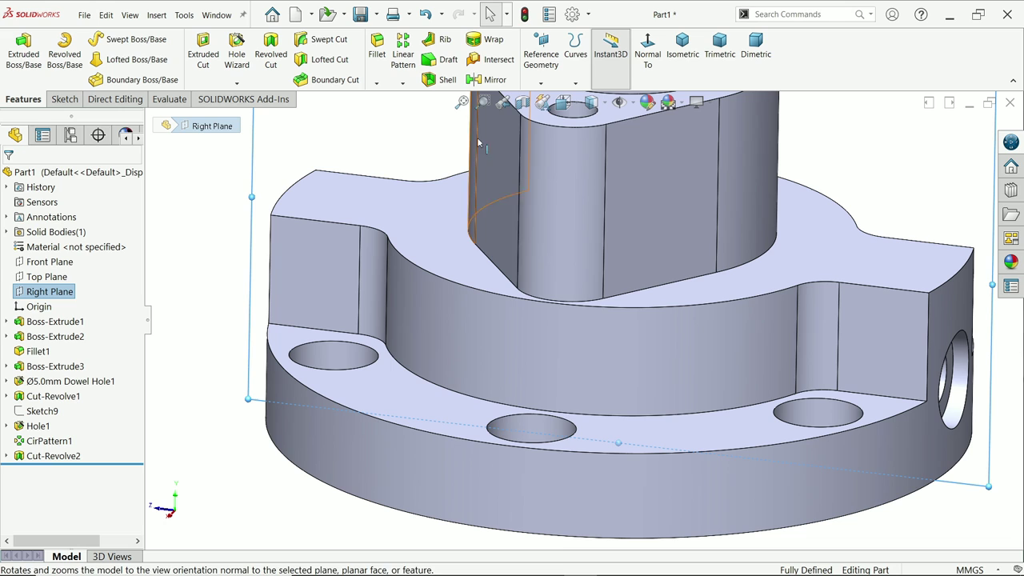
pyautogui.click(522, 101)
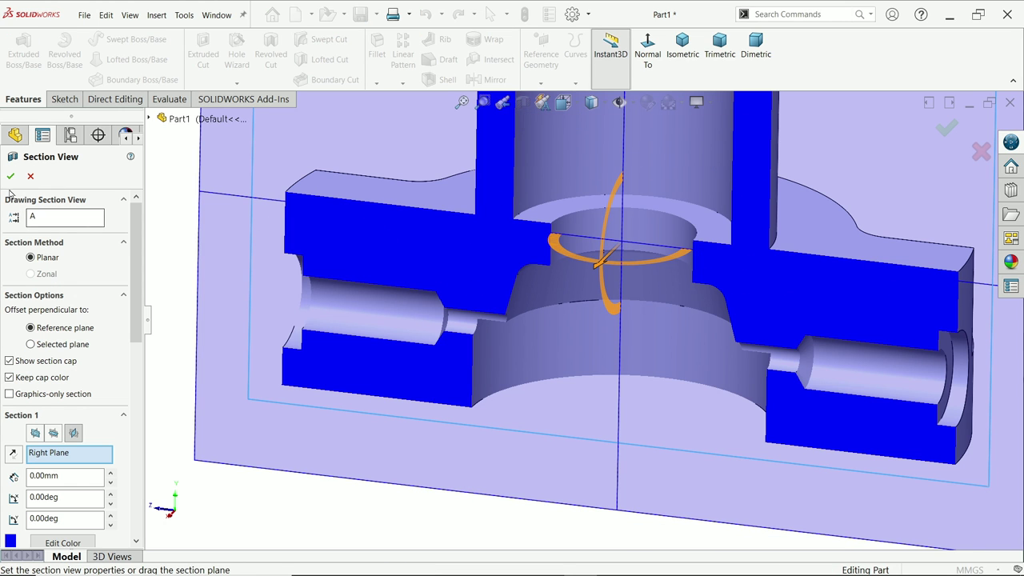
pyautogui.press('Return')
pyautogui.moveTo(604, 256); pyautogui.dragTo(572, 304, button='middle')
pyautogui.click(522, 102)
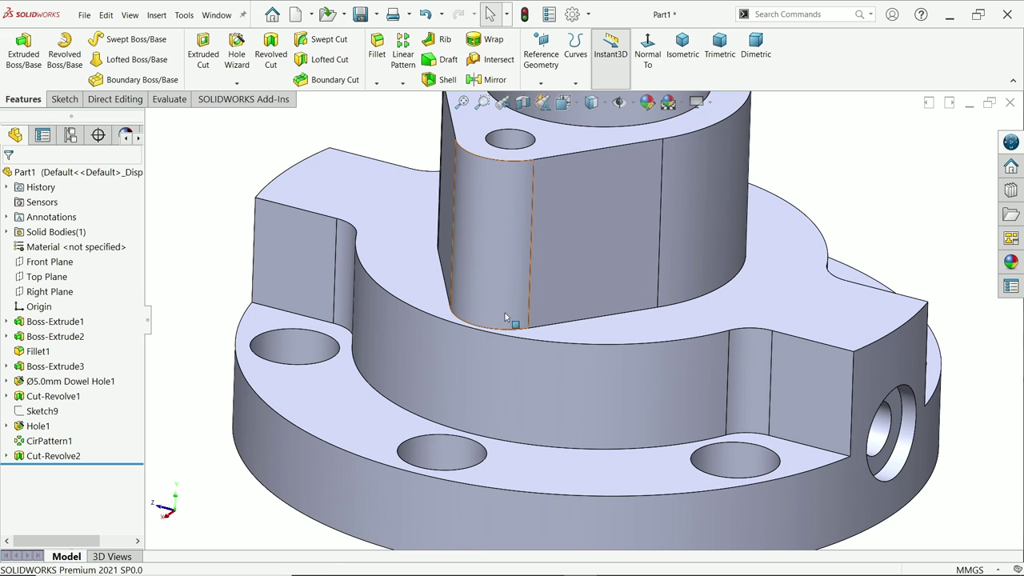
pyautogui.moveTo(505, 317); pyautogui.dragTo(508, 318, button='middle')
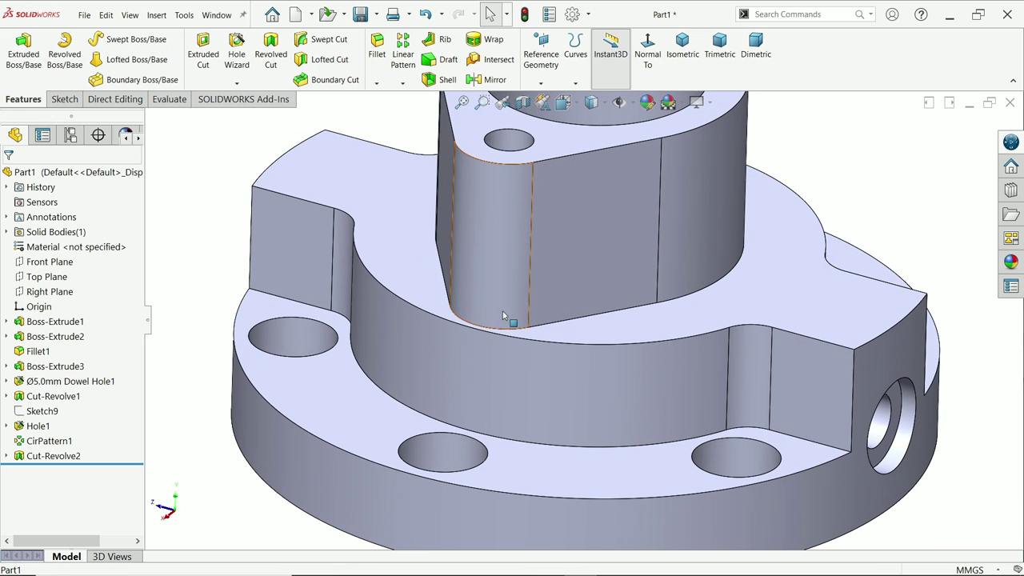
# Start a sketch on the raised step's upper face and draw two circles, radii about 2.5 and 2.7 mm, above and below the origin.
pyautogui.click(375, 198)
pyautogui.click(424, 164)
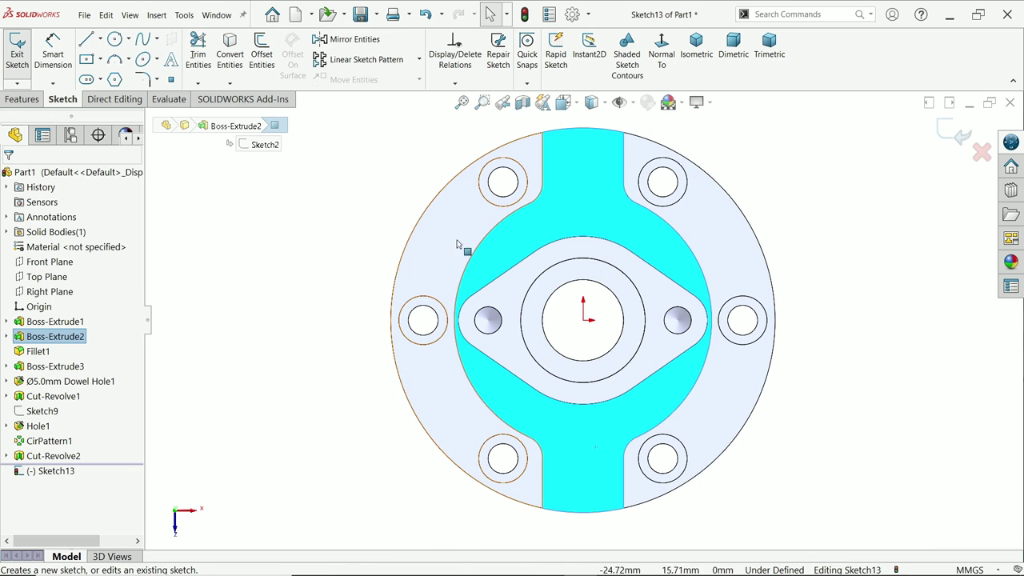
pyautogui.click(114, 39)
pyautogui.click(579, 200)
pyautogui.click(590, 200)
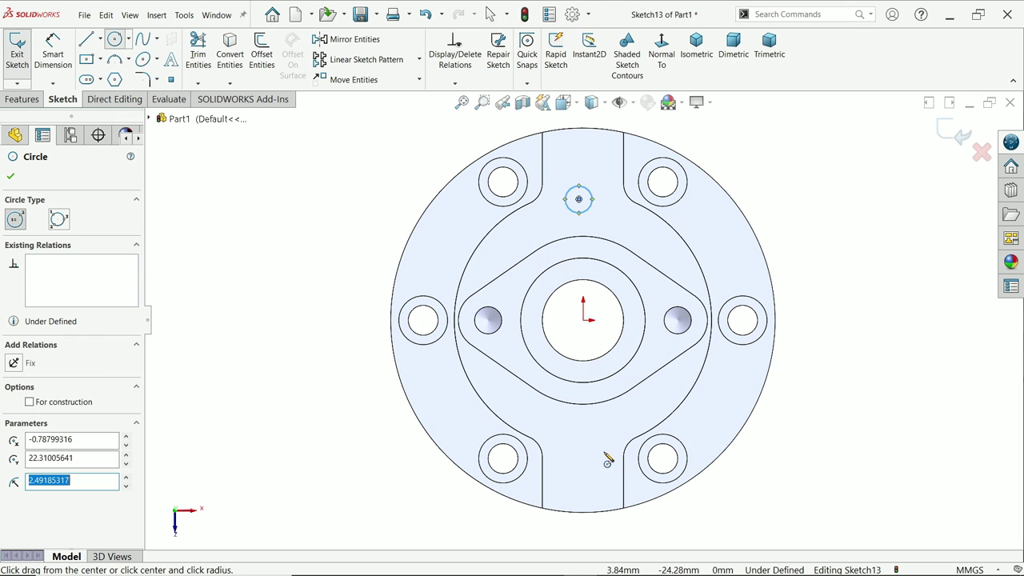
pyautogui.click(589, 457)
pyautogui.click(602, 459)
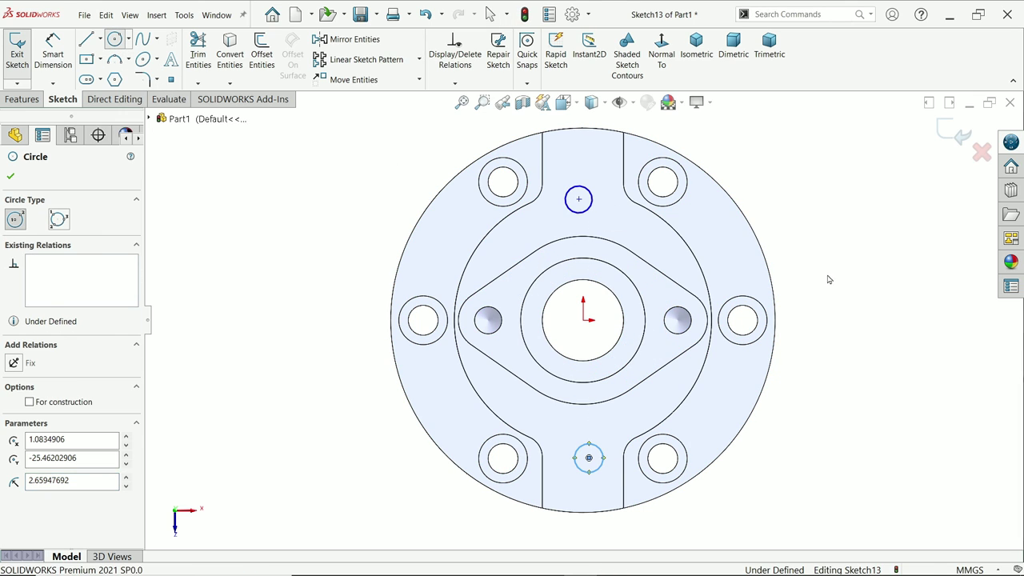
pyautogui.press('Escape')
# Make the two circles equal and connect their centers with a centerline.
pyautogui.moveTo(696, 156); pyautogui.dragTo(496, 502)
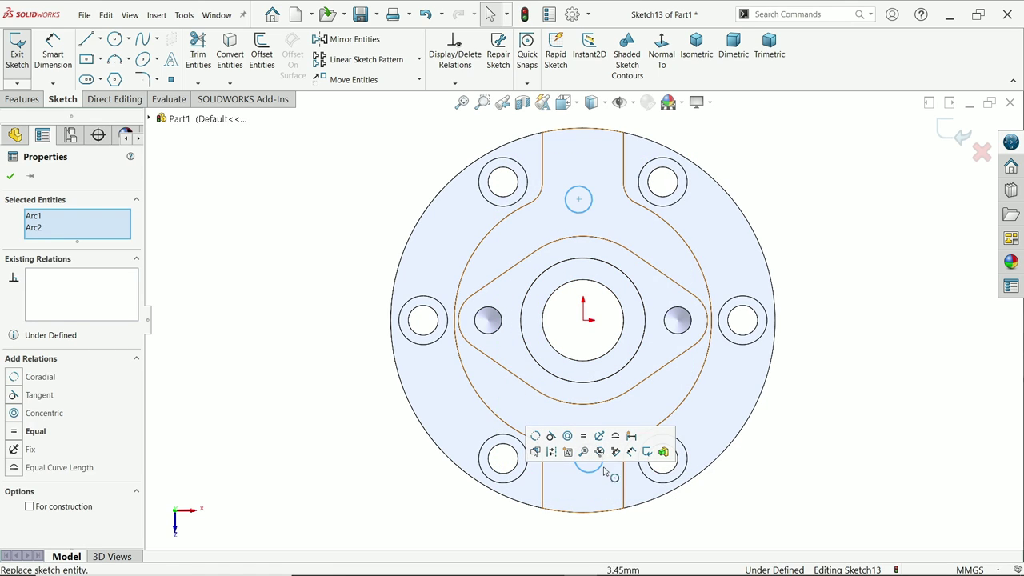
pyautogui.click(585, 436)
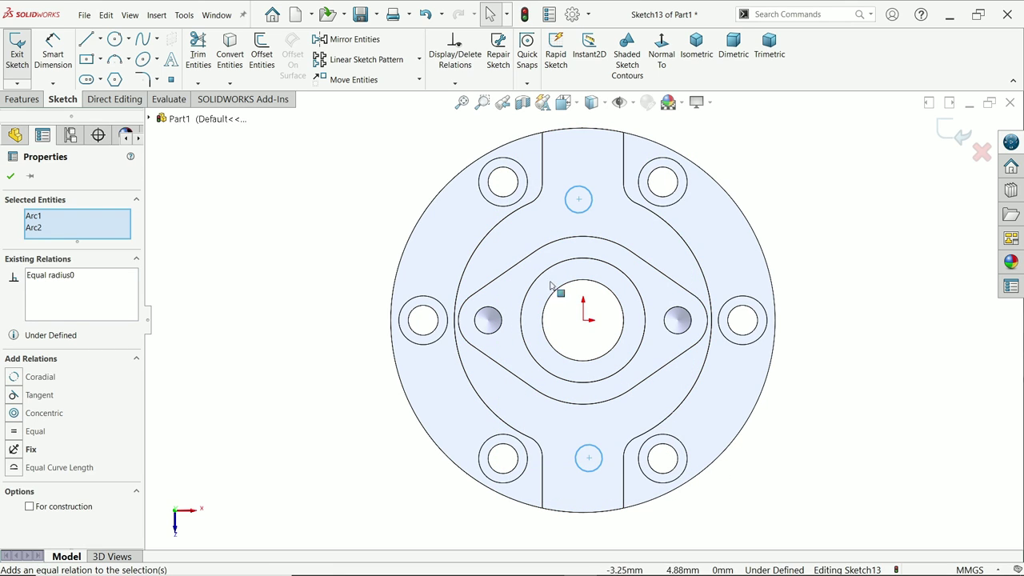
pyautogui.click(99, 38)
pyautogui.click(112, 72)
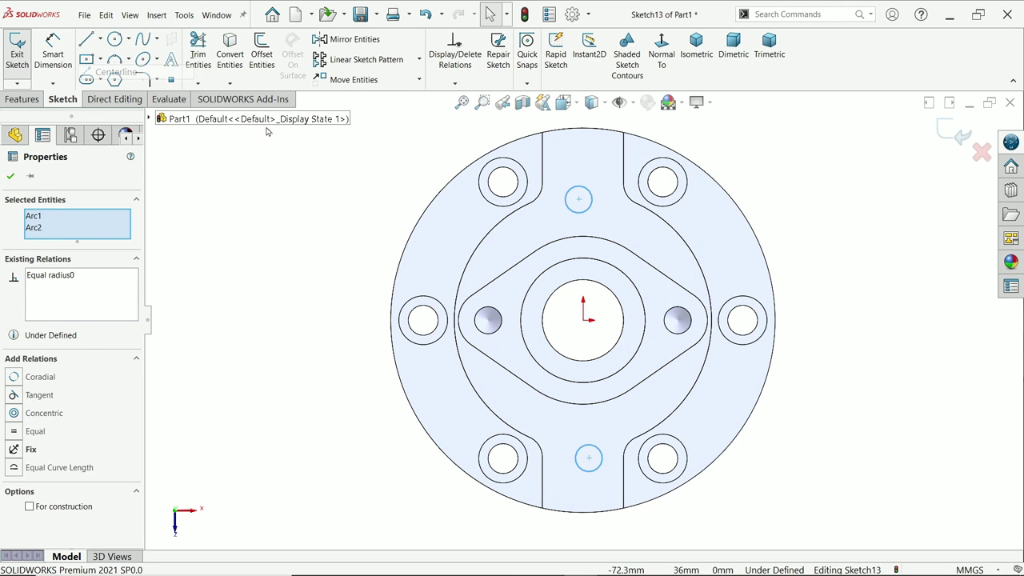
pyautogui.click(579, 199)
pyautogui.click(589, 457)
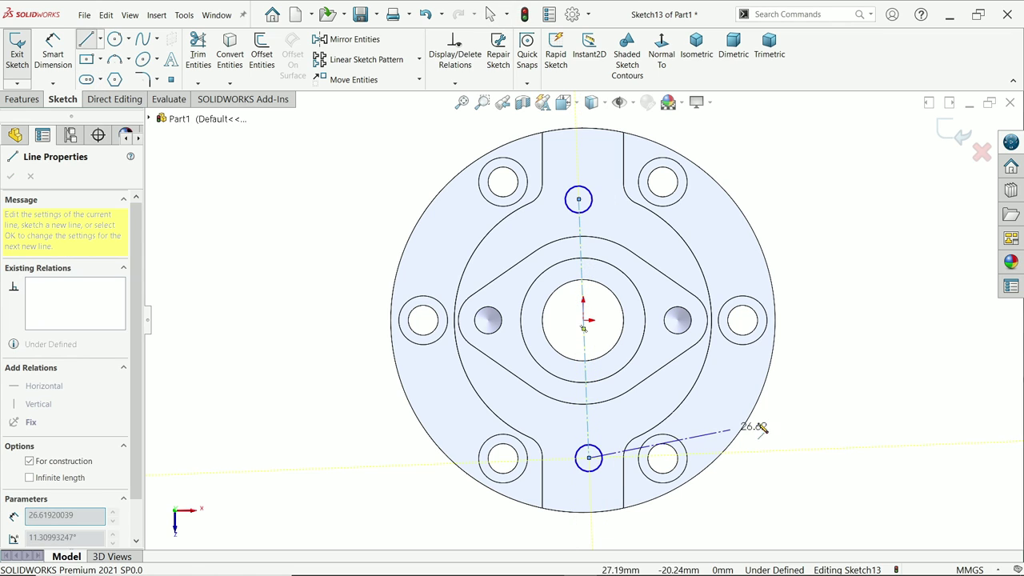
pyautogui.rightClick(809, 343)
pyautogui.click(832, 406)
pyautogui.press('Escape')
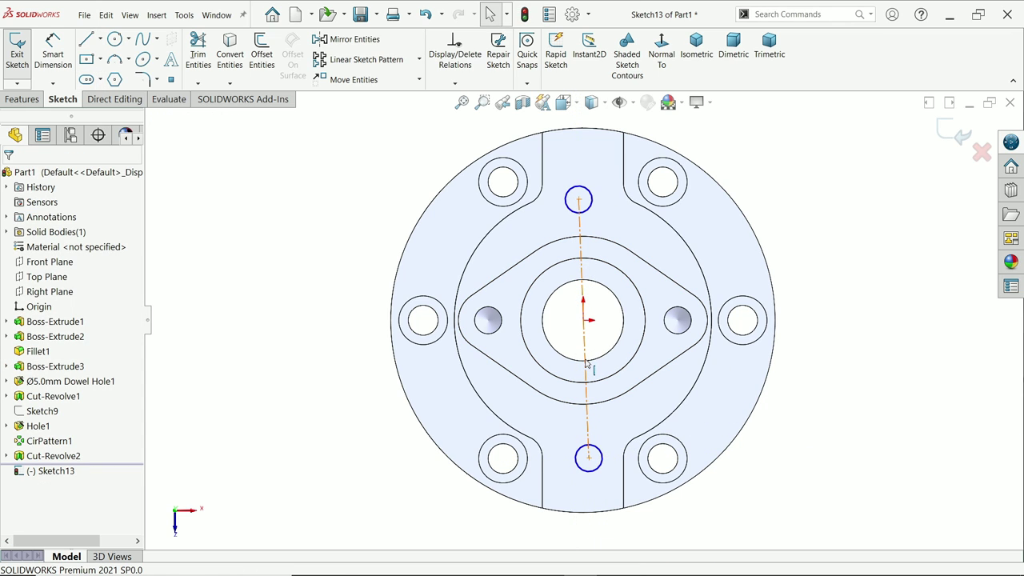
# Make the centerline between the circles vertical and place its midpoint on the origin.
pyautogui.click(585, 352)
pyautogui.click(632, 319)
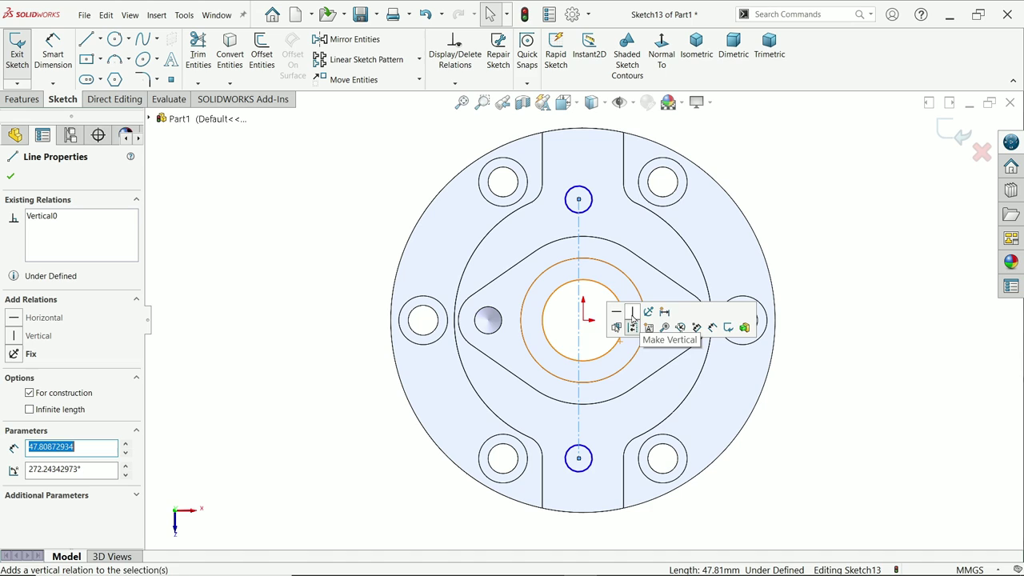
pyautogui.click(584, 321)
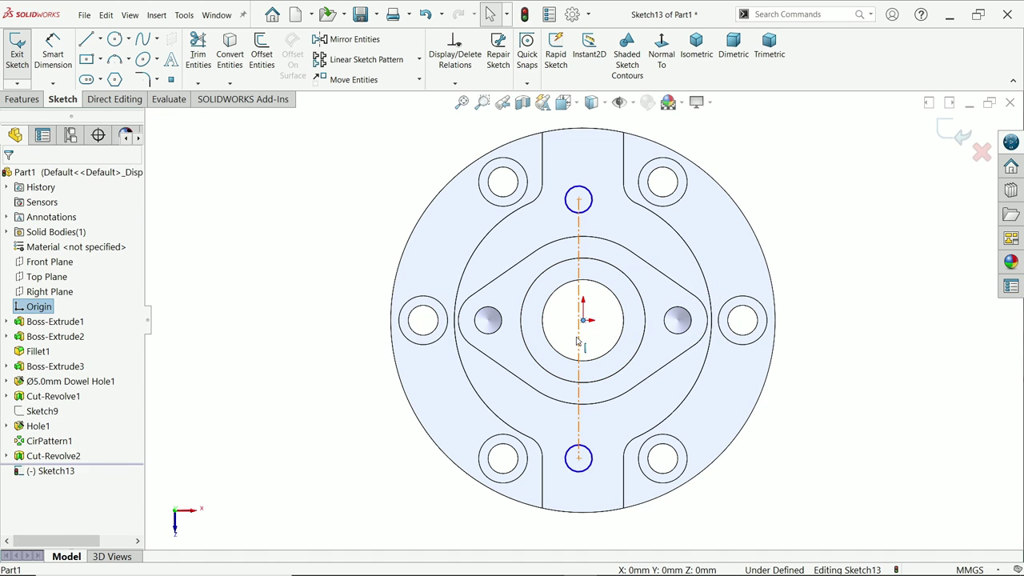
pyautogui.keyDown('ctrl'); pyautogui.click(579, 342); pyautogui.keyUp('ctrl')
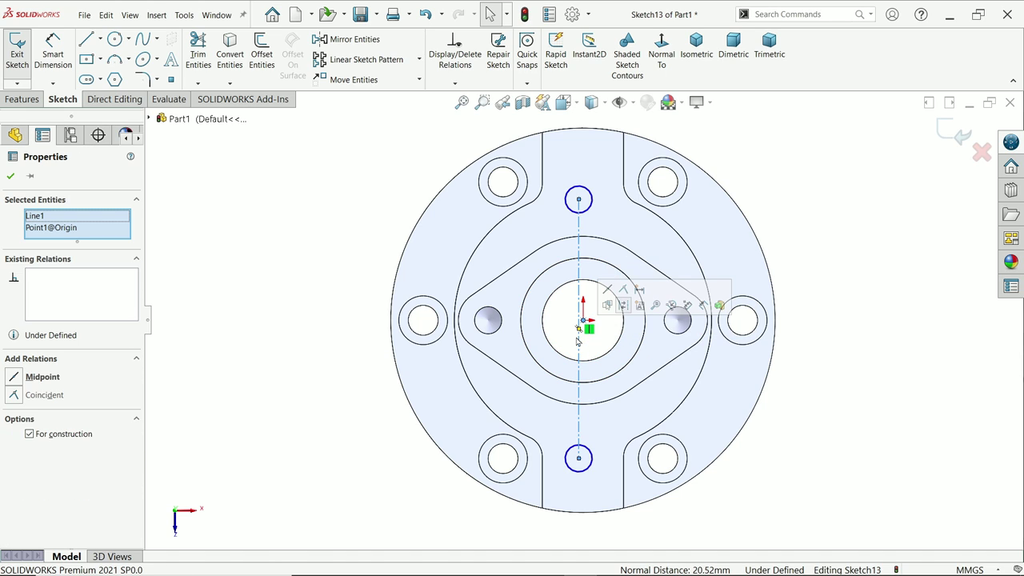
pyautogui.click(607, 291)
# Dimension the vertical centerline between the two circle centers to 46 mm.
pyautogui.click(53, 48)
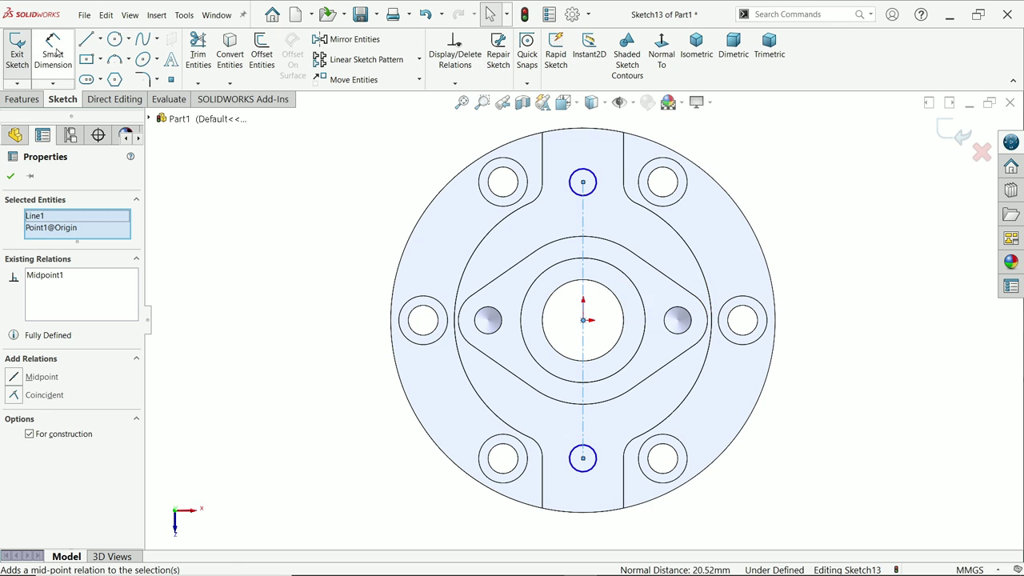
pyautogui.click(583, 240)
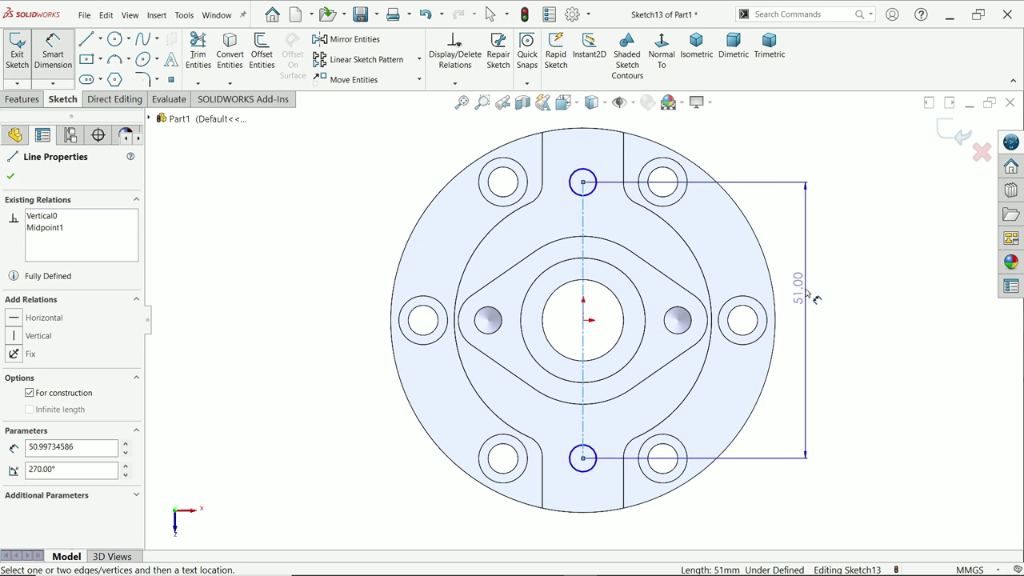
pyautogui.click(806, 293)
pyautogui.write('46')
pyautogui.press('Return')
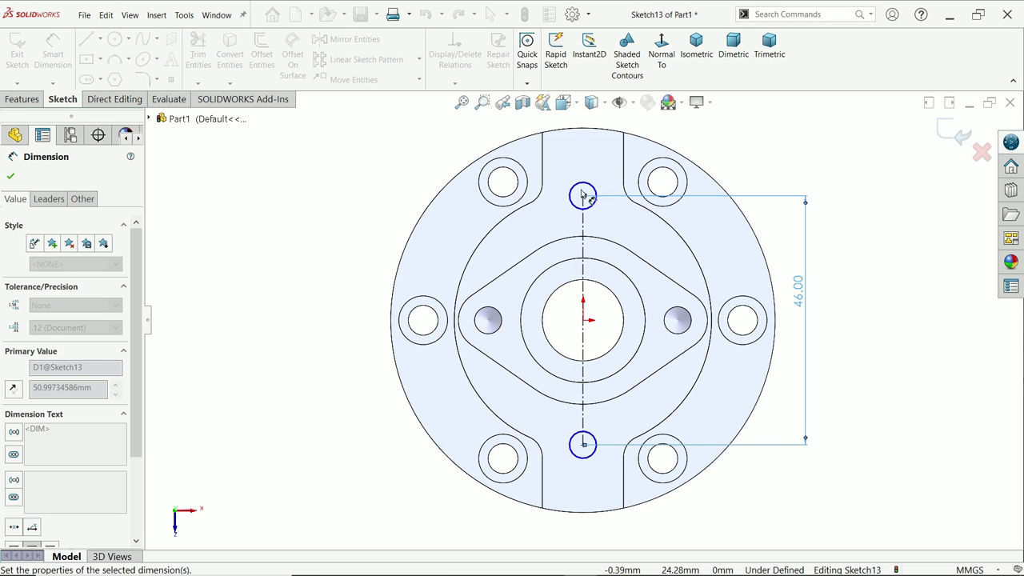
# Dimension the upper small circle's diameter to 2.5 mm.
pyautogui.click(592, 210)
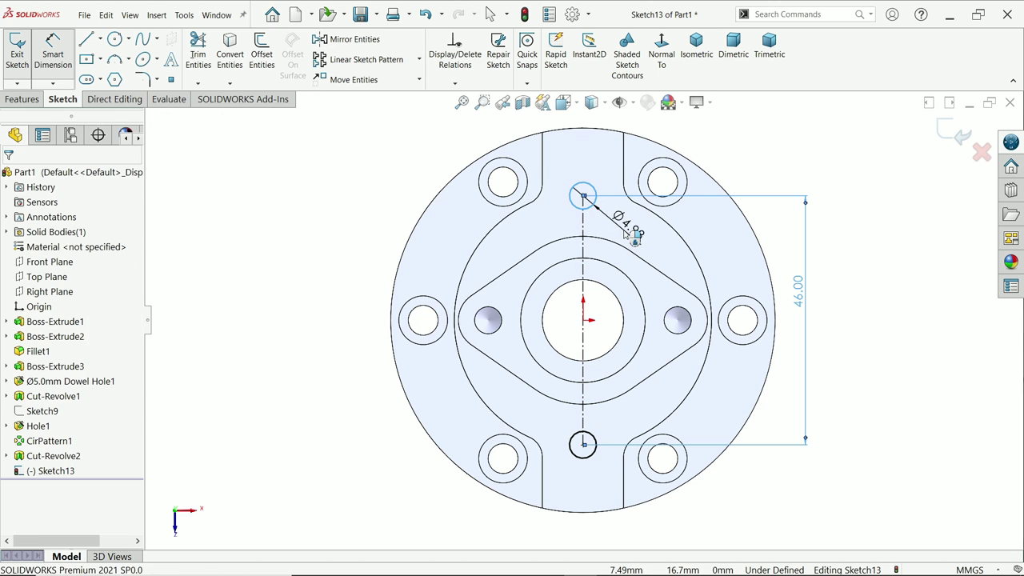
pyautogui.click(625, 233)
pyautogui.write('2.5')
pyautogui.press('Return')
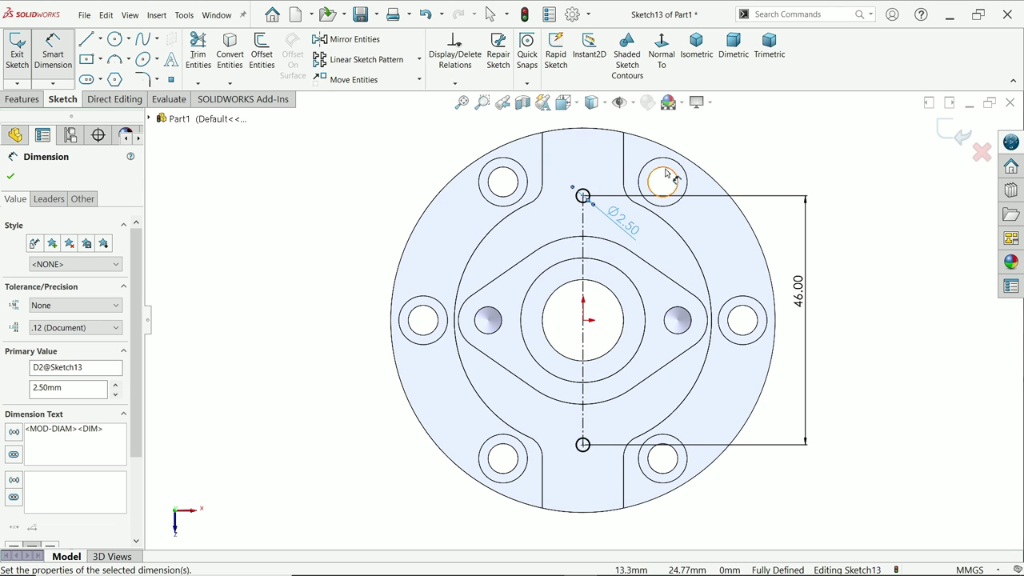
# Extrude-cut the two 2.5 mm circles down from the raised step's face with the Up To Next end condition.
pyautogui.click(694, 58)
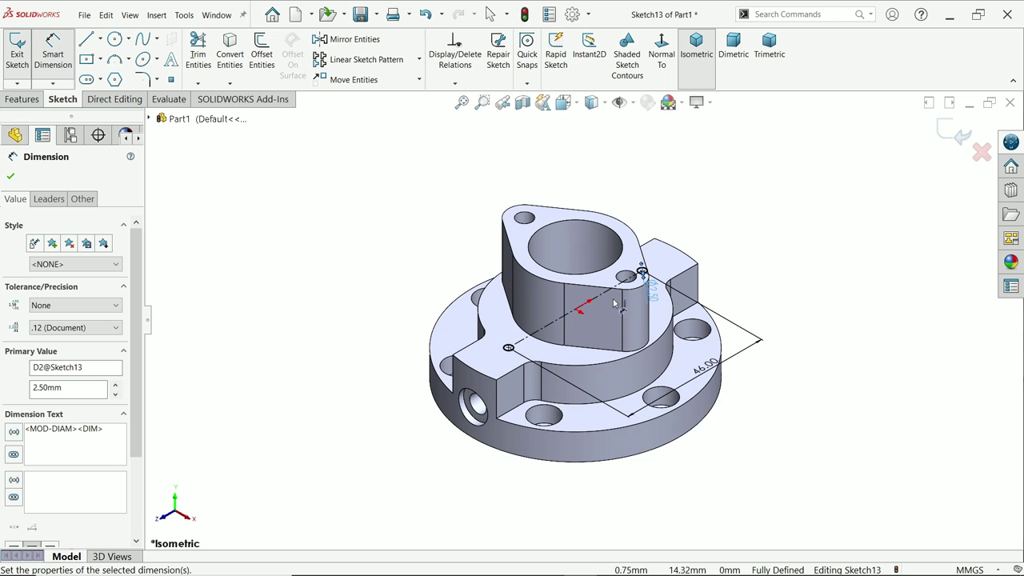
pyautogui.click(34, 101)
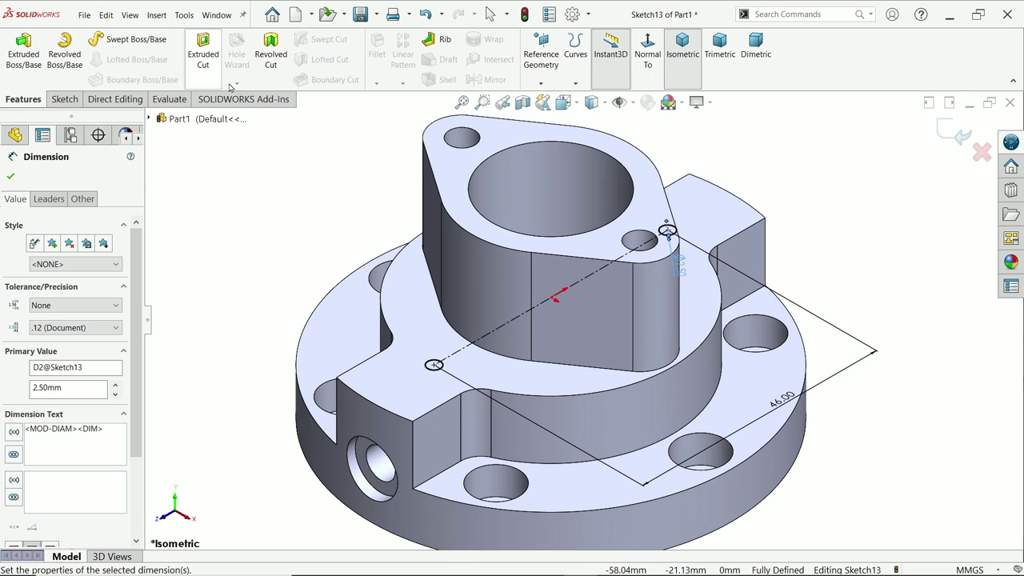
pyautogui.click(204, 52)
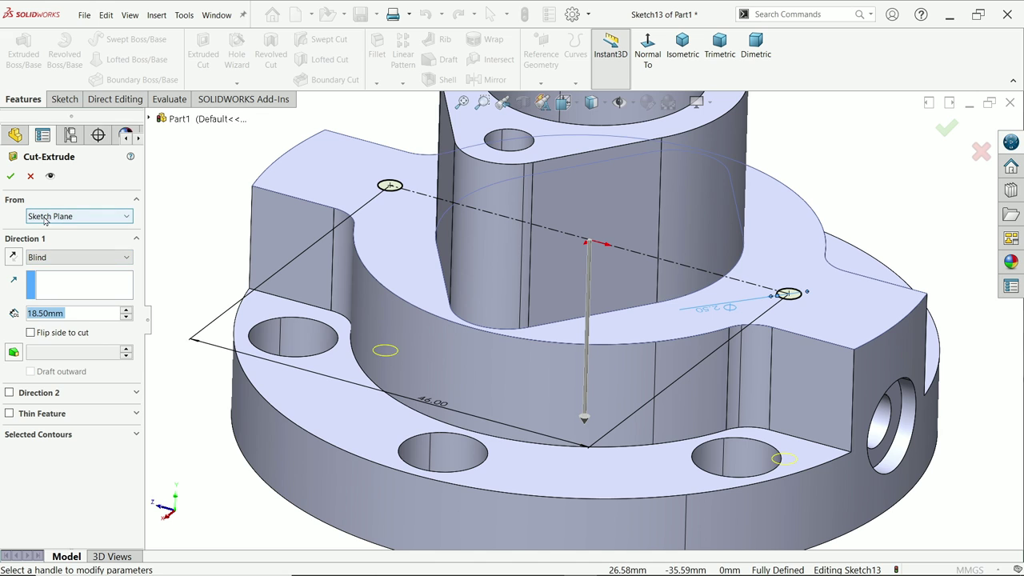
pyautogui.click(48, 256)
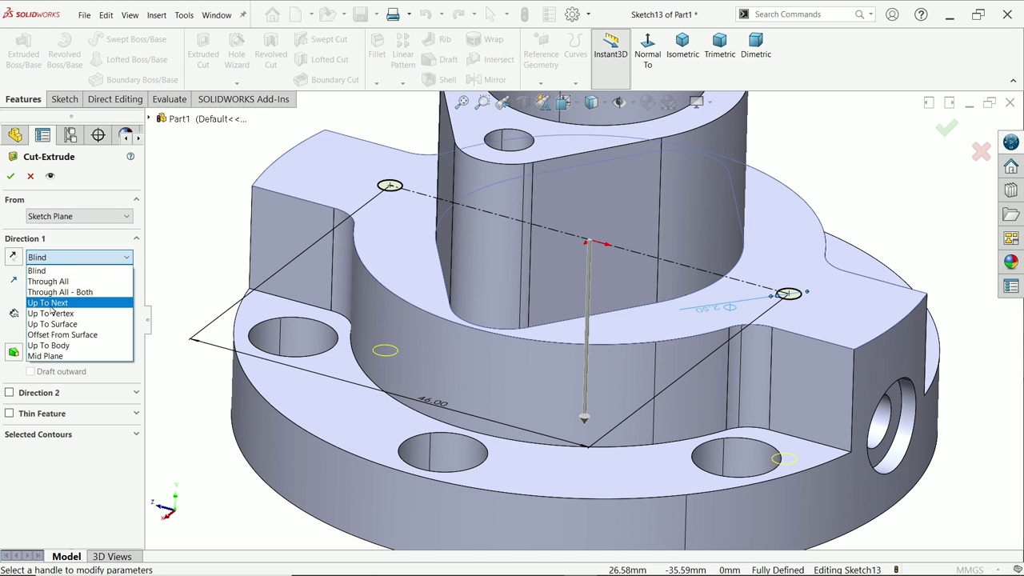
pyautogui.click(50, 303)
pyautogui.moveTo(654, 368); pyautogui.dragTo(569, 288, button='middle')
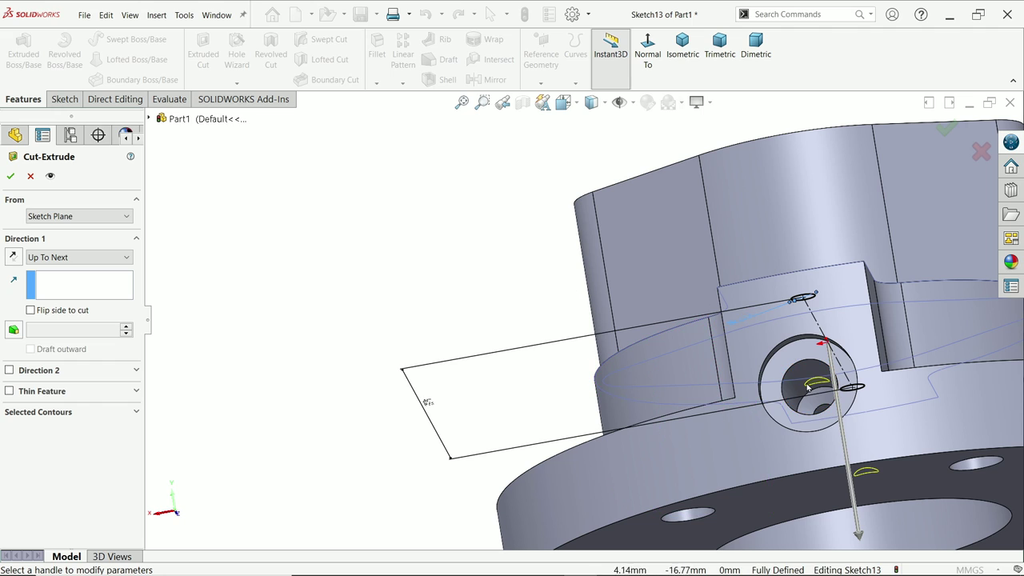
pyautogui.click(10, 176)
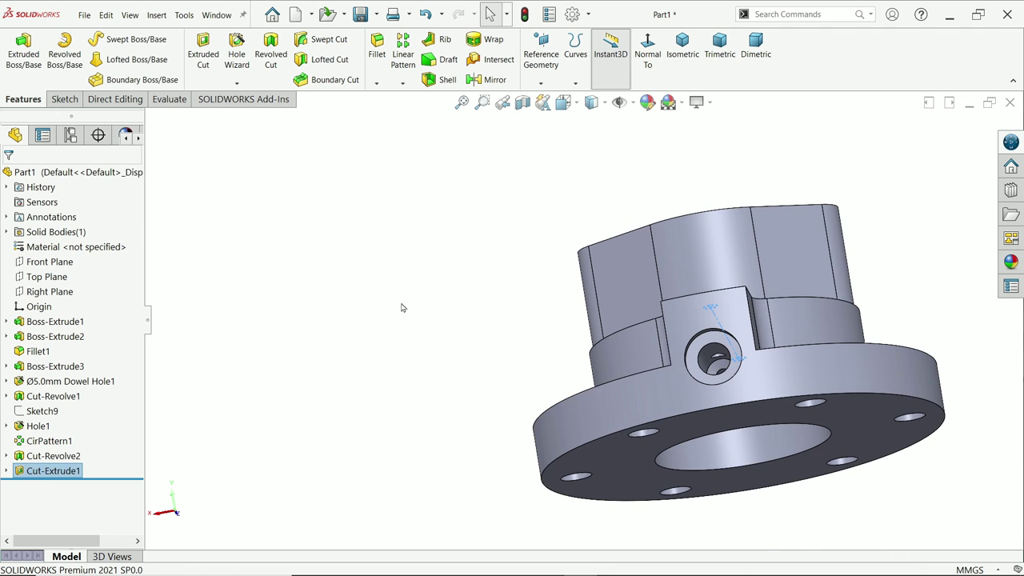
# Section the part at the Right Plane to inspect the small vertical holes meeting the side bores, and restore the full isometric view.
pyautogui.click(50, 293)
pyautogui.click(523, 103)
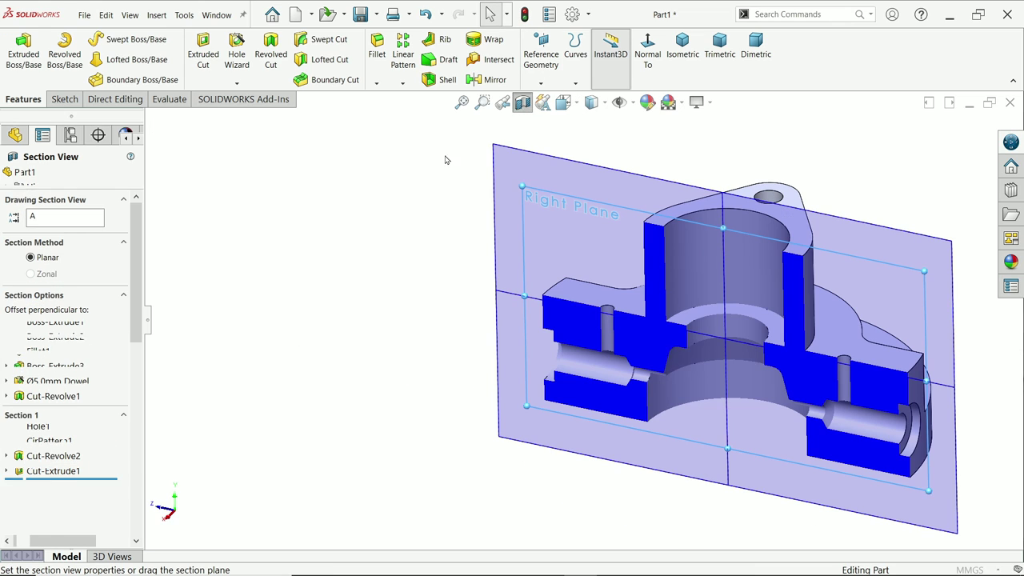
pyautogui.click(13, 176)
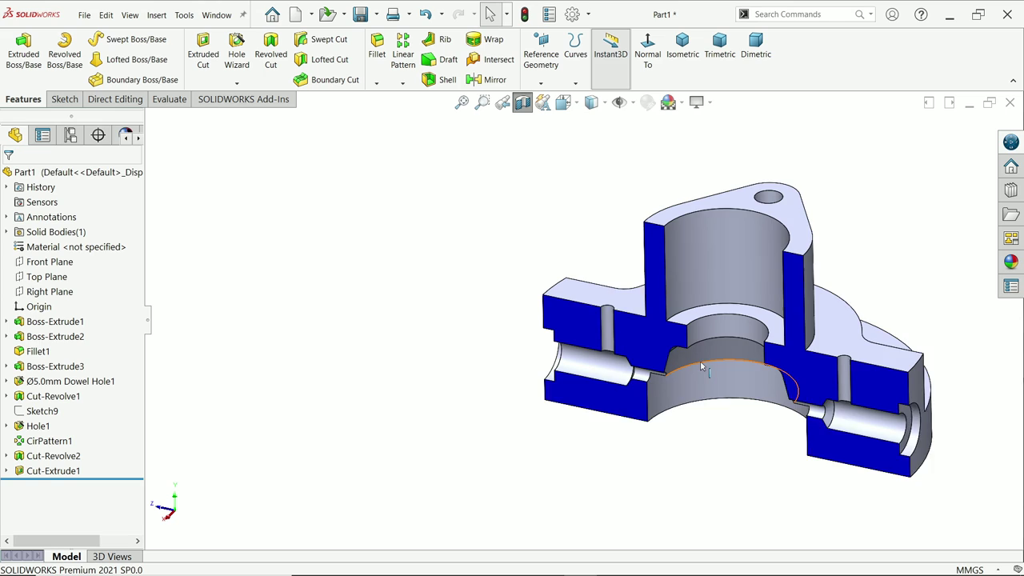
pyautogui.scroll(-5, 644, 364)
pyautogui.click(648, 50)
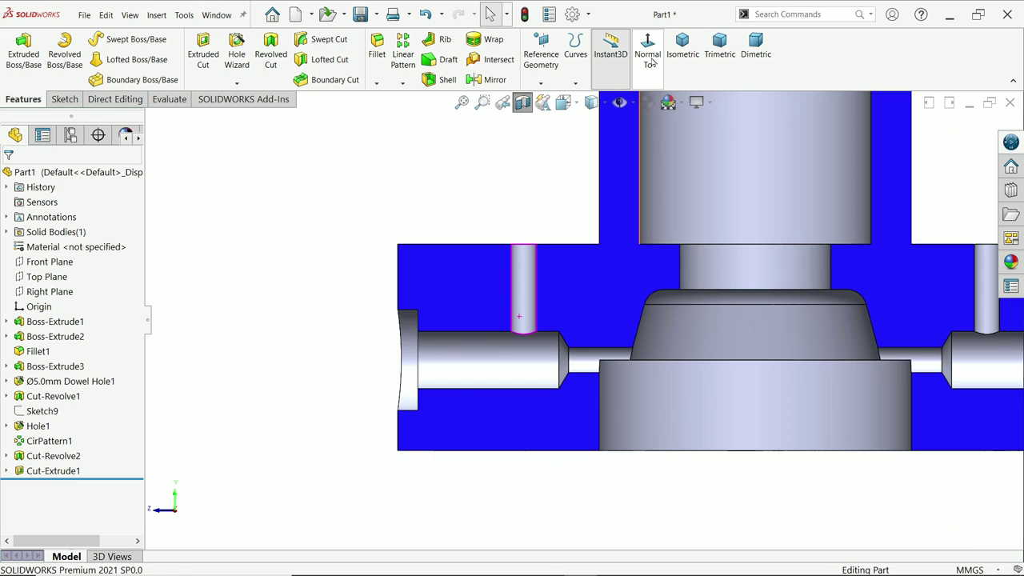
pyautogui.scroll(-3, 799, 277)
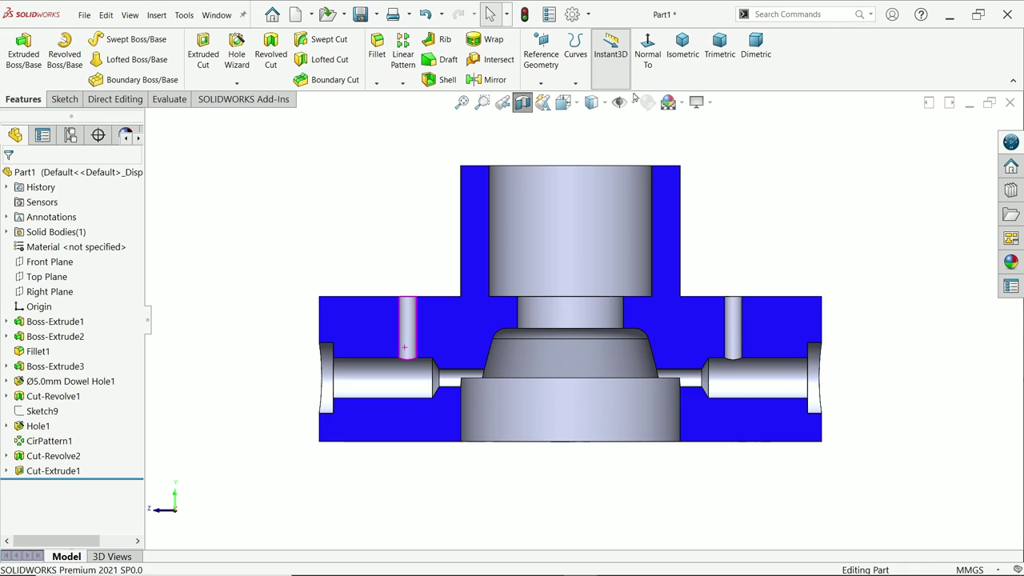
pyautogui.click(522, 103)
pyautogui.click(683, 48)
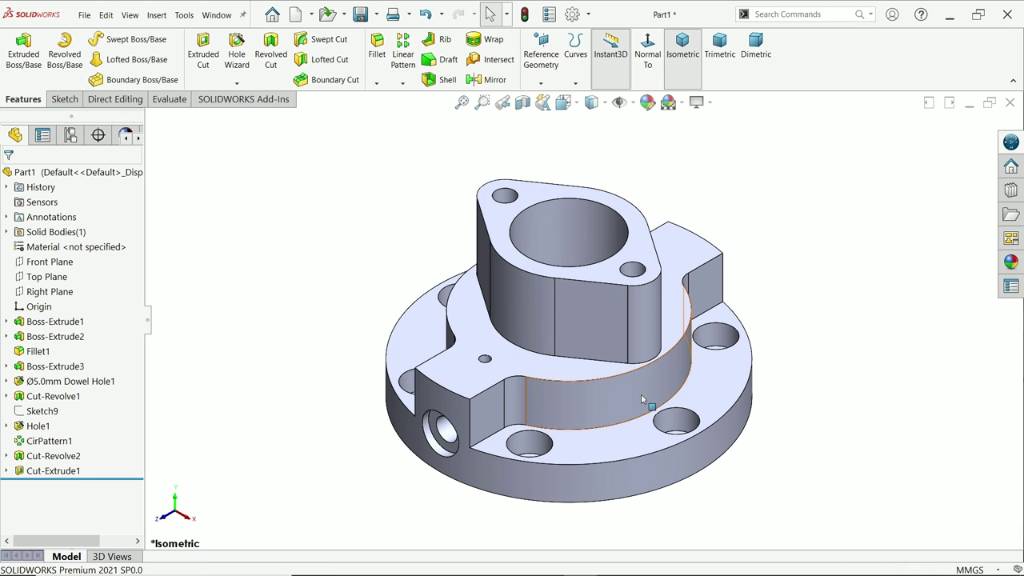
# Turn on RealView Graphics and apply a red color from the standard palette to the whole part.
pyautogui.click(710, 104)
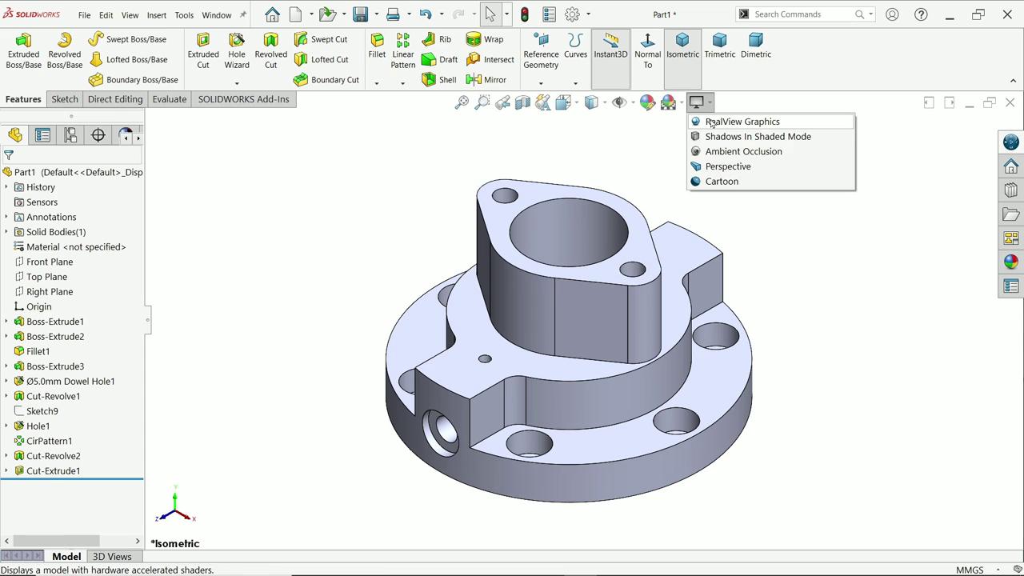
pyautogui.click(712, 123)
pyautogui.click(647, 103)
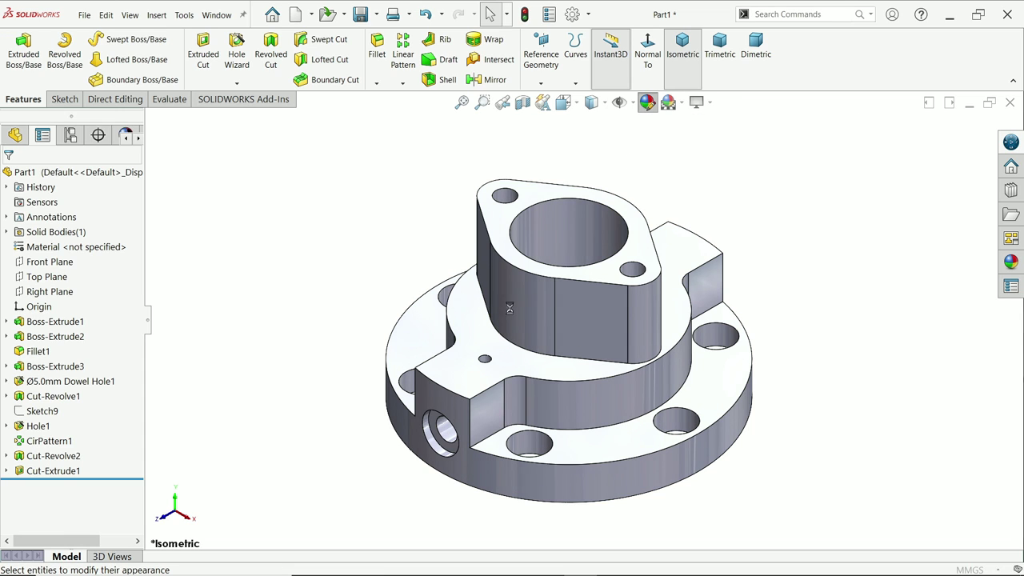
pyautogui.click(34, 478)
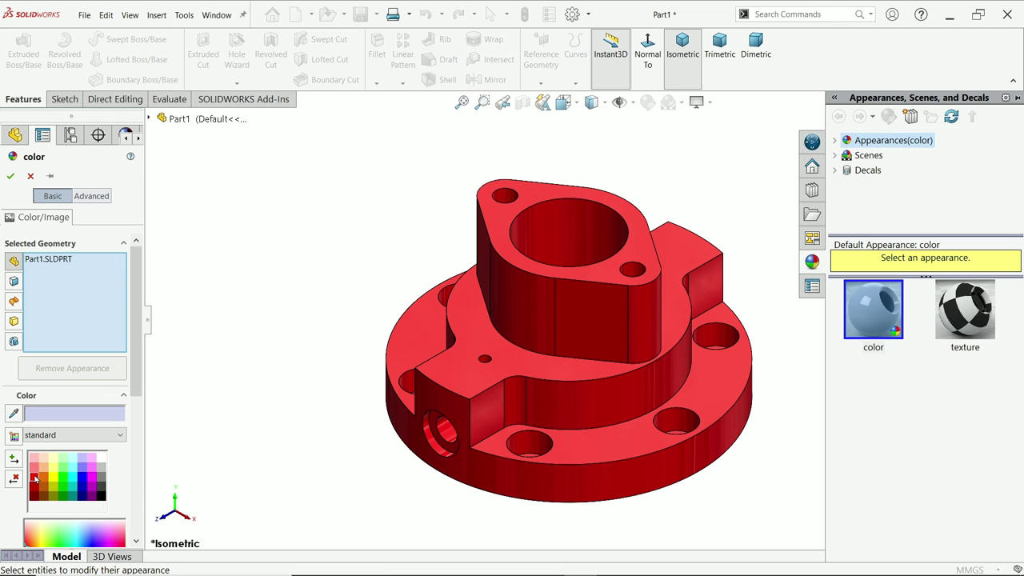
pyautogui.click(12, 176)
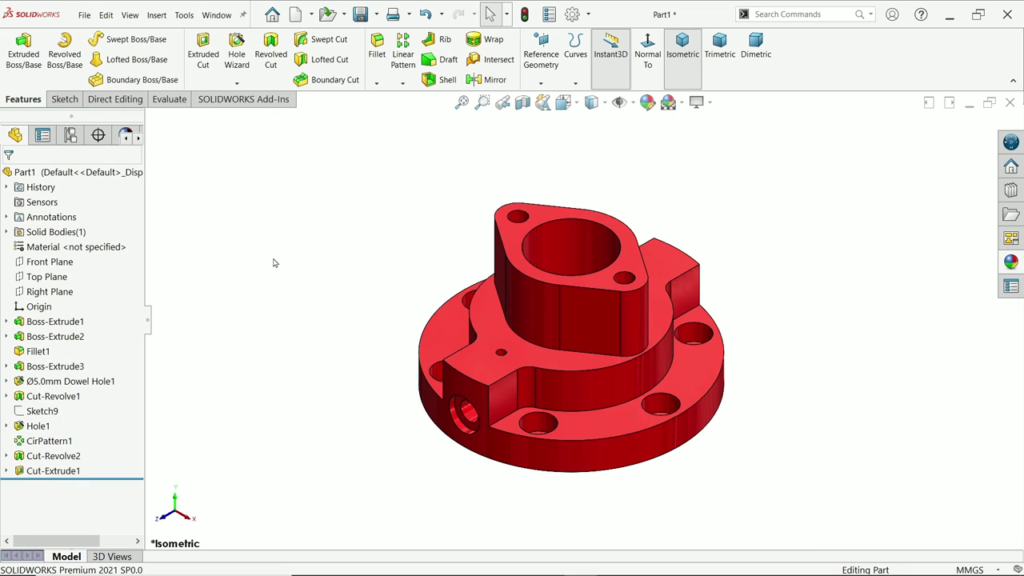
pyautogui.scroll(2, 606, 344)
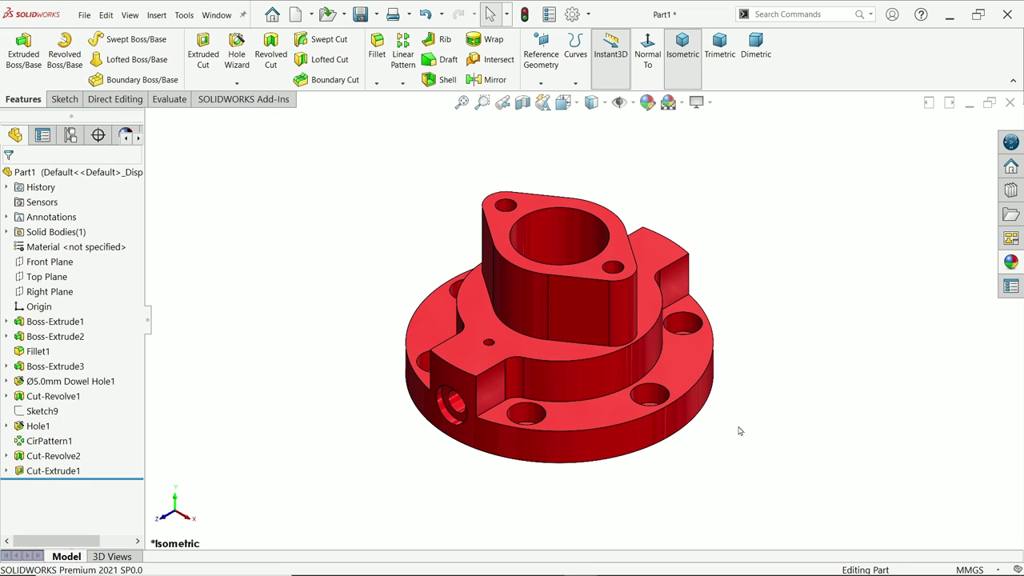
pyautogui.scroll(-1, 740, 431)
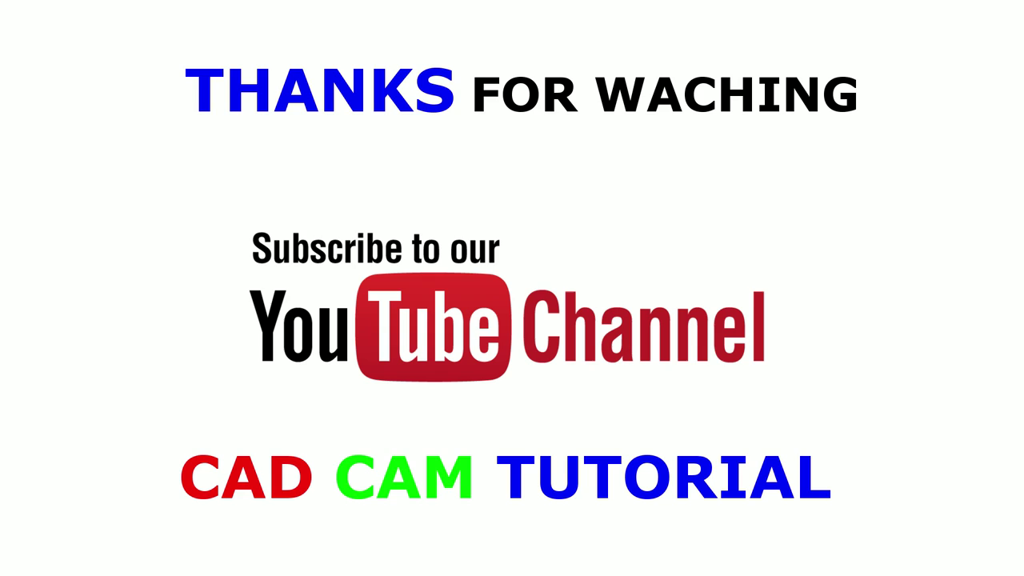